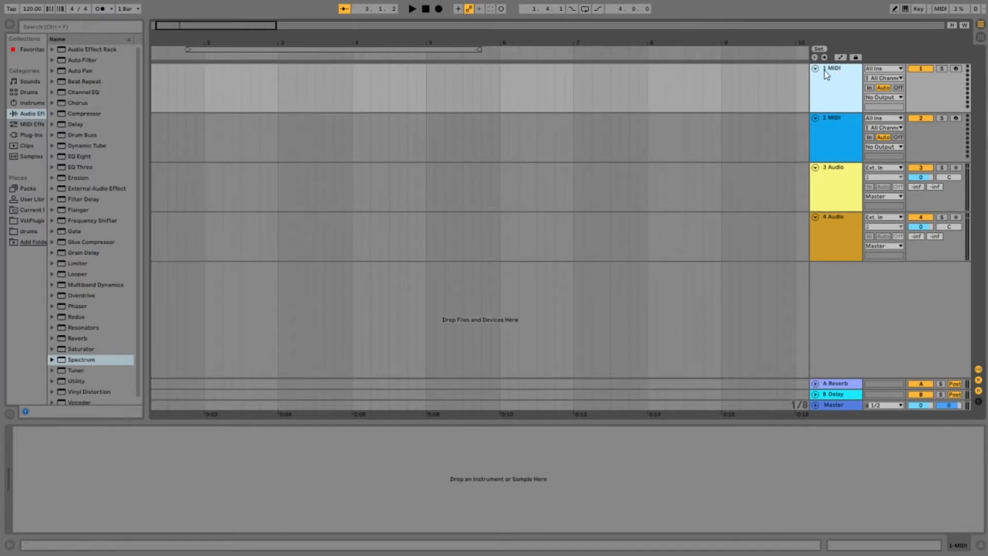
# Step: Delete the two MIDI tracks from the set
pyautogui.press('Delete')
pyautogui.press('Delete')
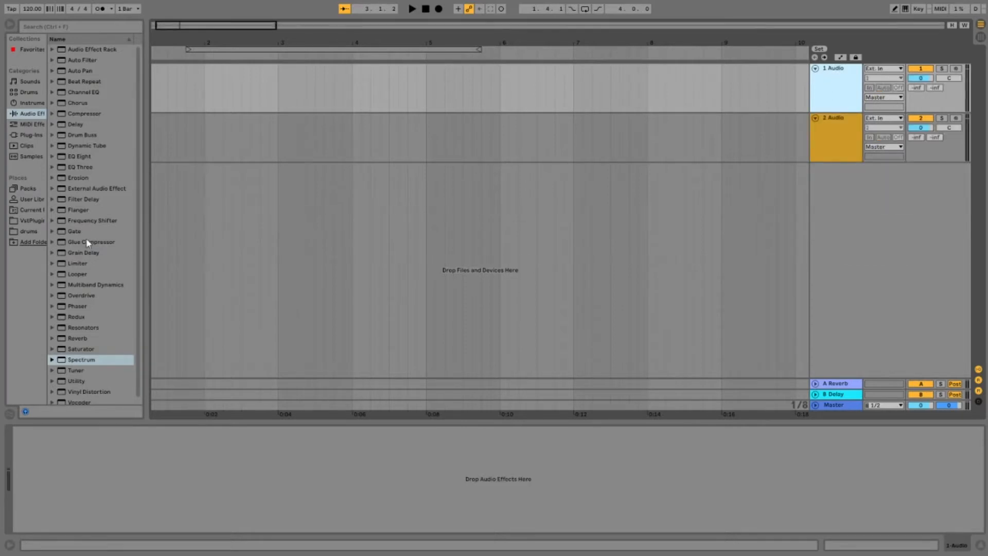
# Step: Audition kick samples, place Kick Bull Kick.aif at bar 2 of the first audio track, and play it
pyautogui.click(23, 154)
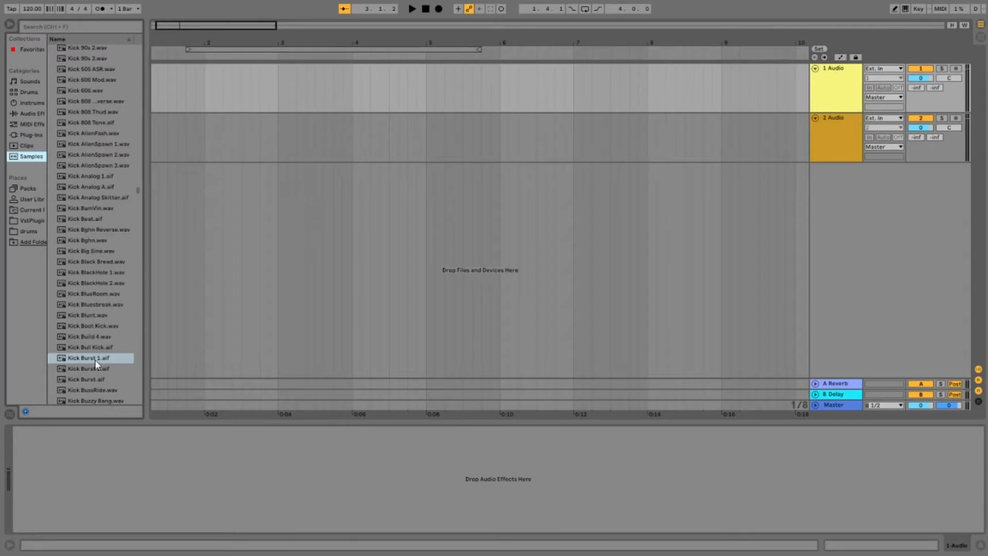
pyautogui.click(95, 338)
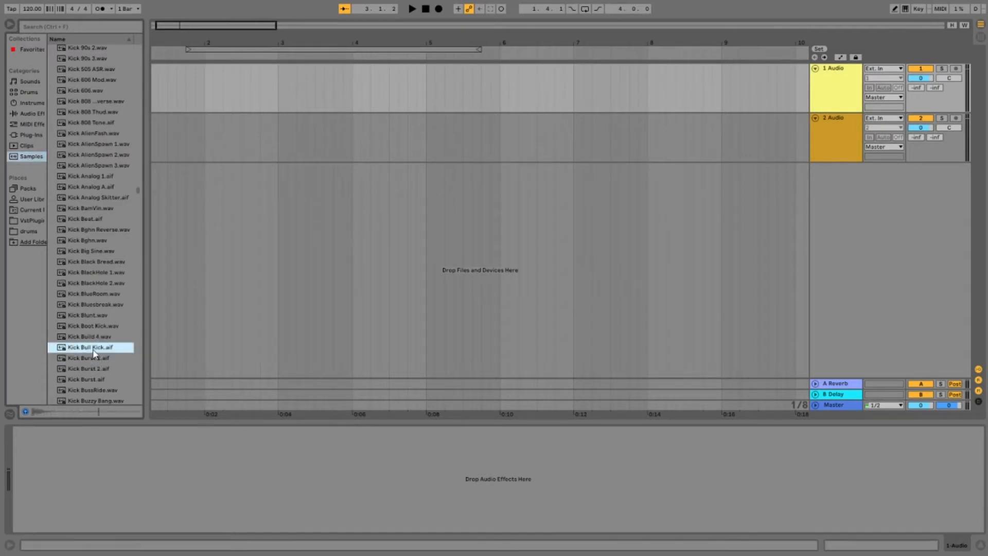
pyautogui.click(98, 359)
pyautogui.click(98, 358)
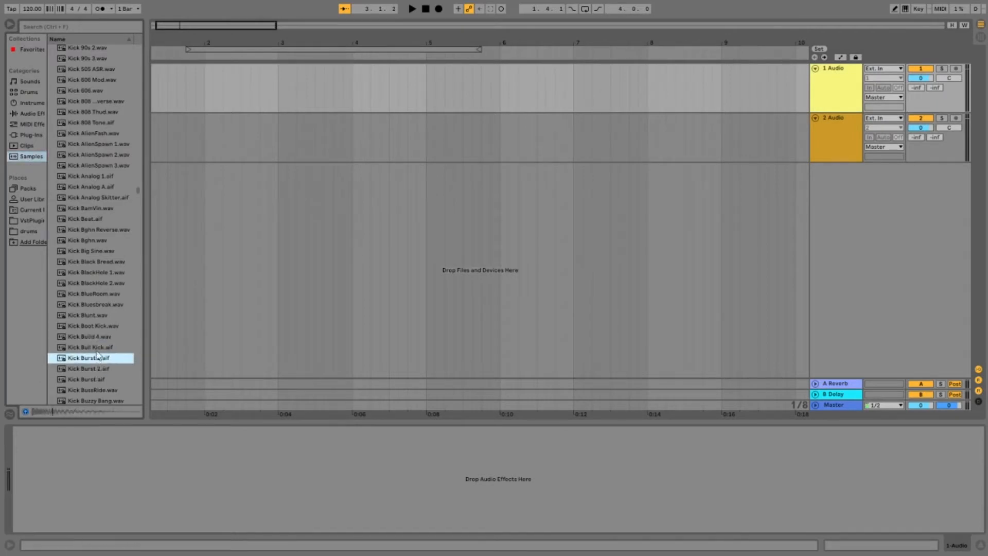
pyautogui.click(98, 347)
pyautogui.moveTo(190, 72); pyautogui.dragTo(211, 78)
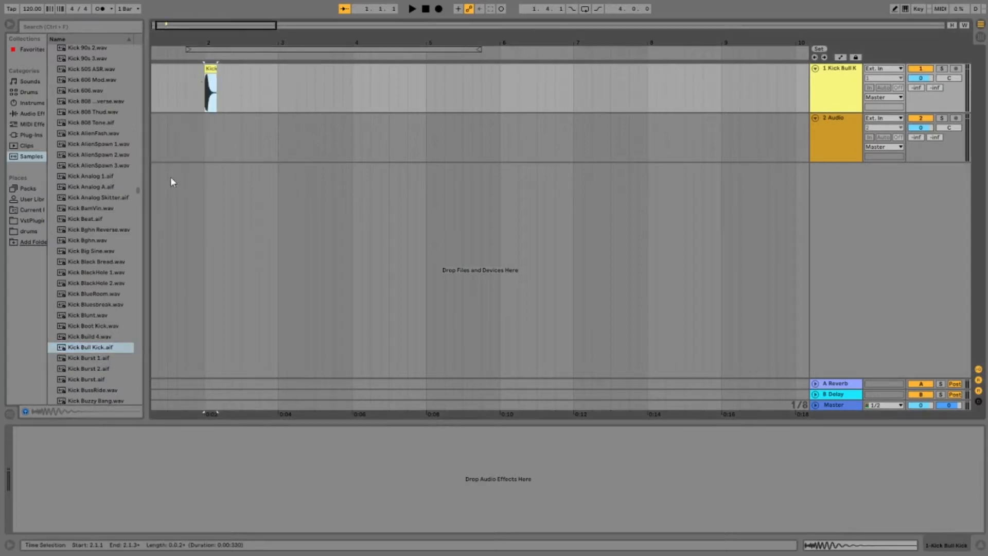
pyautogui.press('space')
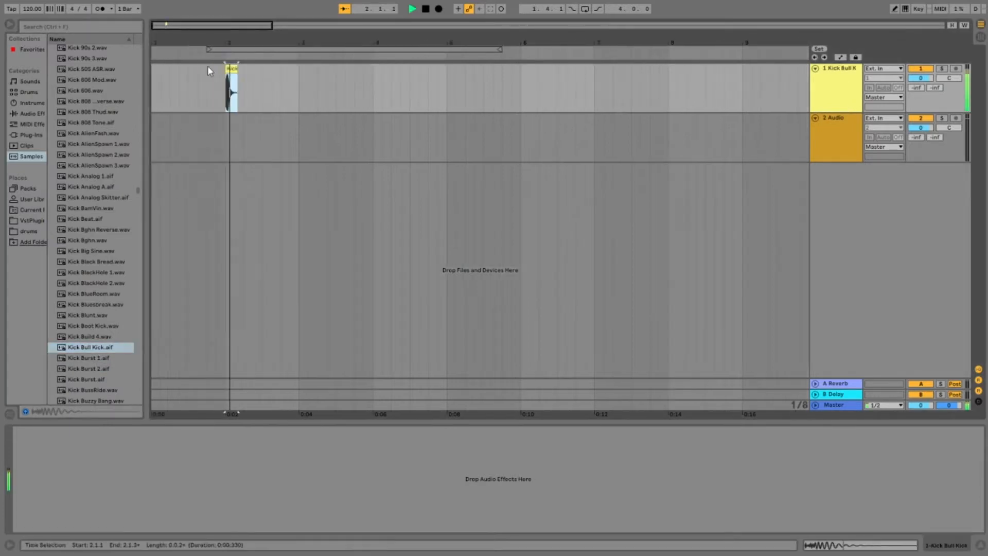
# Step: Audition more kick samples, place Kick 606 Mod.wav at bar 2 of the second audio track, and play the layered kicks
pyautogui.click(81, 146)
pyautogui.click(85, 133)
pyautogui.click(87, 123)
pyautogui.click(88, 111)
pyautogui.click(88, 112)
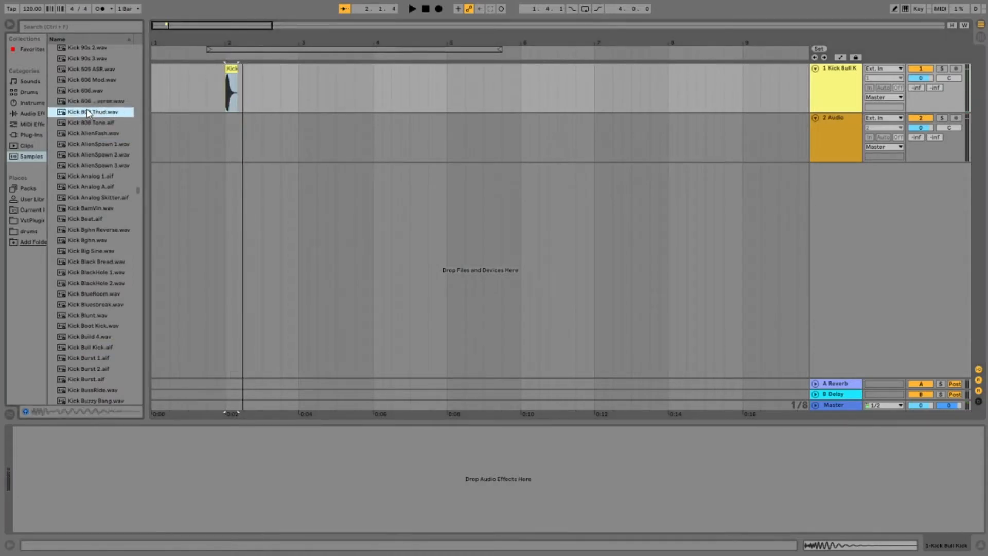
pyautogui.click(94, 80)
pyautogui.click(96, 70)
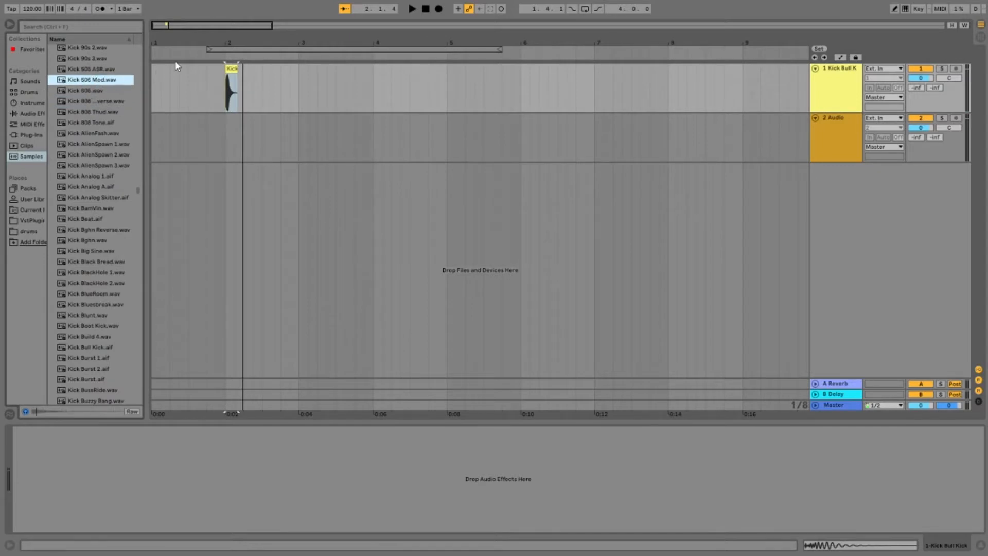
pyautogui.click(231, 68)
pyautogui.press('space')
pyautogui.press('space')
pyautogui.moveTo(109, 81); pyautogui.dragTo(238, 134)
pyautogui.press('space')
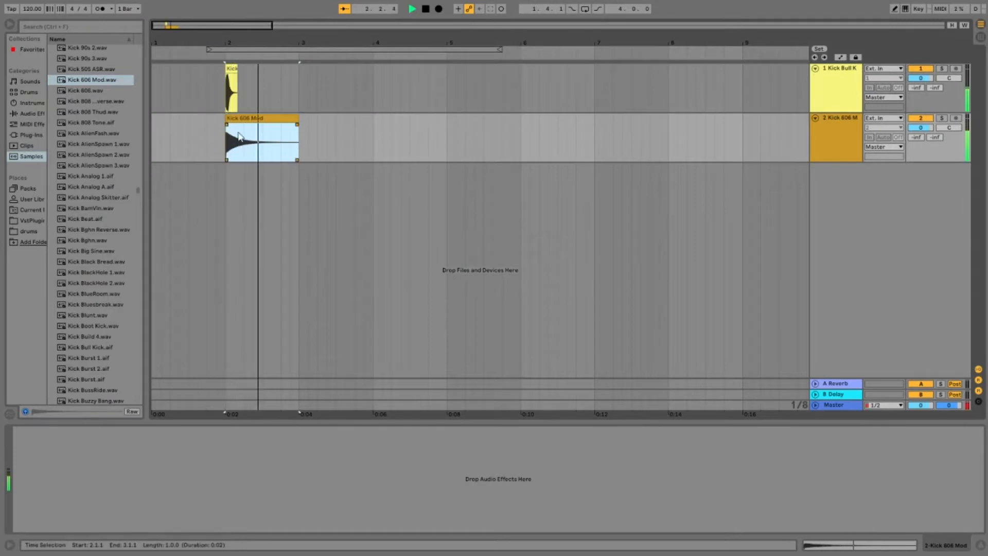
pyautogui.press('space')
# Step: Insert a new audio track below the Kick 606 Mod track and play the two layered kicks from bar 2
pyautogui.click(854, 119)
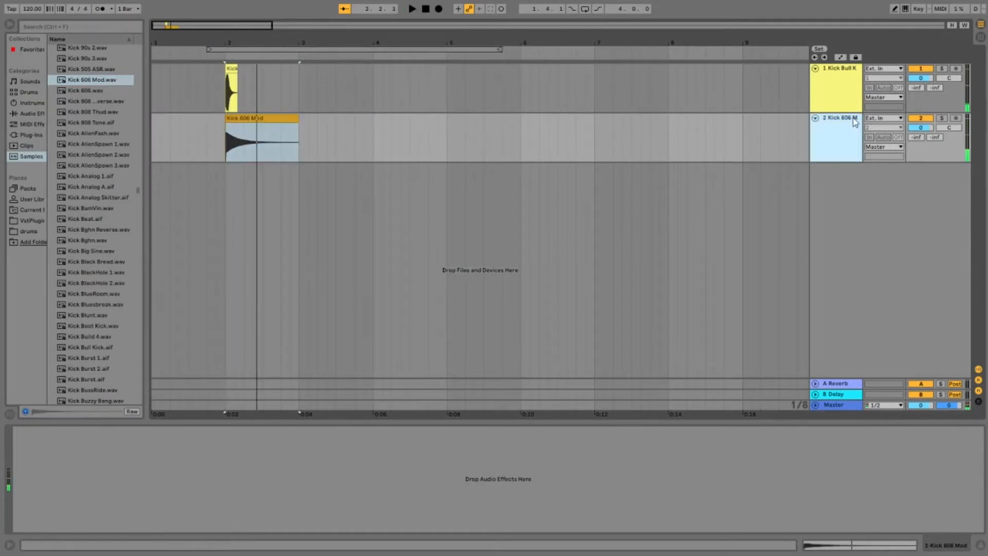
pyautogui.hotkey('ctrl', 't')
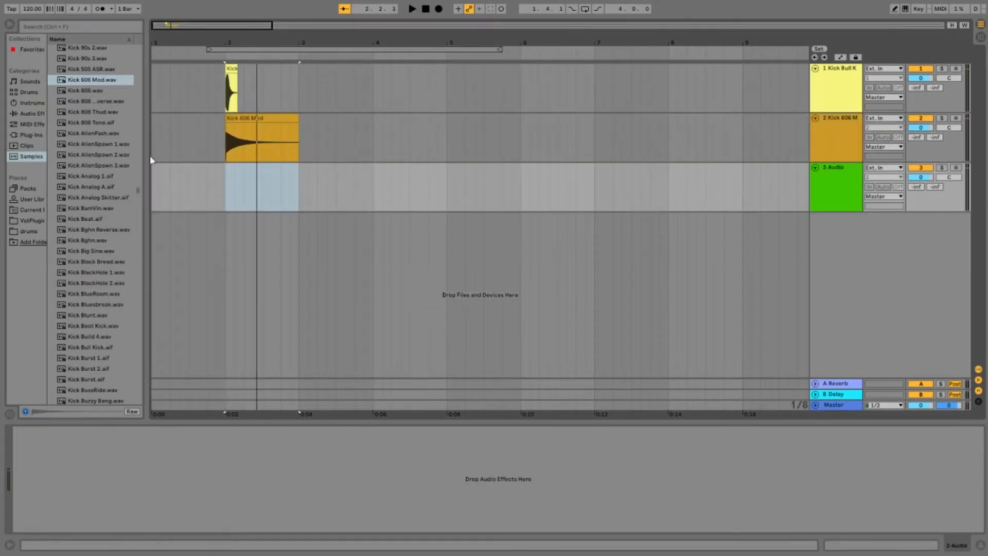
pyautogui.click(233, 67)
pyautogui.press('space')
pyautogui.press('space')
# Step: Audition further kicks, place Kick 80sSpaceCraft 1 at bar 2 of the third audio track, and play all three layers
pyautogui.click(87, 93)
pyautogui.scroll(2, 100, 197)
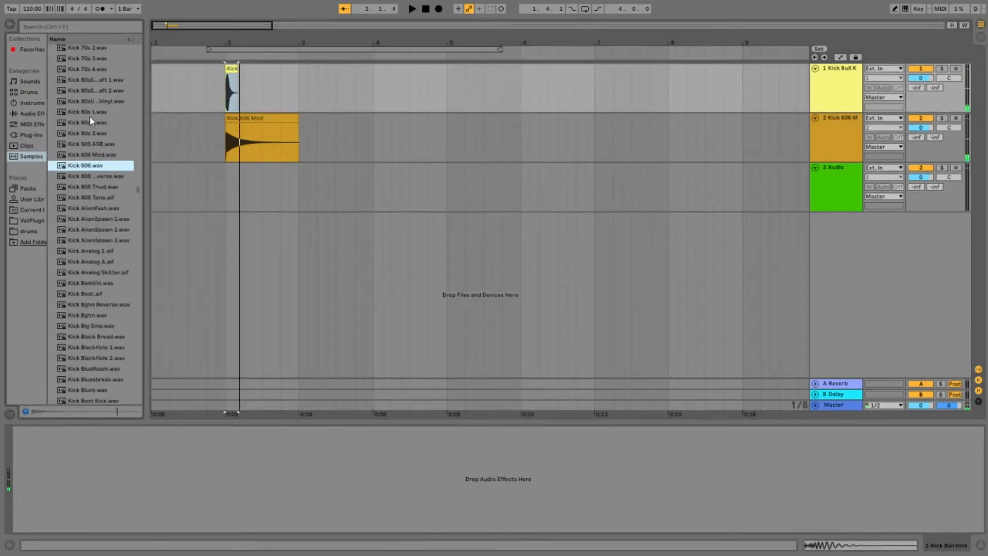
pyautogui.click(94, 102)
pyautogui.click(95, 91)
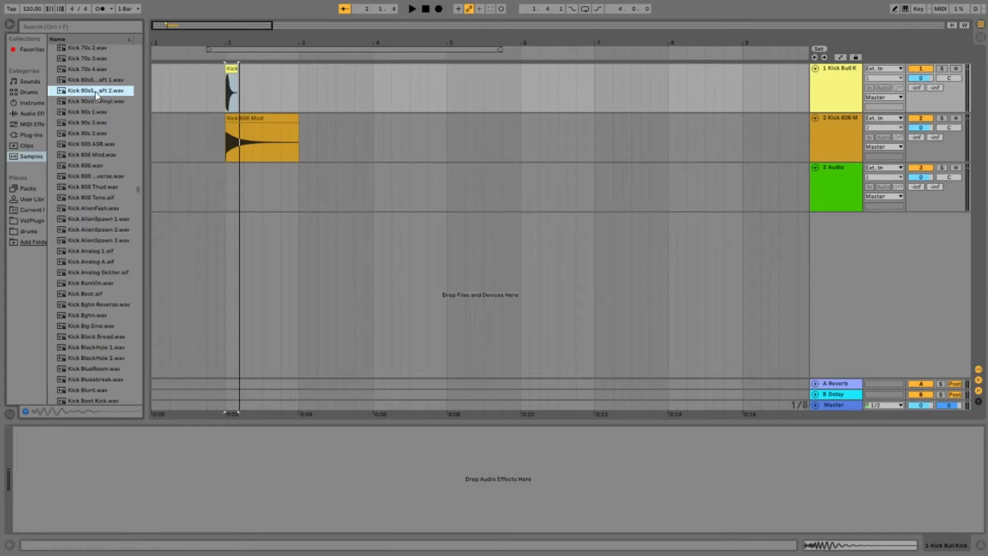
pyautogui.click(98, 80)
pyautogui.click(98, 91)
pyautogui.click(101, 101)
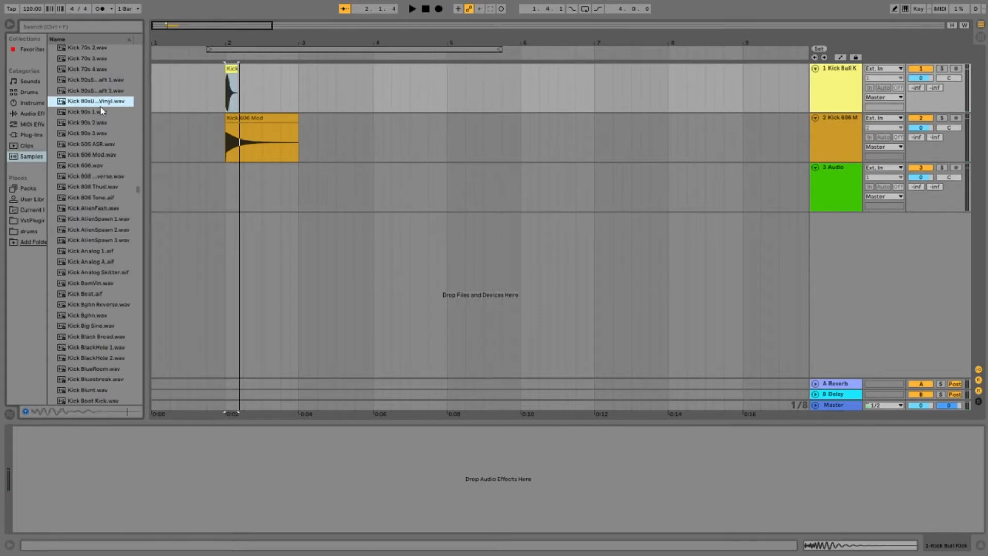
pyautogui.moveTo(98, 80); pyautogui.dragTo(230, 169)
pyautogui.press('space')
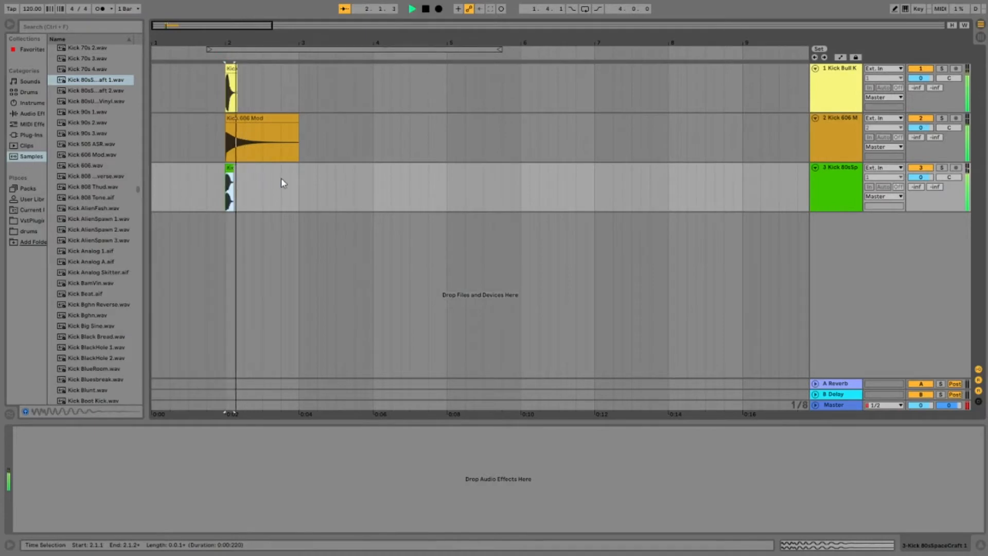
pyautogui.press('space')
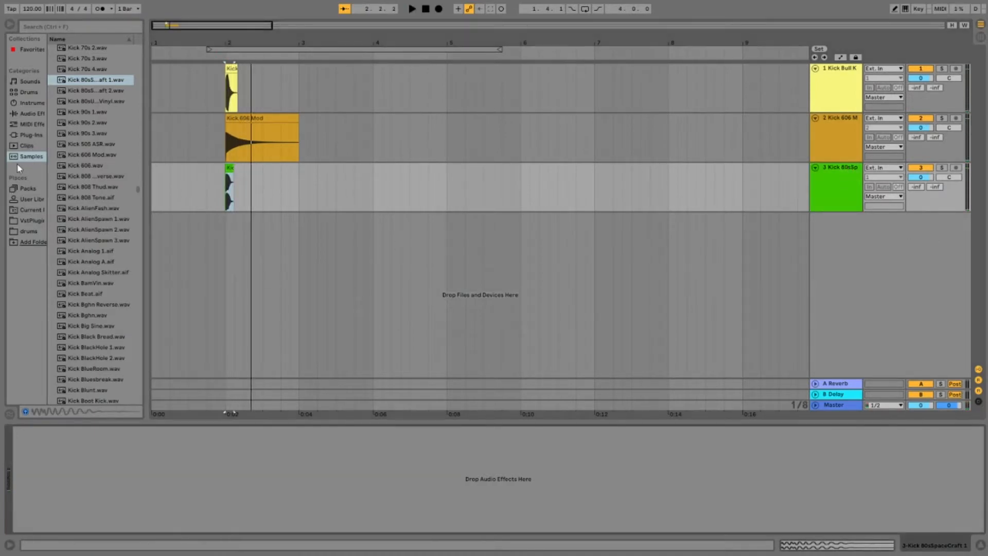
# Step: Add a Spectrum audio effect to each of the three kick tracks
pyautogui.click(26, 113)
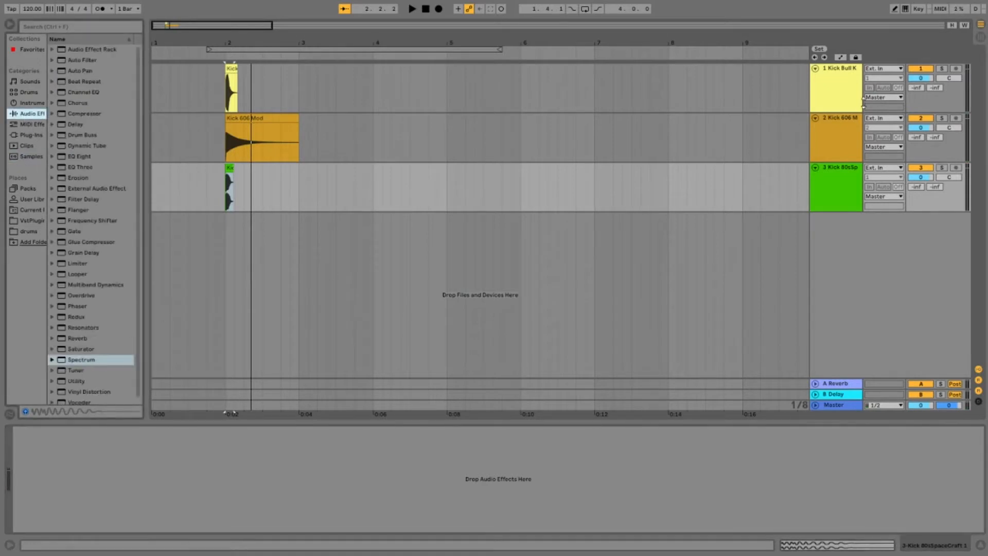
pyautogui.doubleClick(85, 360)
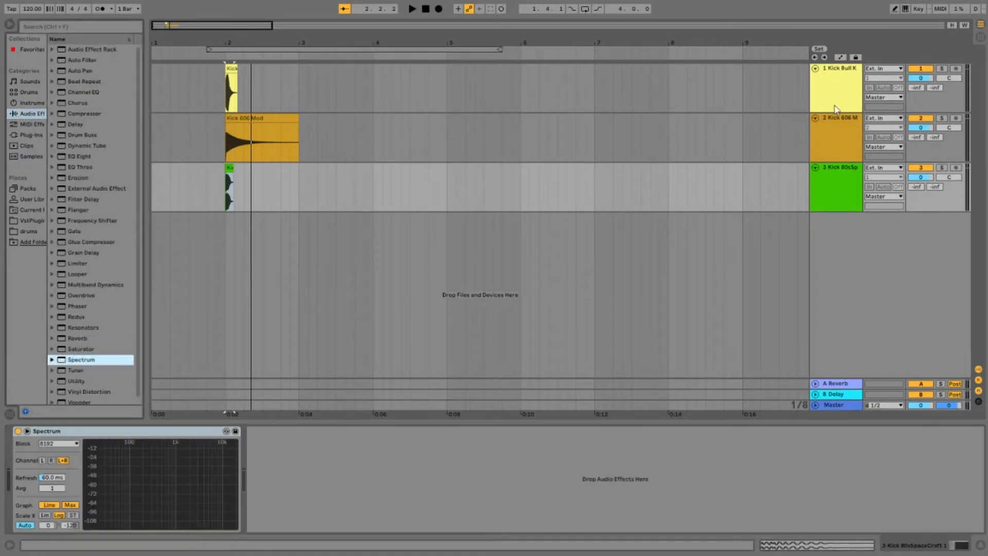
pyautogui.click(801, 149)
pyautogui.doubleClick(85, 360)
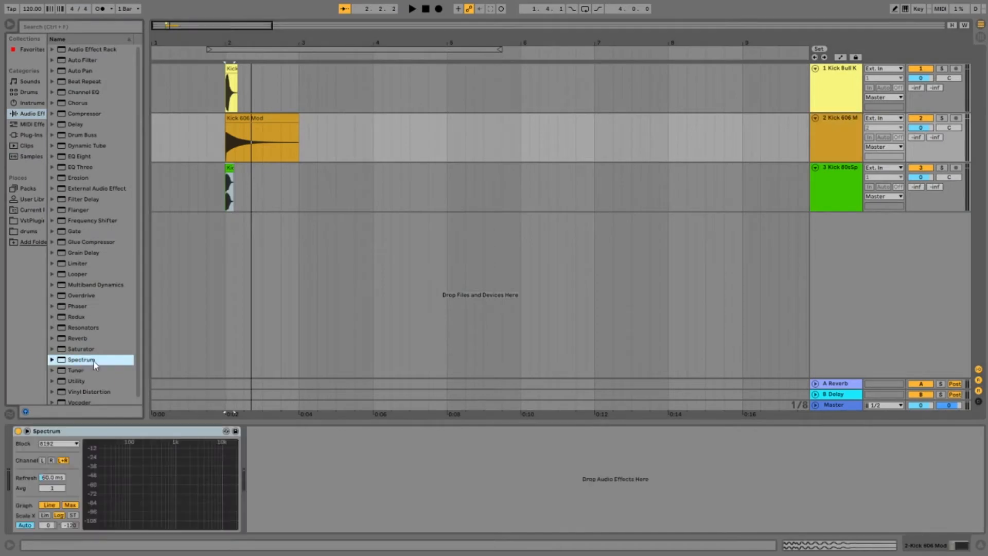
pyautogui.click(854, 76)
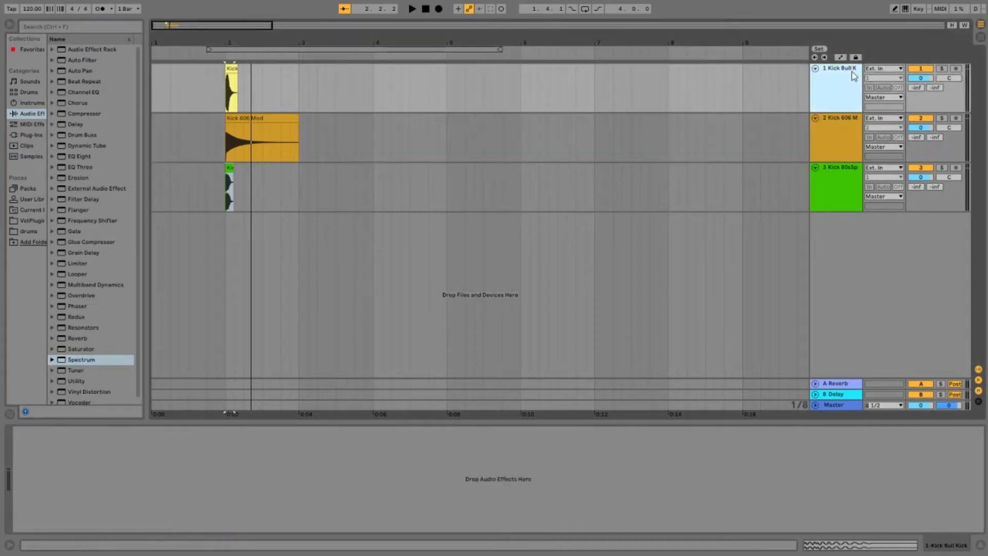
pyautogui.doubleClick(83, 359)
# Step: Play the full kick stack, solo the Kick Bull Kick track, and examine its fundamental peak in Spectrum
pyautogui.press('space')
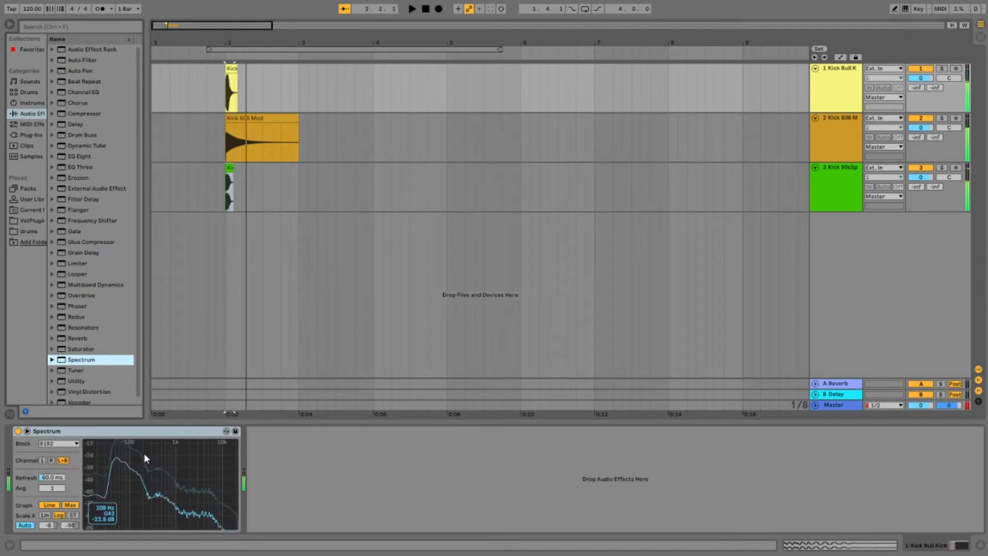
pyautogui.press('space')
pyautogui.click(941, 68)
pyautogui.press('space')
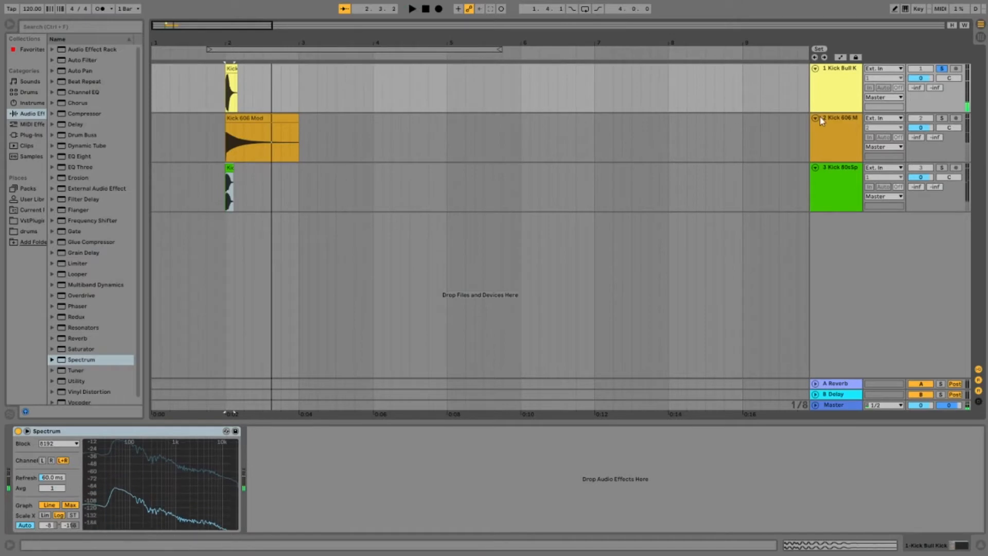
# Step: Solo the Kick 606 Mod track and examine its peak frequency in Spectrum during playback
pyautogui.click(855, 125)
pyautogui.click(942, 118)
pyautogui.press('space')
pyautogui.moveTo(112, 450)
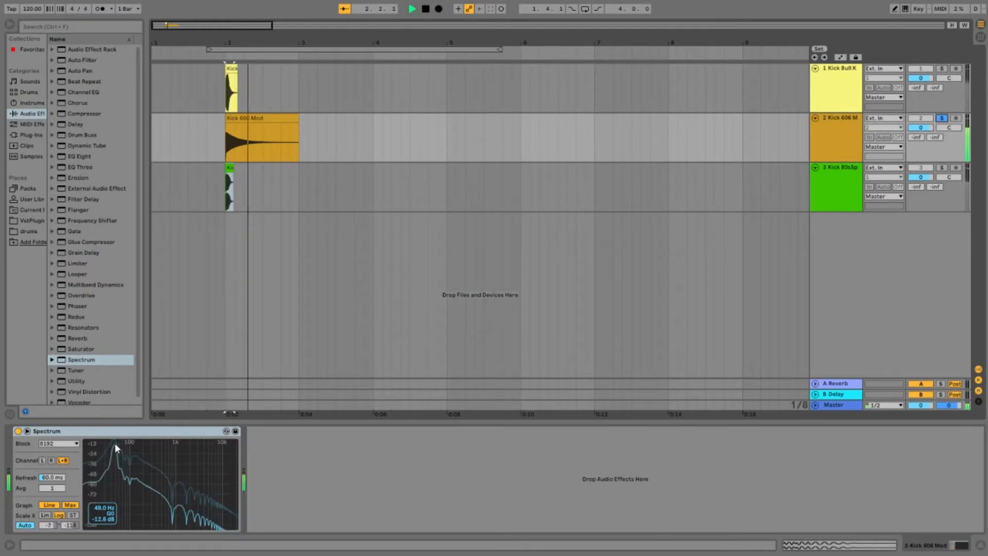
pyautogui.press('space')
# Step: Transpose the Kick 606 Mod clip to 1 st and check its peak in Spectrum during playback
pyautogui.click(839, 120)
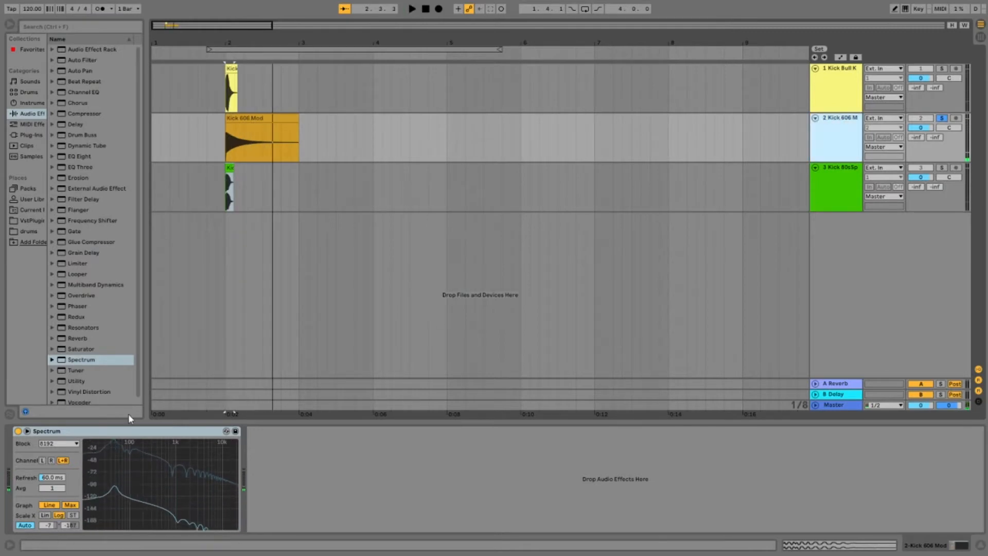
pyautogui.doubleClick(237, 137)
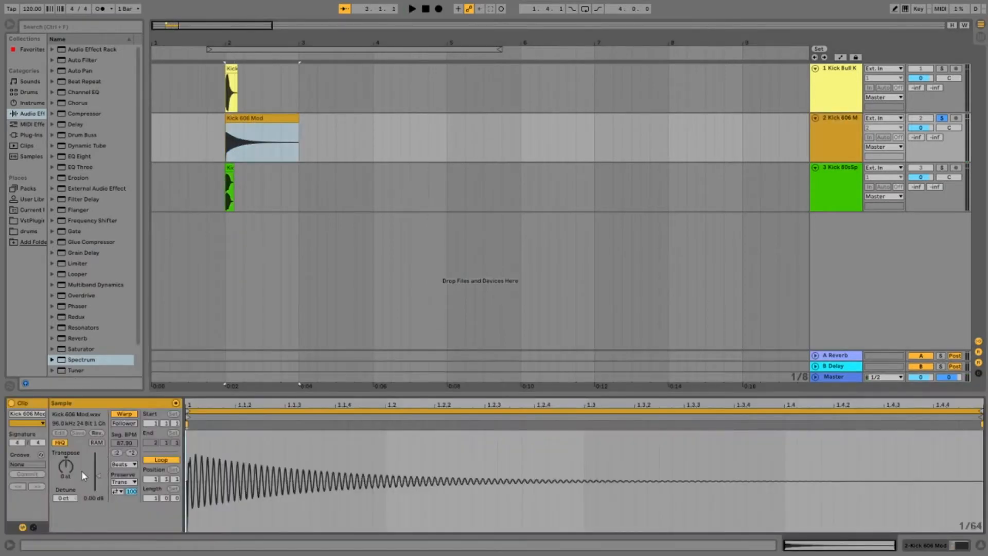
pyautogui.click(835, 122)
pyautogui.press('space')
pyautogui.moveTo(116, 440)
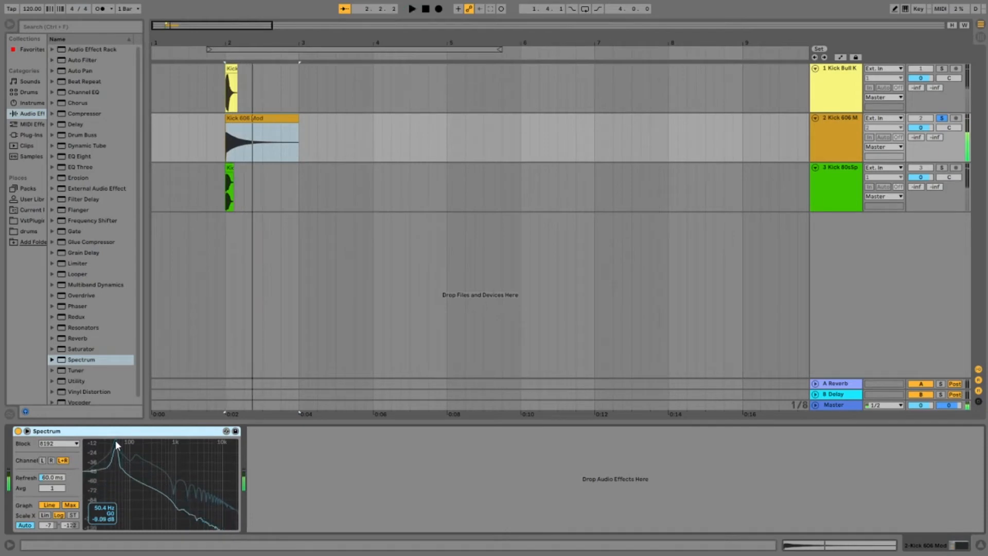
# Step: Compare the Spectrum peak of the Kick Bull Kick track with that of the Kick 606 Mod track
pyautogui.click(844, 70)
pyautogui.moveTo(119, 443)
pyautogui.press('space')
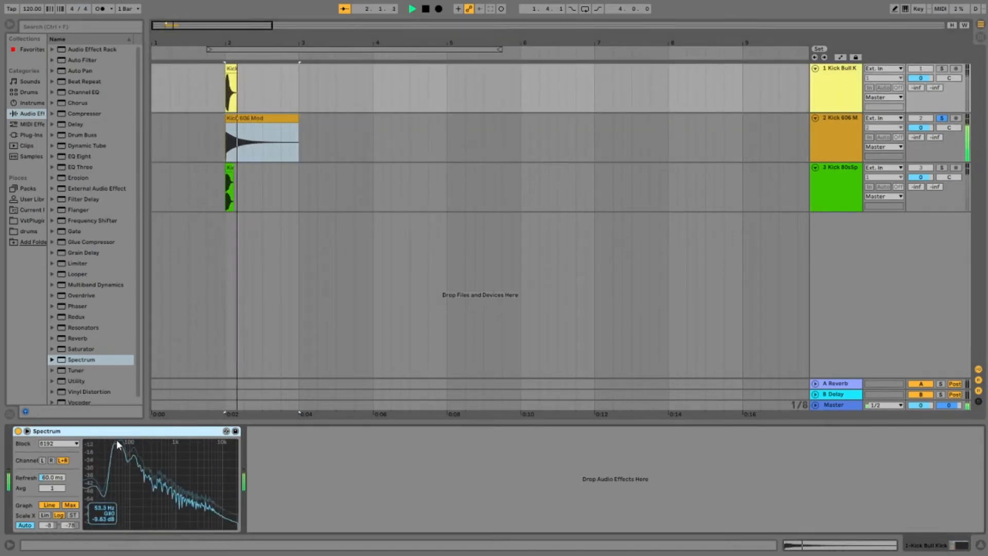
pyautogui.click(854, 123)
pyautogui.press('space')
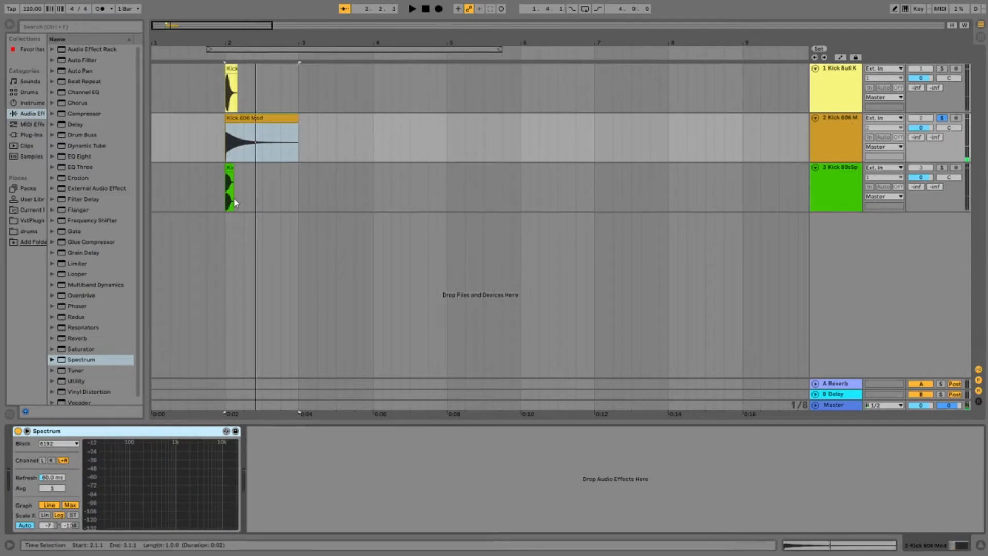
# Step: Transpose the Kick 606 Mod clip to 2 st and play it to check its tuning
pyautogui.doubleClick(248, 117)
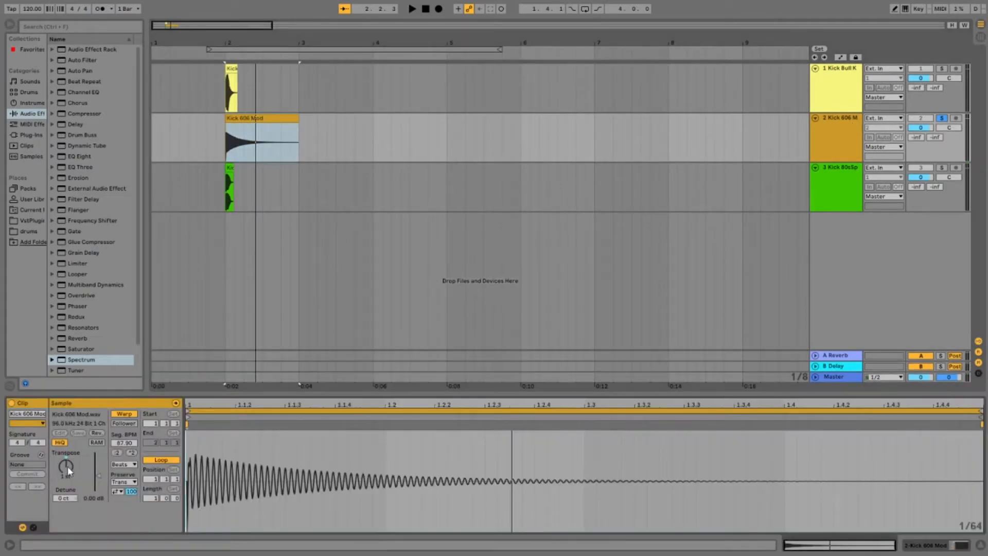
pyautogui.click(837, 120)
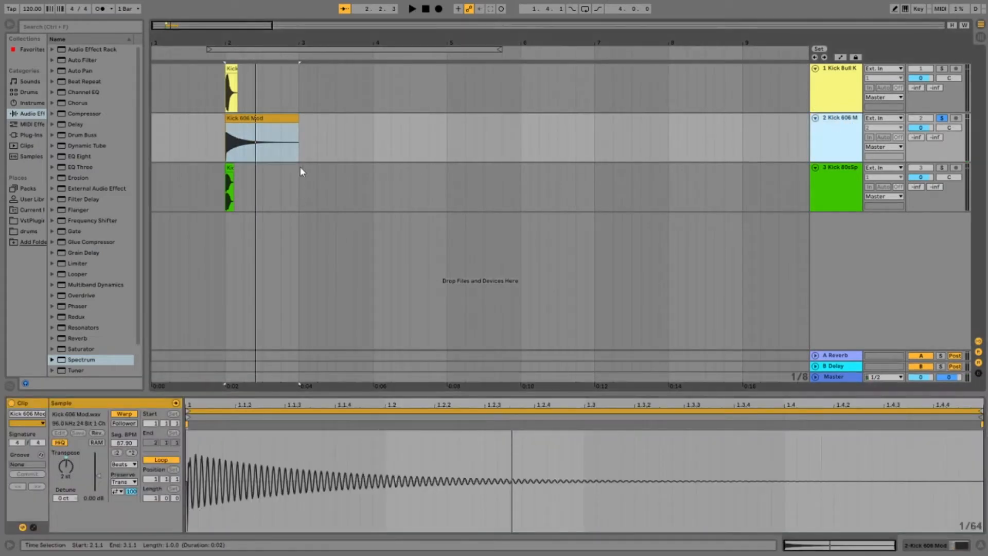
pyautogui.click(833, 121)
pyautogui.press('space')
pyautogui.press('space')
pyautogui.press('space')
# Step: Detune the Kick 606 Mod clip to -4 ct and replay it several times while checking its Spectrum peak
pyautogui.press('space')
pyautogui.doubleClick(227, 118)
pyautogui.click(234, 117)
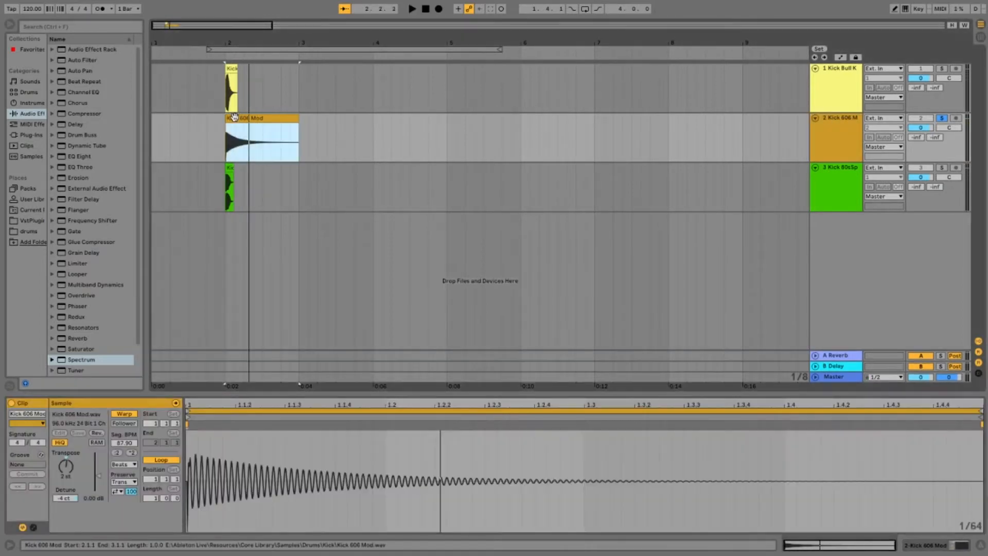
pyautogui.click(840, 122)
pyautogui.press('space')
pyautogui.moveTo(116, 441)
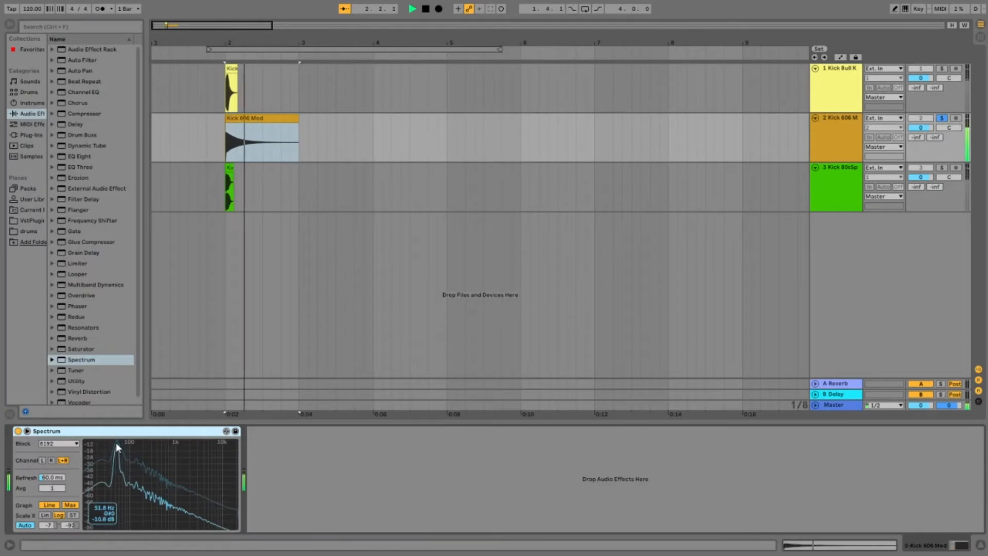
pyautogui.press('space')
pyautogui.press('space')
pyautogui.press('space')
pyautogui.press('space')
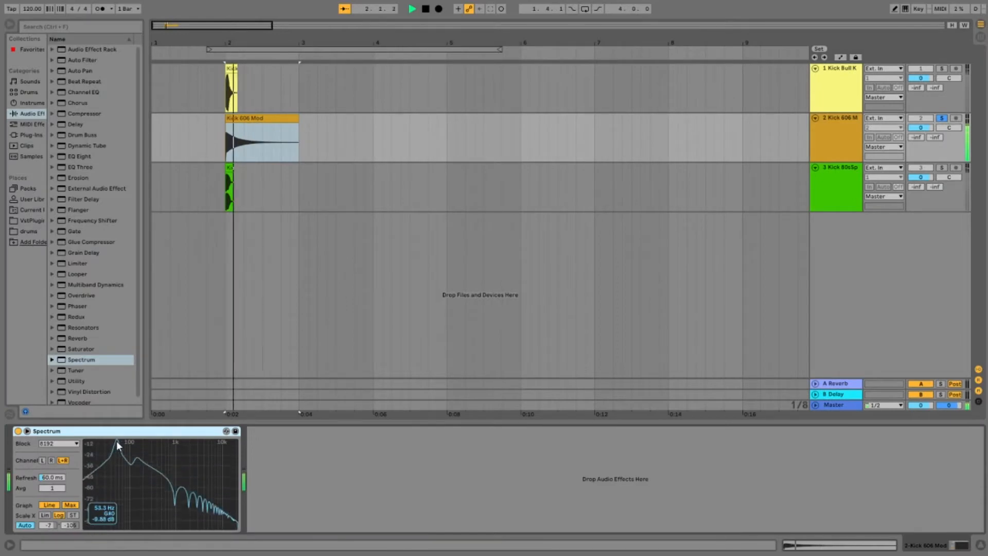
pyautogui.press('space')
pyautogui.press('space')
pyautogui.press('space')
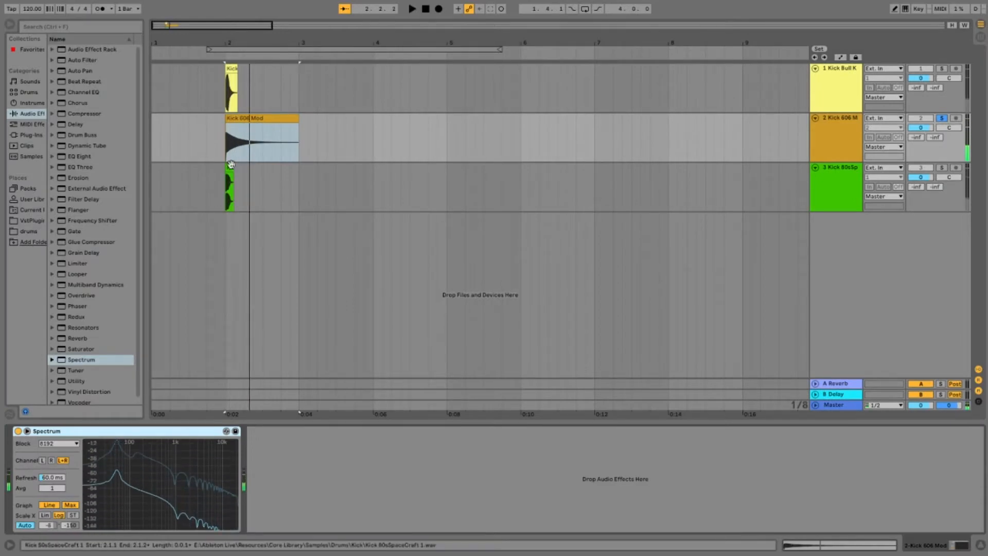
# Step: Solo the Kick 80sSpaceCraft track and replay it several times while checking its peak in Spectrum
pyautogui.click(230, 165)
pyautogui.click(942, 168)
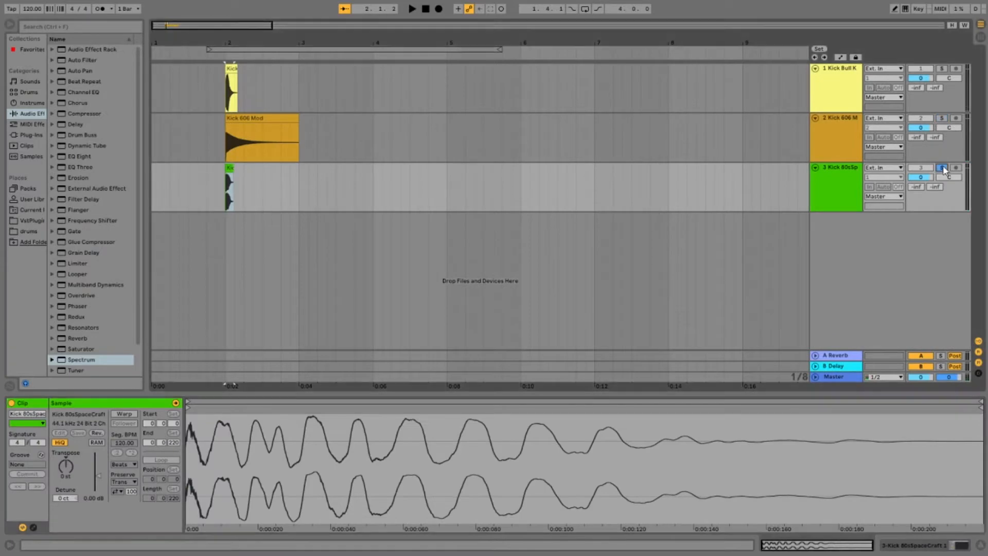
pyautogui.click(838, 175)
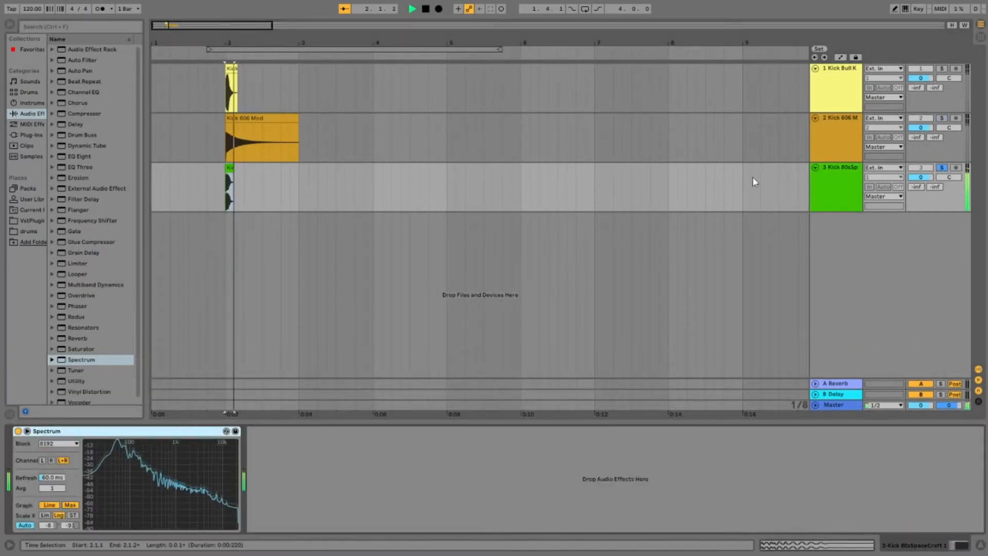
pyautogui.moveTo(119, 440)
pyautogui.press('space')
pyautogui.press('space')
pyautogui.press('space')
pyautogui.press('space')
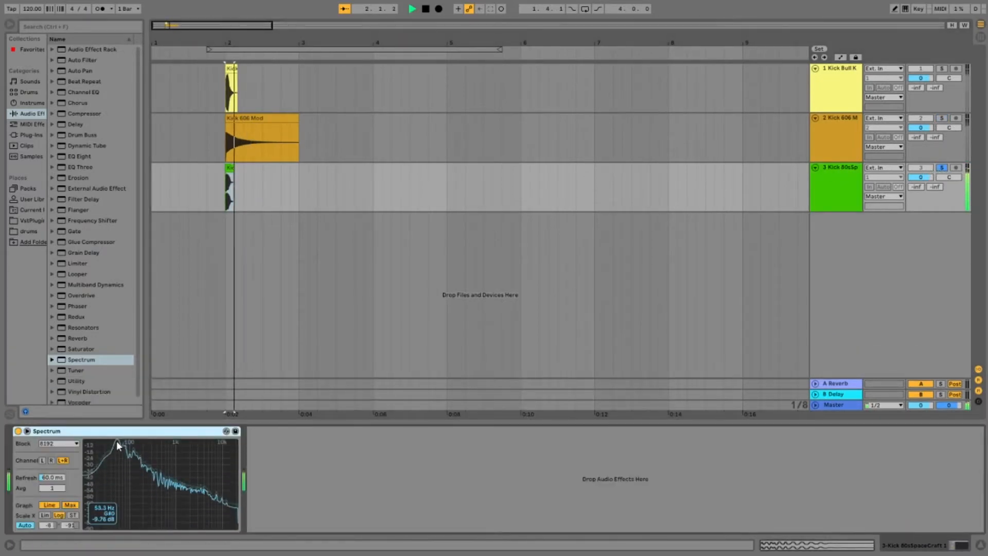
pyautogui.press('space')
pyautogui.press('space')
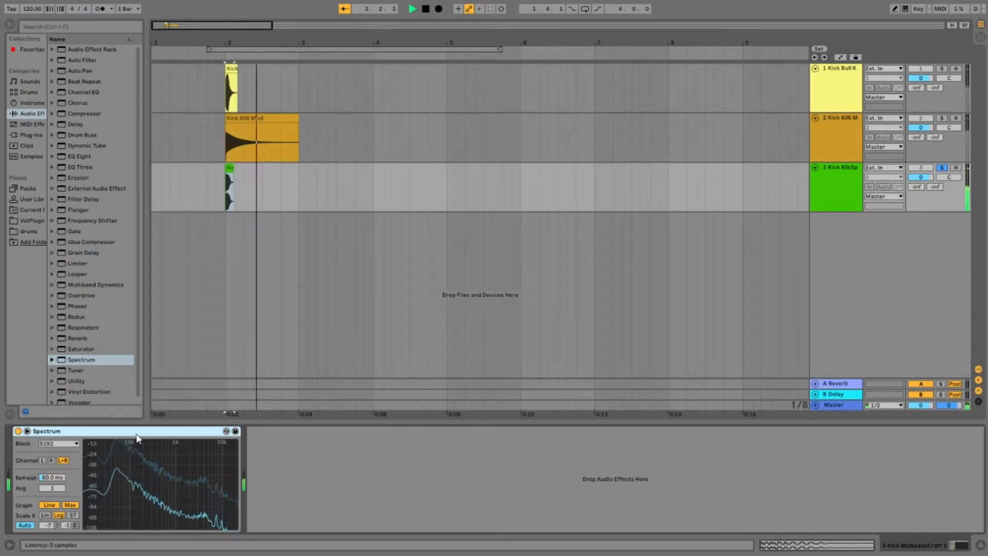
pyautogui.press('space')
pyautogui.press('space')
pyautogui.press('space')
pyautogui.press('space')
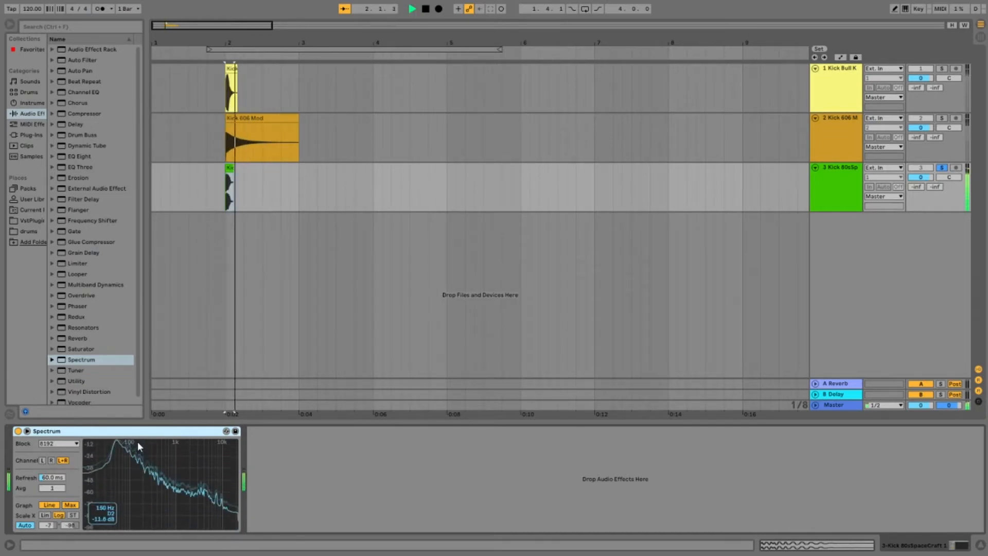
pyautogui.press('space')
pyautogui.press('space')
pyautogui.press('space')
pyautogui.press('space')
pyautogui.press('space')
pyautogui.press('space')
pyautogui.press('space')
# Step: Transpose the Kick 80sSpaceCraft clip to -1 st, replay it to check its Spectrum peak, and unsolo the track
pyautogui.click(231, 180)
pyautogui.doubleClick(230, 169)
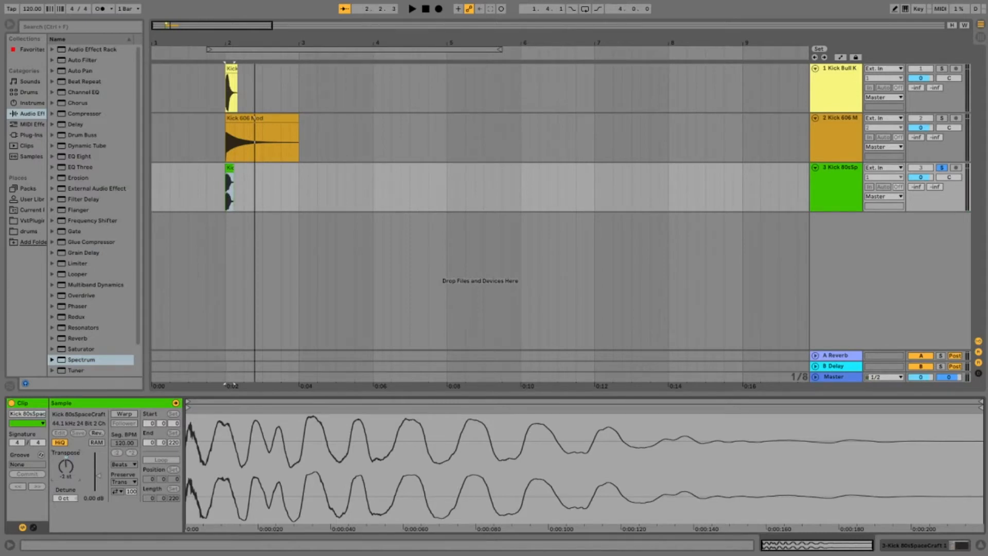
pyautogui.click(845, 172)
pyautogui.press('space')
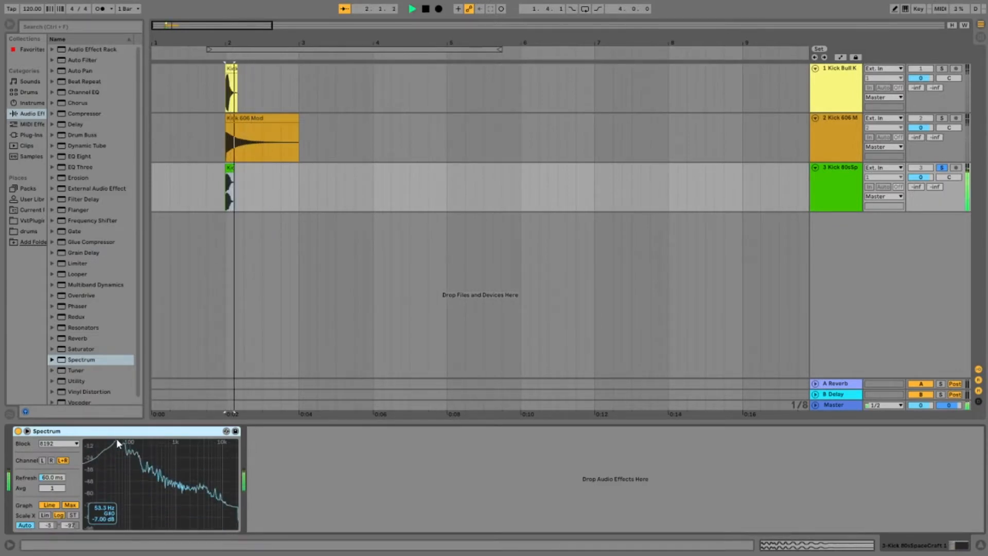
pyautogui.click(844, 169)
pyautogui.press('space')
pyautogui.press('space')
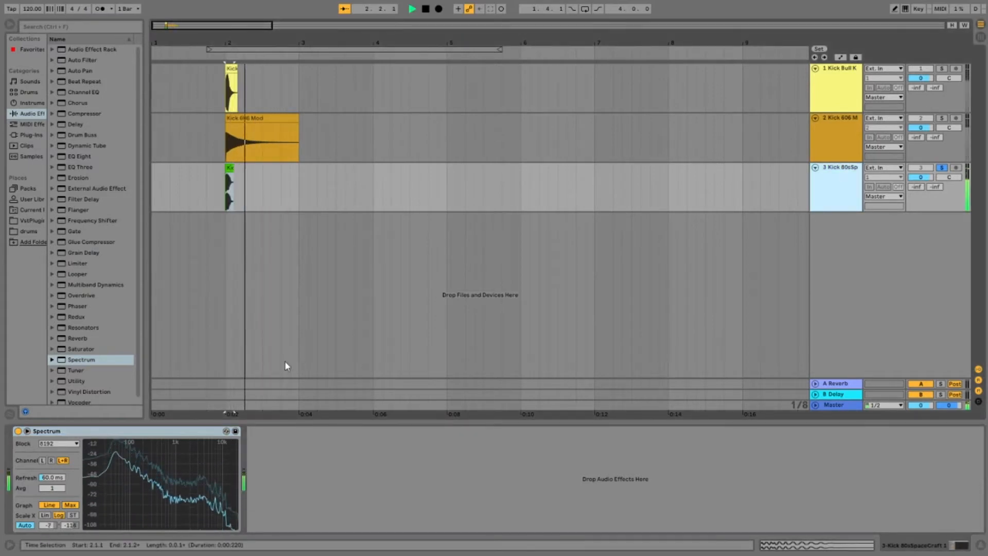
pyautogui.click(943, 168)
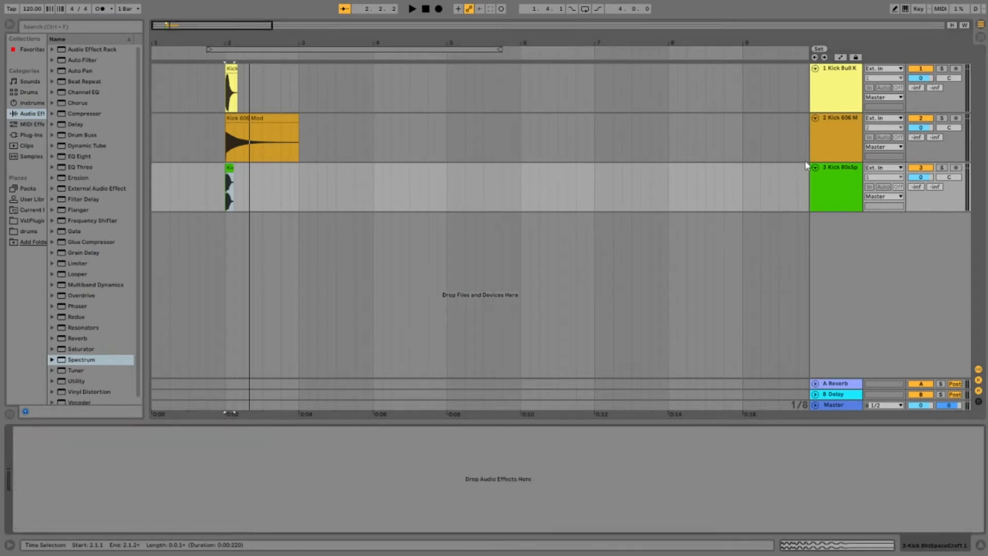
pyautogui.click(842, 122)
pyautogui.press('Delete')
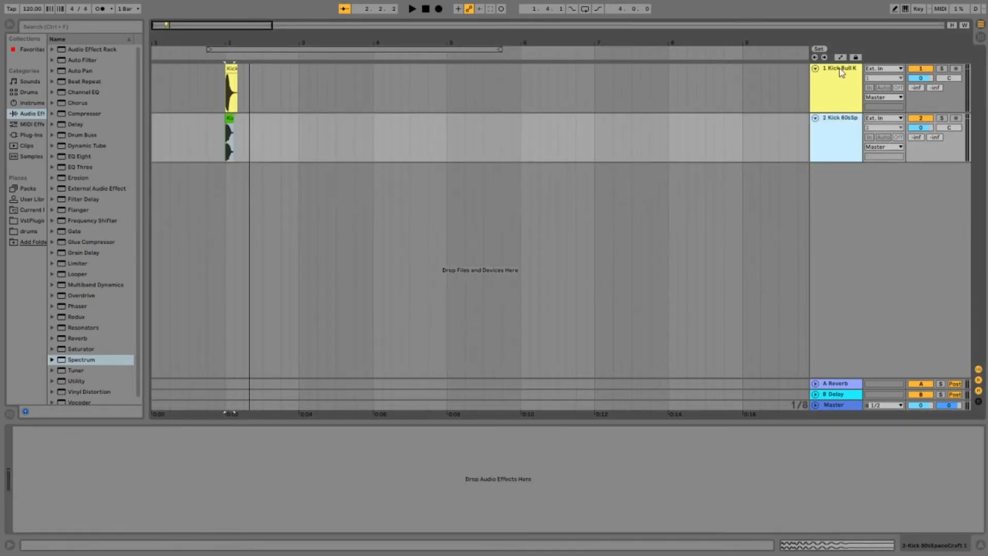
pyautogui.hotkey('ctrl', 'z')
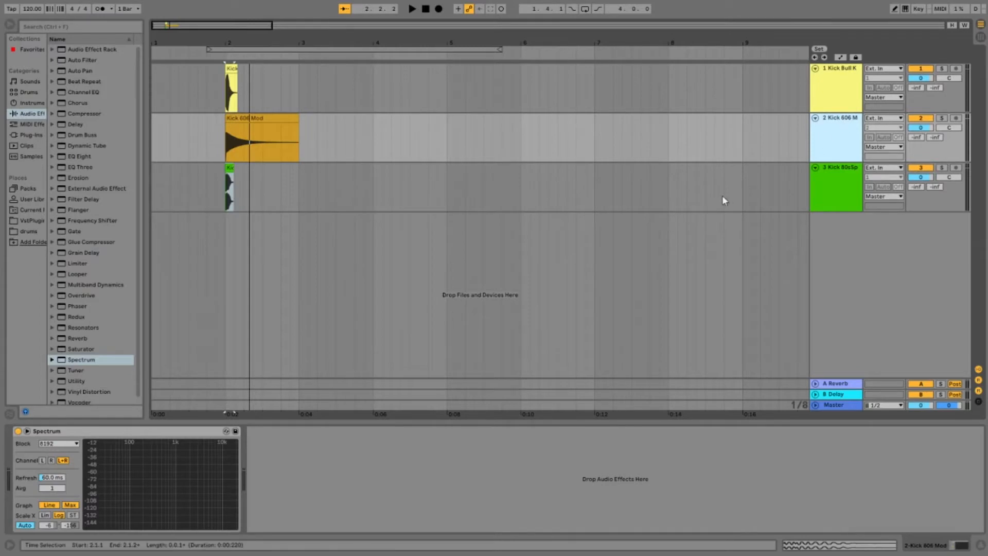
# Step: Remove Spectrum from the Kick 606 Mod and Kick Bull Kick tracks
pyautogui.rightClick(836, 119)
pyautogui.click(124, 445)
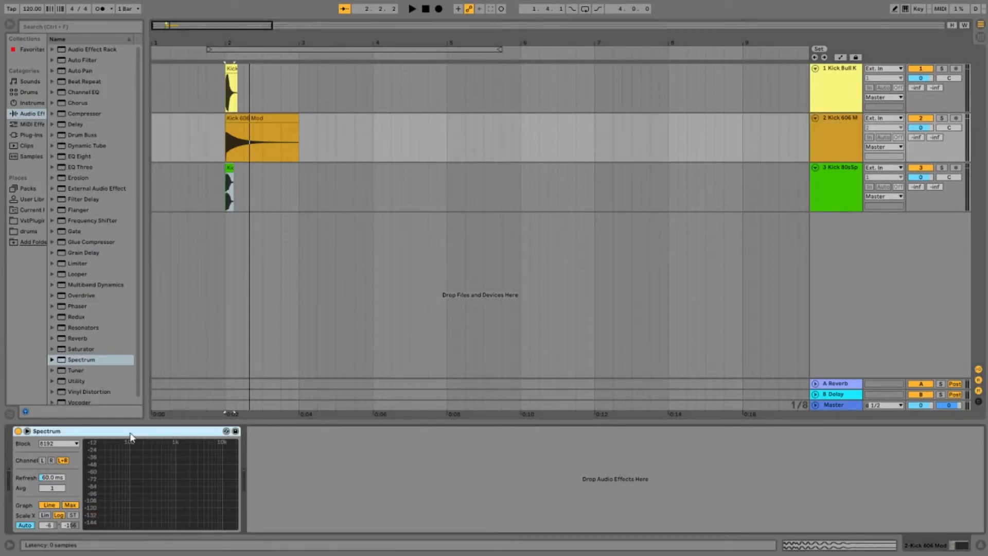
pyautogui.press('Delete')
pyautogui.click(835, 71)
pyautogui.click(144, 432)
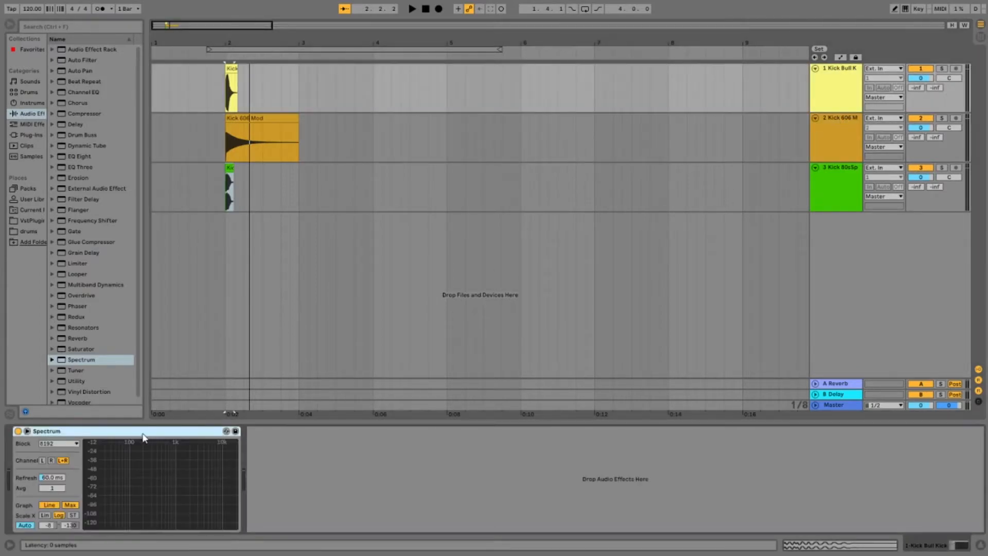
pyautogui.press('Delete')
# Step: Add an EQ Eight with default settings to each of the three kick tracks
pyautogui.click(81, 156)
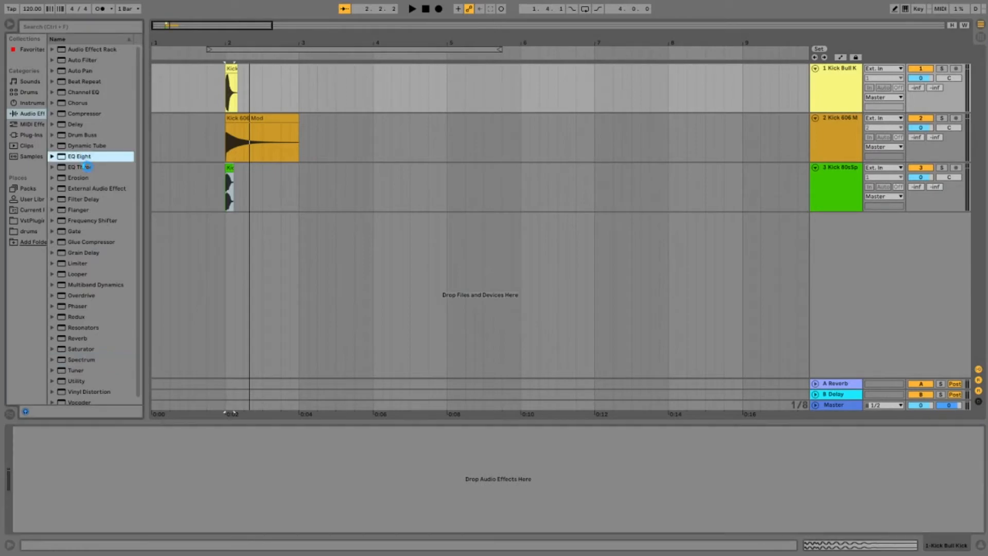
pyautogui.press('Return')
pyautogui.click(839, 126)
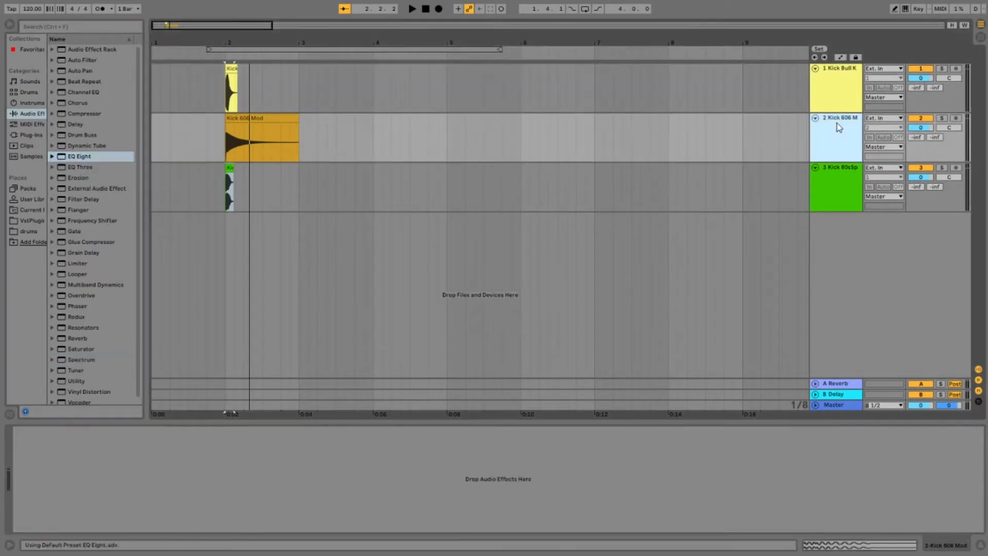
pyautogui.doubleClick(72, 157)
pyautogui.click(840, 175)
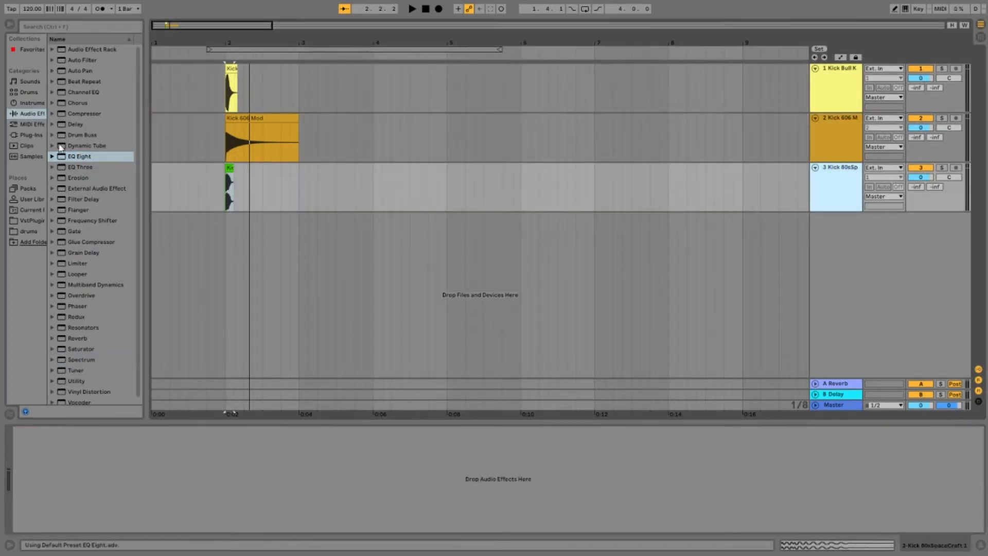
pyautogui.doubleClick(80, 157)
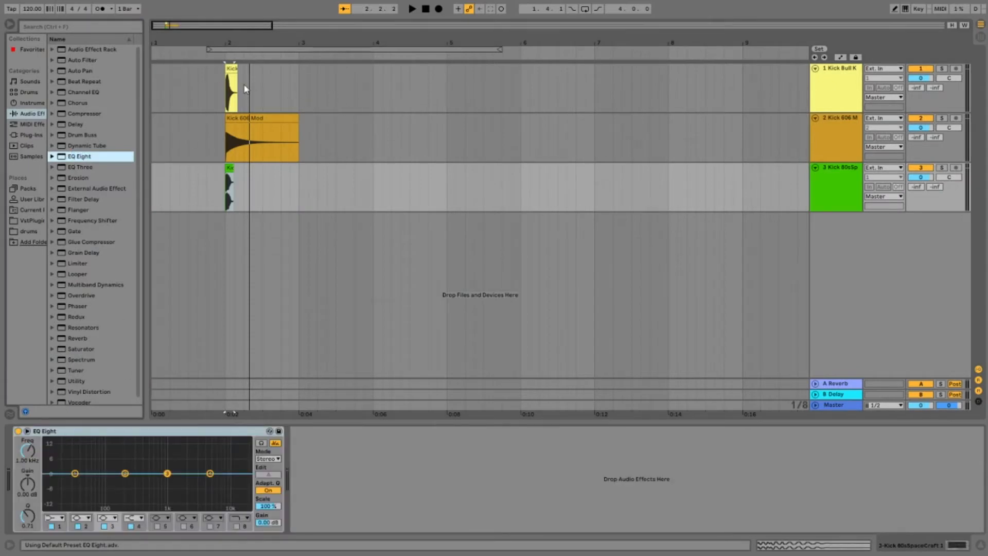
# Step: Solo the Kick Bull Kick track and cut EQ Eight band 1 to -15.0 dB at about 31.8 Hz while replaying the kick
pyautogui.click(941, 69)
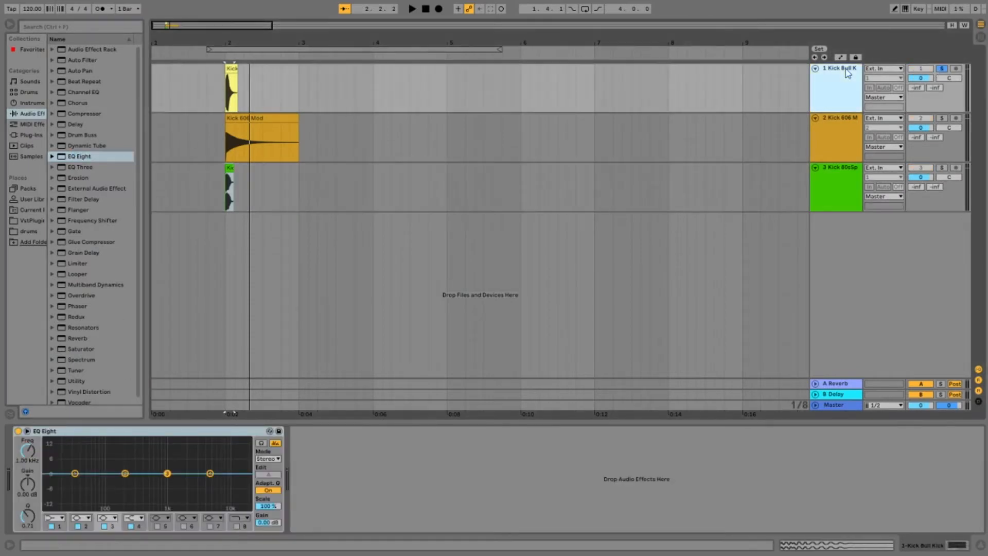
pyautogui.press('space')
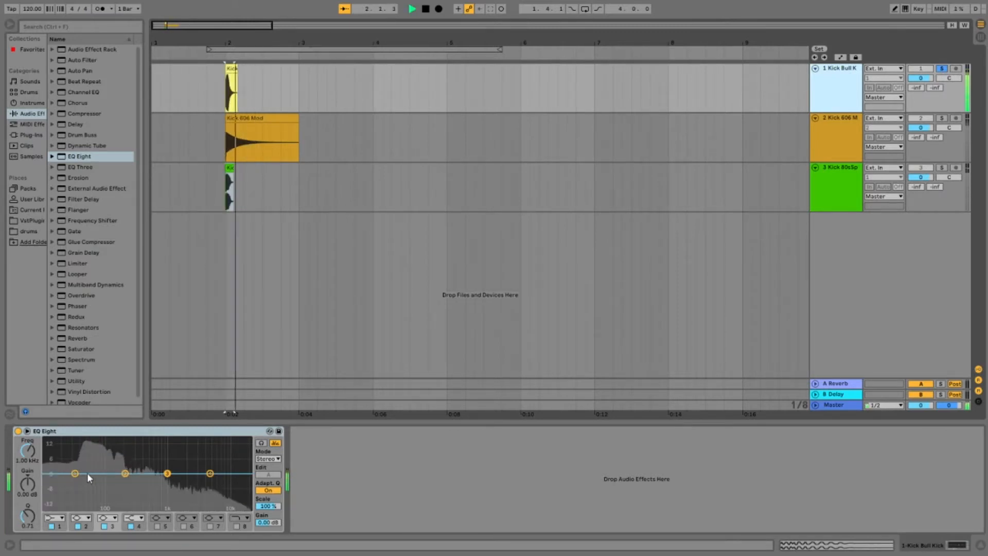
pyautogui.moveTo(75, 473); pyautogui.dragTo(78, 507)
pyautogui.press('space')
pyautogui.press('space')
pyautogui.press('space')
pyautogui.moveTo(78, 509); pyautogui.dragTo(76, 507)
pyautogui.press('space')
pyautogui.press('space')
pyautogui.press('space')
pyautogui.press('space')
pyautogui.press('space')
pyautogui.press('space')
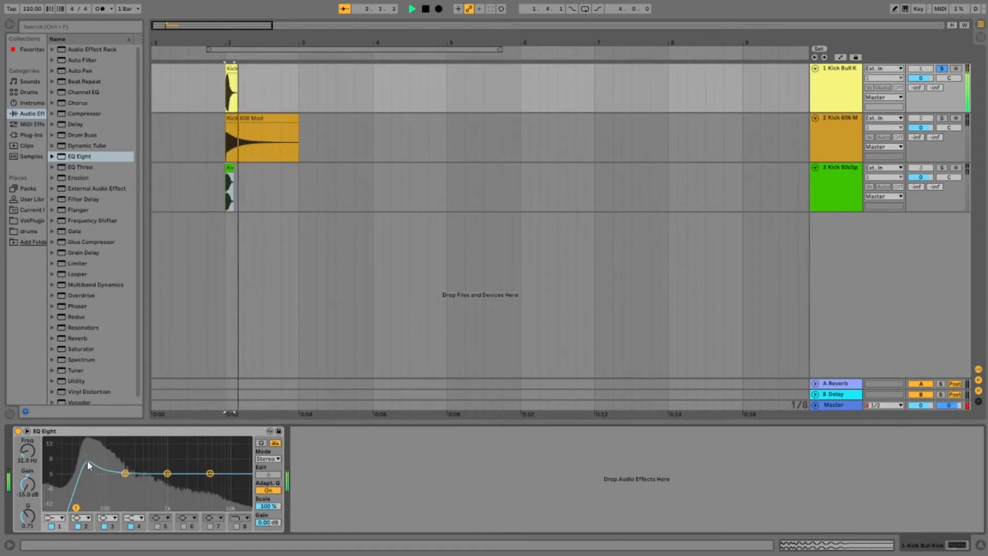
# Step: On Kick Bull Kick's EQ Eight, boost band 2 by 4.83 dB at 174 Hz and cut band 3 to -11.0 dB at 774 Hz, Q 0.24
pyautogui.moveTo(125, 472); pyautogui.dragTo(129, 463)
pyautogui.moveTo(28, 516); pyautogui.dragTo(28, 495)
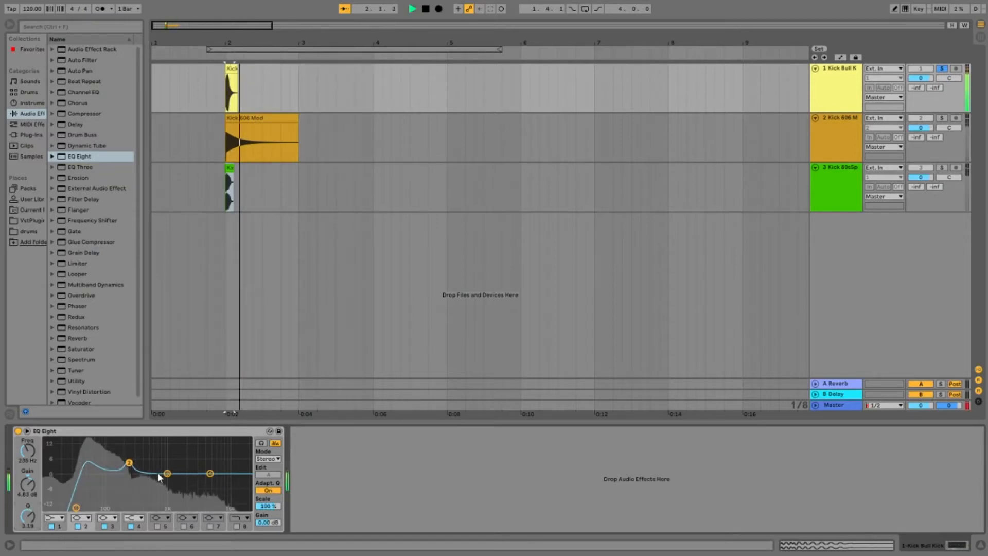
pyautogui.moveTo(129, 463); pyautogui.dragTo(122, 463)
pyautogui.press('space')
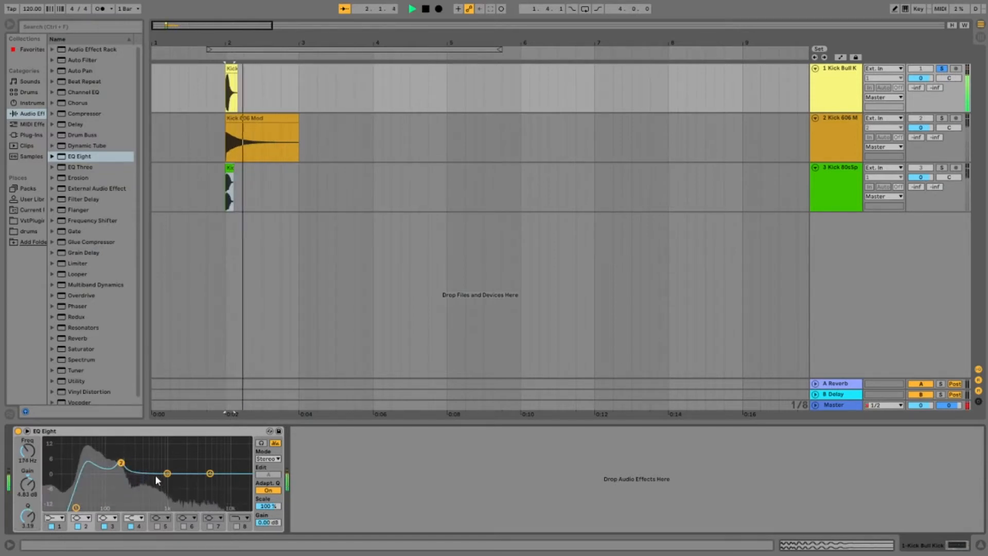
pyautogui.moveTo(210, 473); pyautogui.dragTo(161, 499)
pyautogui.moveTo(32, 523); pyautogui.dragTo(33, 531)
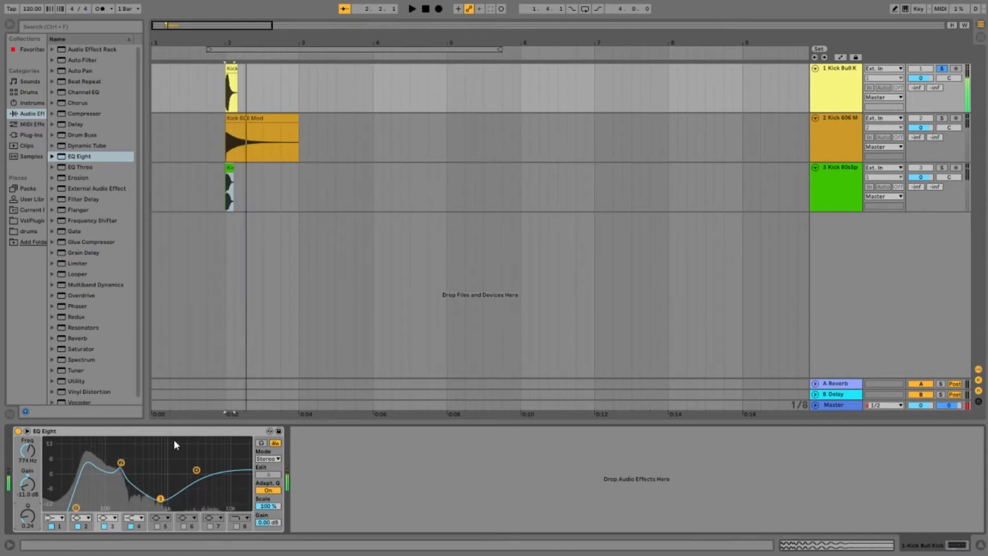
# Step: Solo the Kick 606 Mod track and play it to view its spectrum in EQ Eight
pyautogui.click(941, 119)
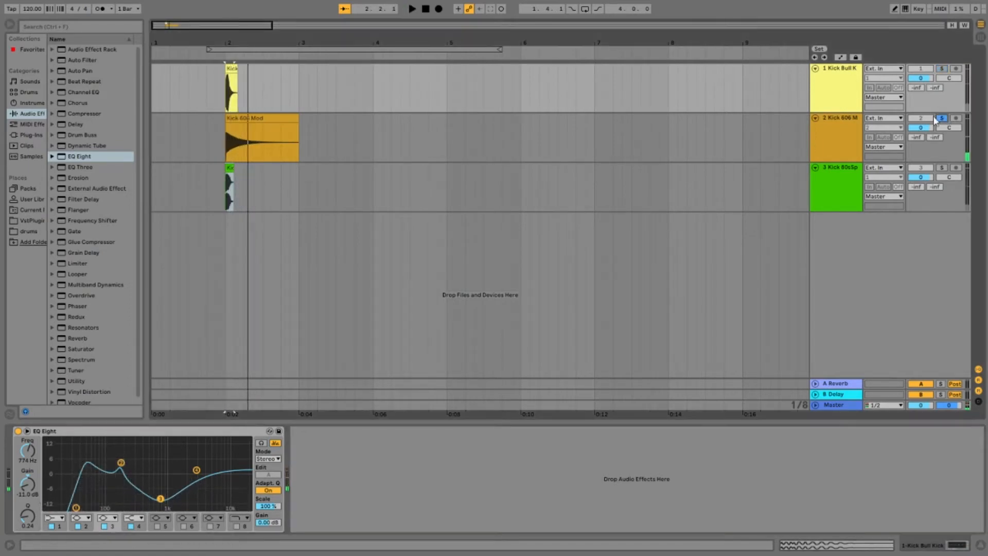
pyautogui.click(859, 124)
pyautogui.press('space')
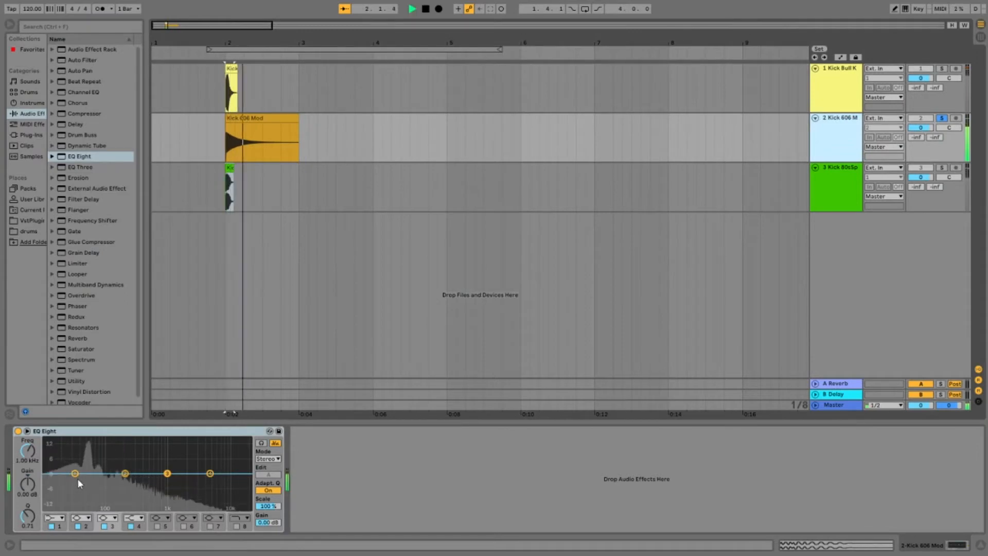
pyautogui.click(942, 168)
pyautogui.click(941, 118)
# Step: On Kick 606 Mod's EQ Eight, raise band 1 and cut band 2 to -11.0 dB at 14.1 Hz while replaying the kick
pyautogui.moveTo(75, 473); pyautogui.dragTo(52, 488)
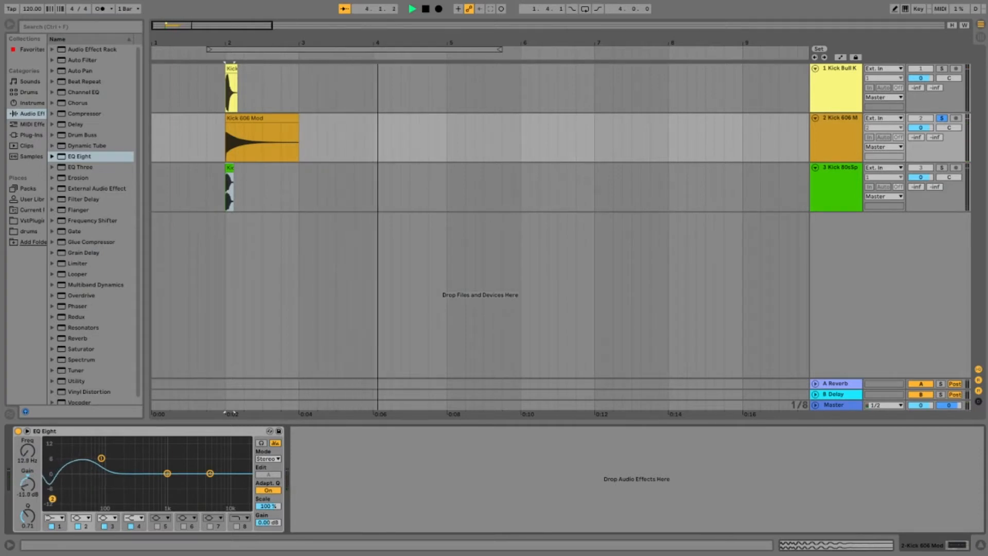
pyautogui.press('space')
pyautogui.press('space')
pyautogui.press('space')
pyautogui.press('space')
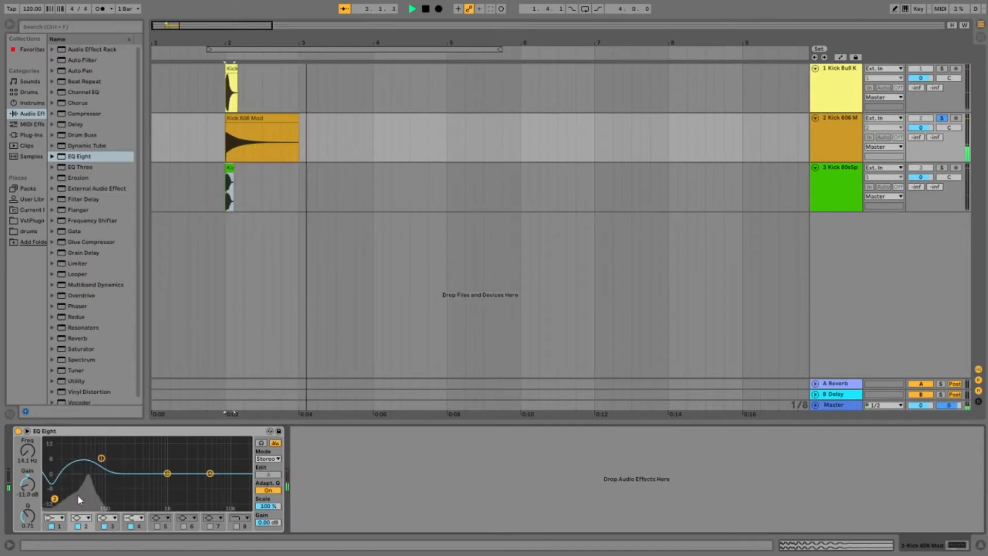
# Step: Cut band 3 of Kick 606 Mod's EQ Eight to -15.0 dB at about 281 Hz while replaying the kick
pyautogui.moveTo(165, 473)
pyautogui.mouseDown()
pyautogui.moveTo(148, 467)
pyautogui.moveTo(167, 466)
pyautogui.mouseUp()
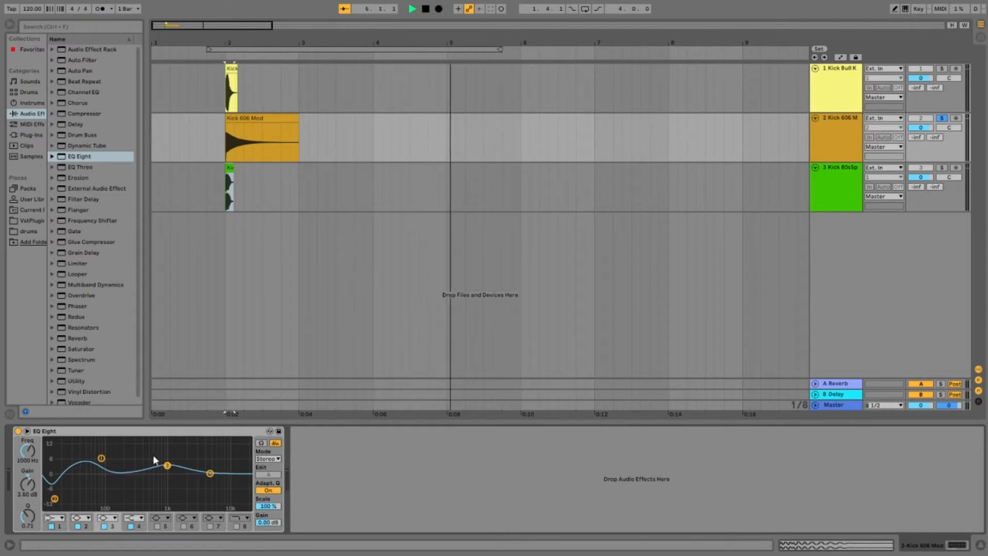
pyautogui.press('space')
pyautogui.press('space')
pyautogui.press('space')
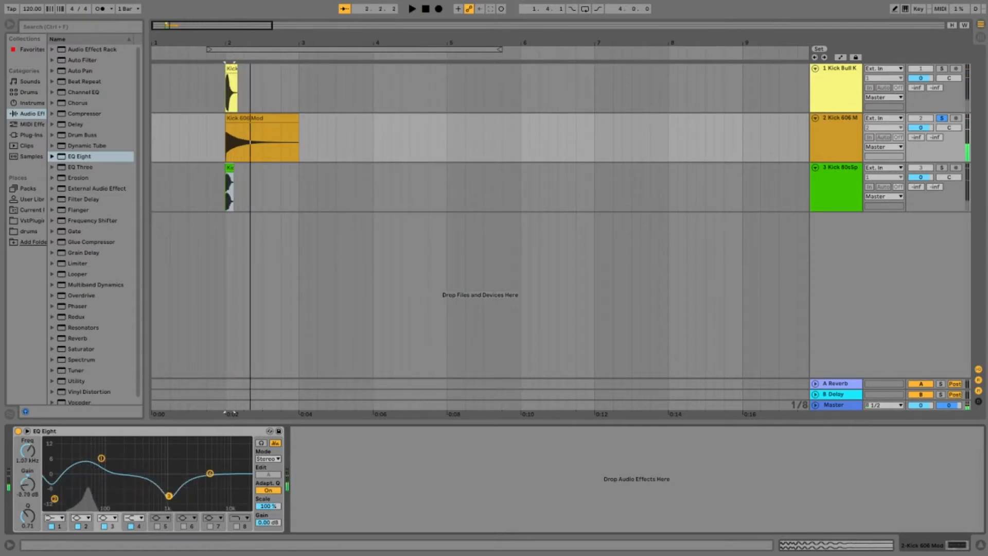
pyautogui.press('space')
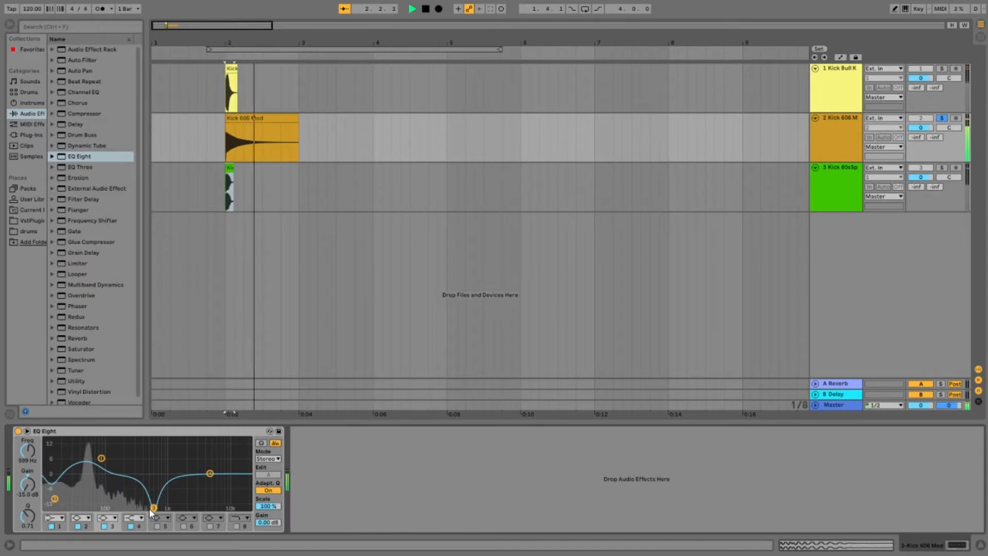
pyautogui.moveTo(149, 508)
pyautogui.mouseDown()
pyautogui.moveTo(115, 507)
pyautogui.moveTo(188, 507)
pyautogui.moveTo(114, 507)
pyautogui.moveTo(150, 507)
pyautogui.moveTo(131, 508)
pyautogui.mouseUp()
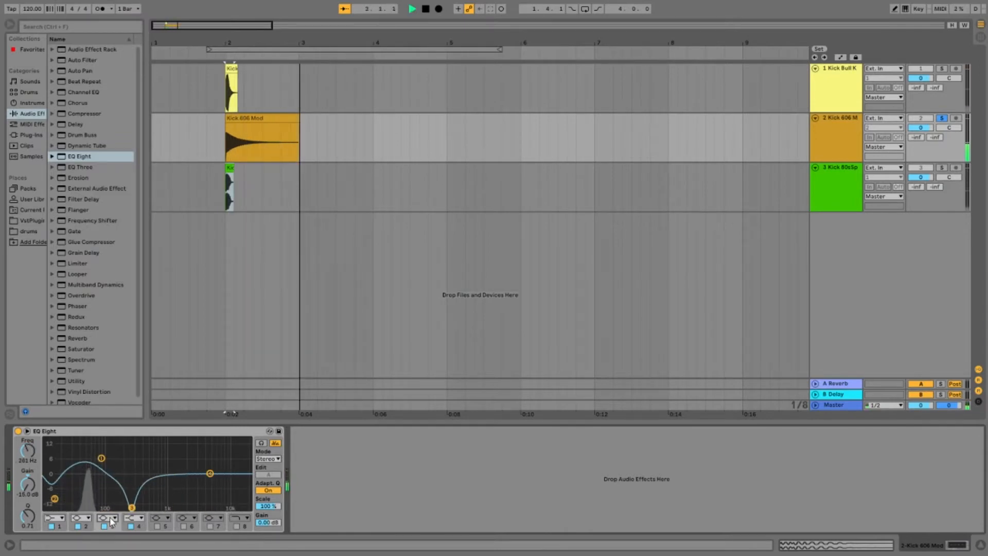
# Step: Change band 3 of Kick 606 Mod's EQ Eight to a notch at about 889 Hz with Q 0.10, replaying the kick repeatedly
pyautogui.click(109, 483)
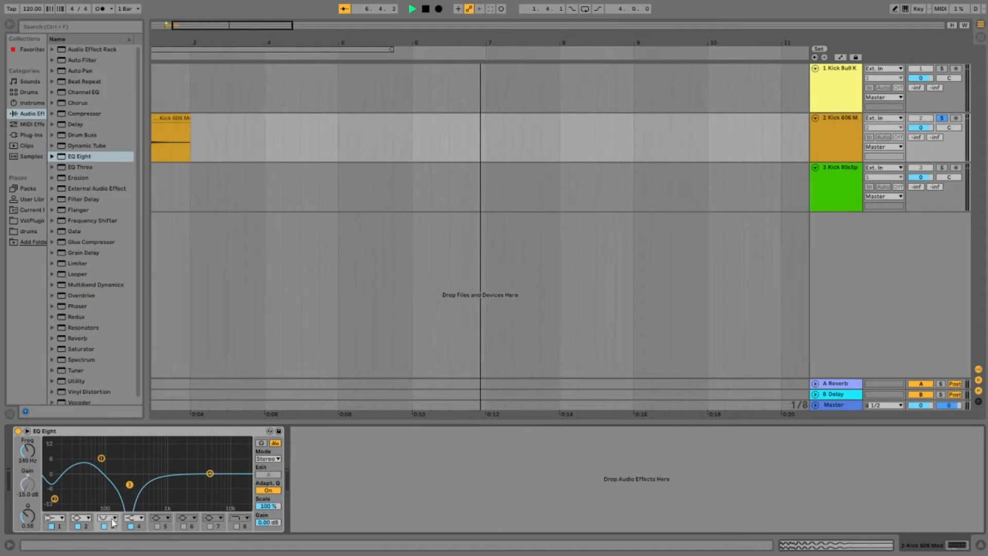
pyautogui.moveTo(132, 482); pyautogui.dragTo(166, 506)
pyautogui.press('space')
pyautogui.press('space')
pyautogui.press('space')
pyautogui.press('space')
pyautogui.press('space')
pyautogui.press('space')
pyautogui.press('space')
pyautogui.press('space')
pyautogui.press('space')
pyautogui.press('space')
pyautogui.press('space')
pyautogui.press('space')
pyautogui.press('space')
pyautogui.press('space')
pyautogui.press('space')
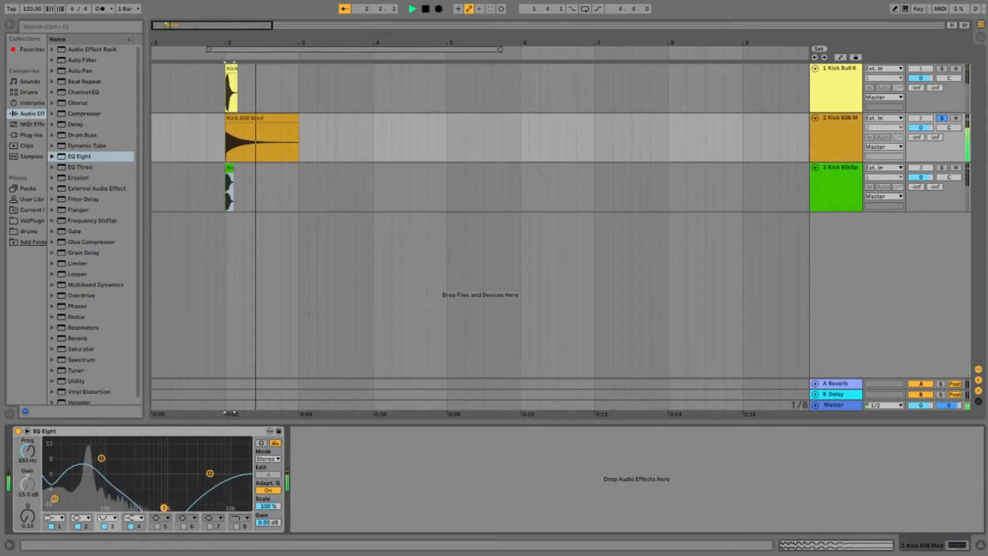
# Step: Cut band 4 of Kick 606 Mod's EQ Eight to -8.80 dB at about 3.59 kHz and replay the kick
pyautogui.moveTo(210, 473); pyautogui.dragTo(201, 493)
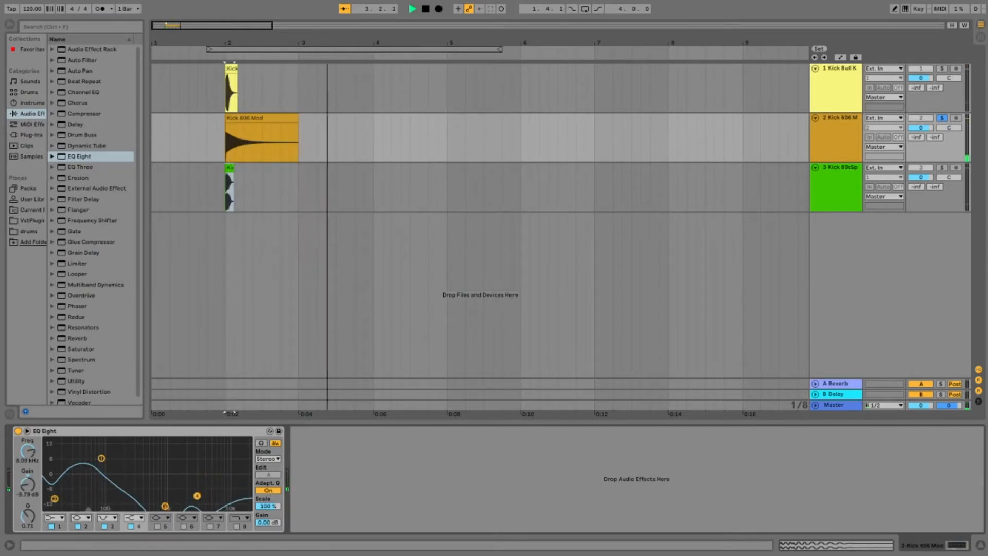
pyautogui.press('space')
pyautogui.press('space')
pyautogui.press('space')
pyautogui.press('space')
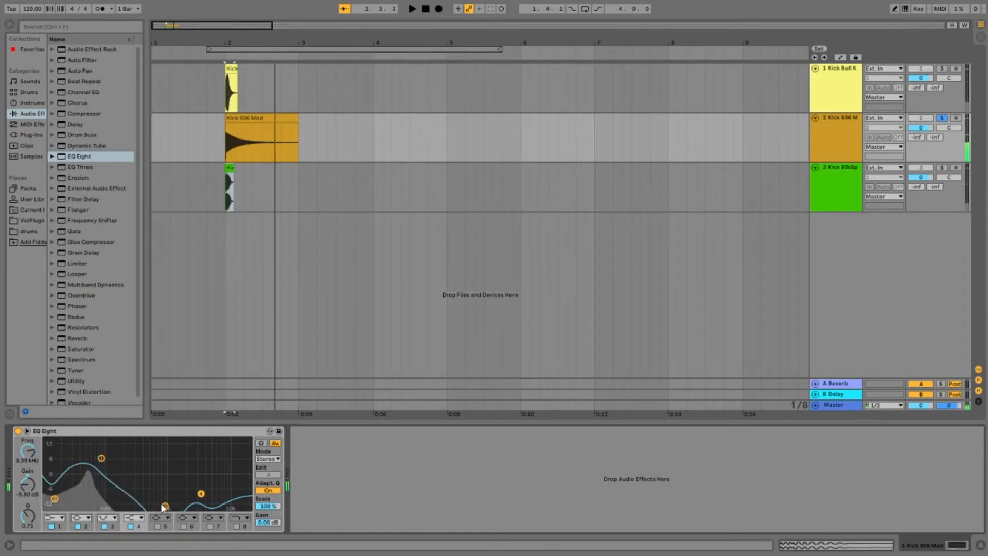
# Step: Shift band 3 of Kick 606 Mod's EQ Eight to about 612 Hz and play the soloed Kick 80sSpaceCraft track
pyautogui.moveTo(165, 506); pyautogui.dragTo(160, 509)
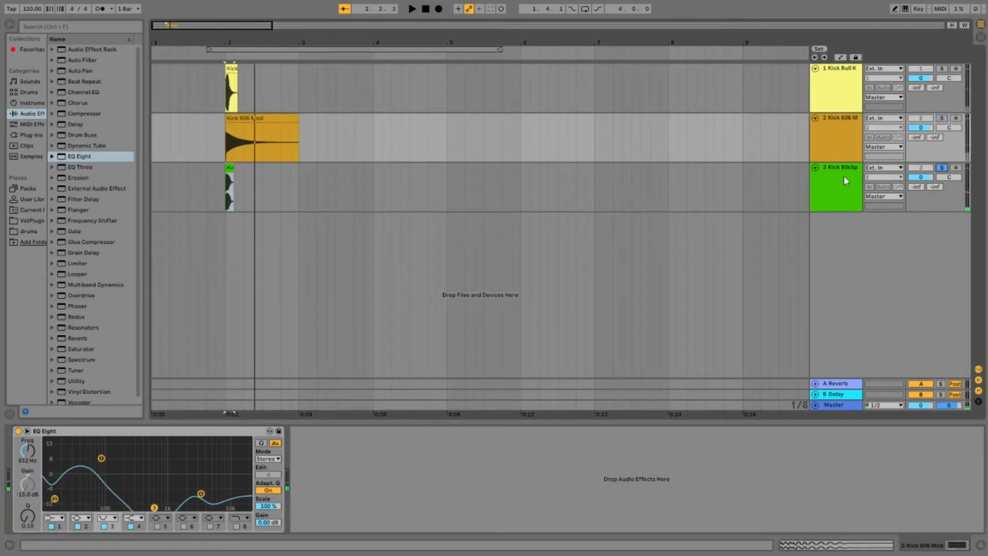
pyautogui.click(854, 175)
pyautogui.press('space')
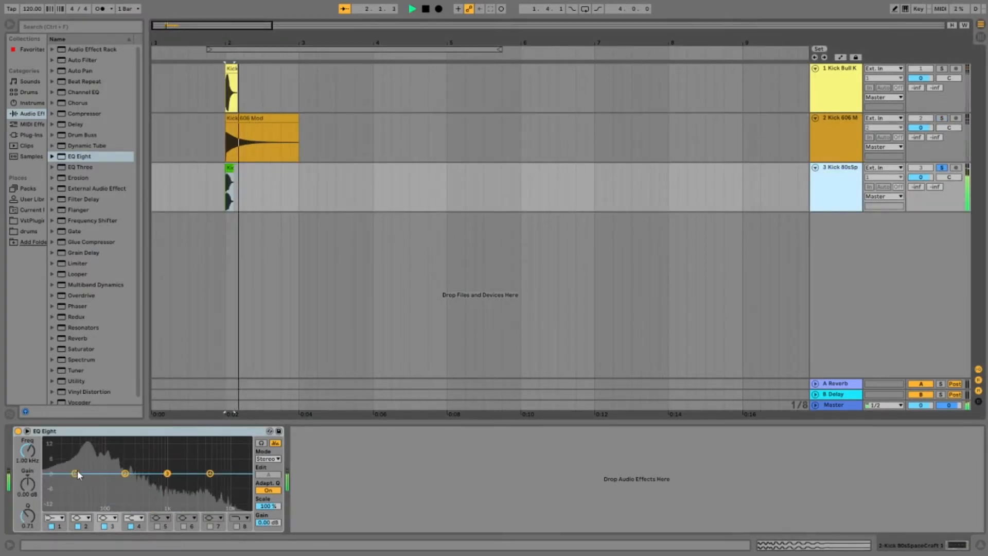
# Step: On Kick 80sSpaceCraft's EQ Eight, pull band 1 down to cut the lows and boost band 2 with a higher Q
pyautogui.moveTo(76, 478); pyautogui.dragTo(28, 533)
pyautogui.press('space')
pyautogui.press('space')
pyautogui.press('space')
pyautogui.moveTo(125, 473); pyautogui.dragTo(119, 465)
pyautogui.moveTo(28, 516); pyautogui.dragTo(28, 505)
# Step: Cut band 3 of Kick 80sSpaceCraft's EQ Eight to -7.56 dB at 774 Hz, adjust its Q and replay the kick repeatedly
pyautogui.moveTo(168, 472); pyautogui.dragTo(161, 491)
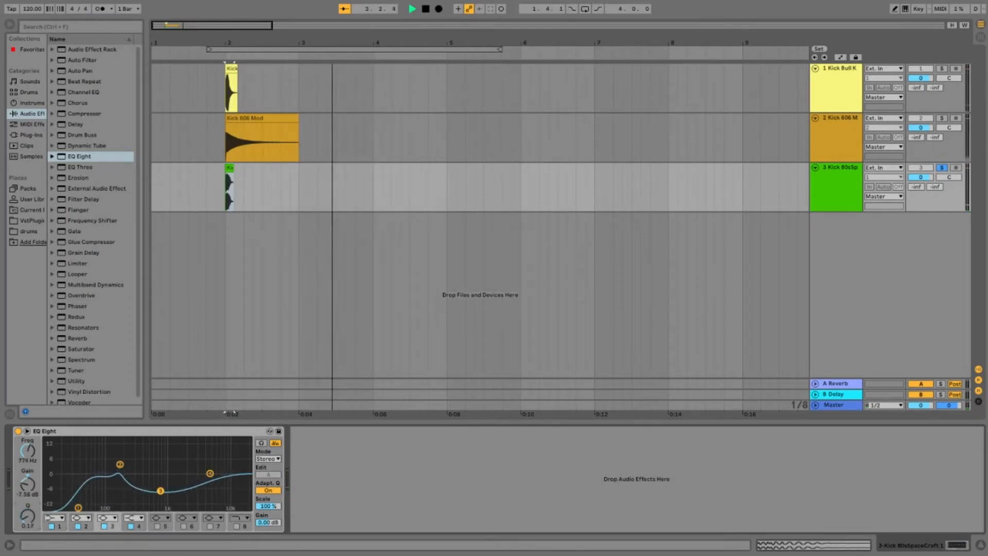
pyautogui.moveTo(28, 516); pyautogui.dragTo(28, 512)
pyautogui.press('space')
pyautogui.press('space')
pyautogui.press('space')
pyautogui.press('space')
pyautogui.press('space')
pyautogui.press('space')
# Step: Boost band 4 to 3.60 dB at 3.59 kHz with Q 0.79 and enable band 8 as a high cut at 9.79 kHz
pyautogui.moveTo(210, 473); pyautogui.dragTo(201, 465)
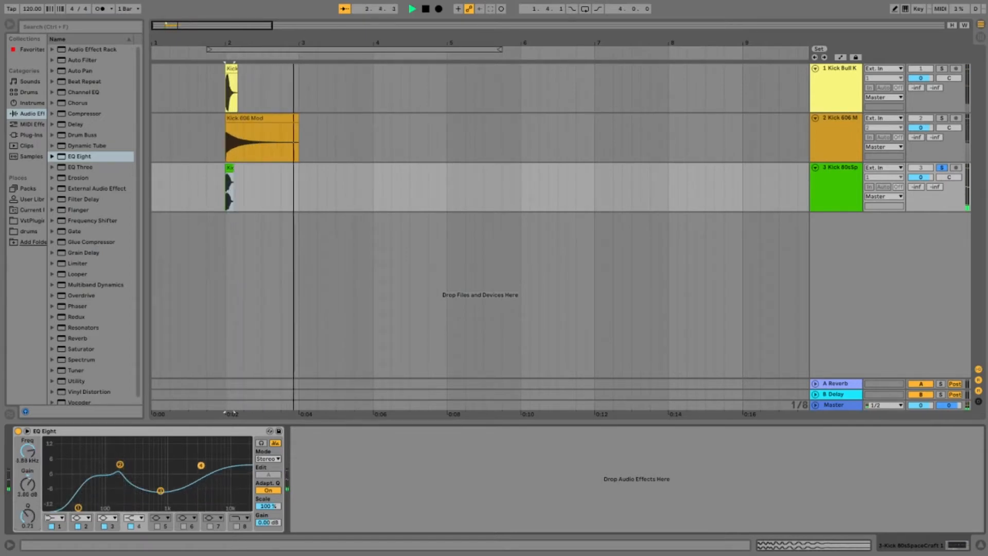
pyautogui.moveTo(28, 516); pyautogui.dragTo(28, 519)
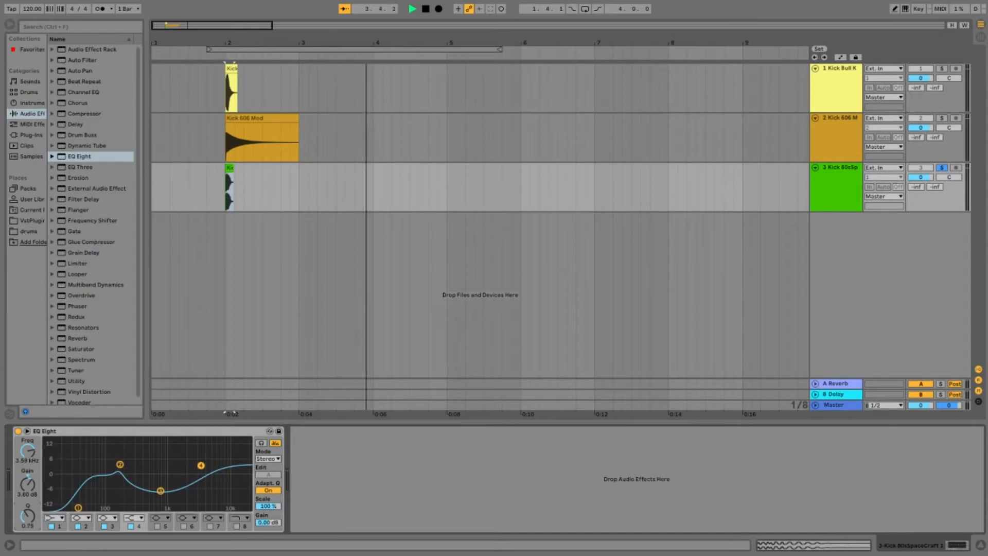
pyautogui.click(236, 525)
pyautogui.moveTo(244, 482); pyautogui.dragTo(228, 483)
pyautogui.press('space')
pyautogui.press('space')
pyautogui.press('space')
pyautogui.press('space')
pyautogui.press('space')
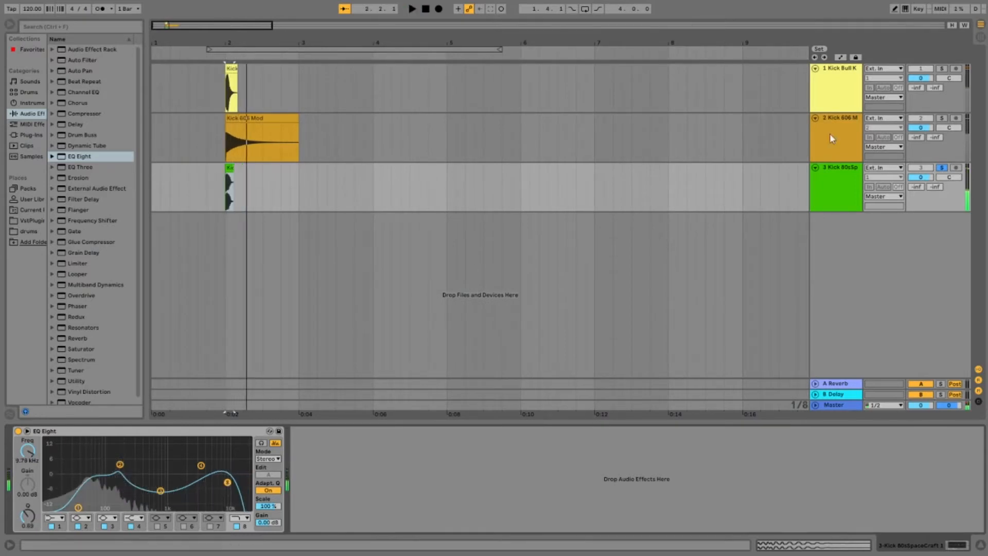
# Step: Unsolo Kick 80sSpaceCraft, play all three layers together and lower the Kick Bull Kick track's volume to -5.1 dB
pyautogui.click(941, 168)
pyautogui.press('space')
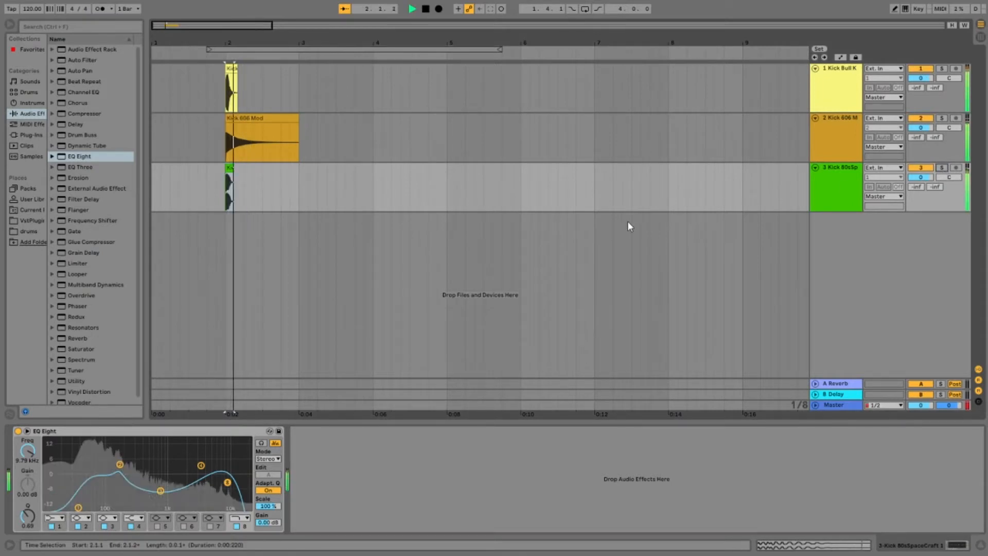
pyautogui.press('space')
pyautogui.press('space')
pyautogui.press('space')
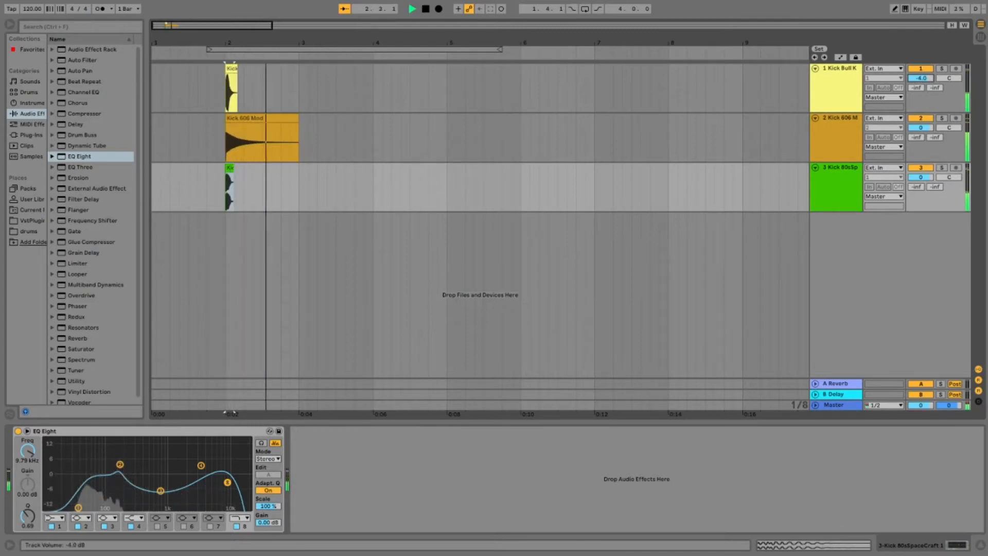
pyautogui.press('space')
# Step: Lower the Kick 80sSpaceCraft track's volume to -1.6 dB while replaying the layered kick
pyautogui.press('space')
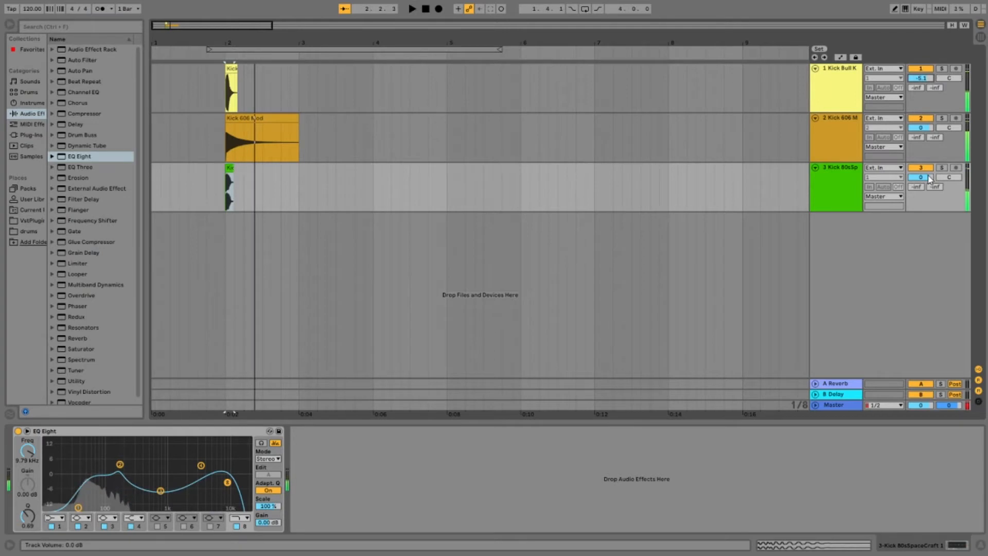
pyautogui.press('space')
pyautogui.press('space')
pyautogui.press('space')
pyautogui.press('space')
pyautogui.moveTo(921, 177); pyautogui.dragTo(921, 180)
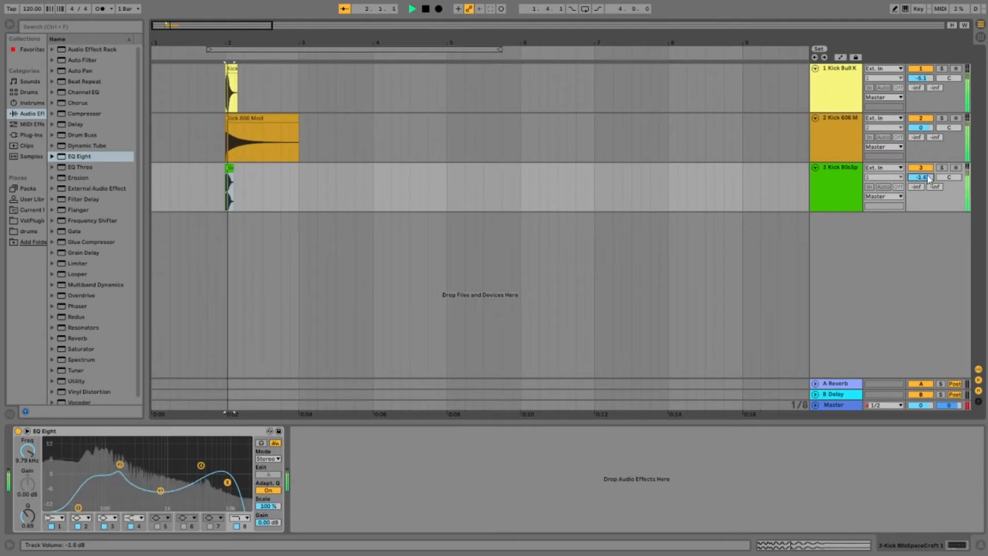
# Step: Select the three kick tracks and combine them into one group track
pyautogui.click(854, 170)
pyautogui.hotkey('shift', 'Up')
pyautogui.hotkey('shift', 'Up')
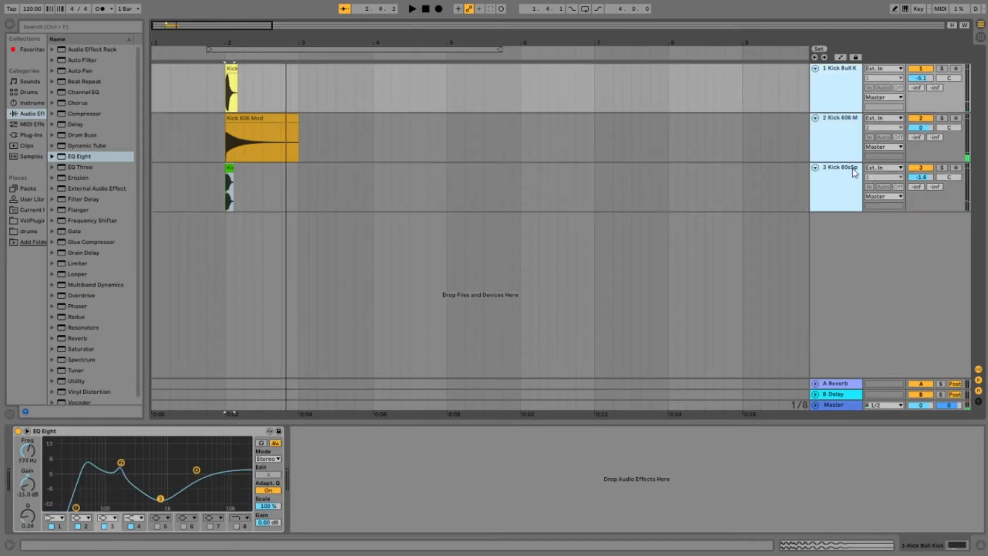
pyautogui.hotkey('ctrl', 'g')
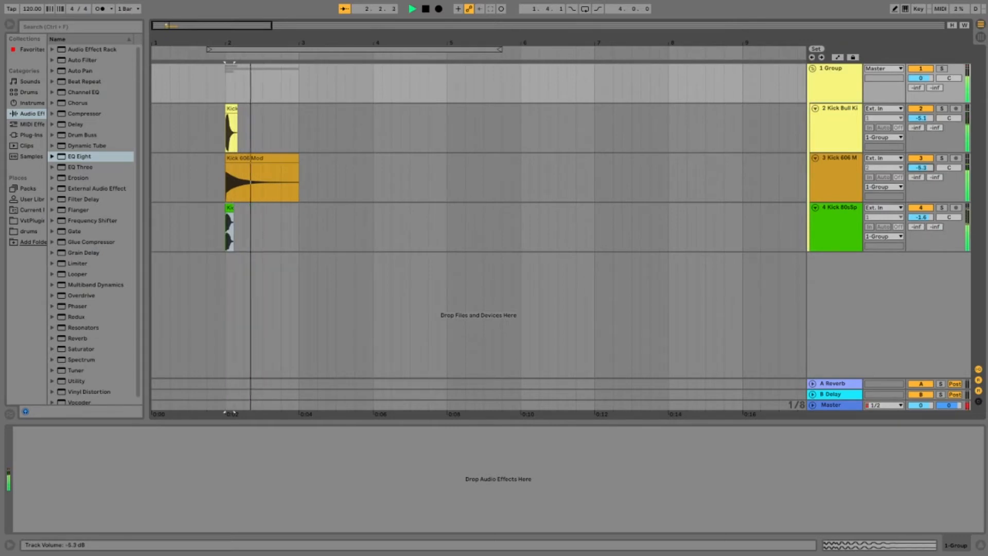
# Step: Lower the Kick 606 Mod track's volume to -12.9 dB while replaying the layered kick
pyautogui.press('space')
pyautogui.press('space')
pyautogui.moveTo(920, 168); pyautogui.dragTo(920, 173)
pyautogui.press('space')
pyautogui.press('space')
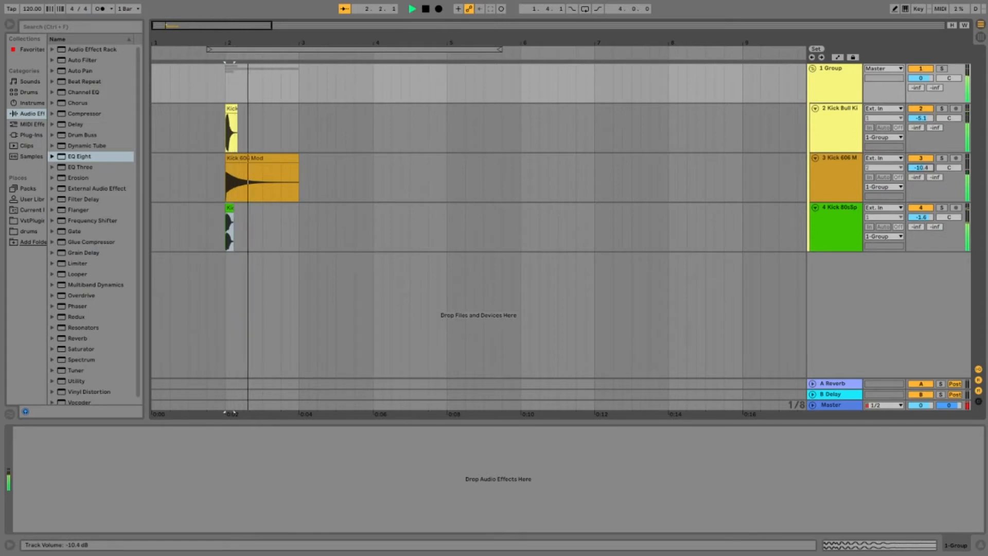
pyautogui.moveTo(920, 168); pyautogui.dragTo(921, 172)
pyautogui.press('space')
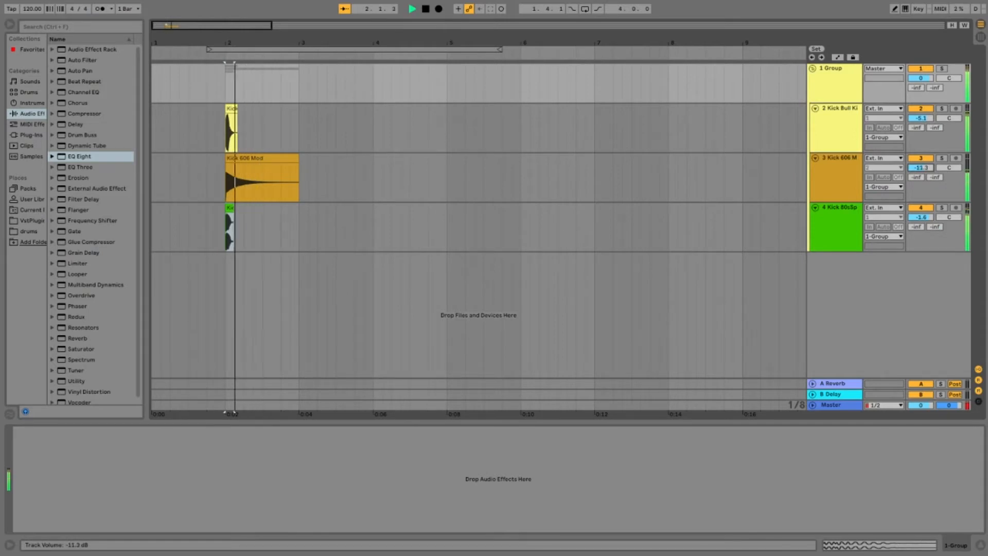
pyautogui.moveTo(920, 168); pyautogui.dragTo(920, 169)
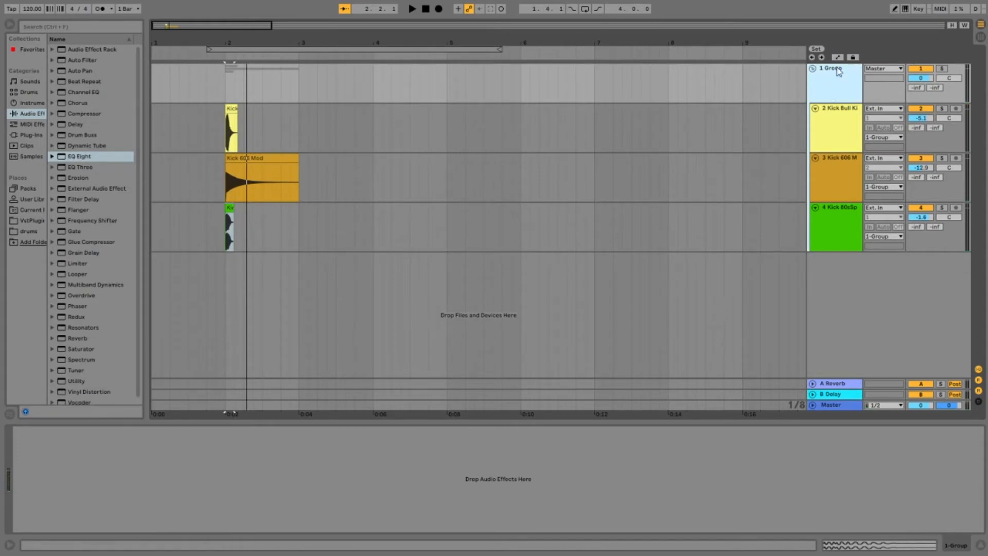
# Step: Add an EQ Eight to the group, cut band 1 and boost band 2 by about 4 dB near 69 Hz
pyautogui.doubleClick(80, 156)
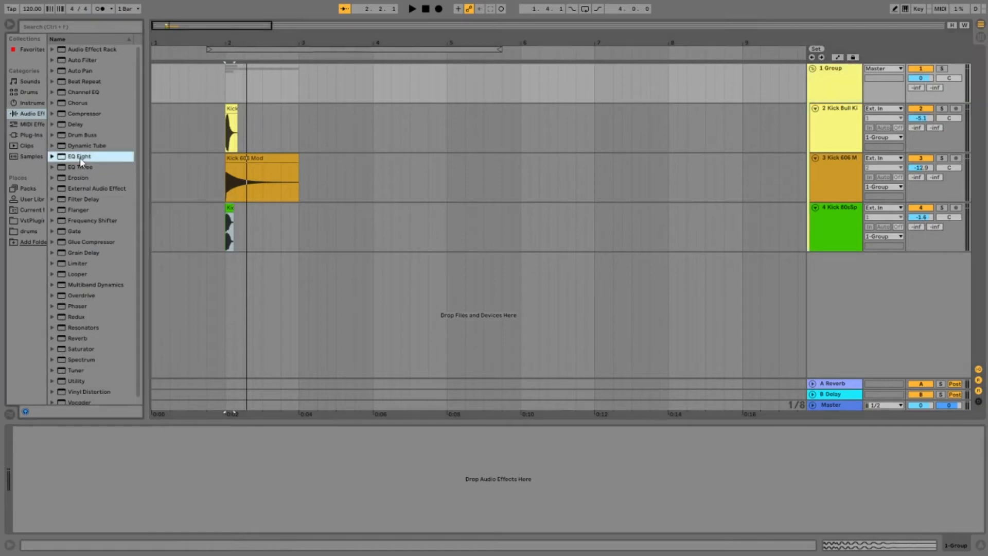
pyautogui.press('space')
pyautogui.moveTo(75, 474); pyautogui.dragTo(96, 464)
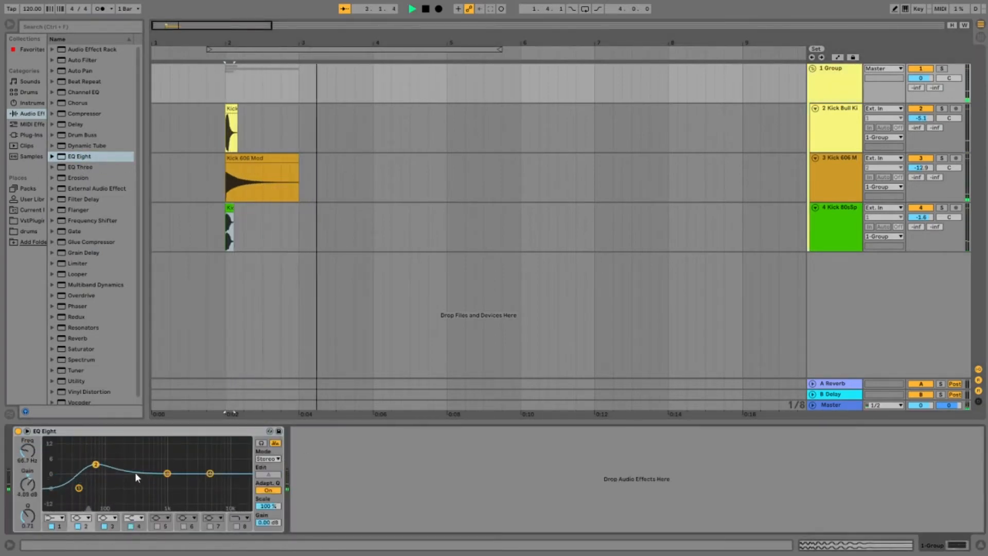
pyautogui.press('space')
# Step: On the group's EQ Eight, dip band 3 at about 290 Hz and raise band 4 to 1.86 dB at 5.00 kHz
pyautogui.moveTo(167, 473); pyautogui.dragTo(134, 481)
pyautogui.press('space')
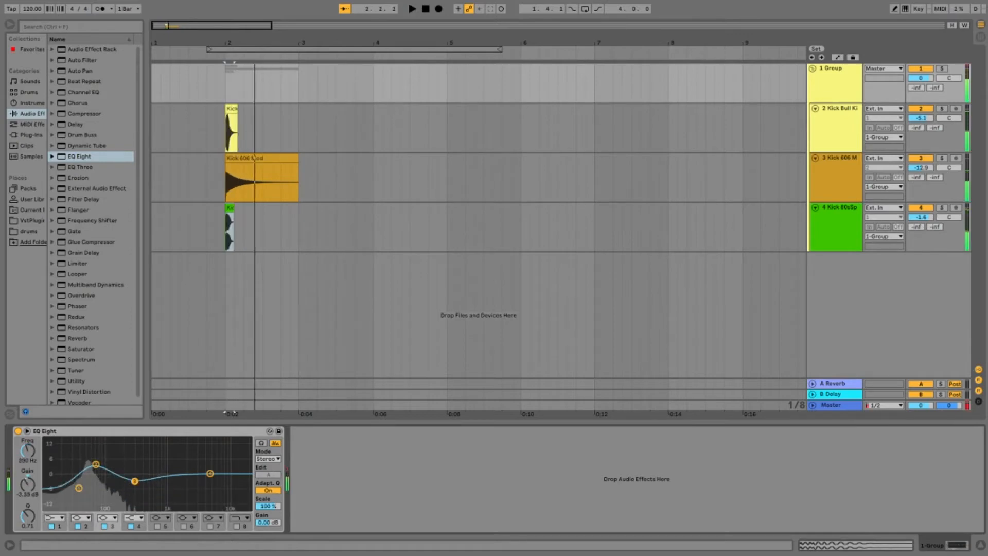
pyautogui.moveTo(210, 473); pyautogui.dragTo(210, 469)
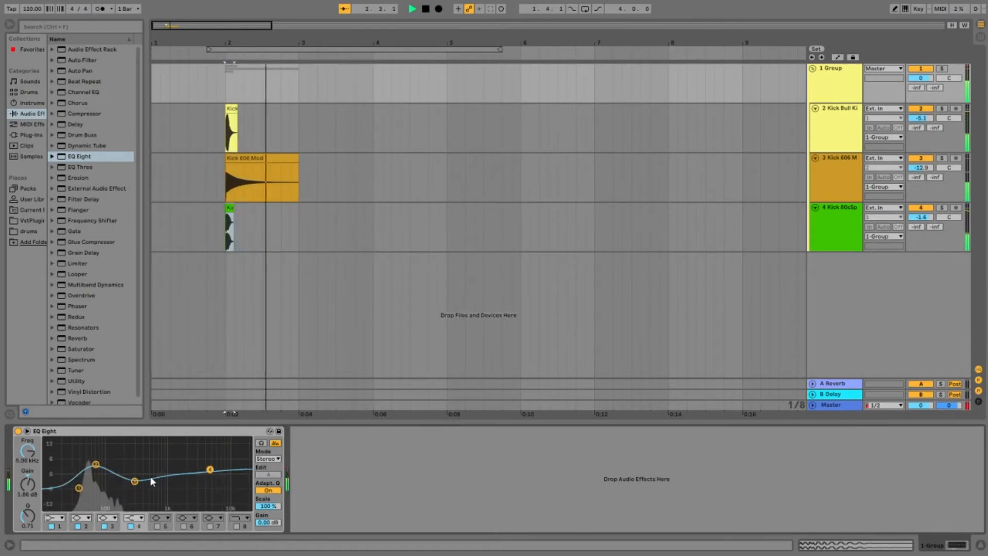
# Step: Sweep band 3 of the group's EQ Eight to 198 Hz as a narrow 7.07 dB boost with Q 18.0, and reduce its gain
pyautogui.moveTo(134, 481); pyautogui.dragTo(135, 484)
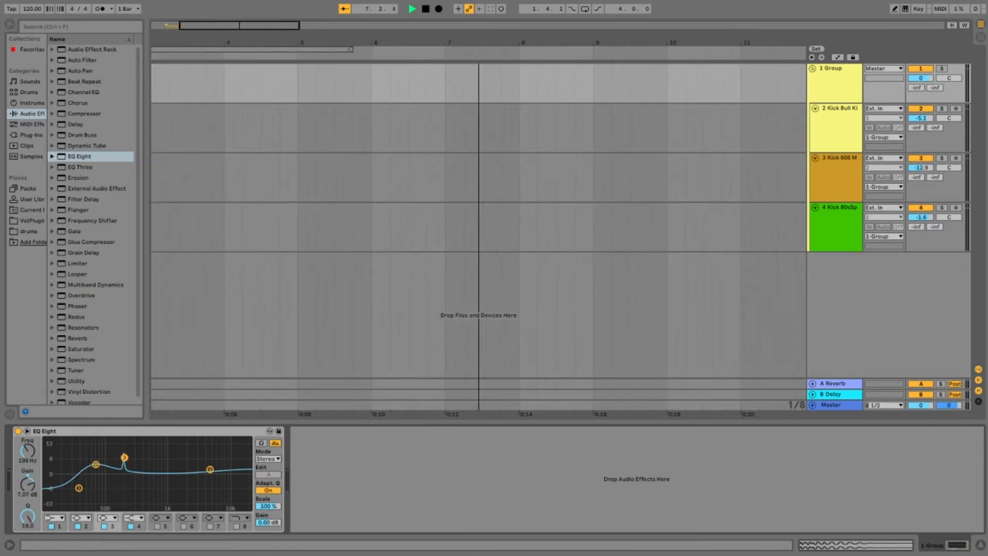
pyautogui.press('space')
pyautogui.press('space')
pyautogui.moveTo(124, 458); pyautogui.dragTo(124, 472)
# Step: Enable band 5 of the group's EQ Eight and cut it to -6.07 dB at 119 Hz, replaying the kick repeatedly
pyautogui.press('space')
pyautogui.press('space')
pyautogui.press('space')
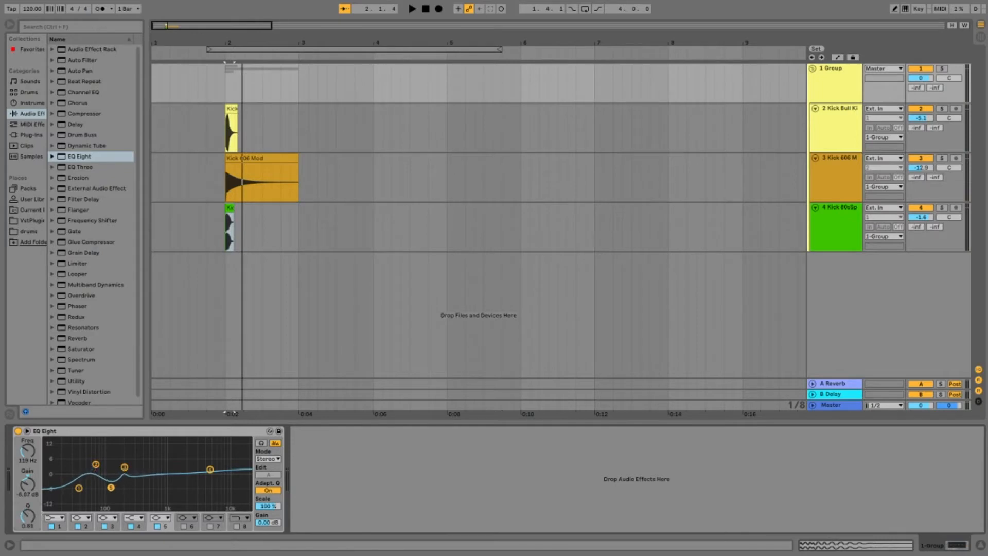
pyautogui.press('space')
# Step: Ease the band 1 cut on the group's EQ Eight and raise band 4 to about 3.4 dB near 5.6 kHz
pyautogui.press('space')
pyautogui.press('space')
pyautogui.press('space')
pyautogui.press('space')
pyautogui.press('space')
pyautogui.press('space')
pyautogui.moveTo(78, 489); pyautogui.dragTo(79, 480)
pyautogui.press('space')
pyautogui.press('space')
pyautogui.moveTo(210, 469); pyautogui.dragTo(212, 466)
pyautogui.press('space')
pyautogui.press('space')
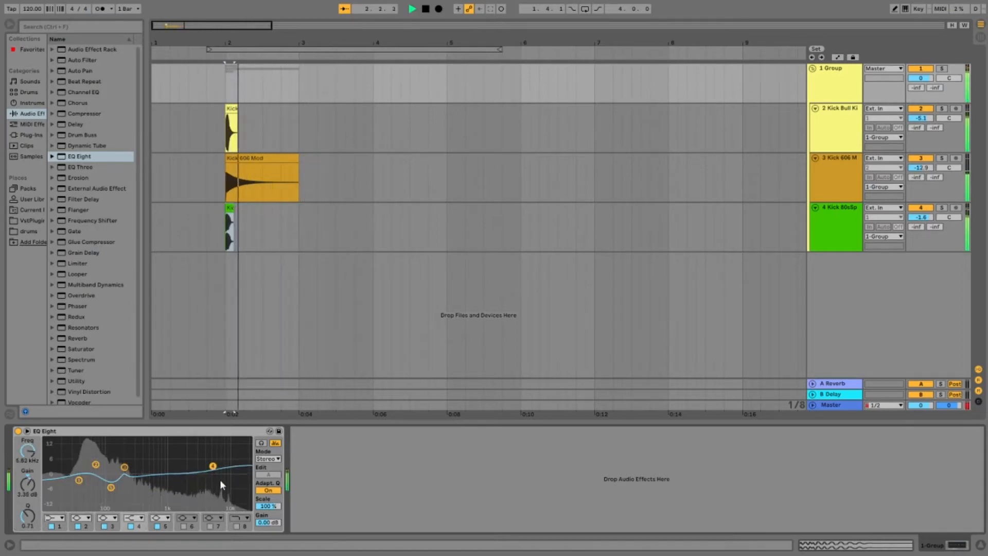
# Step: Enable band 7 of the group's EQ Eight and cut it to -4.34 dB at 899 Hz with Q 0.38
pyautogui.click(210, 526)
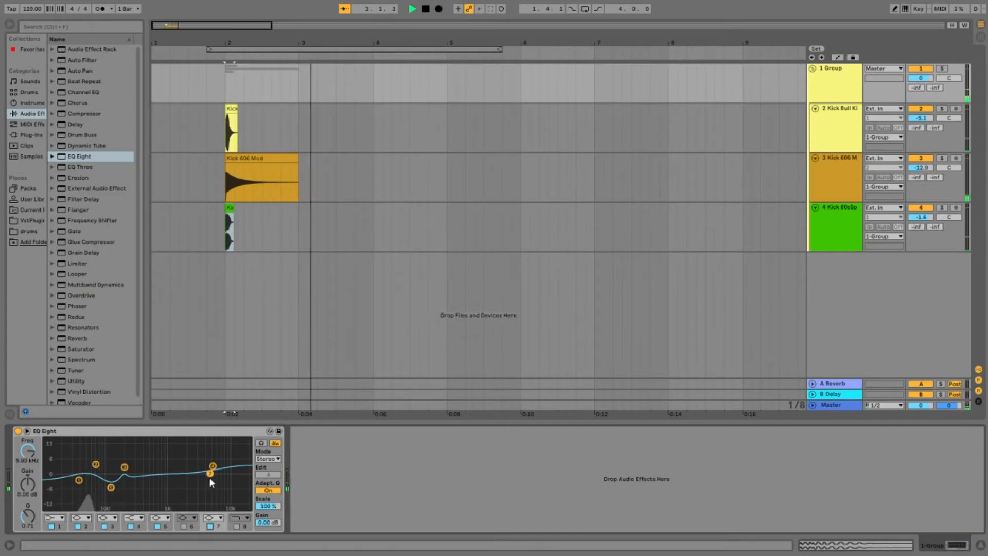
pyautogui.moveTo(210, 474); pyautogui.dragTo(164, 483)
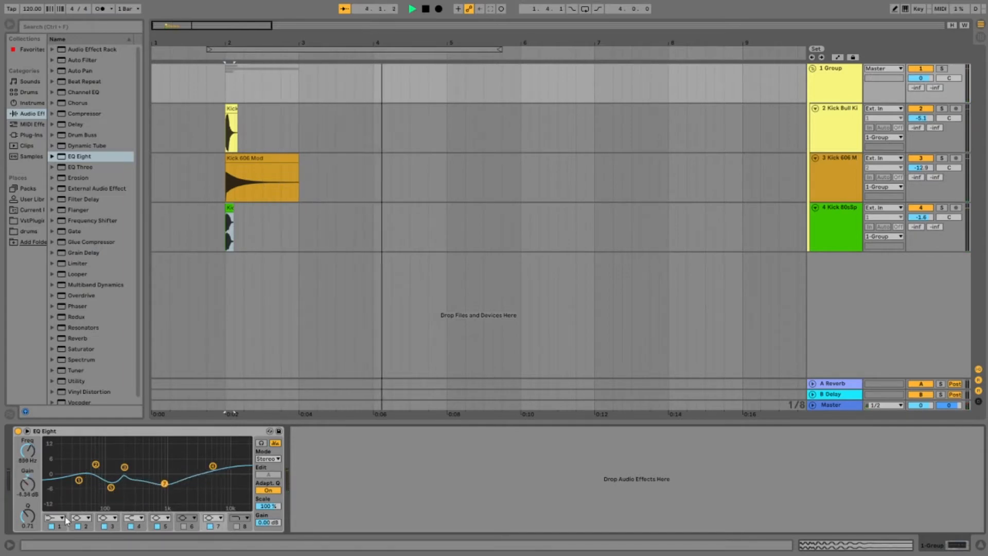
pyautogui.moveTo(32, 517); pyautogui.dragTo(32, 517)
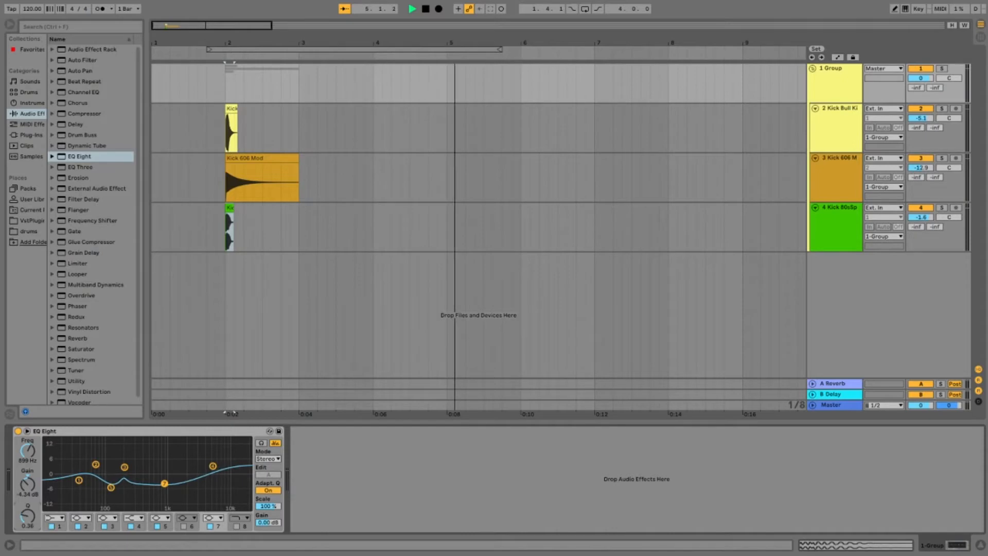
# Step: Replay the layered kick and lower the group track's volume to -2.4 dB
pyautogui.press('space')
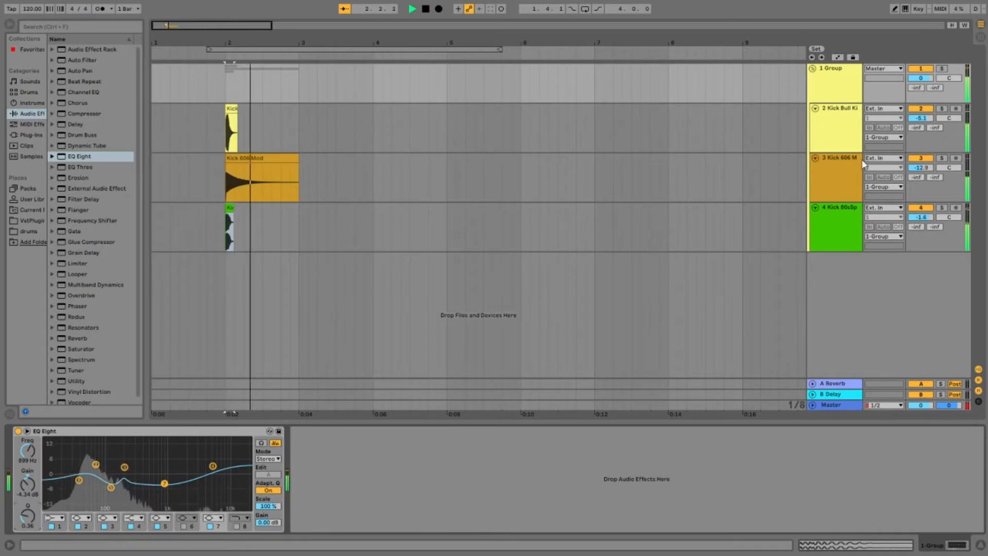
pyautogui.moveTo(928, 79); pyautogui.dragTo(927, 81)
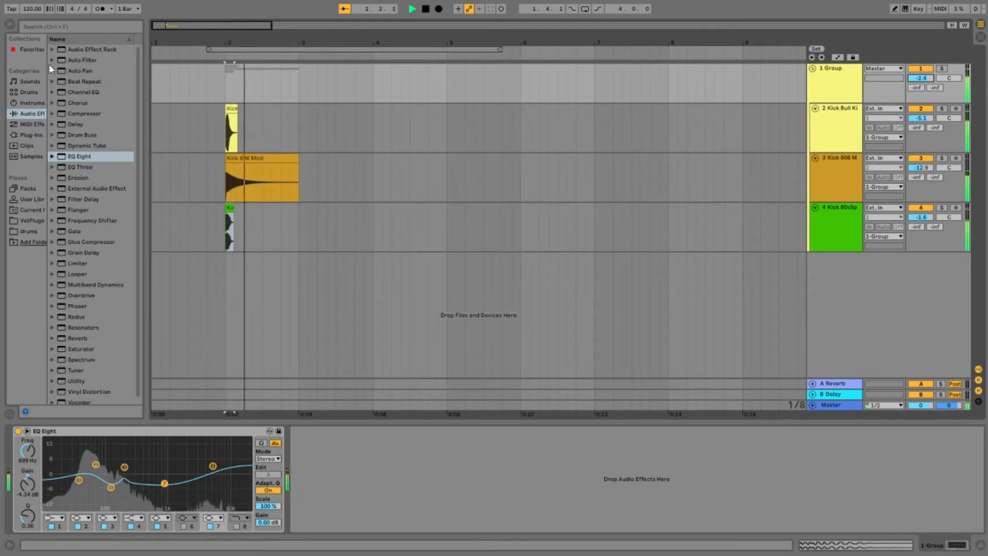
# Step: Load the Compressor preset Gentle Squeeze after the EQ Eight on the group track
pyautogui.click(51, 113)
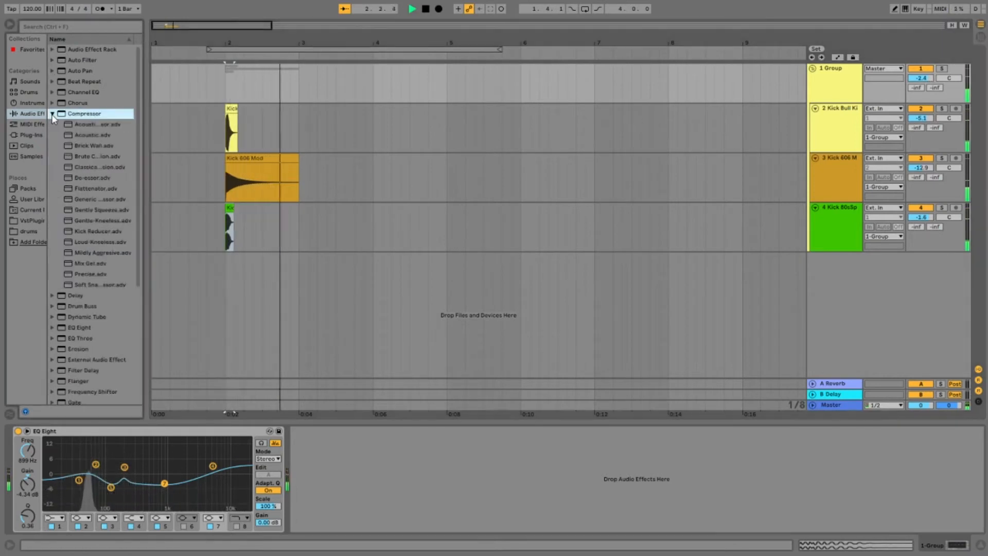
pyautogui.click(89, 211)
pyautogui.moveTo(448, 297); pyautogui.dragTo(442, 295)
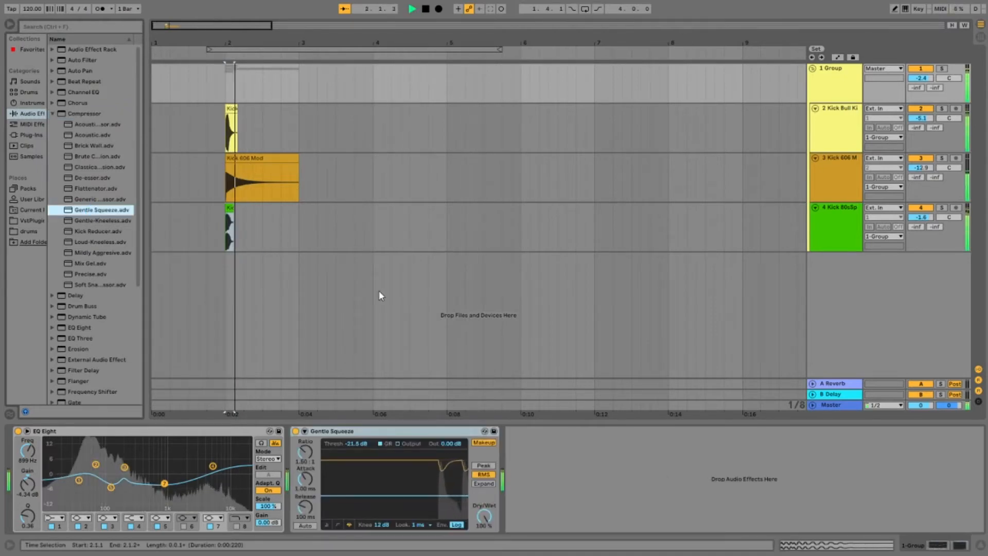
# Step: Try a 0.01 ms attack and a 2.80:1 ratio on the Gentle Squeeze compressor while replaying the kick
pyautogui.moveTo(303, 481)
pyautogui.mouseDown()
pyautogui.moveTo(308, 463)
pyautogui.moveTo(306, 479)
pyautogui.mouseUp()
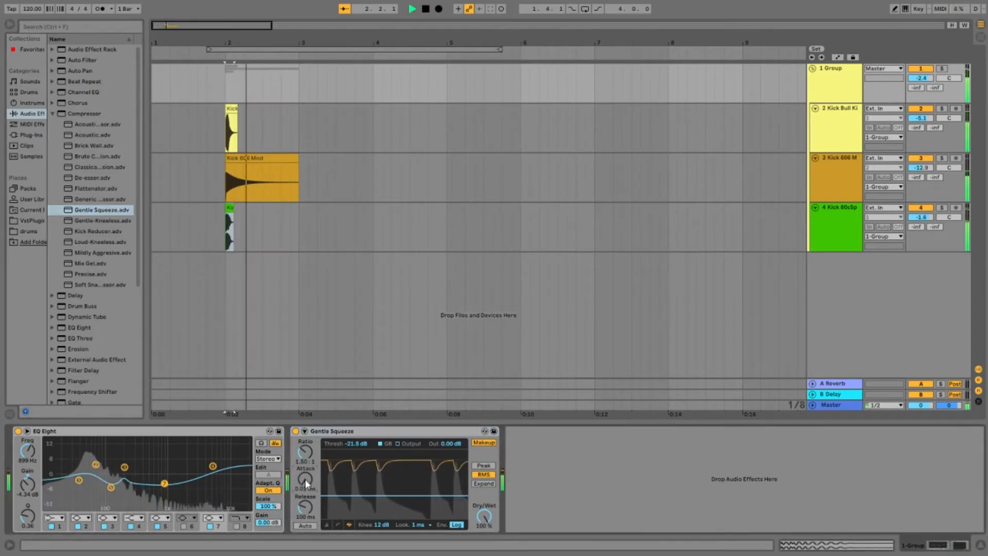
pyautogui.moveTo(306, 452); pyautogui.dragTo(305, 447)
pyautogui.press('space')
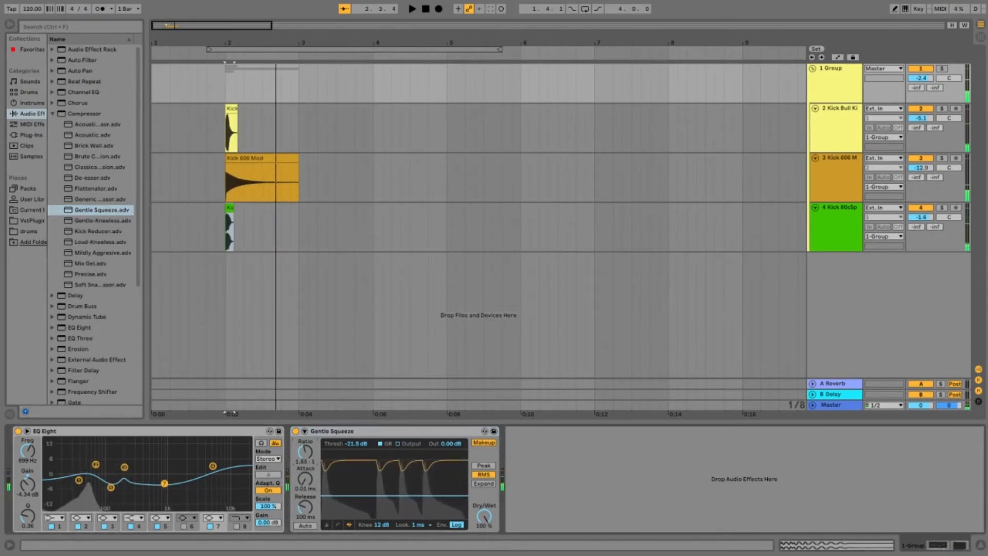
pyautogui.press('space')
pyautogui.press('space')
pyautogui.press('space')
pyautogui.press('space')
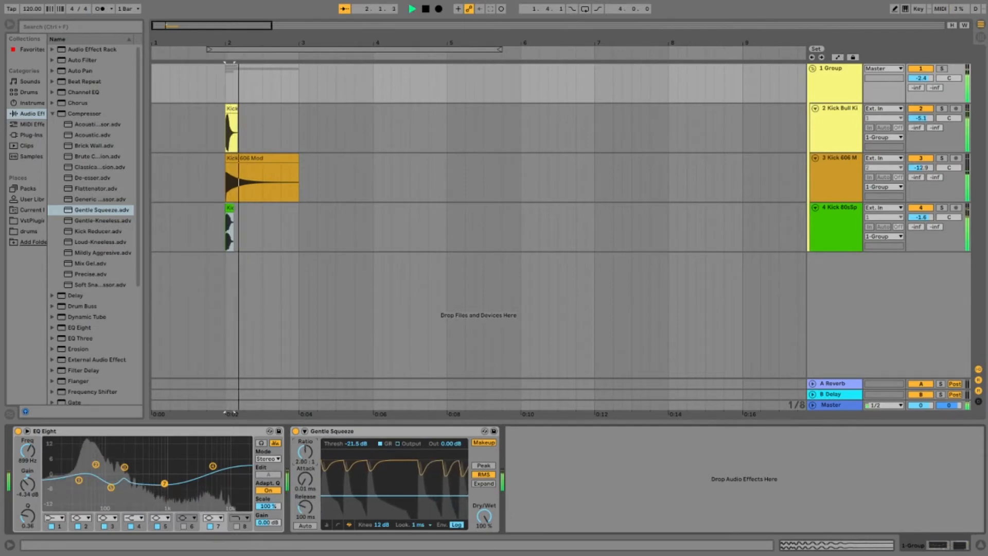
# Step: Delete the Gentle Squeeze compressor from the group track
pyautogui.click(344, 431)
pyautogui.press('Delete')
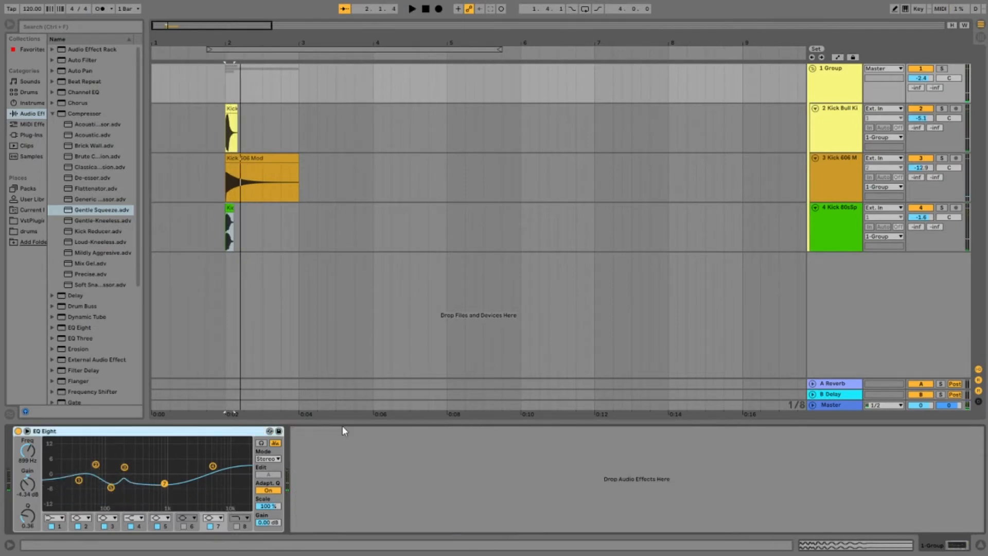
# Step: Add a default Compressor after the EQ Eight on the group track and unfold its sidechain section
pyautogui.click(57, 113)
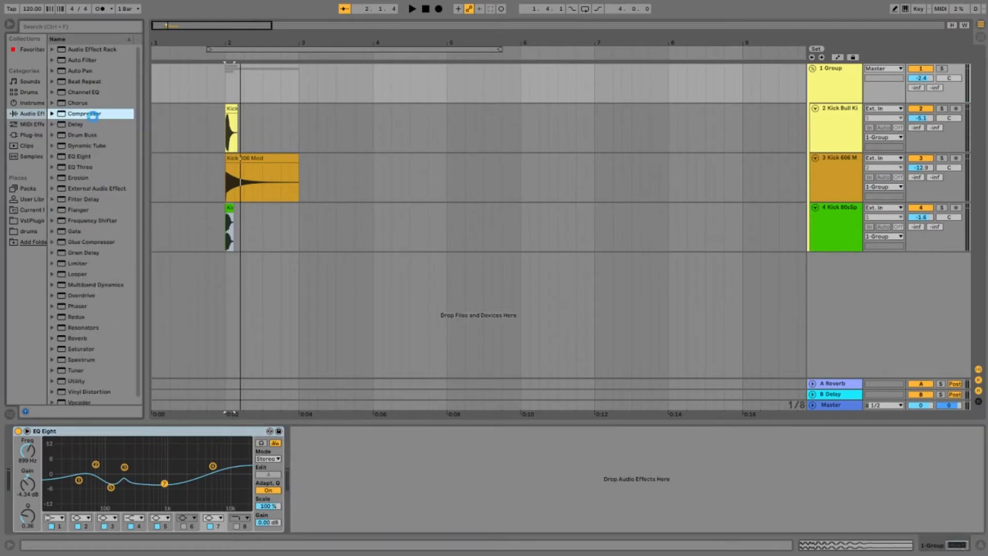
pyautogui.doubleClick(93, 114)
pyautogui.click(305, 431)
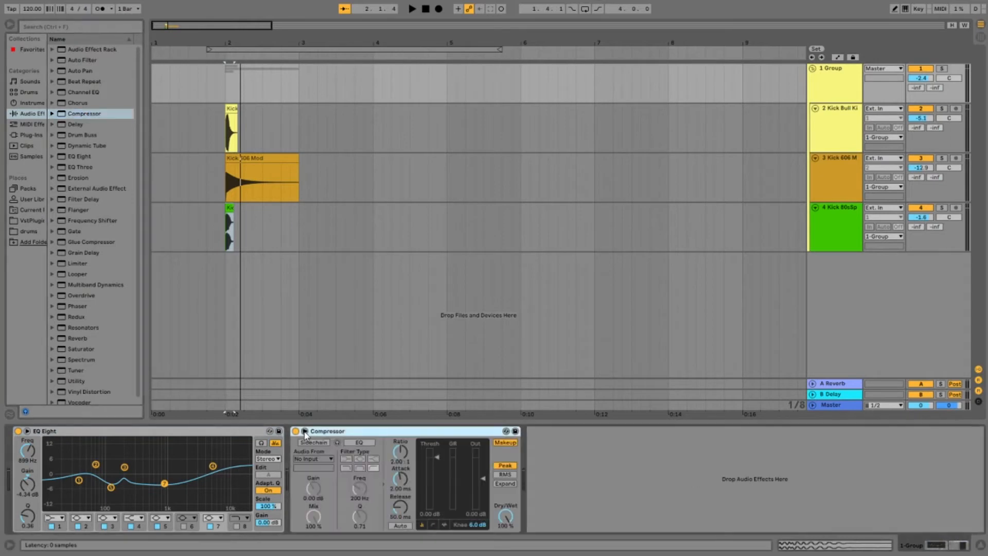
# Step: Show the group compressor's transfer curve and set a -7.94 dB threshold, 0.0 dB knee and 4.85:1 ratio
pyautogui.click(304, 431)
pyautogui.click(338, 524)
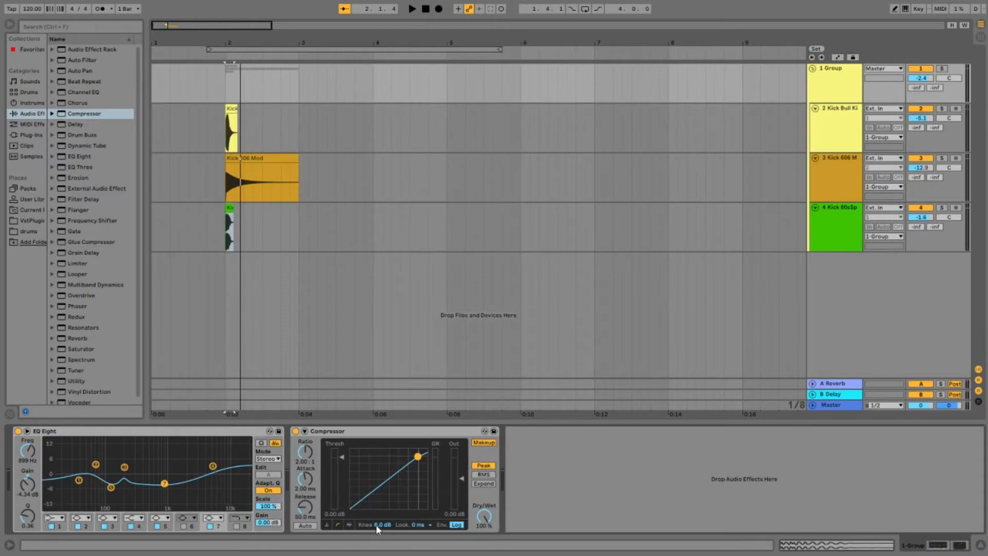
pyautogui.moveTo(376, 524); pyautogui.dragTo(376, 527)
pyautogui.moveTo(343, 455); pyautogui.dragTo(344, 467)
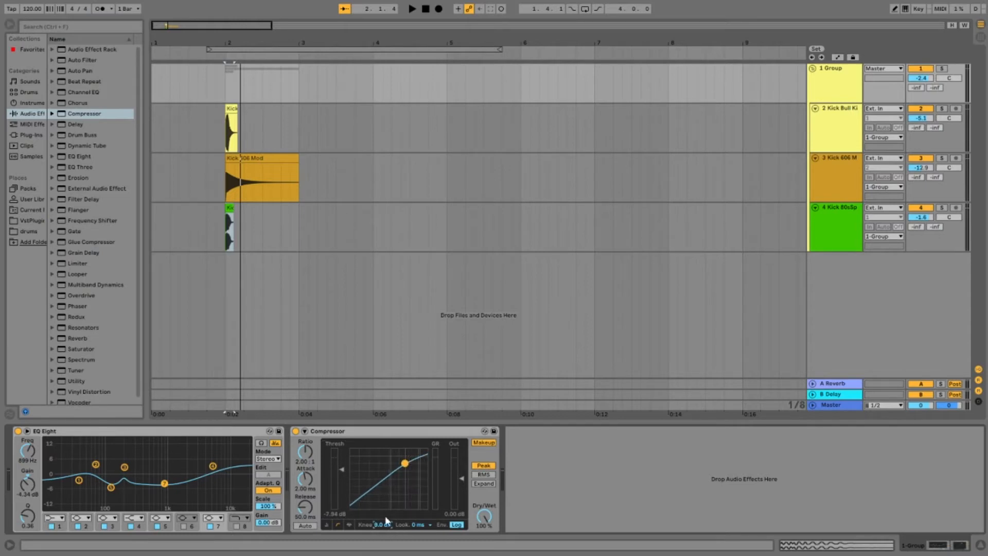
pyautogui.moveTo(381, 526); pyautogui.dragTo(381, 550)
pyautogui.moveTo(302, 455); pyautogui.dragTo(301, 443)
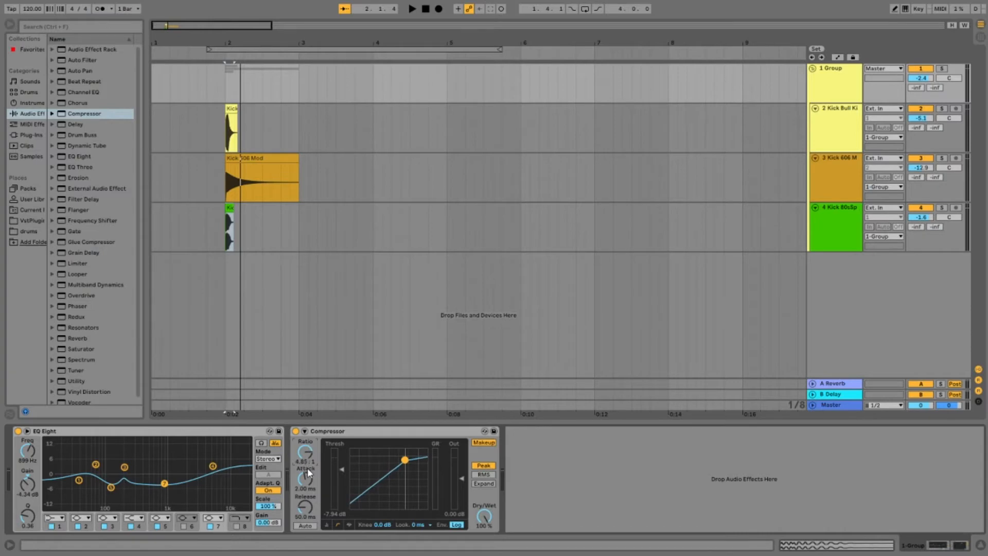
# Step: Lower the compressor's threshold to -10.7 dB on the transfer curve while replaying the kick
pyautogui.write('6')
pyautogui.press('Return')
pyautogui.press('space')
pyautogui.press('space')
pyautogui.press('space')
pyautogui.press('space')
pyautogui.press('space')
pyautogui.moveTo(404, 461); pyautogui.dragTo(399, 462)
pyautogui.press('space')
pyautogui.press('space')
pyautogui.press('space')
pyautogui.press('space')
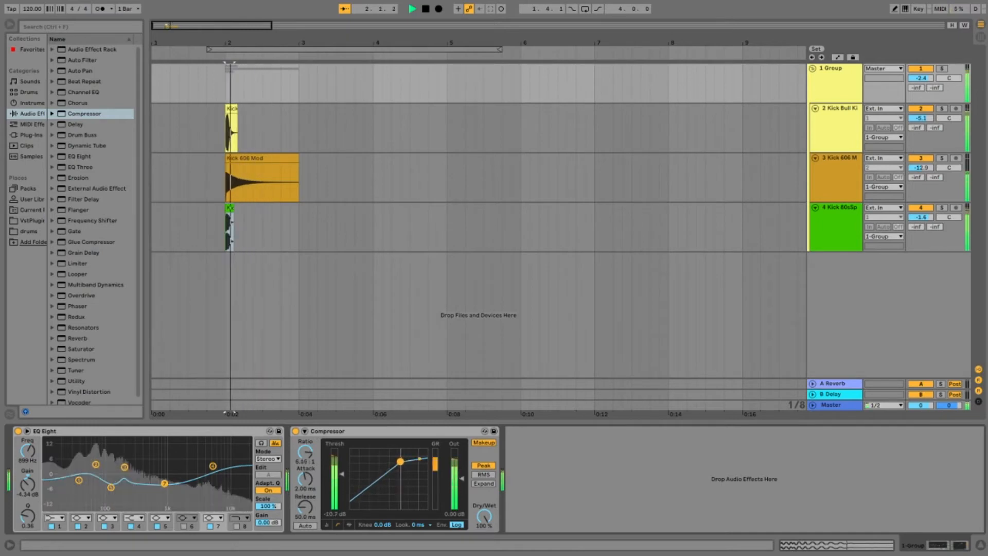
# Step: Set the compressor to a -13.4 dB threshold and a 17.9 ms attack while replaying the kick
pyautogui.press('space')
pyautogui.press('space')
pyautogui.press('space')
pyautogui.press('space')
pyautogui.moveTo(343, 474); pyautogui.dragTo(308, 497)
pyautogui.press('space')
pyautogui.press('space')
pyautogui.press('space')
pyautogui.press('space')
pyautogui.press('space')
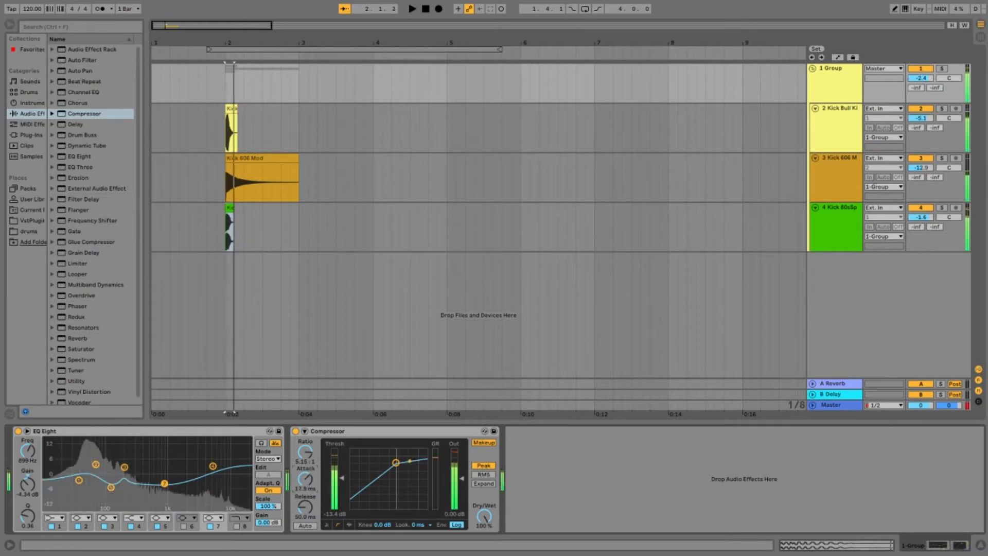
# Step: Shorten the compressor's attack to 0.02 ms and replay the kick
pyautogui.moveTo(306, 479); pyautogui.dragTo(305, 523)
pyautogui.press('space')
pyautogui.press('space')
pyautogui.press('space')
pyautogui.press('space')
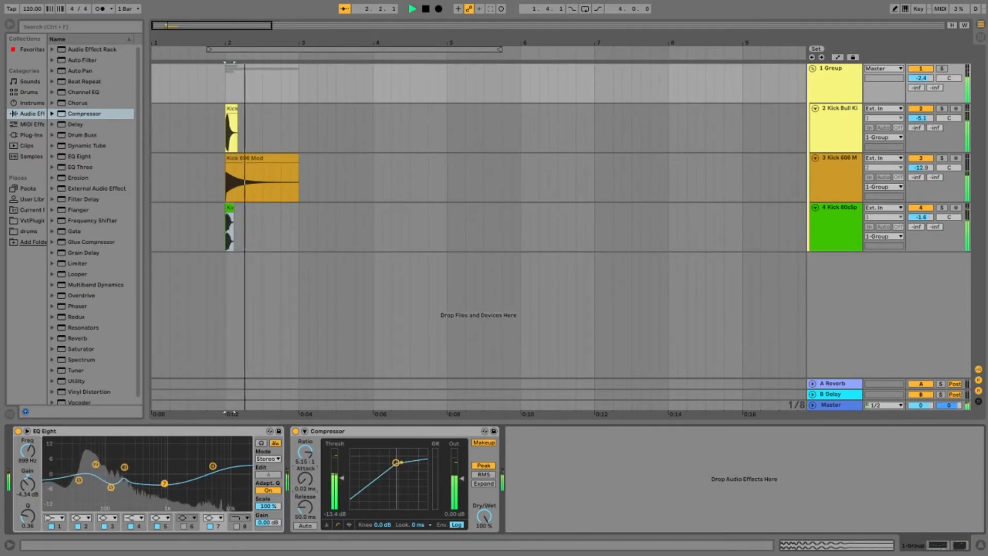
pyautogui.press('space')
pyautogui.press('space')
# Step: Set the compressor's release to 174 ms and replay the kick repeatedly to judge it
pyautogui.moveTo(305, 508)
pyautogui.mouseDown()
pyautogui.moveTo(305, 538)
pyautogui.moveTo(305, 470)
pyautogui.moveTo(306, 514)
pyautogui.mouseUp()
pyautogui.press('space')
pyautogui.press('space')
pyautogui.press('space')
pyautogui.press('space')
pyautogui.press('space')
pyautogui.press('space')
pyautogui.press('space')
pyautogui.press('space')
pyautogui.press('space')
pyautogui.press('space')
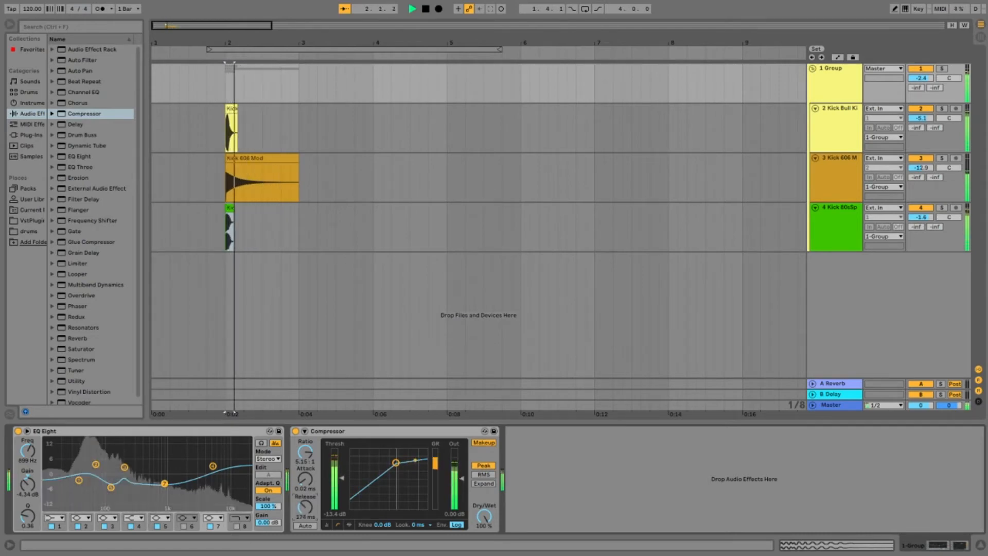
pyautogui.press('space')
# Step: Shorten the Kick 606 Mod clip so it ends at 2.2.1 and replay the layered kick
pyautogui.click(249, 171)
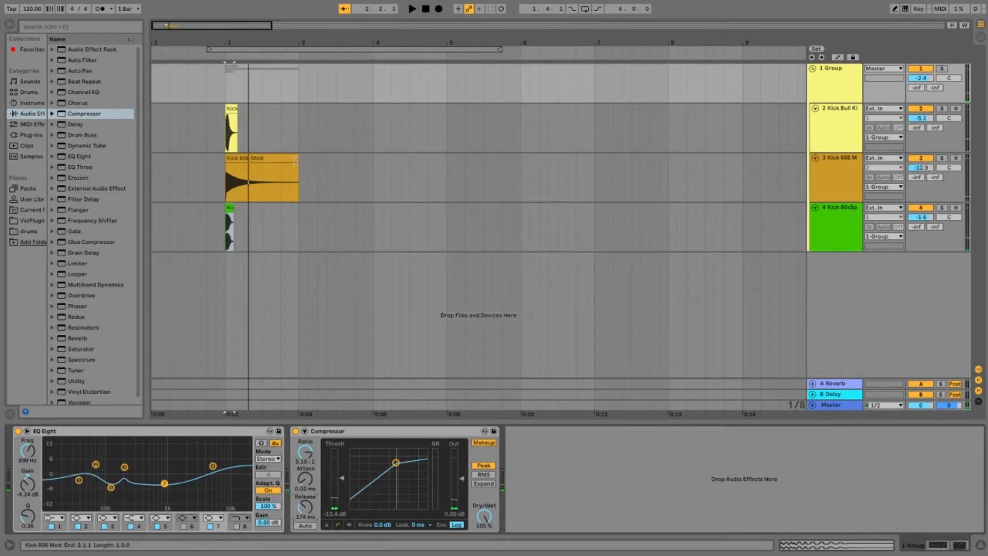
pyautogui.moveTo(295, 161); pyautogui.dragTo(244, 161)
pyautogui.press('space')
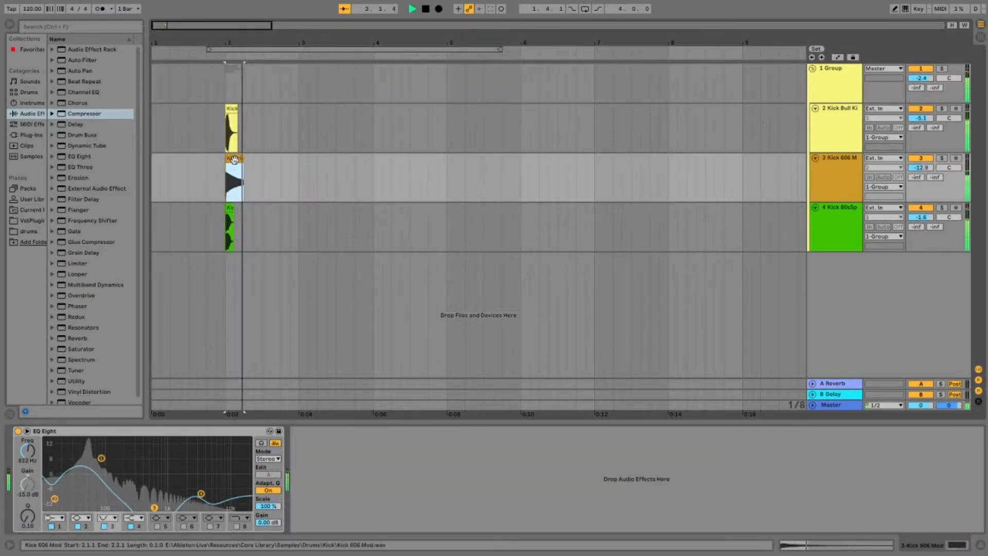
pyautogui.press('space')
# Step: Open the trimmed Kick 606 Mod clip's sample view and consolidate the clip
pyautogui.doubleClick(234, 159)
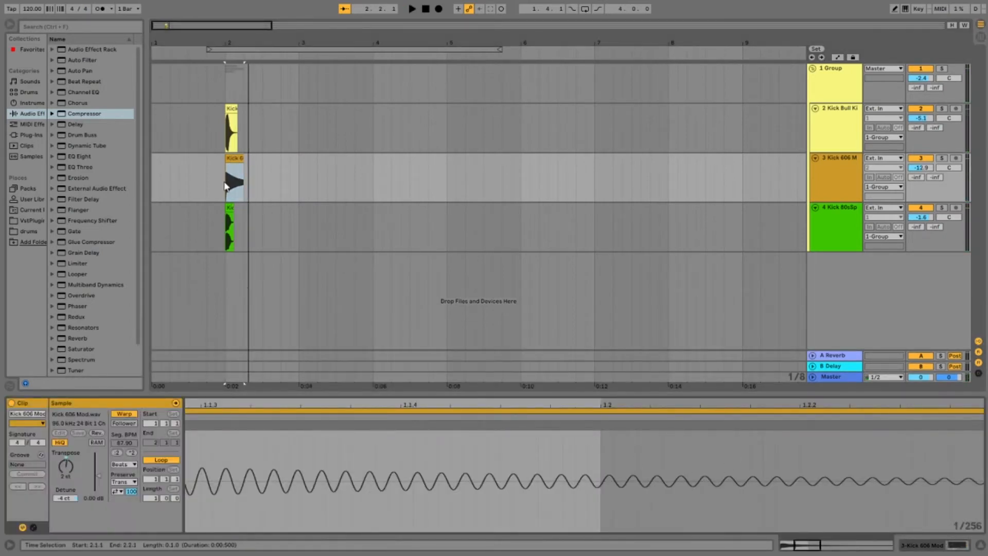
pyautogui.click(235, 157)
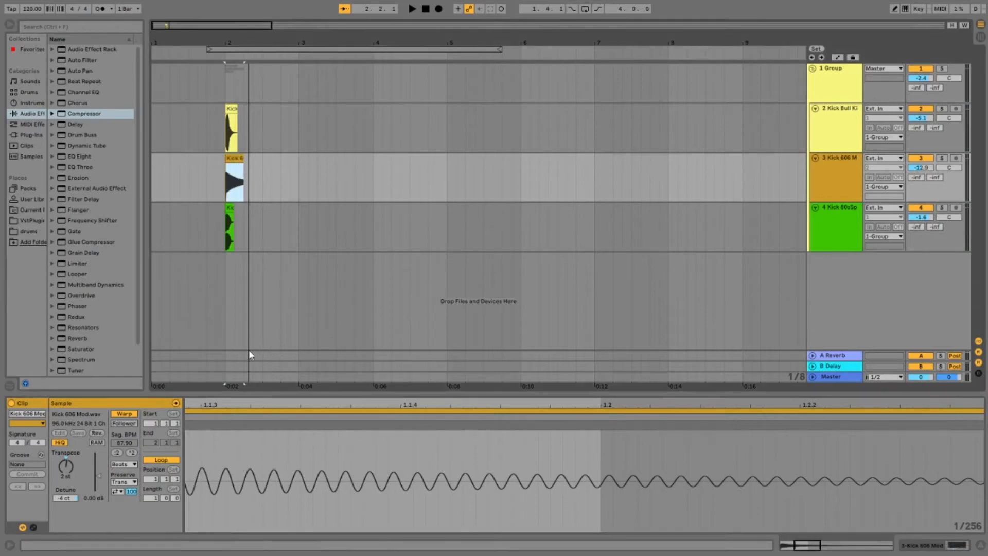
pyautogui.hotkey('ctrl', 'j')
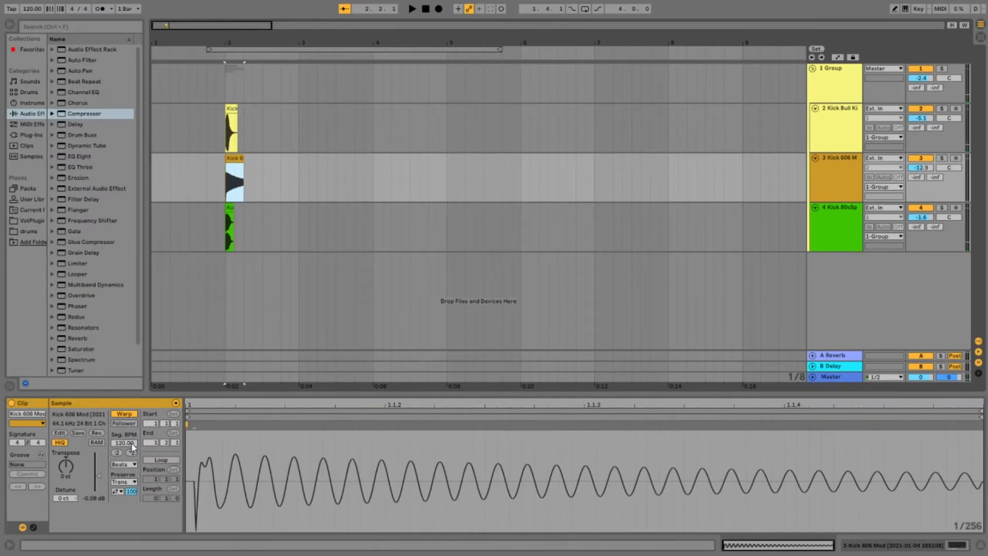
# Step: Show the consolidated clip's envelopes and select the mixer's Track Volume envelope
pyautogui.click(33, 527)
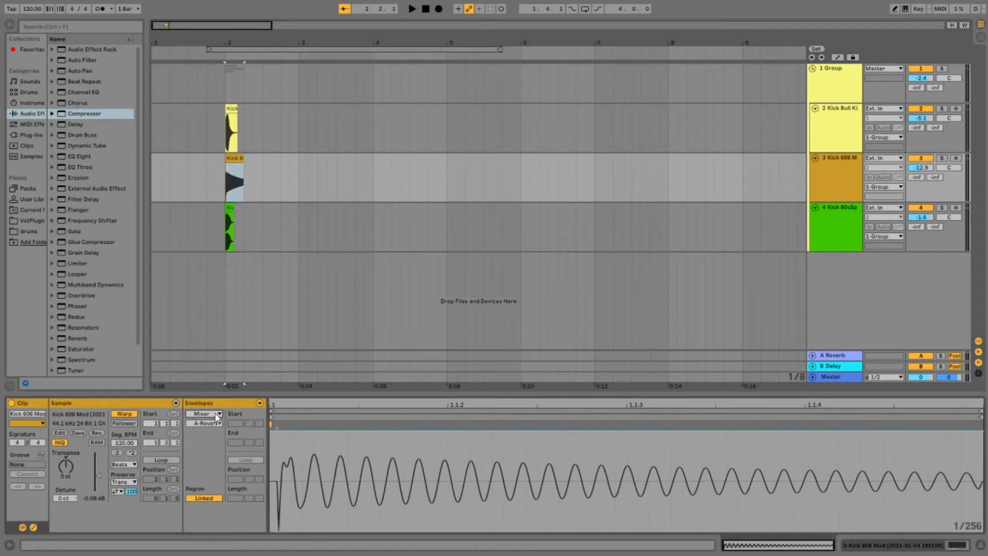
pyautogui.click(236, 157)
pyautogui.click(919, 168)
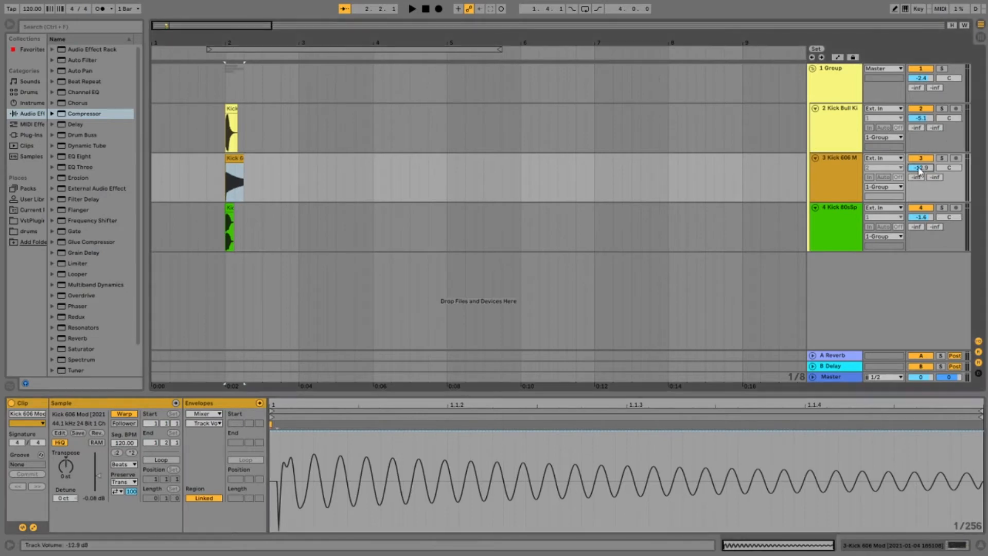
# Step: Draw a volume fade-out on the Kick 606 Mod clip from shortly after 1.1.3 down to silence at its end
pyautogui.click(707, 431)
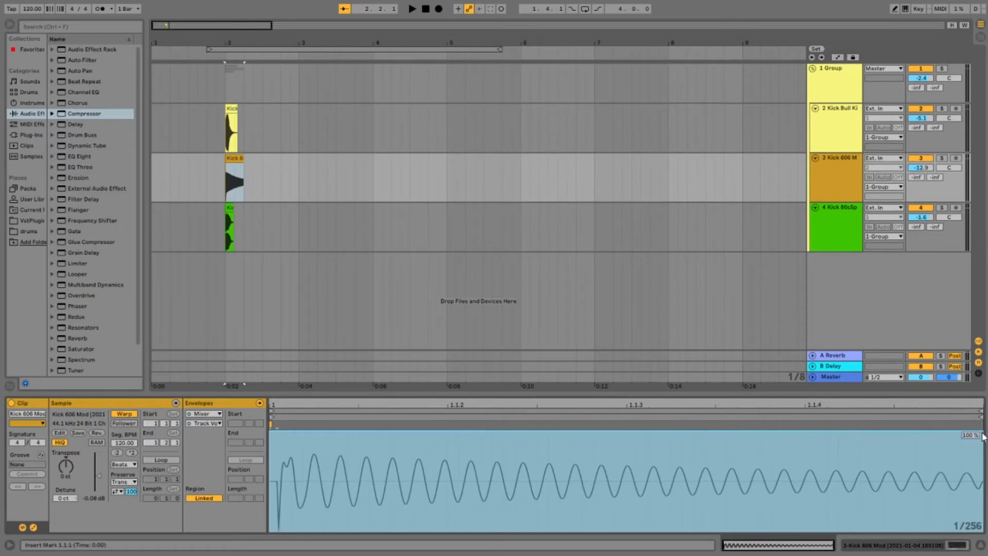
pyautogui.moveTo(982, 436); pyautogui.dragTo(974, 524)
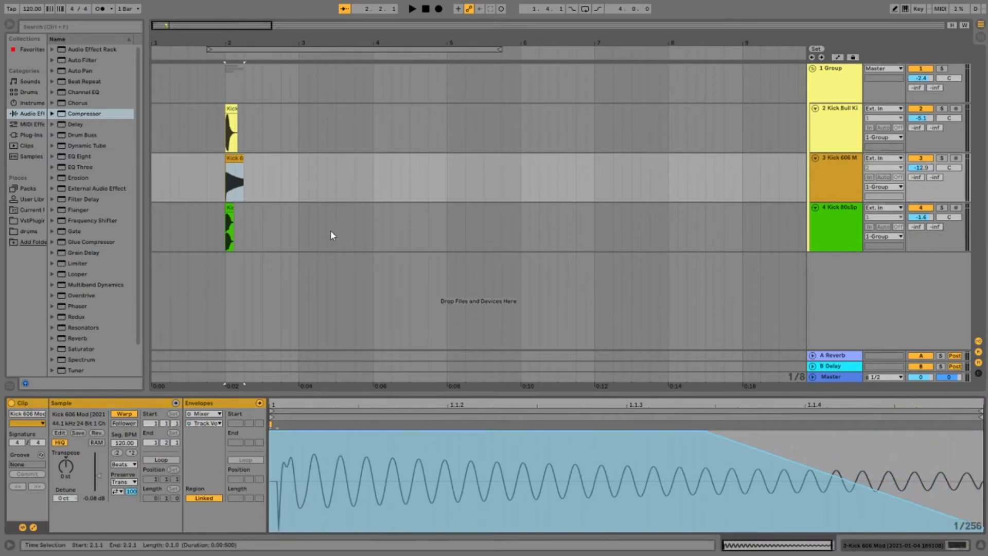
pyautogui.press('space')
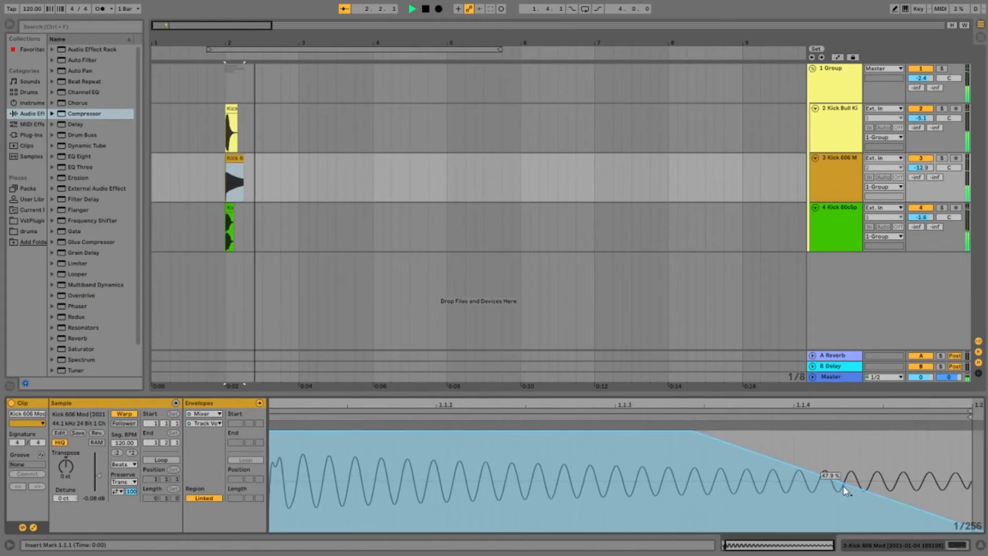
# Step: Add a breakpoint on the fade after 1.1.4 and raise it to 66.3% while replaying the kick
pyautogui.moveTo(849, 484); pyautogui.dragTo(855, 469)
pyautogui.press('space')
pyautogui.press('space')
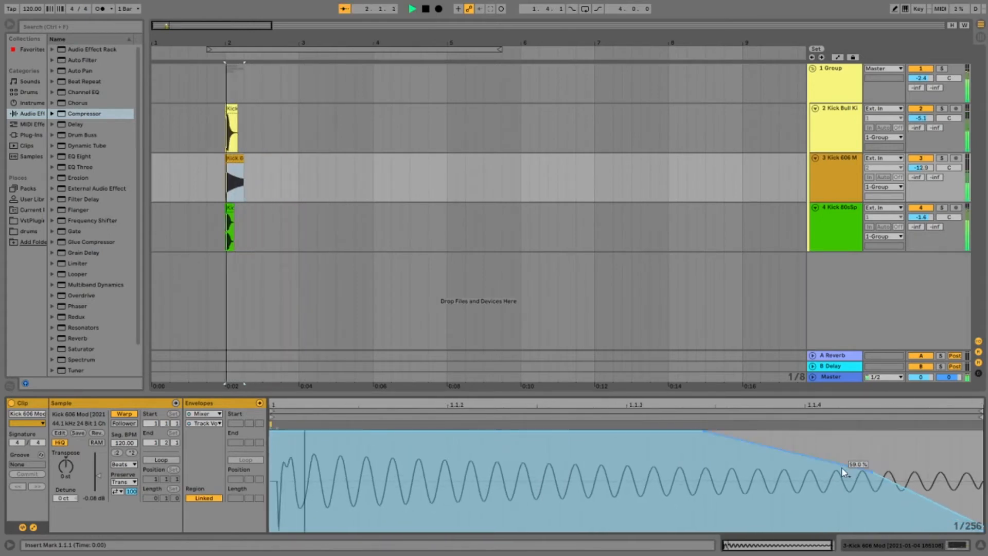
pyautogui.moveTo(860, 469); pyautogui.dragTo(861, 464)
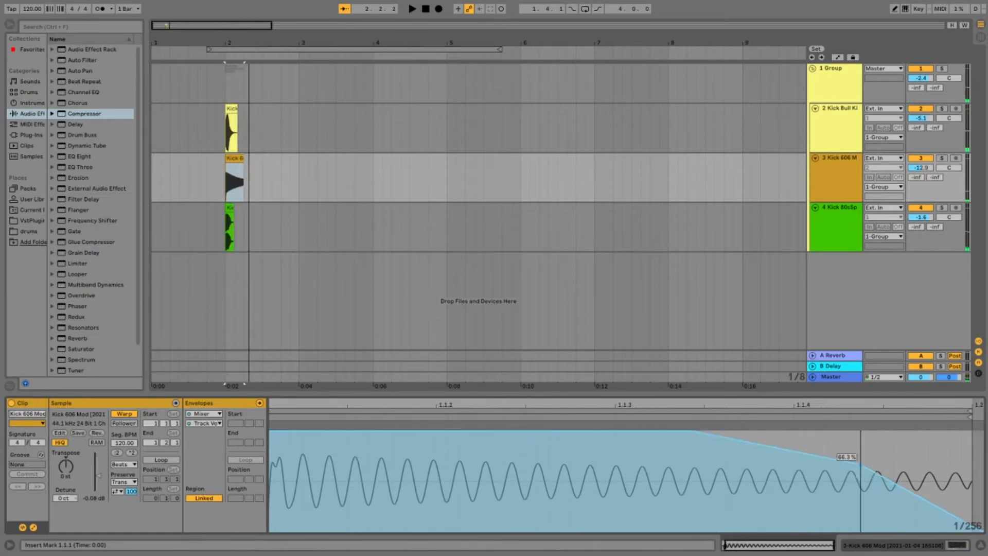
pyautogui.press('space')
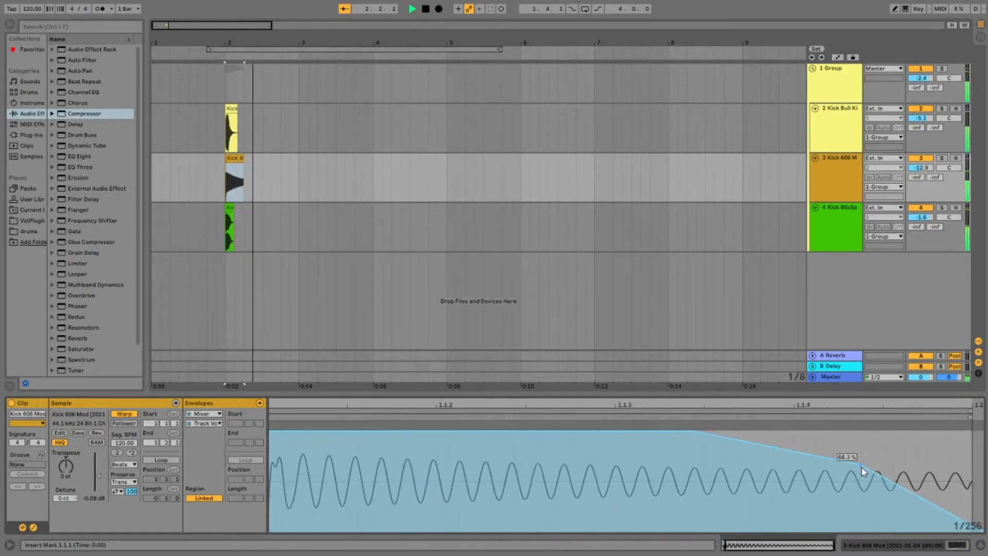
pyautogui.press('space')
pyautogui.press('space')
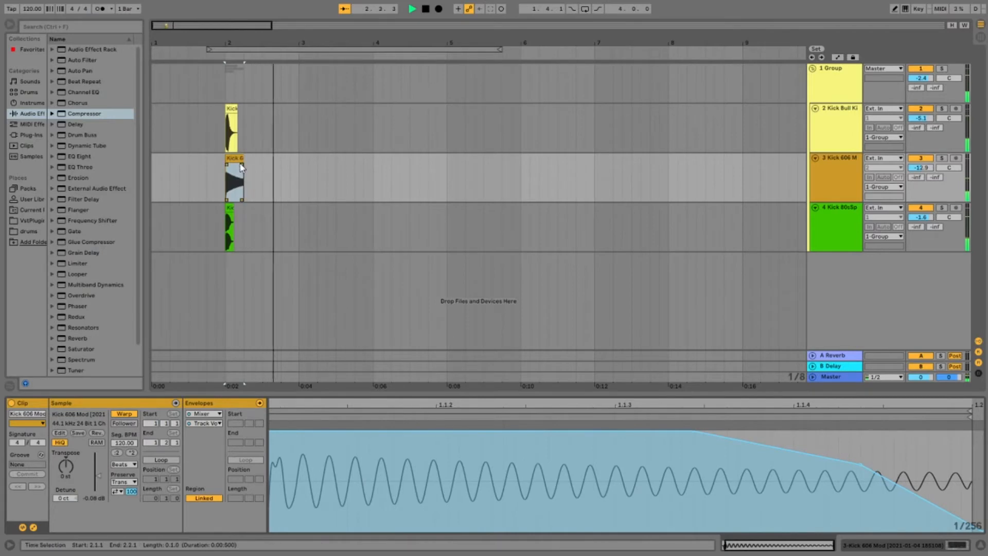
# Step: Reselect the Kick 606 Mod clip and replay the layered kick repeatedly to judge the fade-out
pyautogui.moveTo(244, 170); pyautogui.dragTo(272, 165)
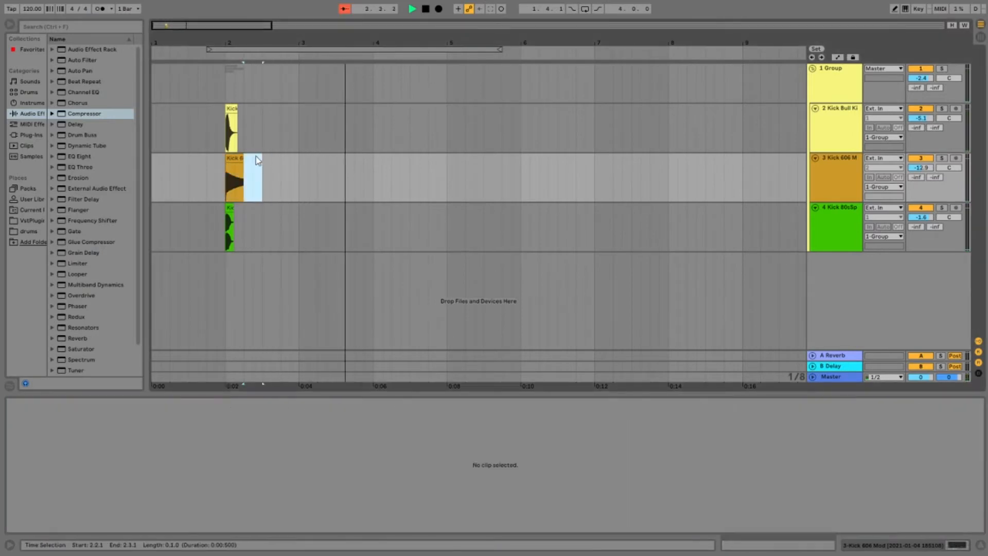
pyautogui.click(240, 158)
pyautogui.press('space')
pyautogui.press('space')
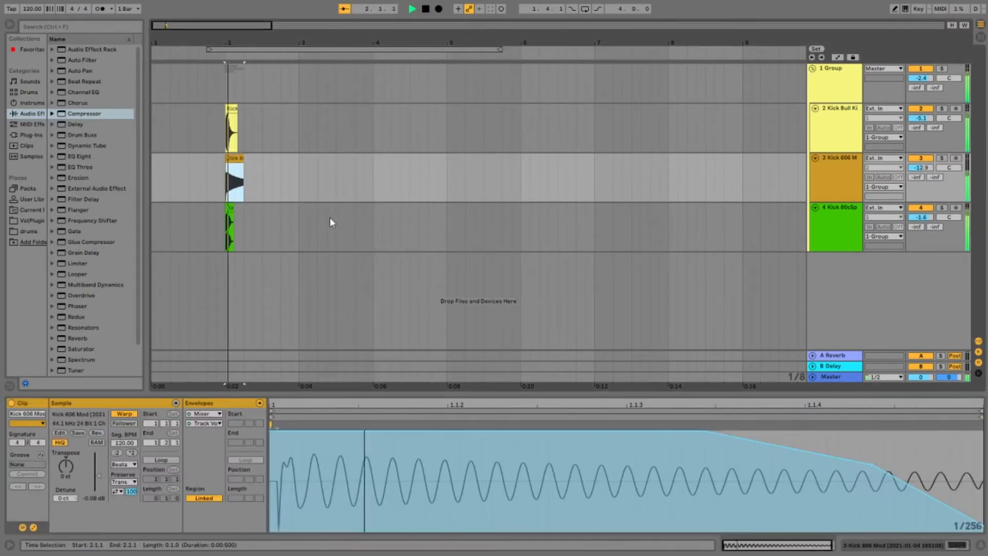
pyautogui.press('space')
pyautogui.press('space')
pyautogui.press('space')
pyautogui.press('space')
pyautogui.press('space')
pyautogui.press('space')
pyautogui.press('space')
pyautogui.press('space')
pyautogui.press('space')
# Step: Bring up the group track's device chain and replay the processed kick
pyautogui.click(842, 71)
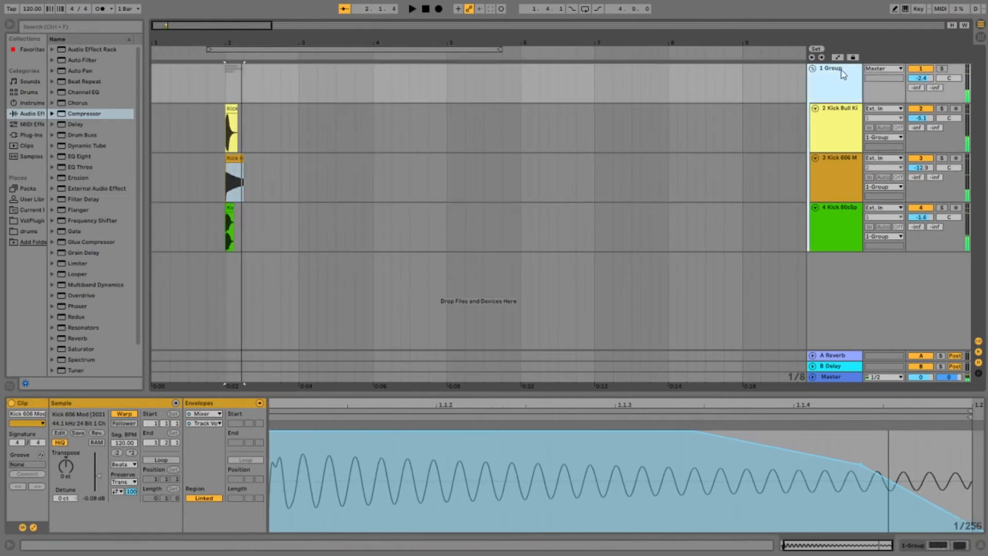
pyautogui.doubleClick(842, 71)
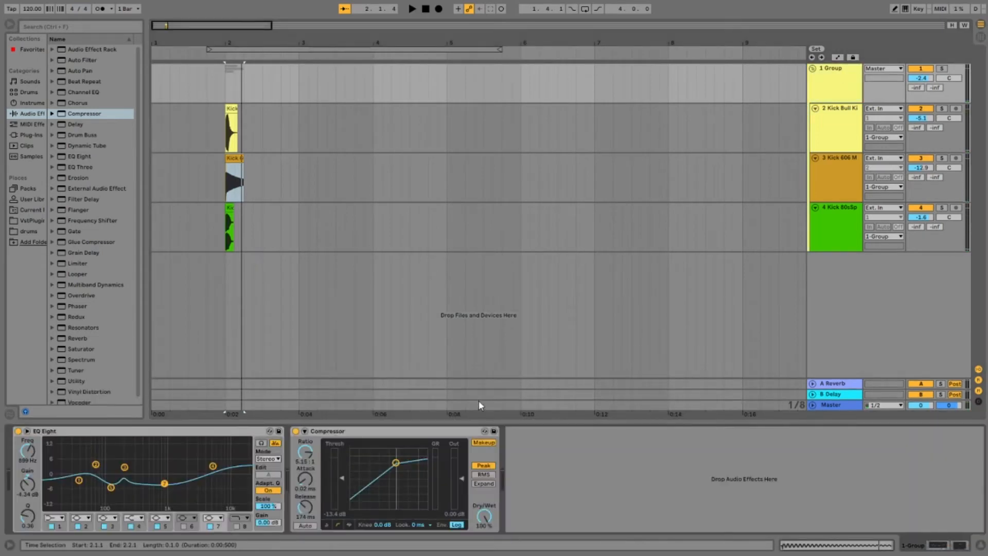
pyautogui.press('space')
pyautogui.press('space')
pyautogui.press('space')
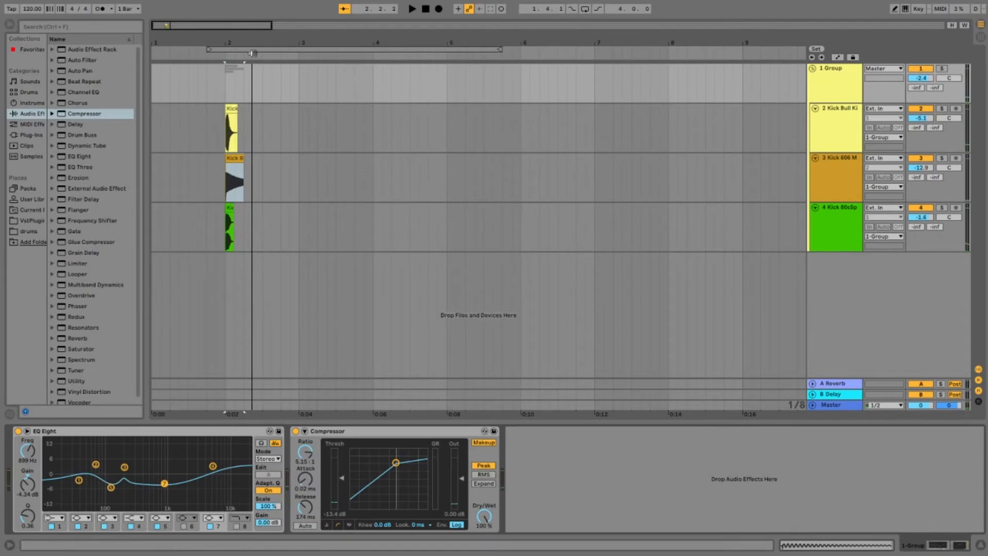
# Step: Insert a new audio track outside the group, after Kick 80sSpace, and set its input to Resampling
pyautogui.click(227, 110)
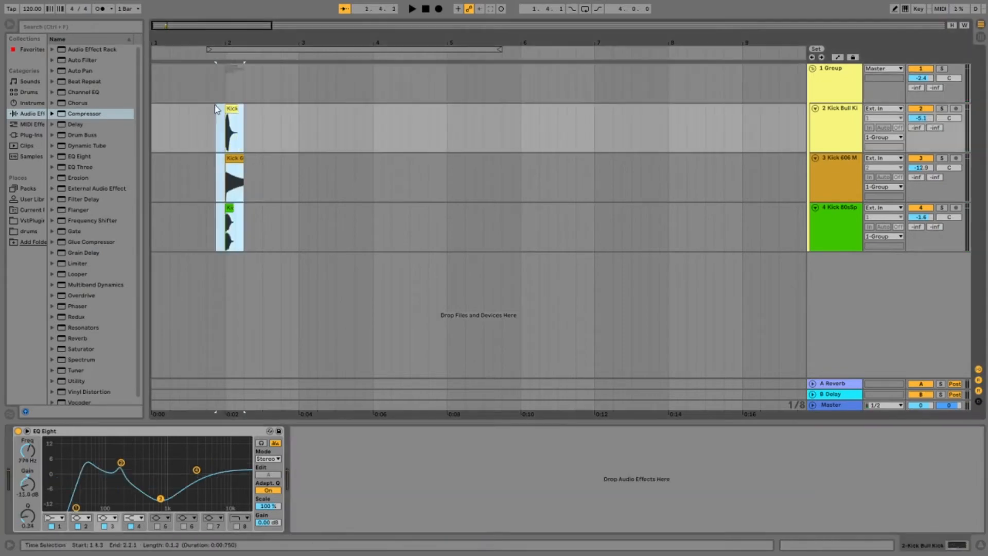
pyautogui.press('Tab')
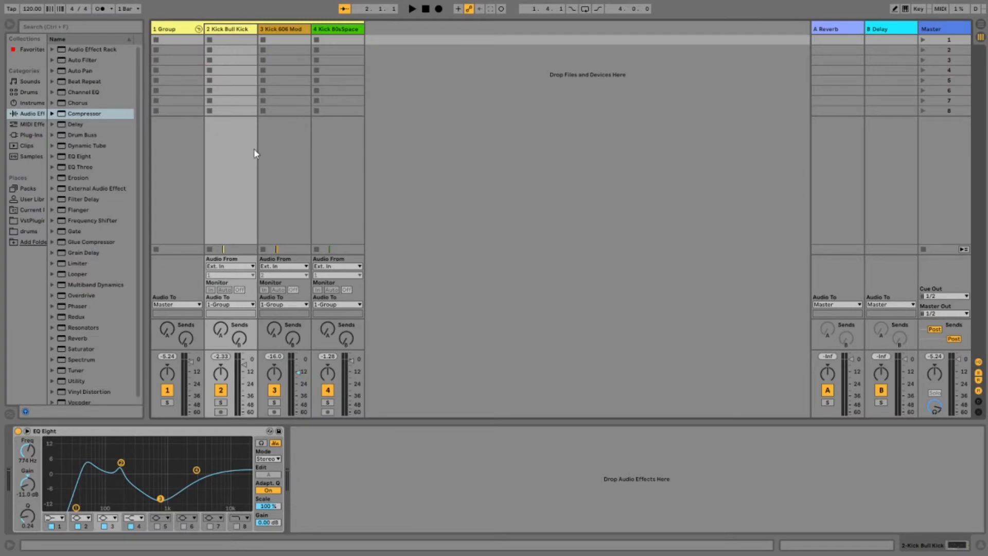
pyautogui.hotkey('ctrl', 't')
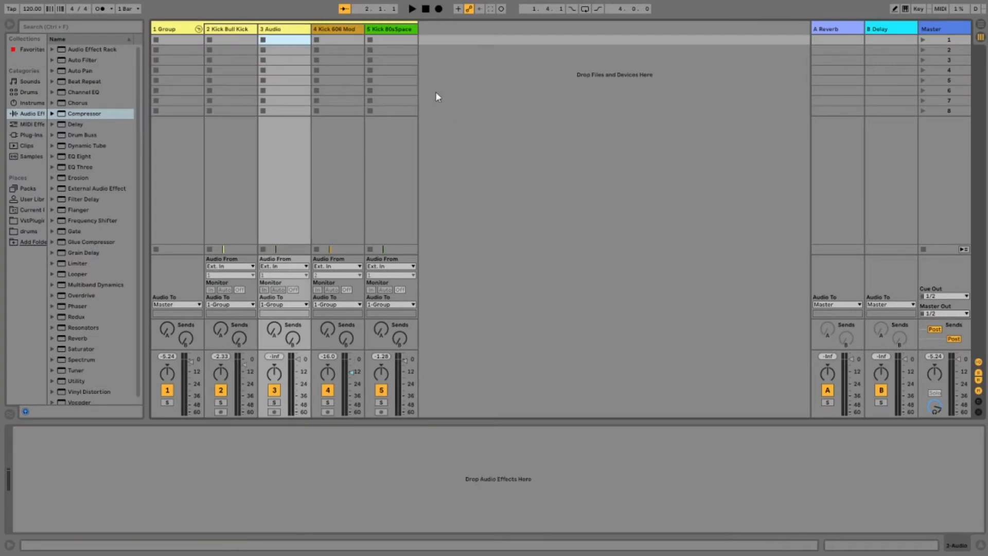
pyautogui.moveTo(315, 33); pyautogui.dragTo(474, 33)
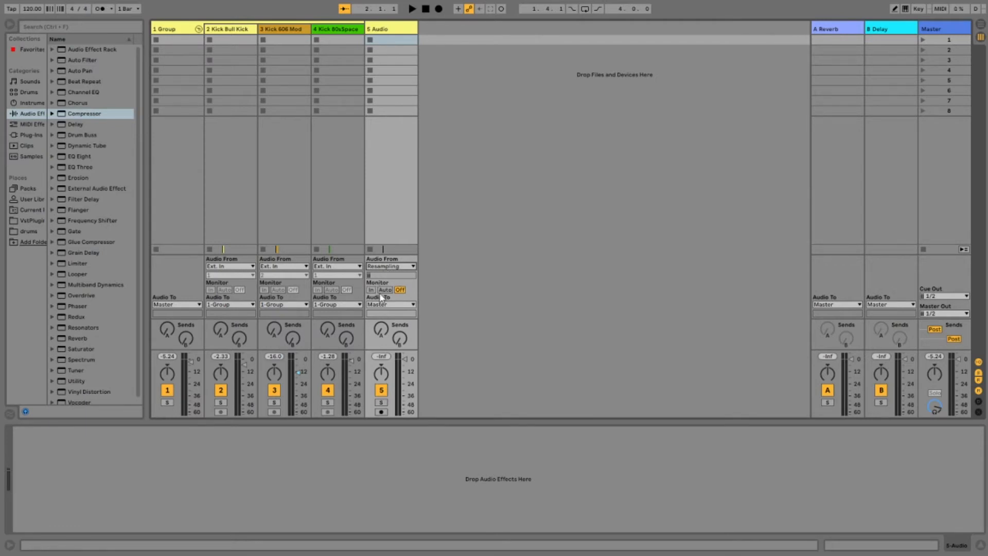
# Step: Arm the new audio track, record the processed kick into it in the arrangement from 2.1.1, and select the recorded clip
pyautogui.press('space')
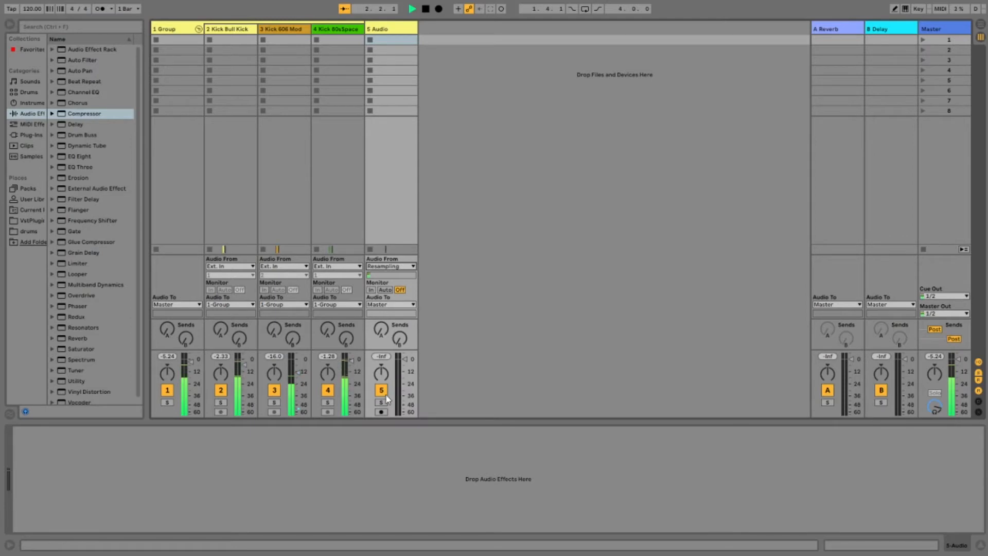
pyautogui.press('Tab')
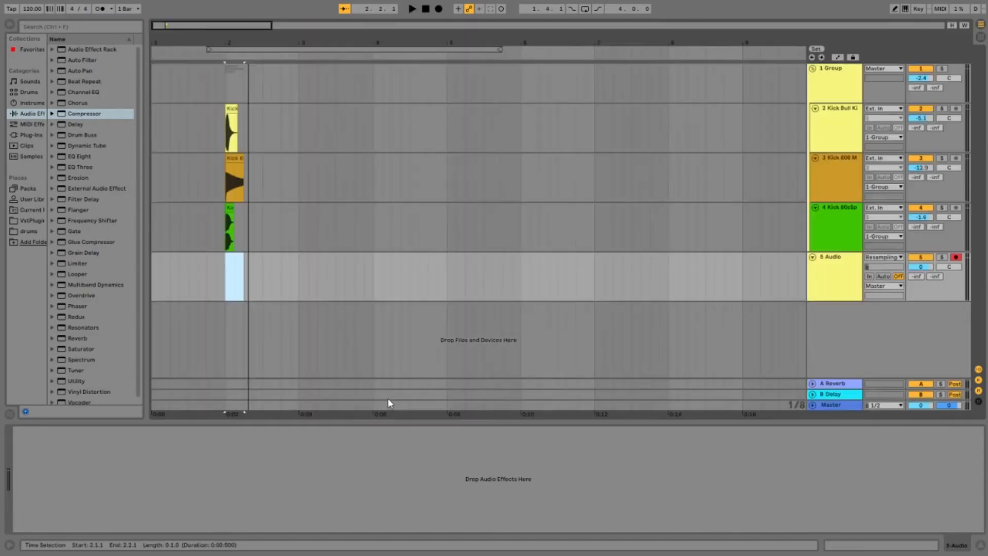
pyautogui.click(438, 10)
pyautogui.press('space')
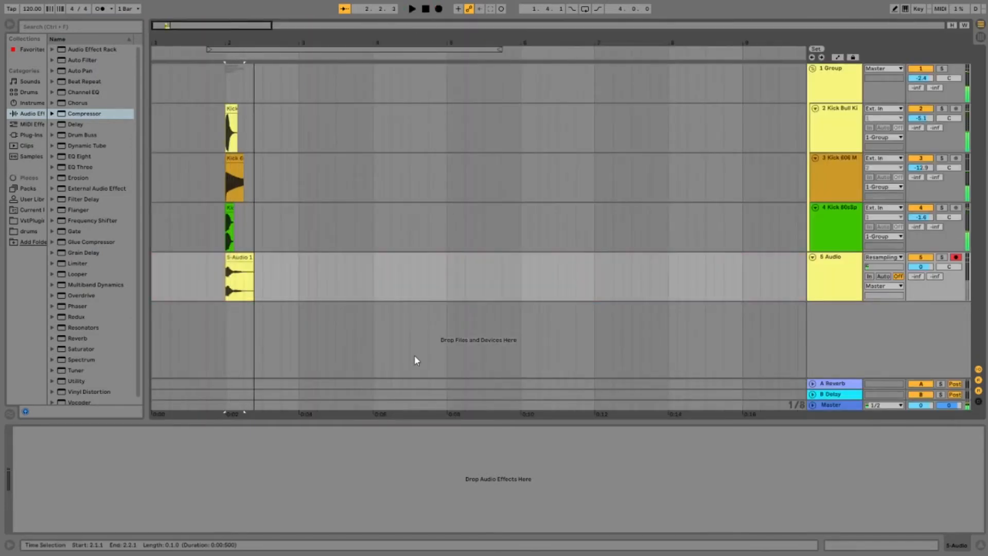
pyautogui.click(238, 257)
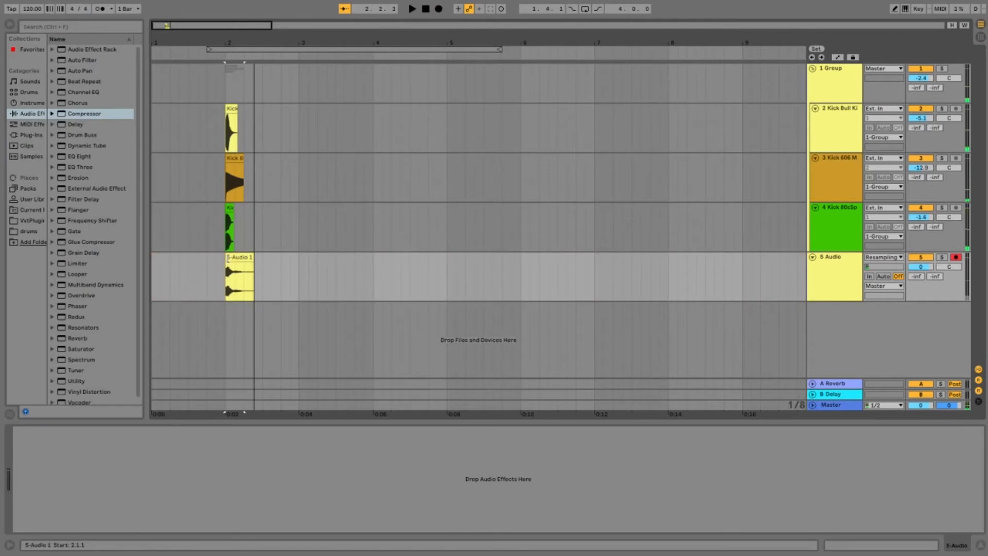
# Step: Solo the new resampled audio track and play back the recorded kick
pyautogui.click(942, 257)
pyautogui.press('space')
pyautogui.press('space')
# Step: Delete the original kick group and its layers, and play the remaining resampled kick clip on its own
pyautogui.click(846, 73)
pyautogui.press('Delete')
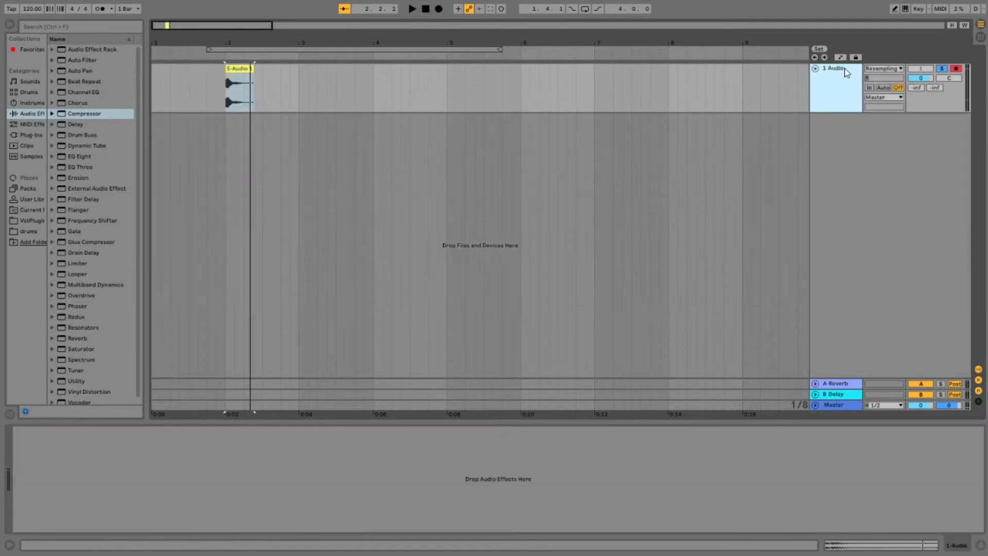
pyautogui.click(240, 91)
pyautogui.press('space')
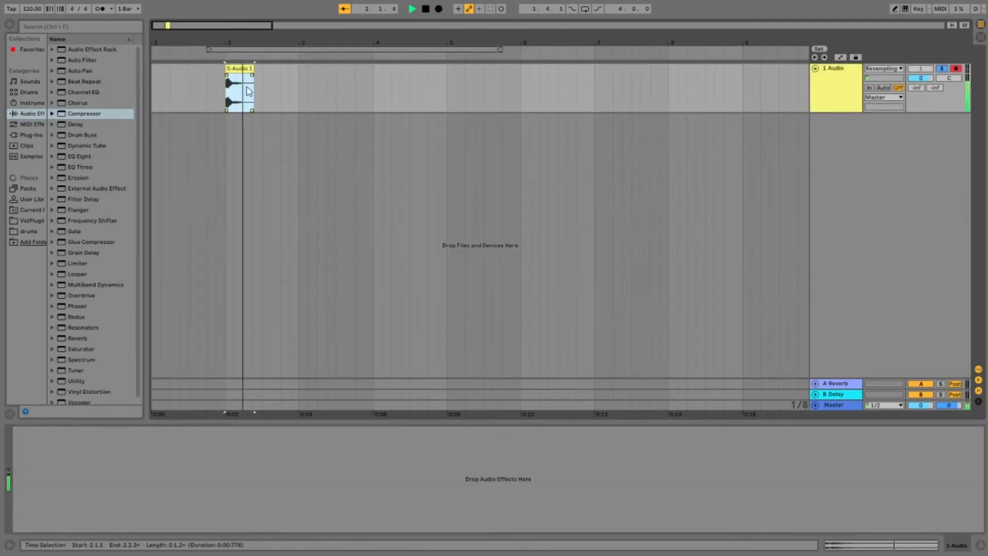
pyautogui.press('space')
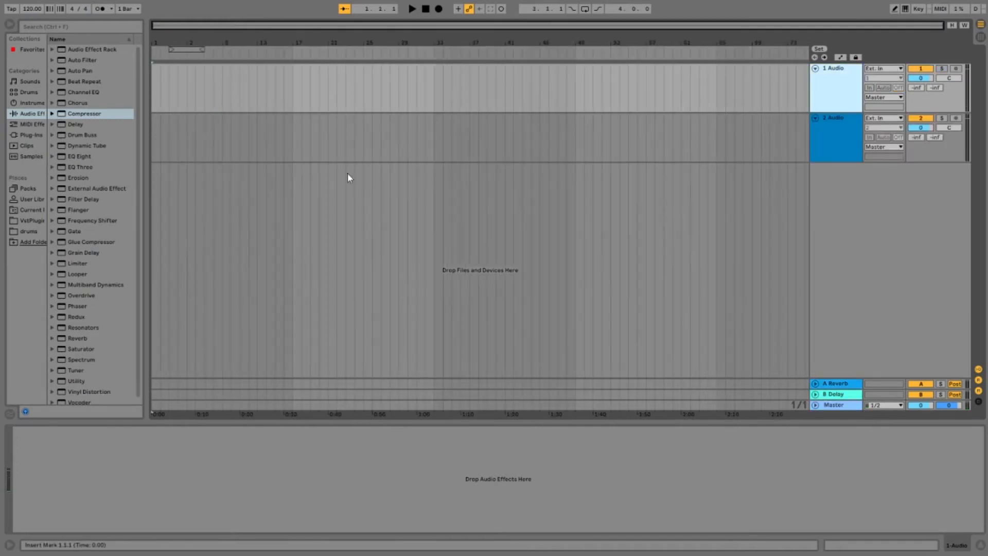
# Step: Show the Samples library in the browser and locate the snare samples
pyautogui.click(21, 126)
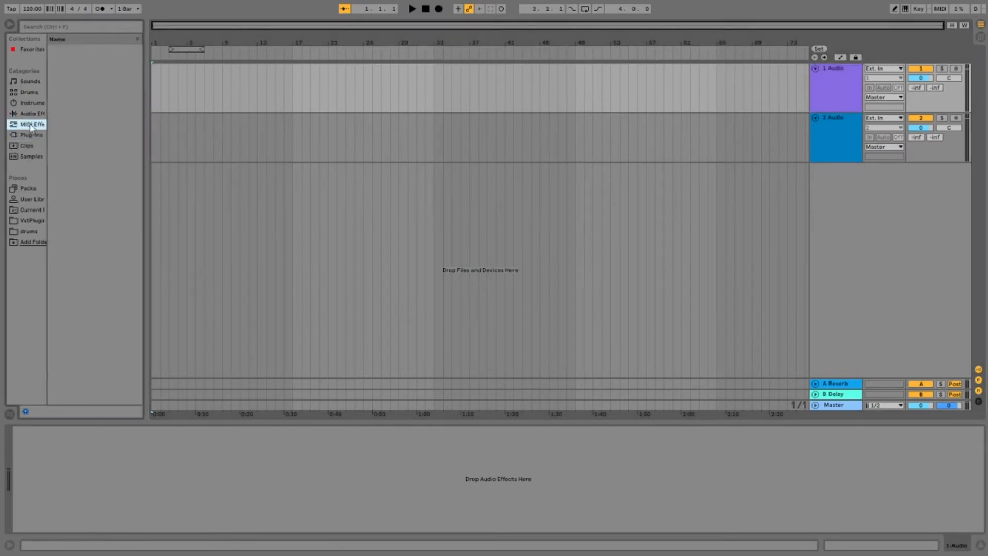
pyautogui.click(33, 146)
pyautogui.click(32, 157)
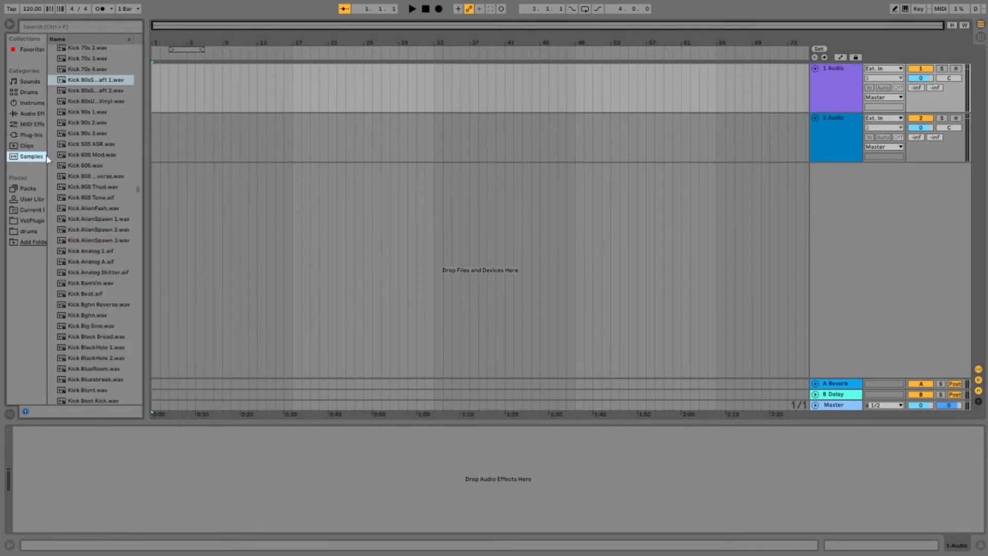
pyautogui.scroll(7, 103, 227)
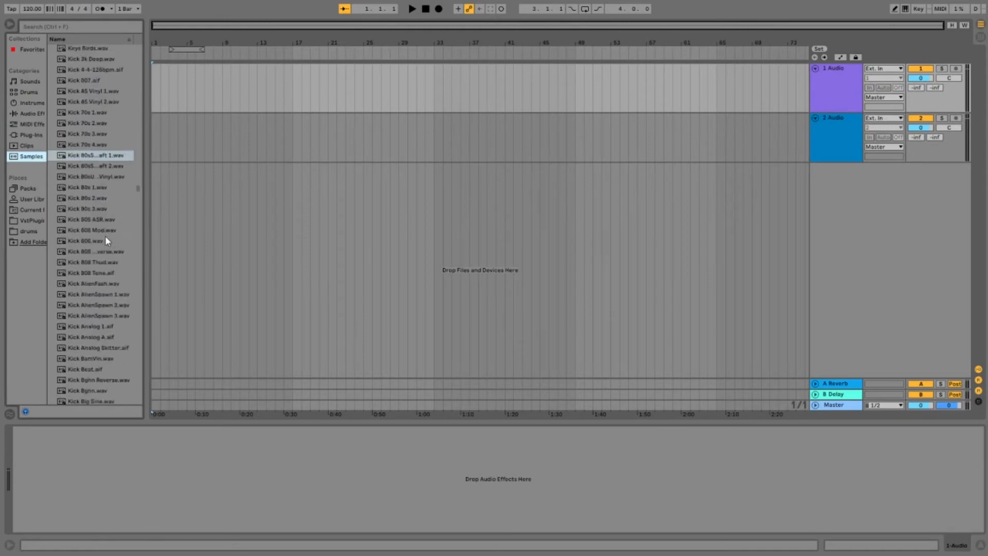
pyautogui.scroll(-15, 104, 236)
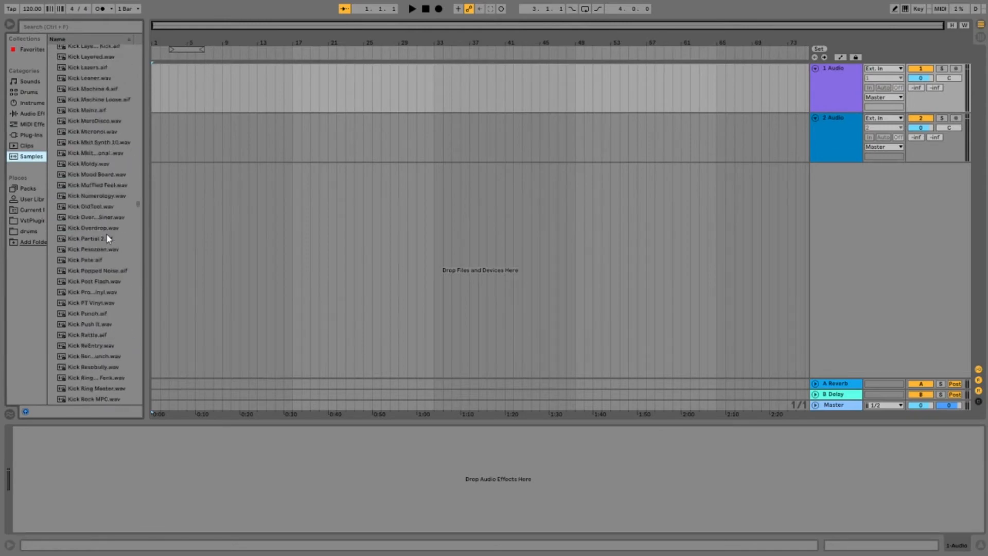
pyautogui.moveTo(137, 208); pyautogui.dragTo(138, 295)
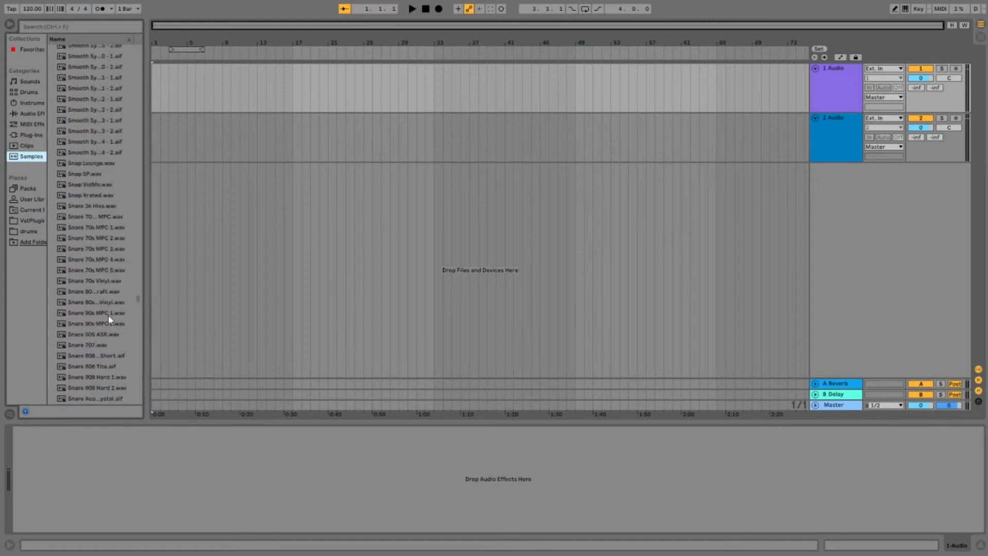
# Step: Audition the snare samples and place Snare 707.wav on the first audio track at 3.1.1
pyautogui.click(92, 323)
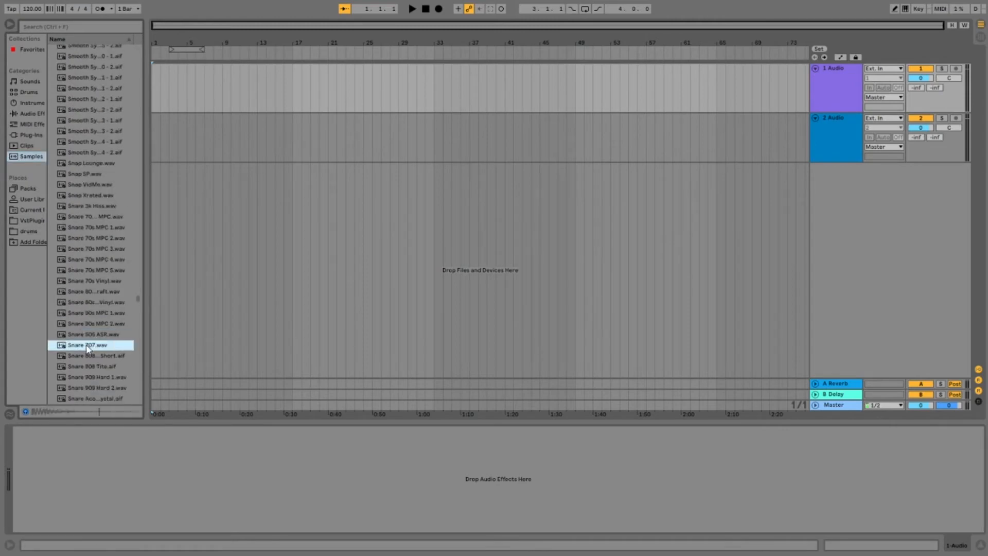
pyautogui.click(87, 359)
pyautogui.click(90, 348)
pyautogui.moveTo(180, 94); pyautogui.dragTo(172, 85)
# Step: Audition the clap samples and place Clap Sustain.aif on the second audio track at 3.1.1, aligned with the snare
pyautogui.scroll(3, 92, 179)
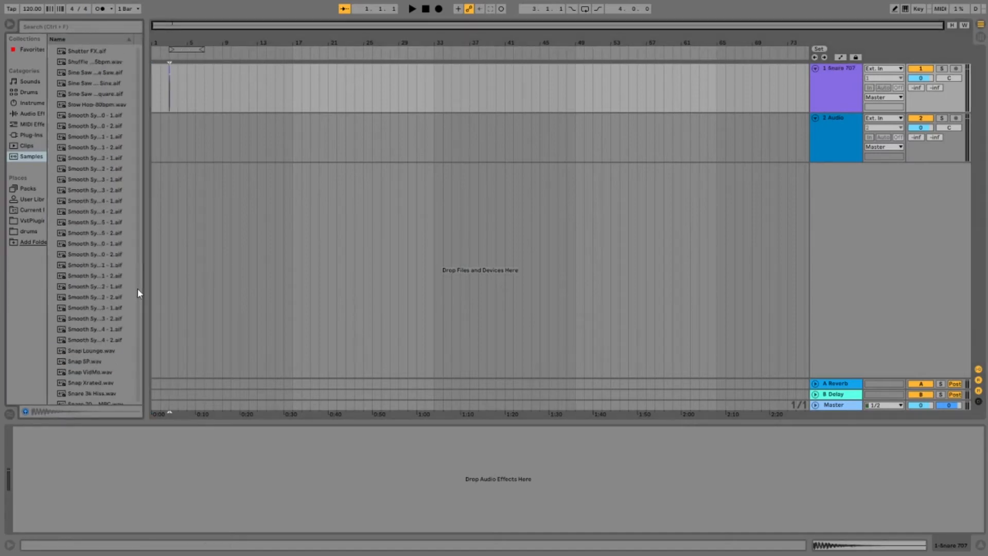
pyautogui.moveTo(138, 294); pyautogui.dragTo(138, 80)
pyautogui.click(83, 154)
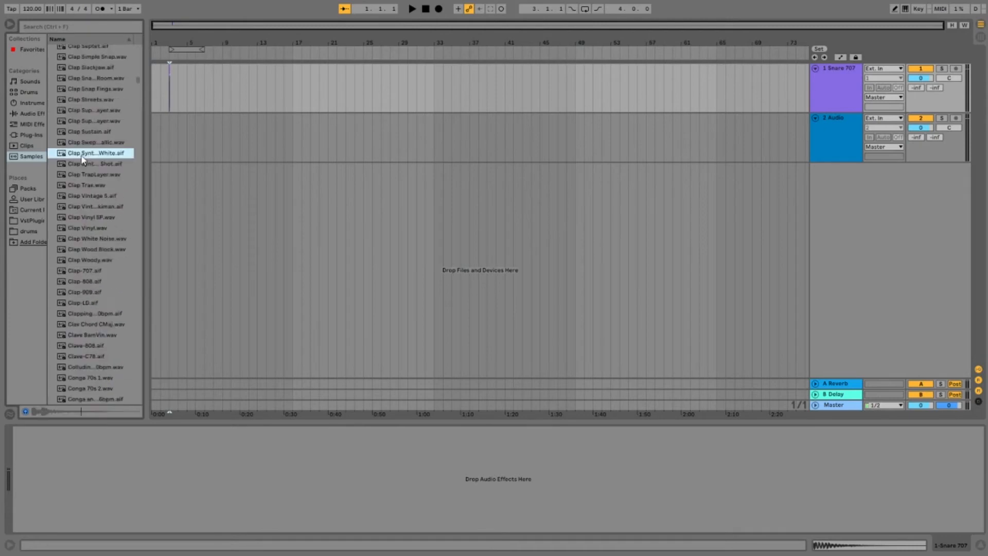
pyautogui.click(87, 154)
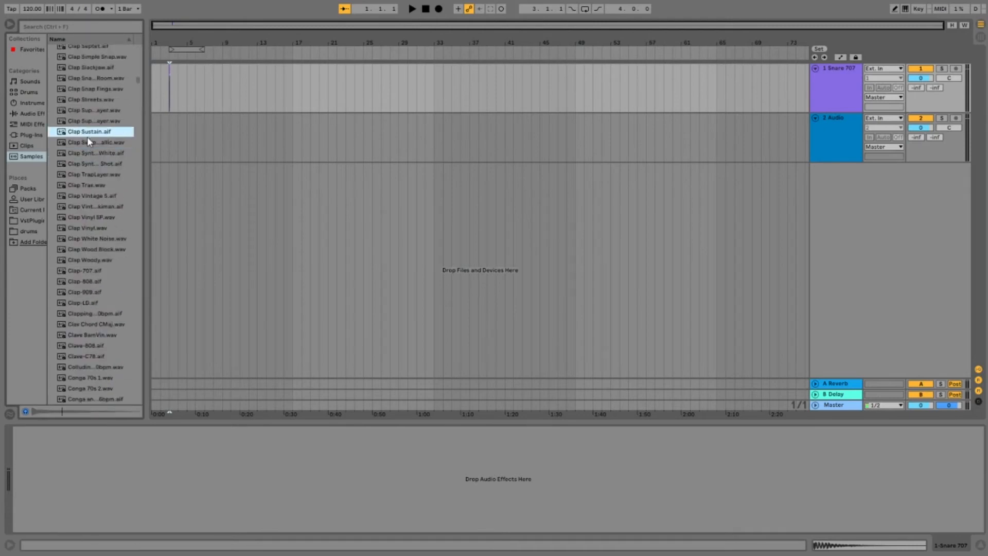
pyautogui.click(86, 141)
pyautogui.click(95, 134)
pyautogui.moveTo(170, 122); pyautogui.dragTo(171, 124)
# Step: Select the Snare 707 clip and play the layered snare and clap twice
pyautogui.moveTo(174, 43); pyautogui.dragTo(176, 77)
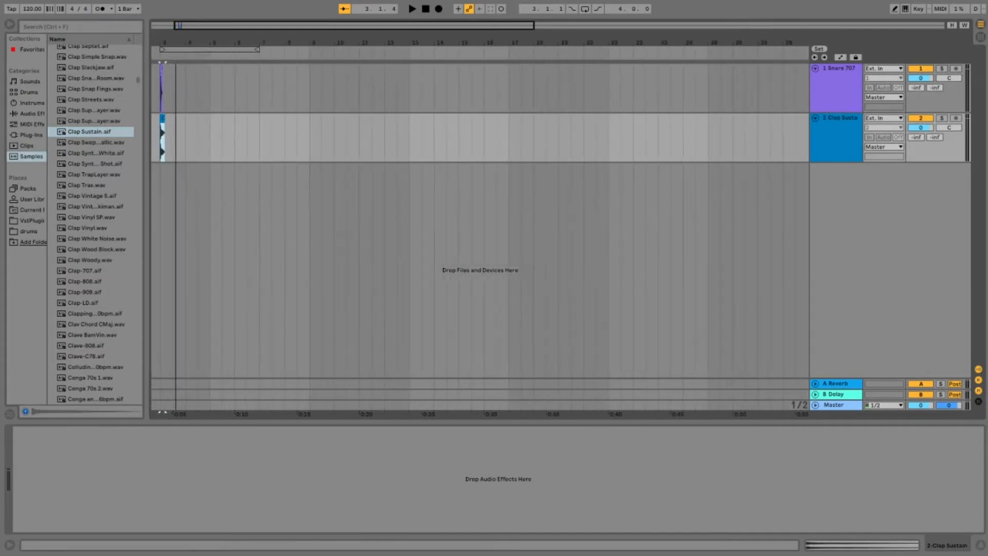
pyautogui.moveTo(176, 32); pyautogui.dragTo(176, 82)
pyautogui.click(337, 73)
pyautogui.press('space')
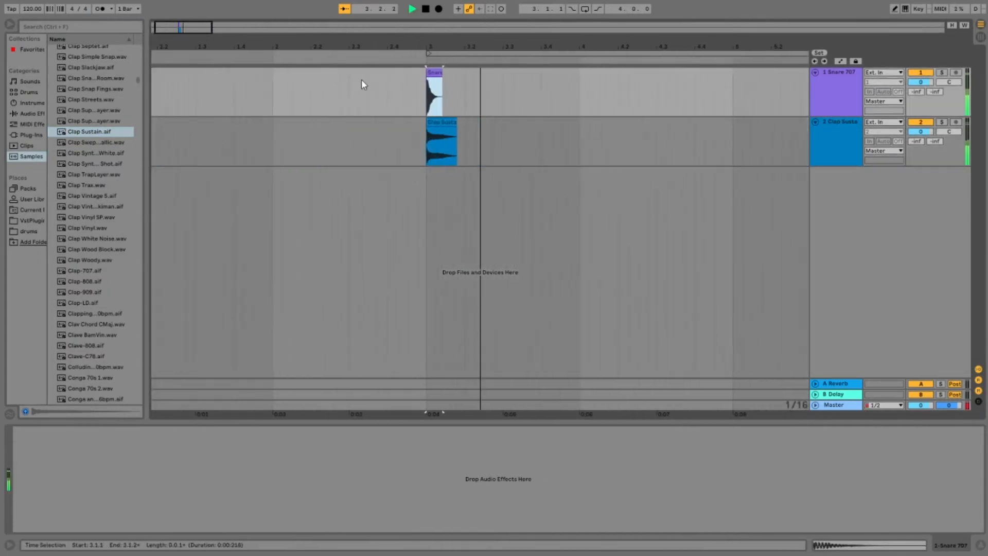
pyautogui.press('space')
pyautogui.press('space')
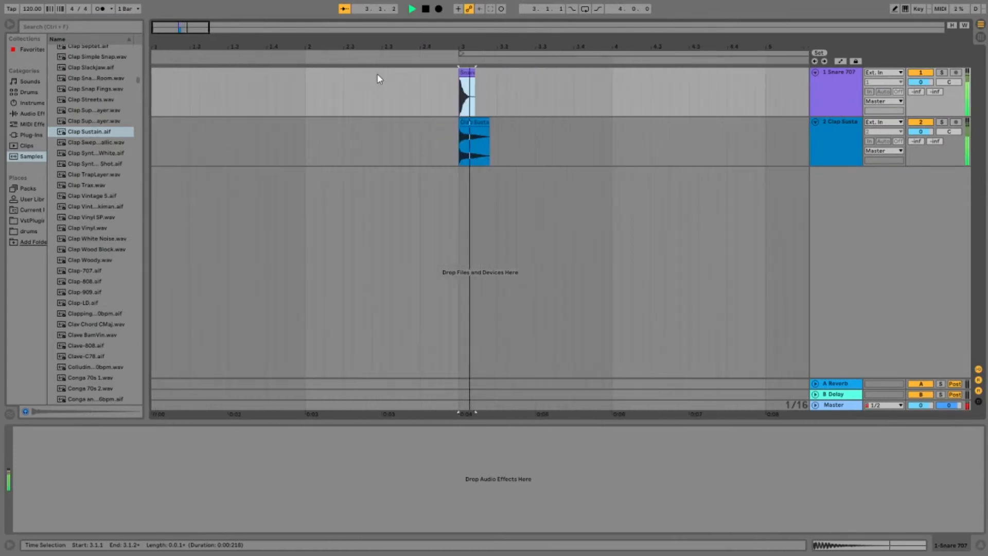
pyautogui.press('space')
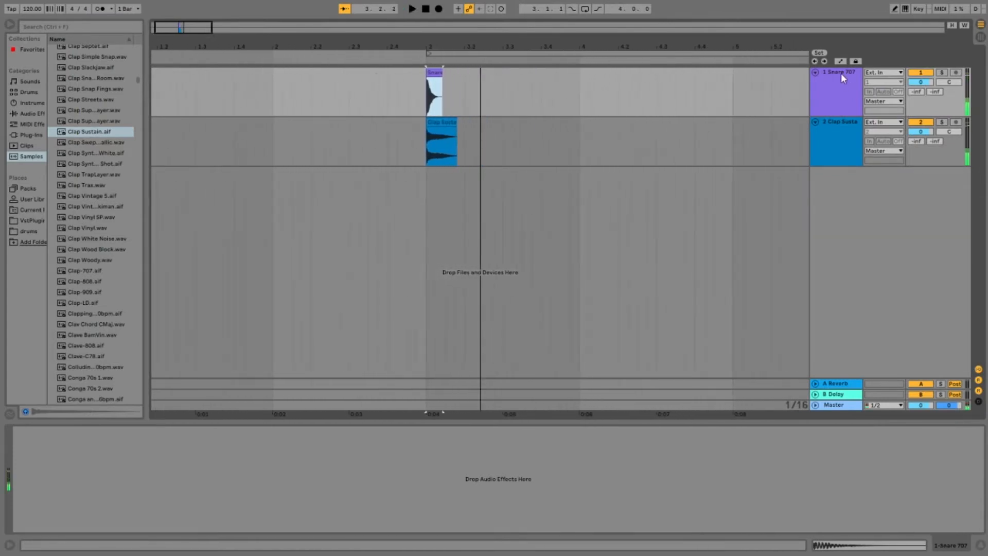
pyautogui.click(841, 73)
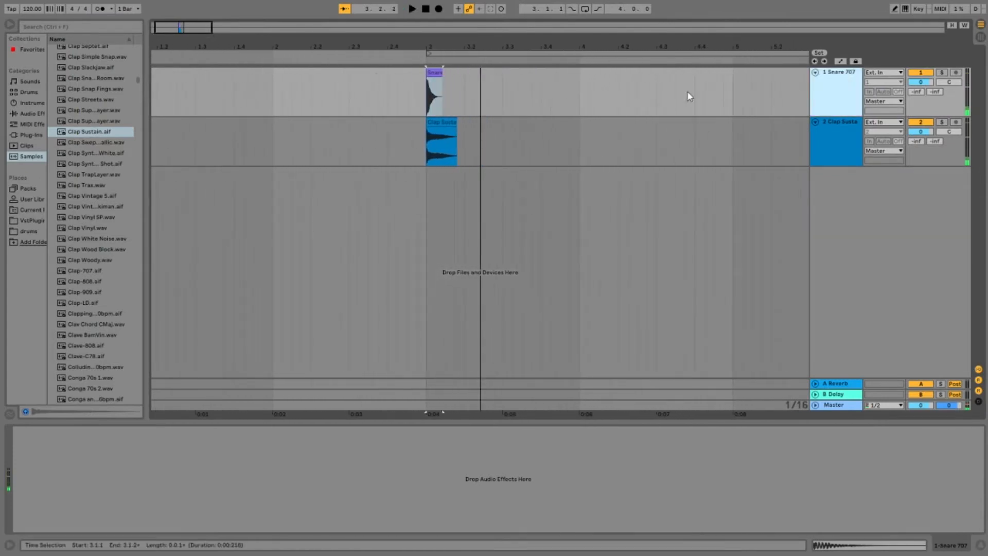
pyautogui.click(28, 114)
pyautogui.doubleClick(80, 157)
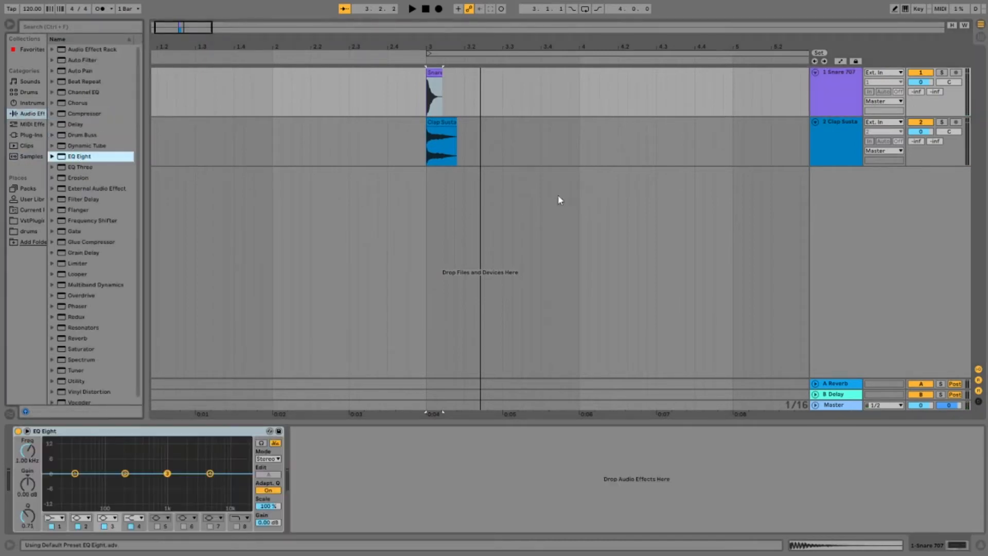
pyautogui.press('space')
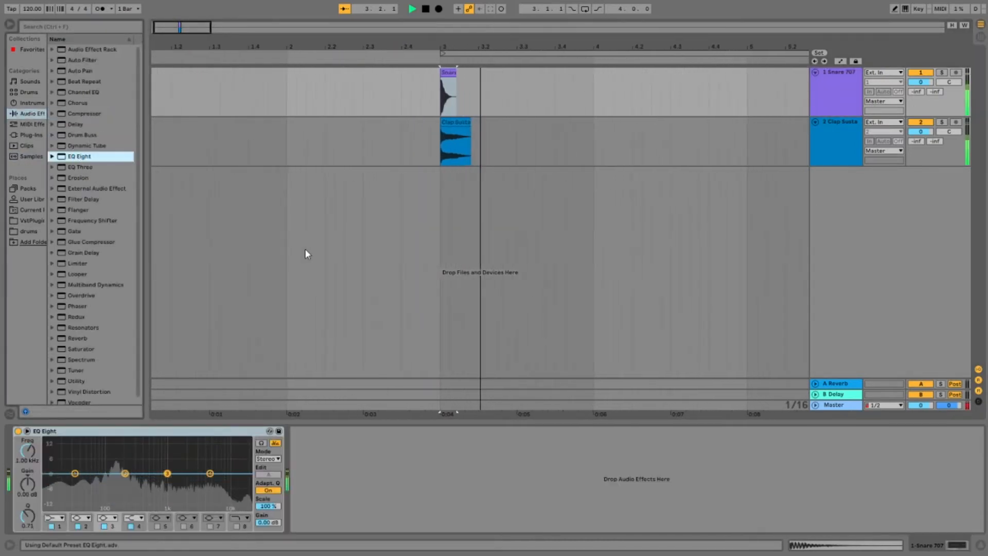
pyautogui.click(848, 124)
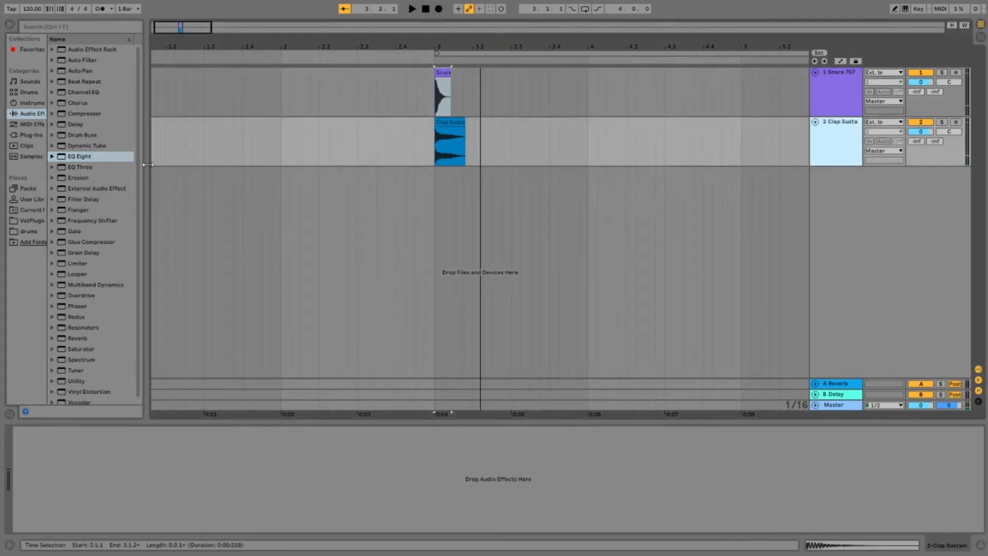
pyautogui.click(848, 77)
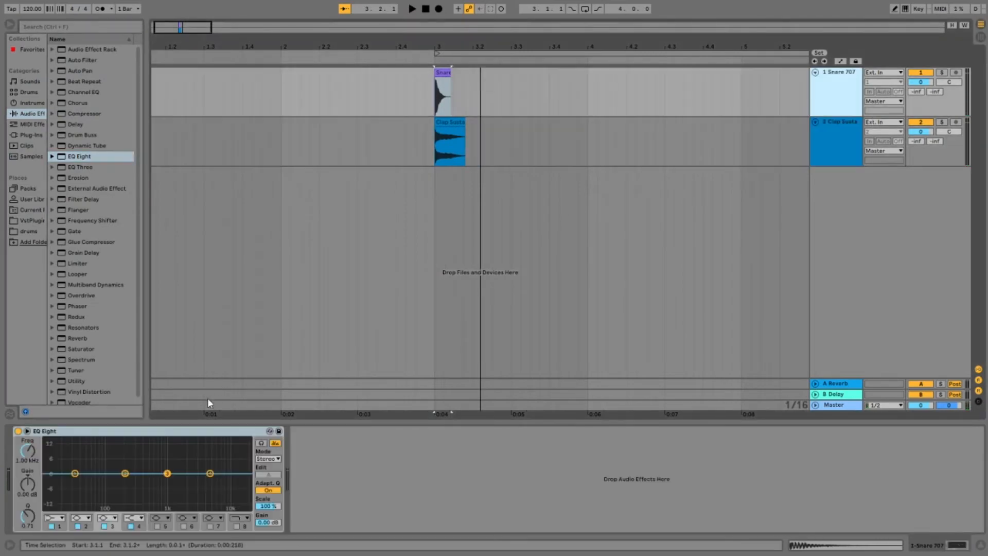
pyautogui.click(179, 437)
pyautogui.press('Delete')
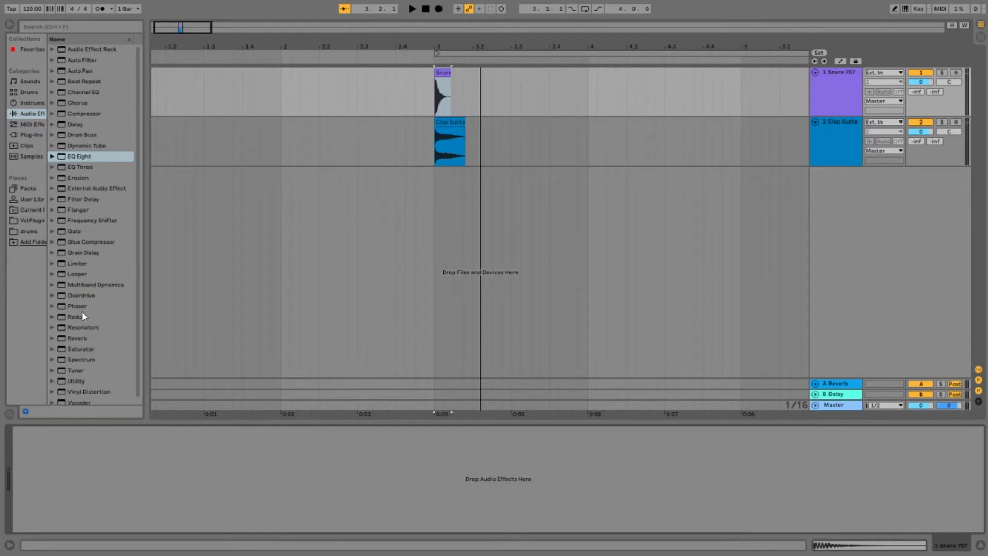
# Step: Add a Spectrum analyser to both the Snare 707 track and the Clap Sustain track
pyautogui.scroll(-1, 88, 375)
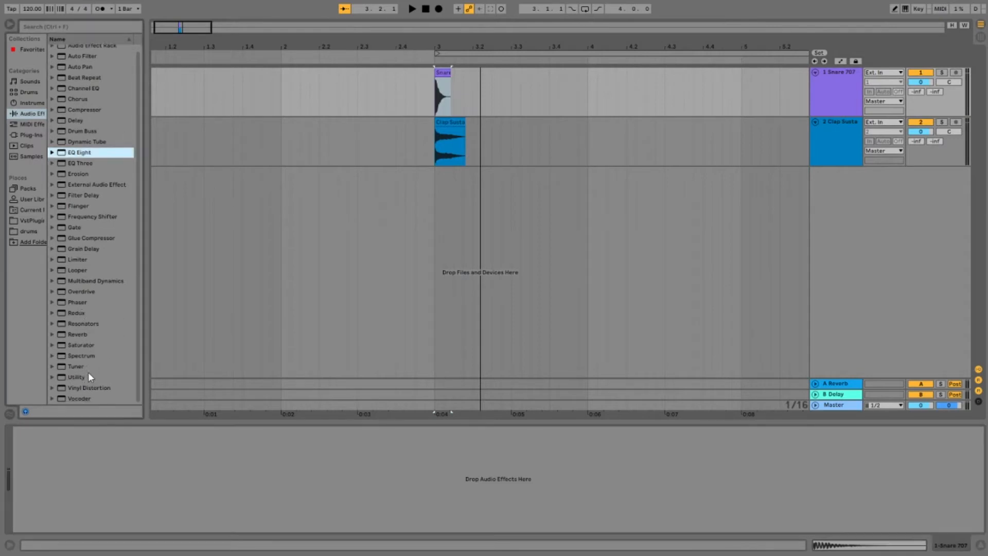
pyautogui.scroll(1, 81, 360)
pyautogui.doubleClick(82, 360)
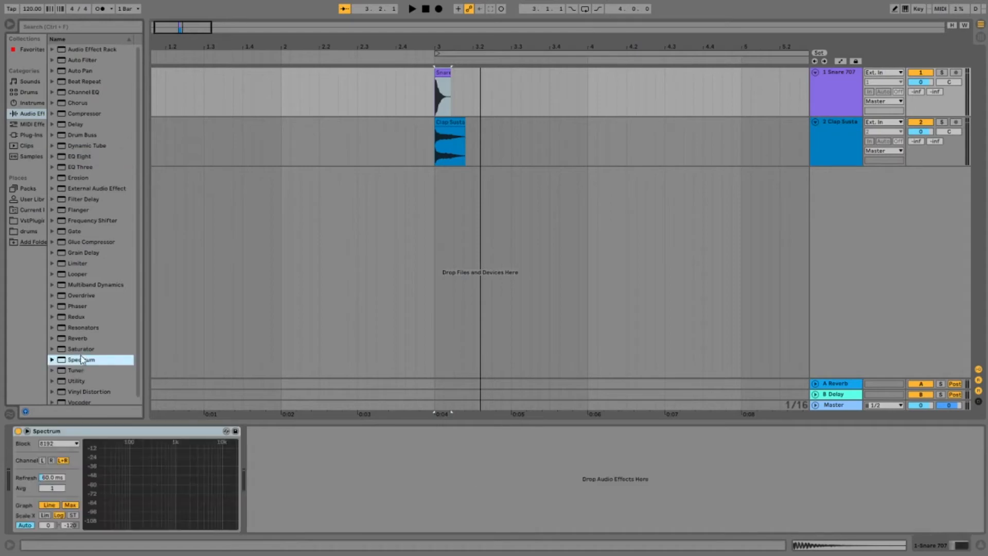
pyautogui.click(859, 119)
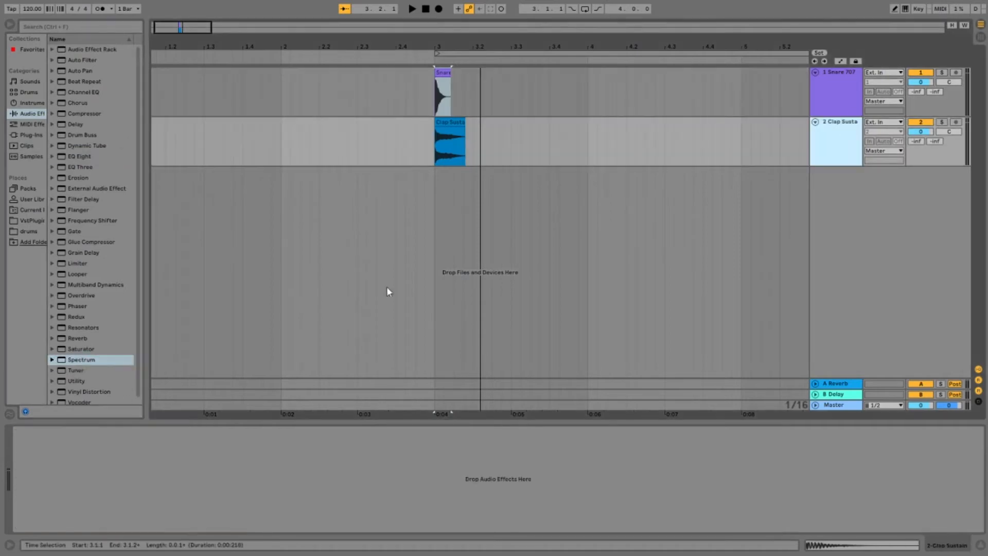
pyautogui.doubleClick(92, 364)
# Step: Play the layers and examine the peak frequency and note of the clap, followed by the snare, in Spectrum
pyautogui.press('space')
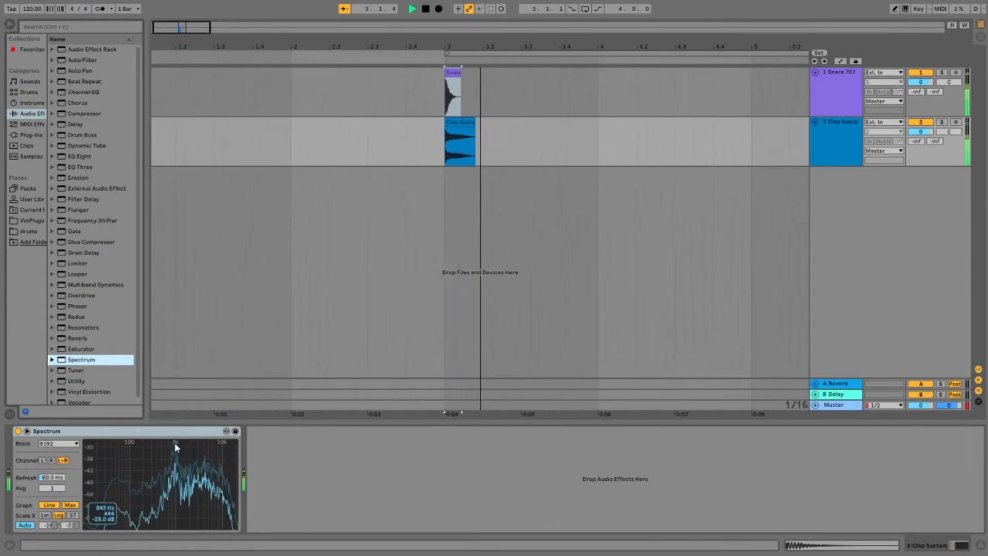
pyautogui.press('space')
pyautogui.click(427, 72)
pyautogui.press('space')
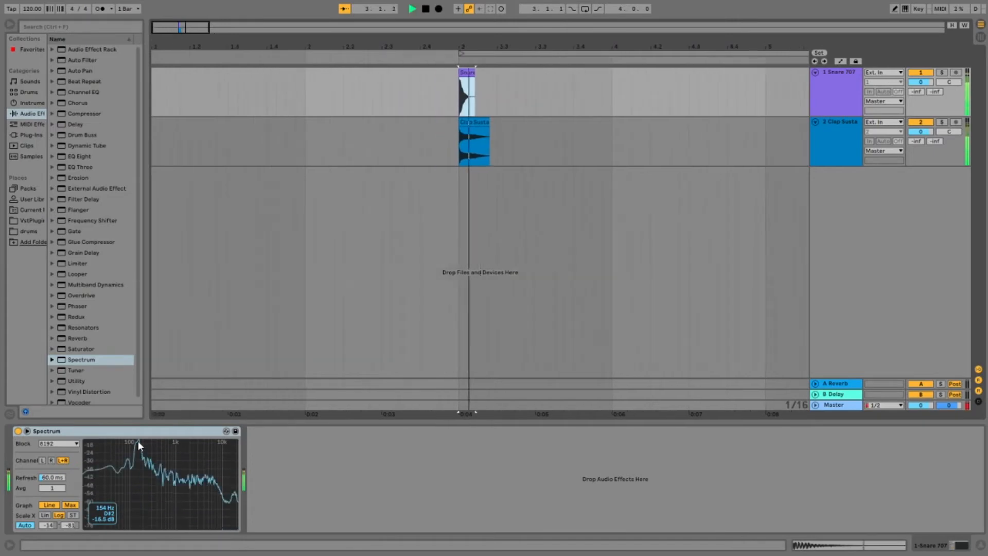
pyautogui.press('space')
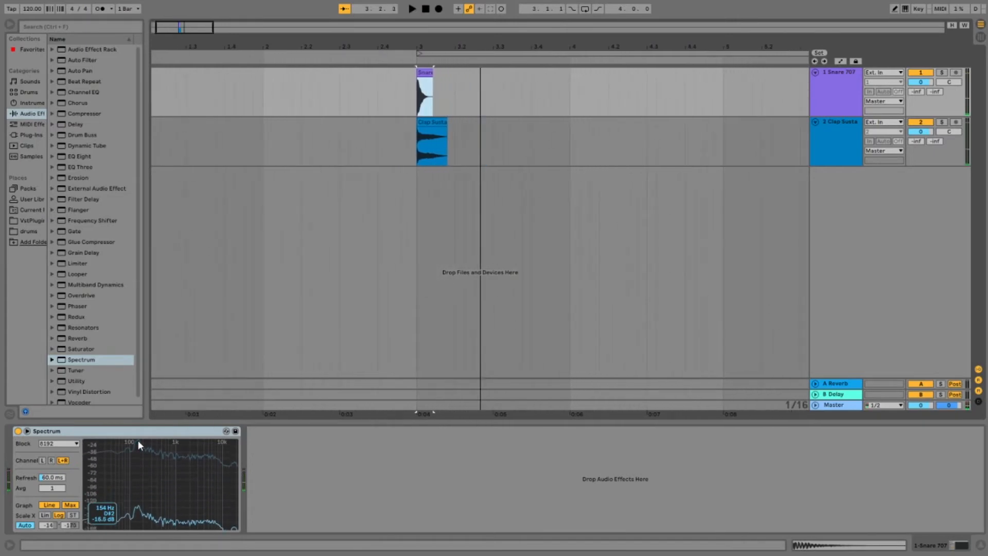
pyautogui.press('space')
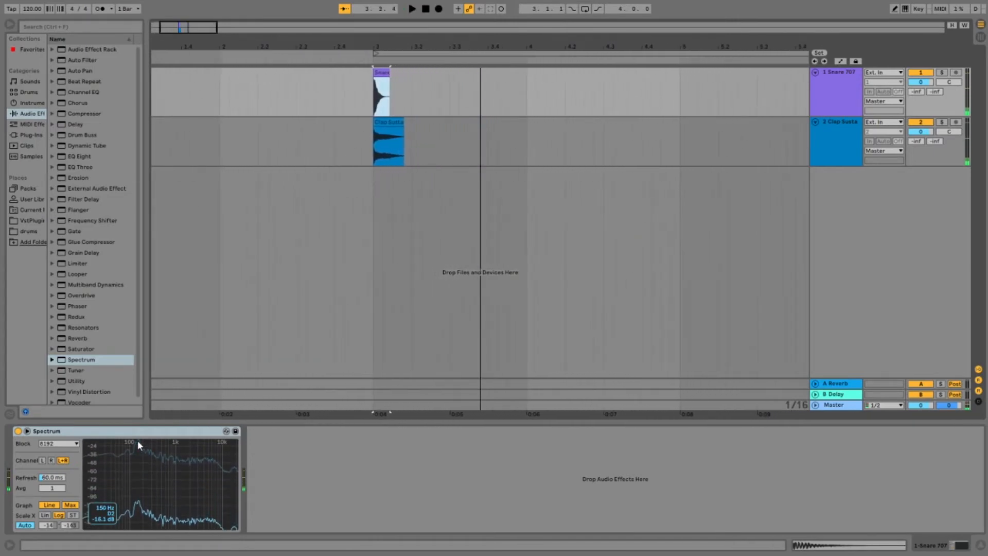
pyautogui.press('space')
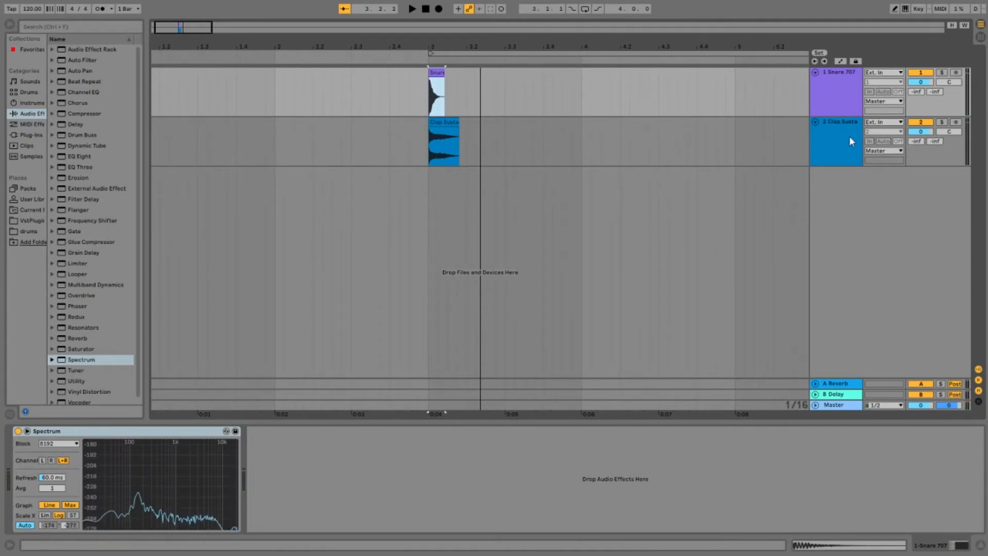
# Step: Transpose the Snare 707 clip by -7 semitones and replay it to check its peak note in Spectrum
pyautogui.click(843, 62)
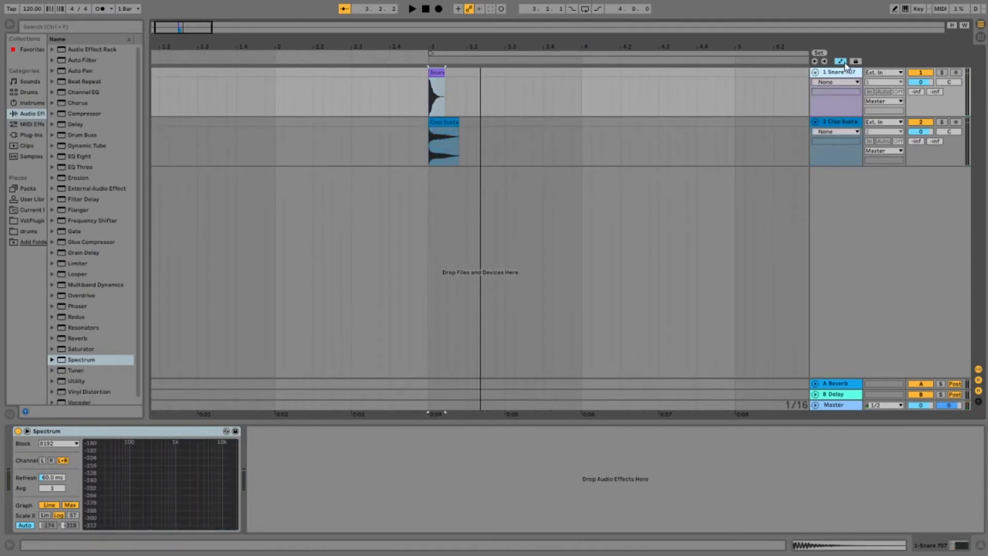
pyautogui.click(843, 61)
pyautogui.doubleClick(434, 73)
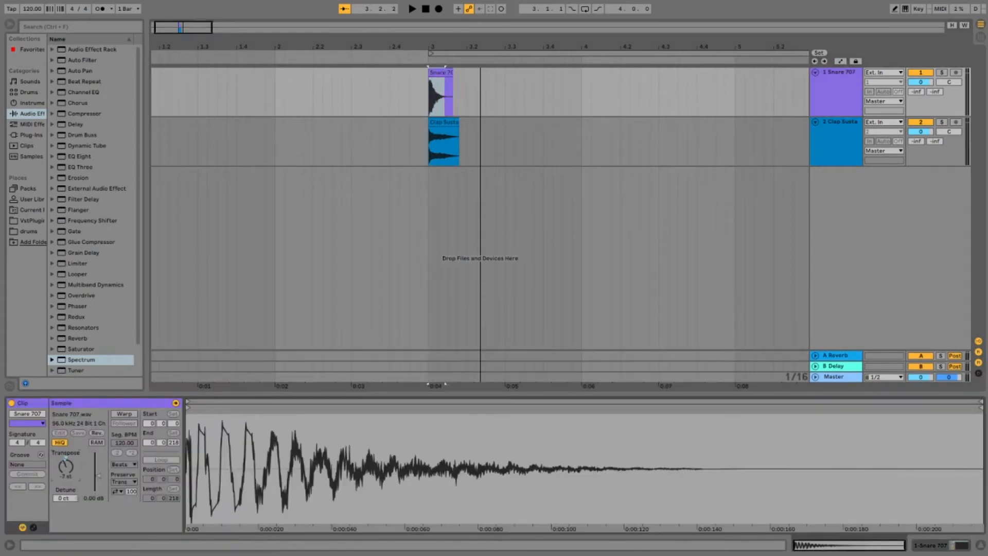
pyautogui.click(828, 68)
pyautogui.press('space')
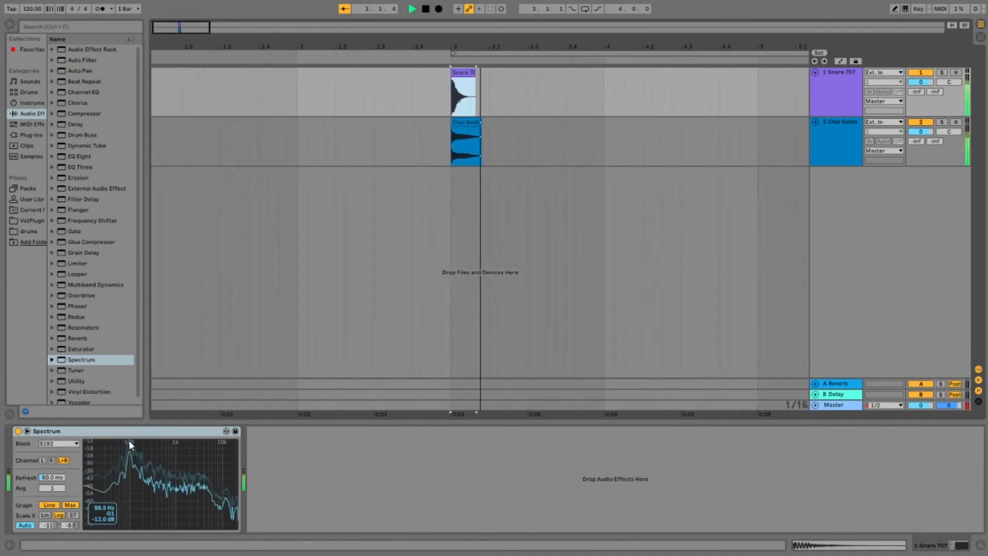
pyautogui.press('space')
# Step: Set the Snare 707 clip's Detune to 6 ct
pyautogui.click(851, 78)
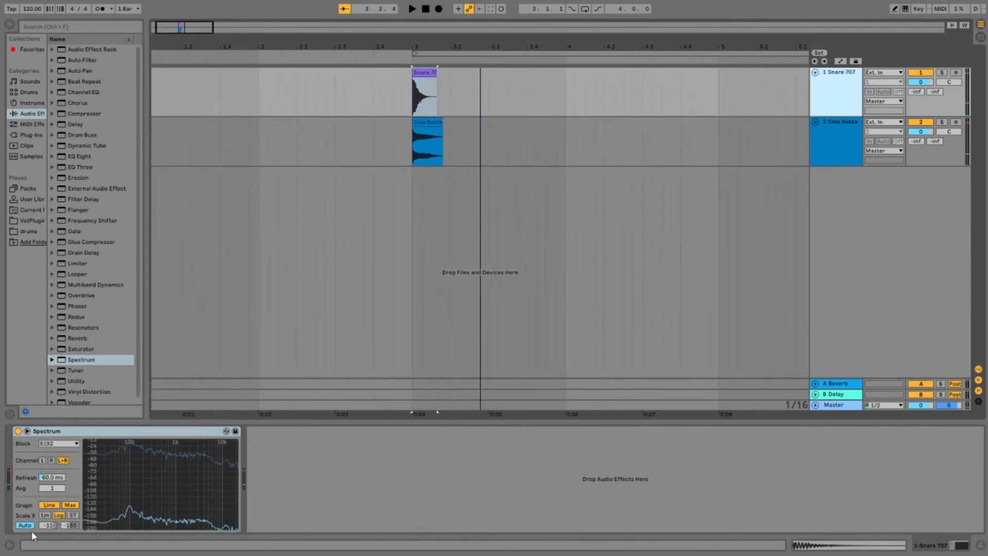
pyautogui.click(429, 72)
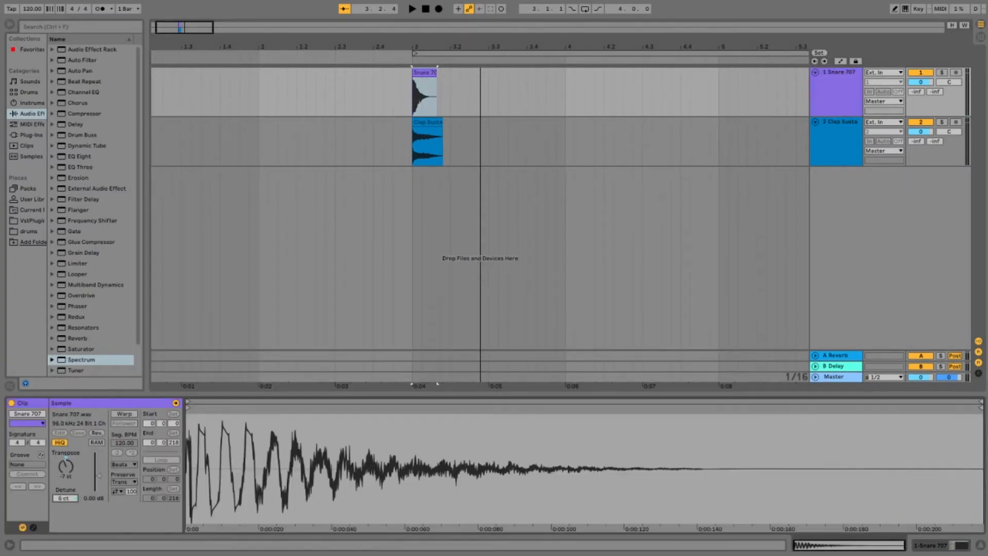
# Step: Replay the transposed Snare 707 and check its peak frequency and note in Spectrum
pyautogui.click(418, 98)
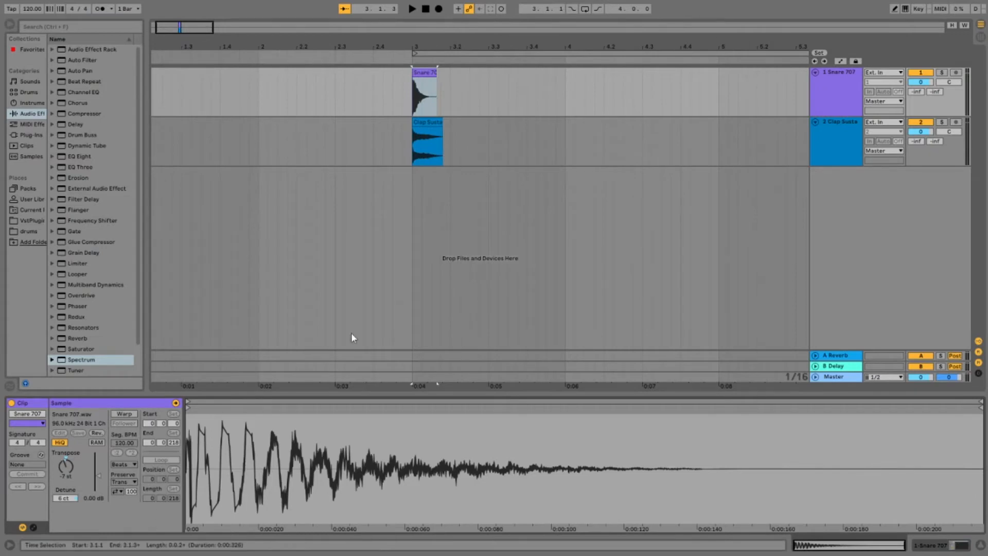
pyautogui.click(824, 73)
pyautogui.doubleClick(832, 73)
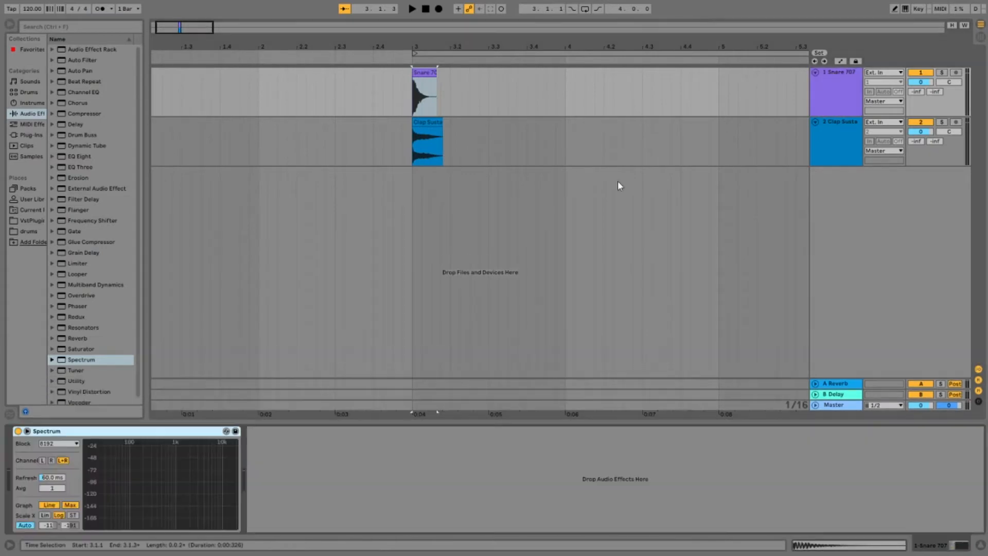
pyautogui.press('space')
pyautogui.moveTo(106, 446)
pyautogui.press('space')
pyautogui.press('space')
pyautogui.press('space')
pyautogui.press('space')
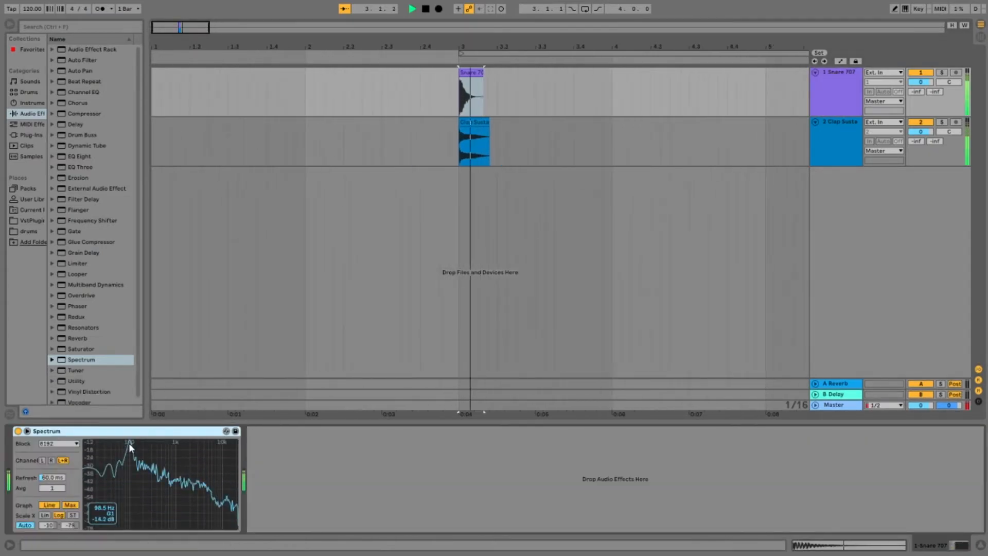
pyautogui.press('space')
# Step: Play the layers and examine the Clap Sustain track's frequency content in Spectrum
pyautogui.press('space')
pyautogui.press('space')
pyautogui.click(850, 124)
pyautogui.press('space')
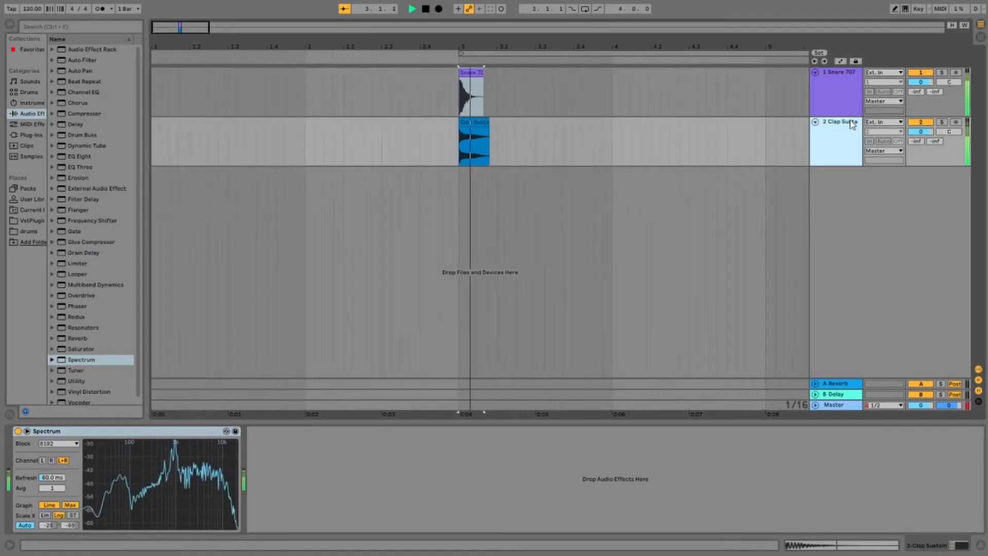
pyautogui.press('space')
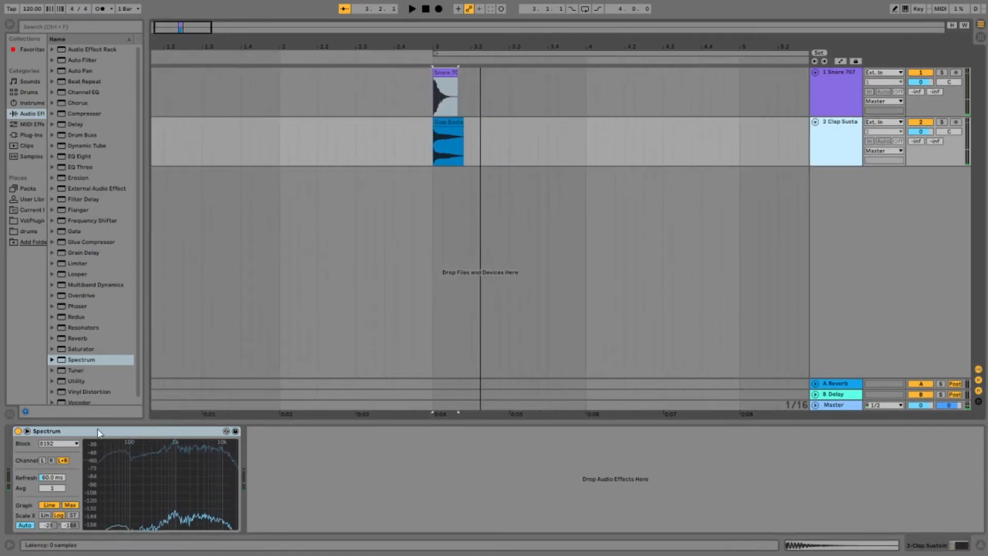
# Step: Delete the Spectrum analyser from both the Clap Sustain and Snare 707 tracks
pyautogui.click(769, 129)
pyautogui.click(832, 72)
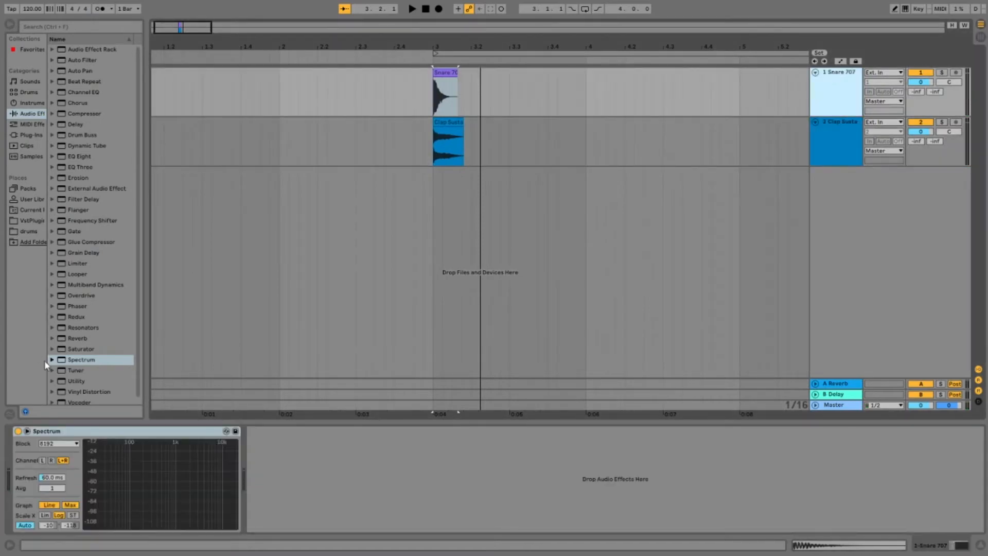
pyautogui.click(99, 437)
pyautogui.press('Delete')
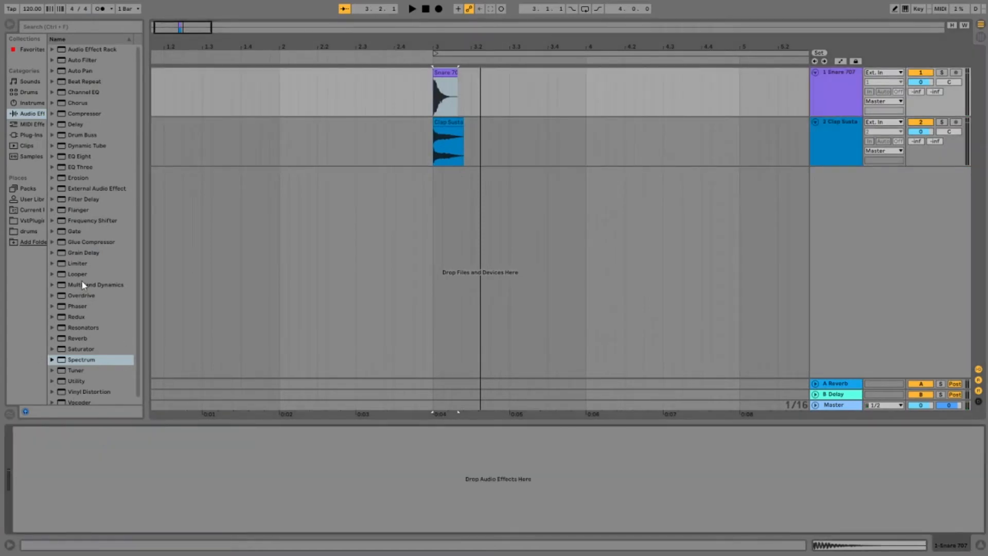
# Step: Add an EQ Eight to both the Snare 707 and Clap Sustain tracks
pyautogui.click(844, 75)
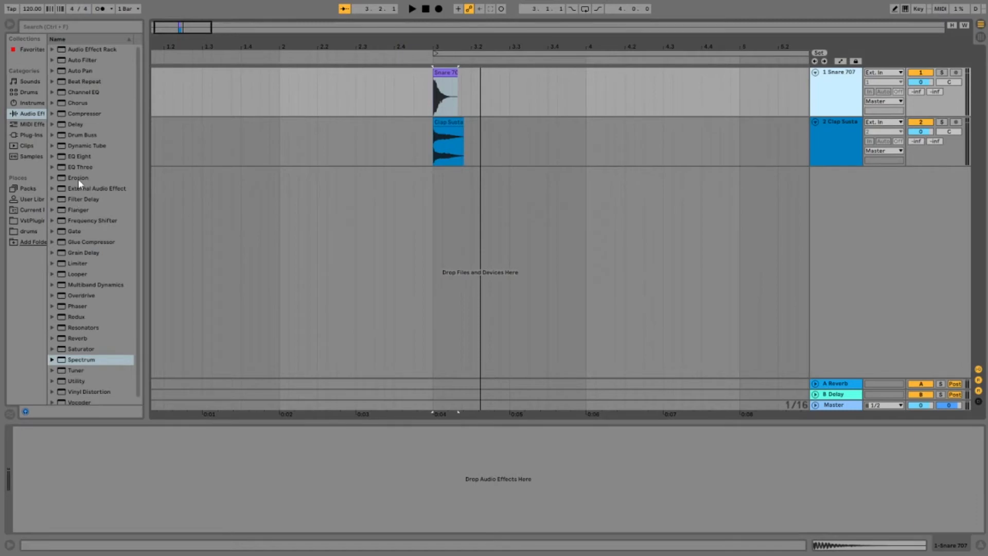
pyautogui.doubleClick(81, 157)
pyautogui.click(835, 129)
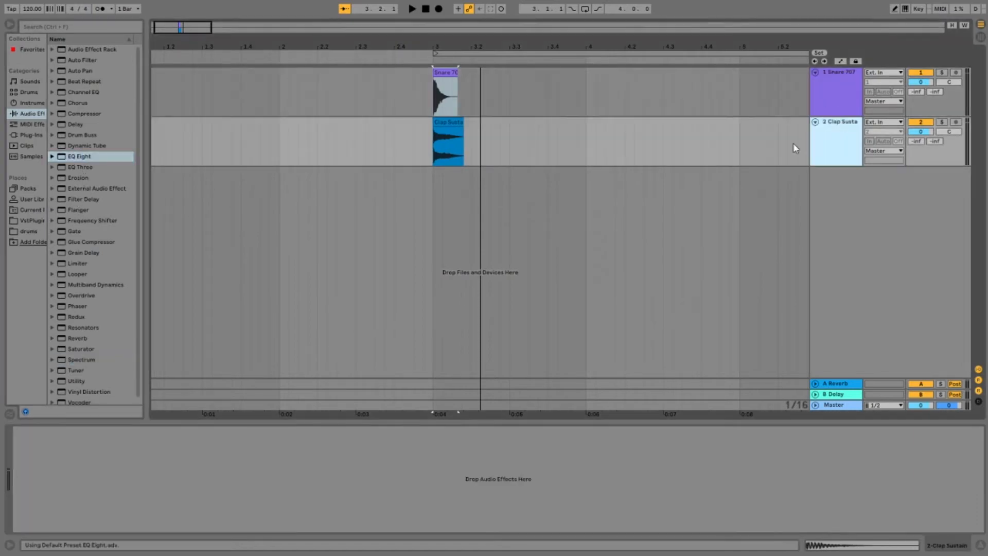
pyautogui.click(847, 99)
# Step: Boost band 2 of the snare's EQ Eight by about 5.8 dB and set its frequency to 100 Hz
pyautogui.press('space')
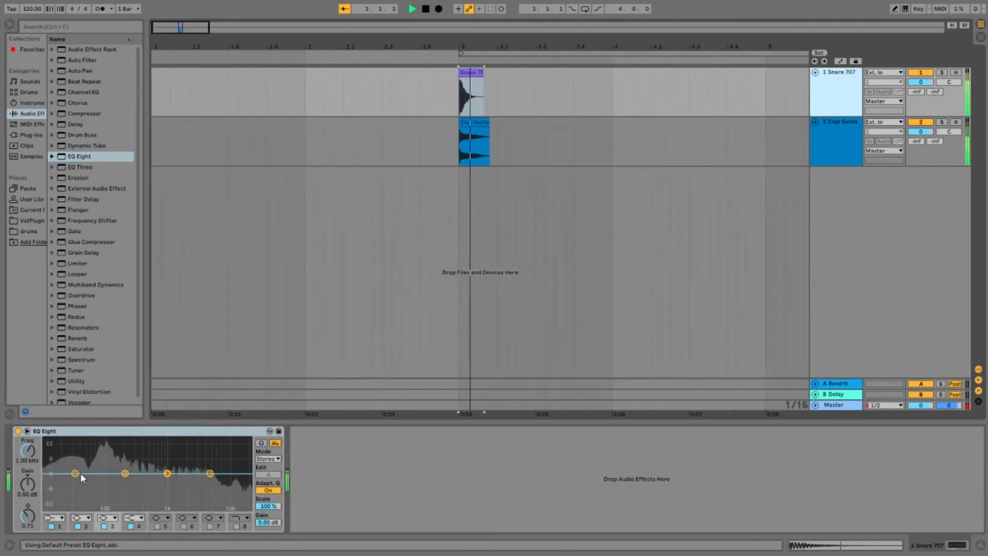
pyautogui.moveTo(129, 470); pyautogui.dragTo(106, 460)
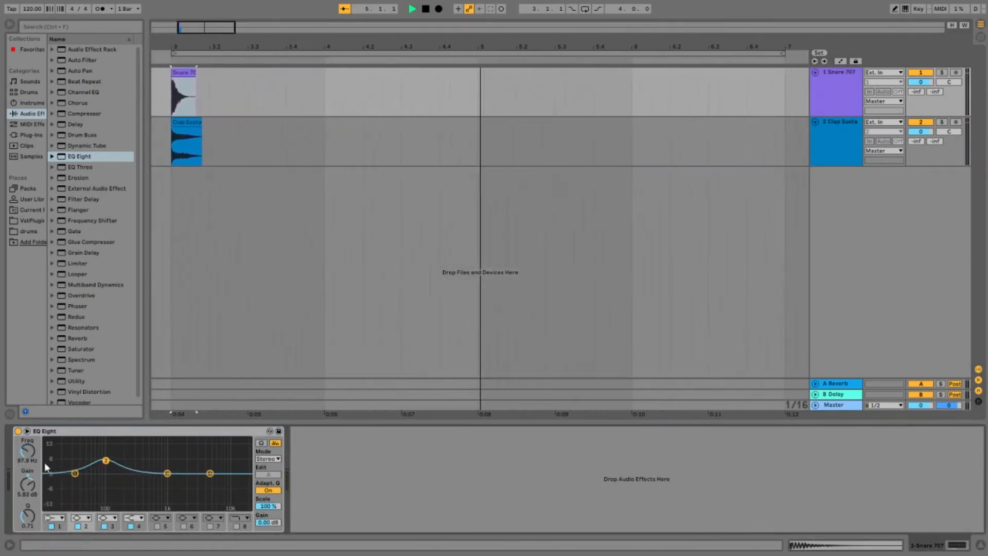
pyautogui.write('100')
pyautogui.press('Return')
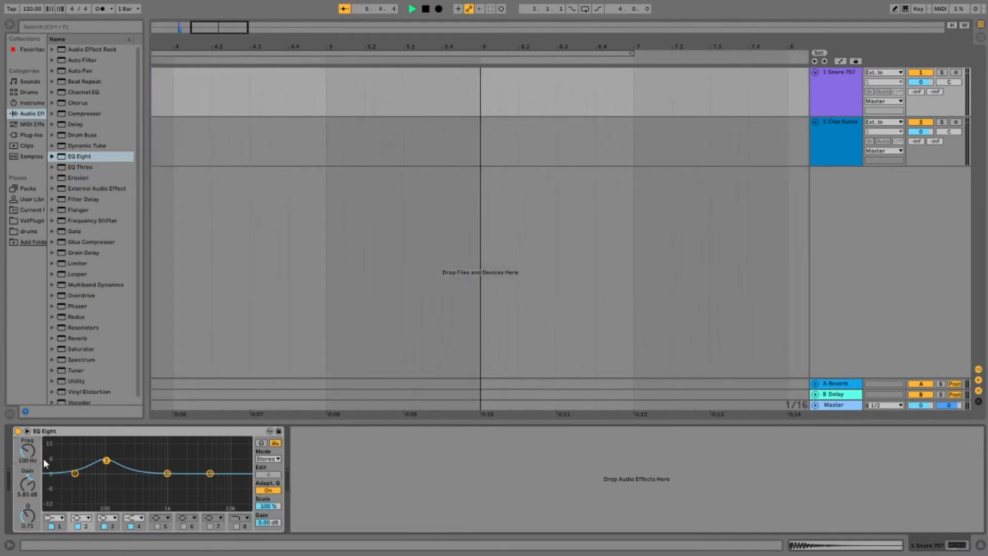
# Step: Narrow the snare's 100 Hz boost by raising its Q to about 6, and replay the layers
pyautogui.moveTo(27, 515); pyautogui.dragTo(27, 474)
pyautogui.press('space')
pyautogui.press('space')
# Step: Audition higher and lower gains for the snare's 100 Hz band during playback, leaving it boosted by about 3.5 dB
pyautogui.press('space')
pyautogui.press('space')
pyautogui.moveTo(27, 484); pyautogui.dragTo(27, 452)
pyautogui.press('space')
pyautogui.press('space')
pyautogui.press('space')
pyautogui.press('space')
pyautogui.press('space')
pyautogui.press('space')
pyautogui.moveTo(27, 452); pyautogui.dragTo(27, 493)
pyautogui.press('space')
pyautogui.press('space')
pyautogui.press('space')
pyautogui.press('space')
pyautogui.press('space')
pyautogui.press('space')
# Step: Cut the snare's lowest frequencies with EQ Eight band 1 at about 50 Hz, replaying to check the sound
pyautogui.press('space')
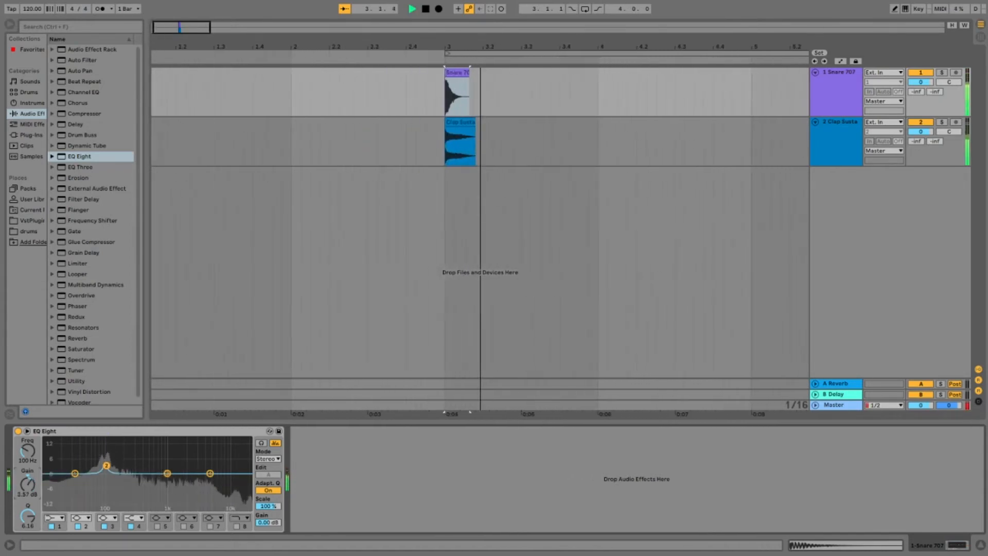
pyautogui.moveTo(75, 473); pyautogui.dragTo(87, 495)
# Step: Dip the snare's EQ band 3 about 6.3 dB near 639 Hz and raise the band 4 shelf about 2.6 dB at 5.05 kHz
pyautogui.press('space')
pyautogui.press('space')
pyautogui.press('space')
pyautogui.press('space')
pyautogui.moveTo(172, 474); pyautogui.dragTo(156, 497)
pyautogui.press('space')
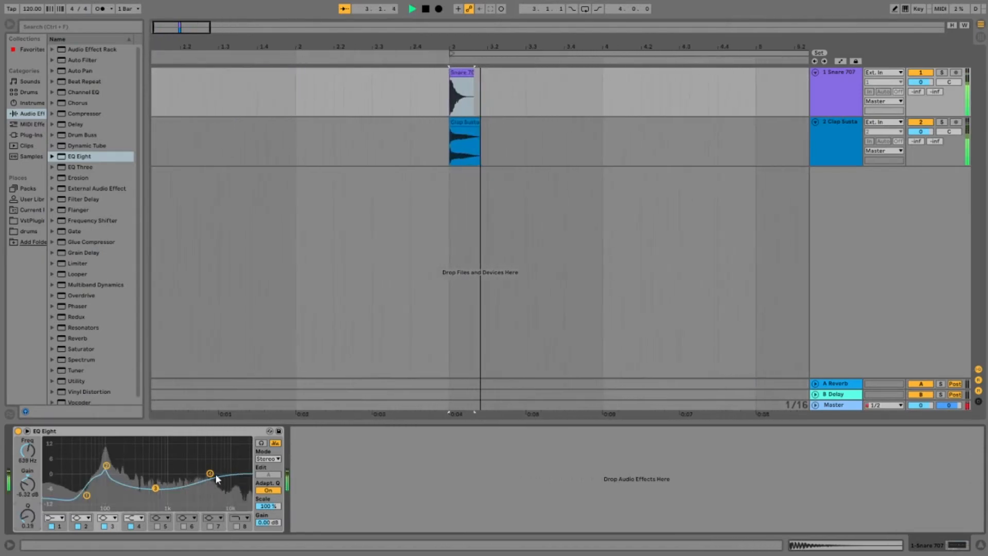
pyautogui.moveTo(211, 473); pyautogui.dragTo(210, 468)
pyautogui.press('space')
# Step: Shape the clap's EQ Eight by cutting its lows, dipping about 5 dB near 1.6 kHz and lifting the highs
pyautogui.press('space')
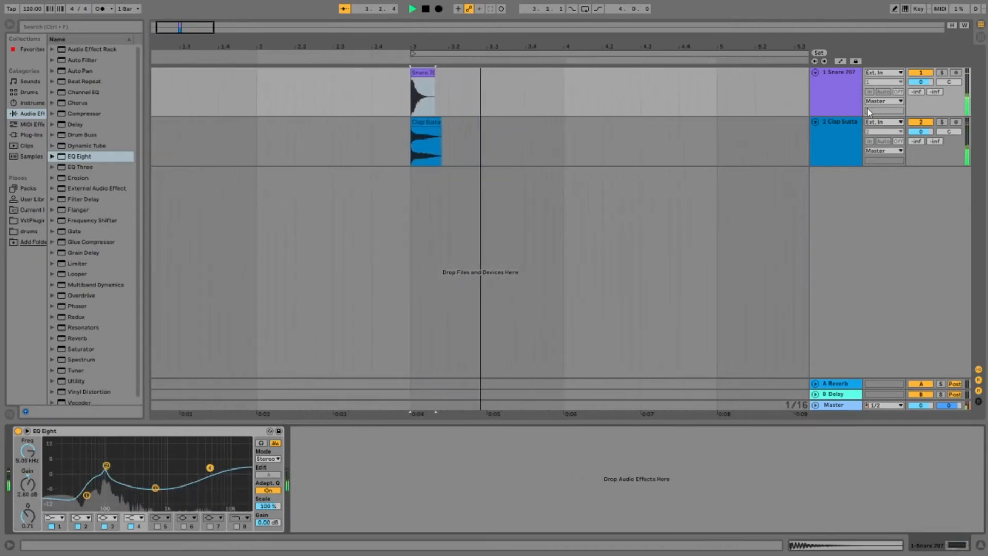
pyautogui.click(847, 125)
pyautogui.press('space')
pyautogui.press('space')
pyautogui.moveTo(79, 471); pyautogui.dragTo(180, 489)
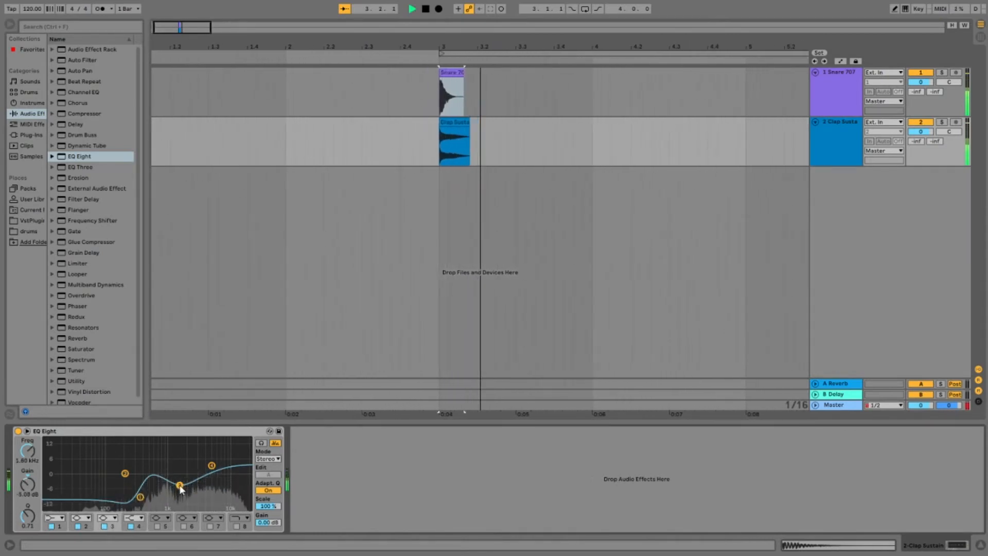
pyautogui.press('space')
pyautogui.press('space')
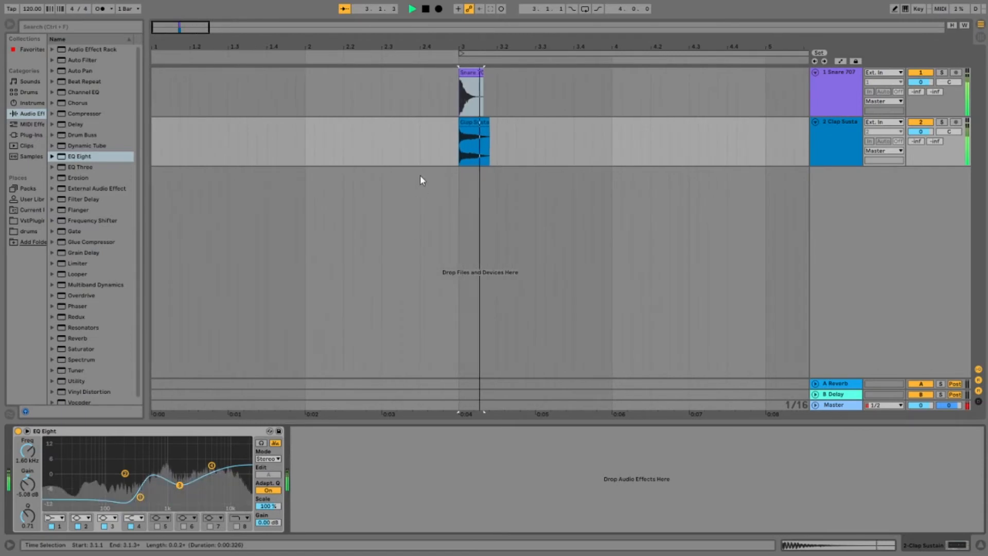
pyautogui.press('space')
# Step: Solo the Snare 707 track and compare its sound with EQ Eight off and on
pyautogui.click(849, 90)
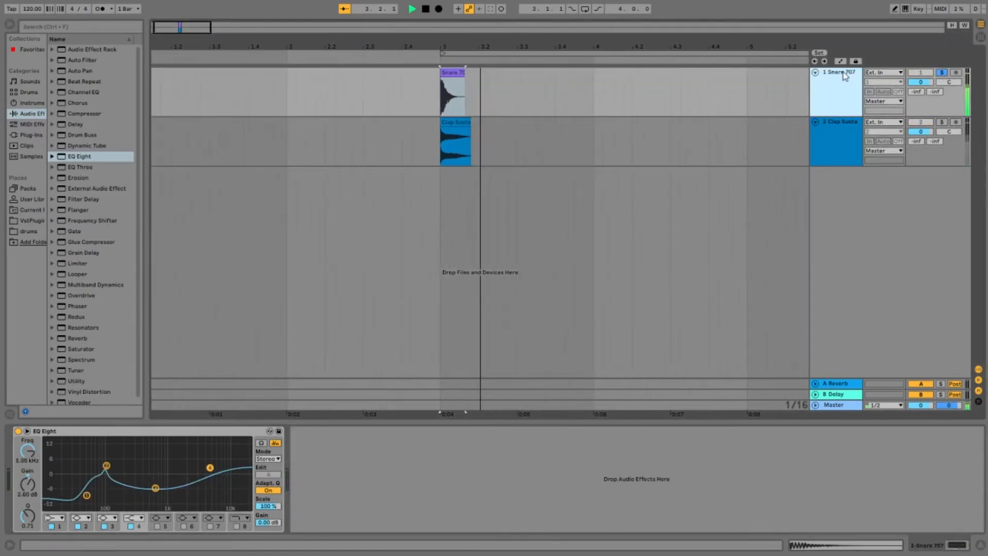
pyautogui.click(18, 431)
pyautogui.click(18, 431)
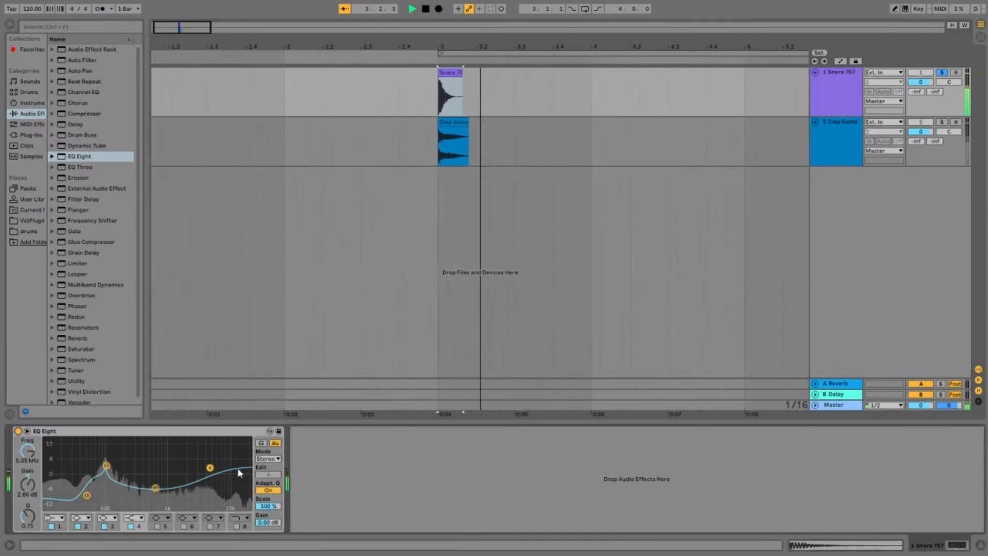
# Step: Move the snare's band 4 high shelf to 1.32 kHz with about 5.3 dB of boost
pyautogui.moveTo(208, 467); pyautogui.dragTo(176, 466)
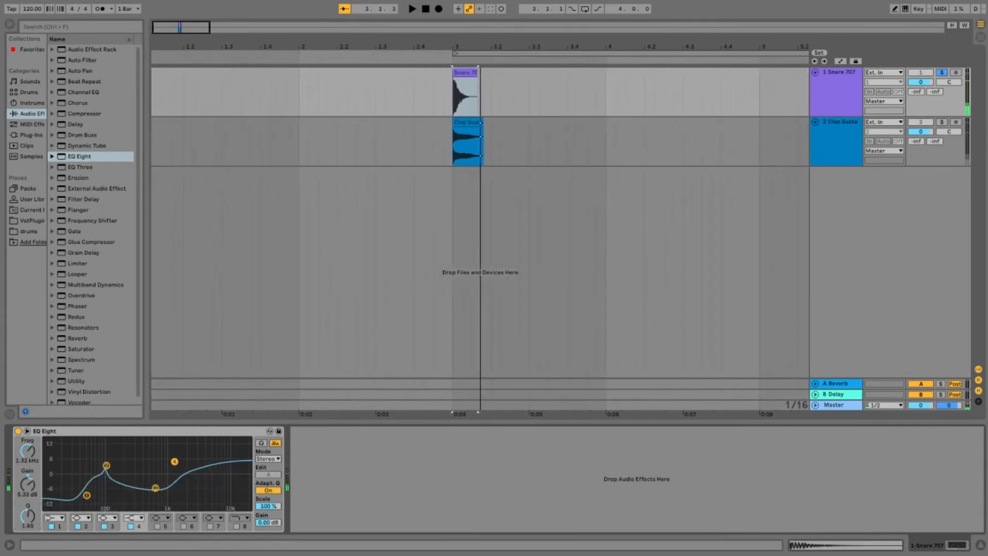
pyautogui.press('space')
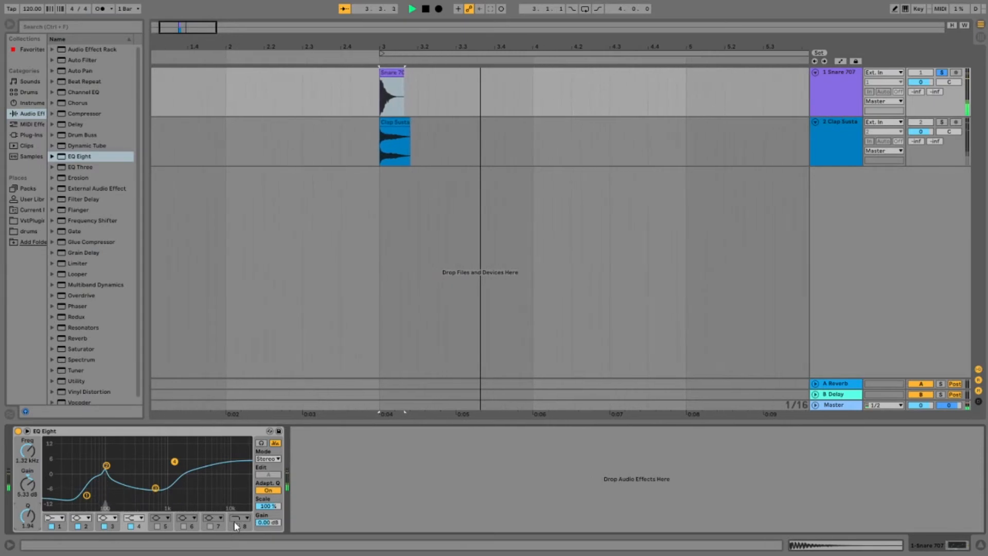
# Step: Enable band 7 in the snare's EQ and dip it about 4.3 dB near 8 kHz with a Q of 0.79
pyautogui.click(212, 524)
pyautogui.moveTo(209, 474)
pyautogui.mouseDown()
pyautogui.moveTo(234, 485)
pyautogui.moveTo(222, 483)
pyautogui.mouseUp()
pyautogui.press('space')
pyautogui.press('space')
pyautogui.press('space')
pyautogui.press('space')
pyautogui.moveTo(27, 515)
pyautogui.mouseDown()
pyautogui.moveTo(28, 531)
pyautogui.moveTo(27, 514)
pyautogui.mouseUp()
pyautogui.press('space')
pyautogui.press('space')
pyautogui.press('space')
pyautogui.press('space')
# Step: Shift the snare's band 7 dip to about 10.9 kHz at about -3.7 dB and replay it
pyautogui.press('space')
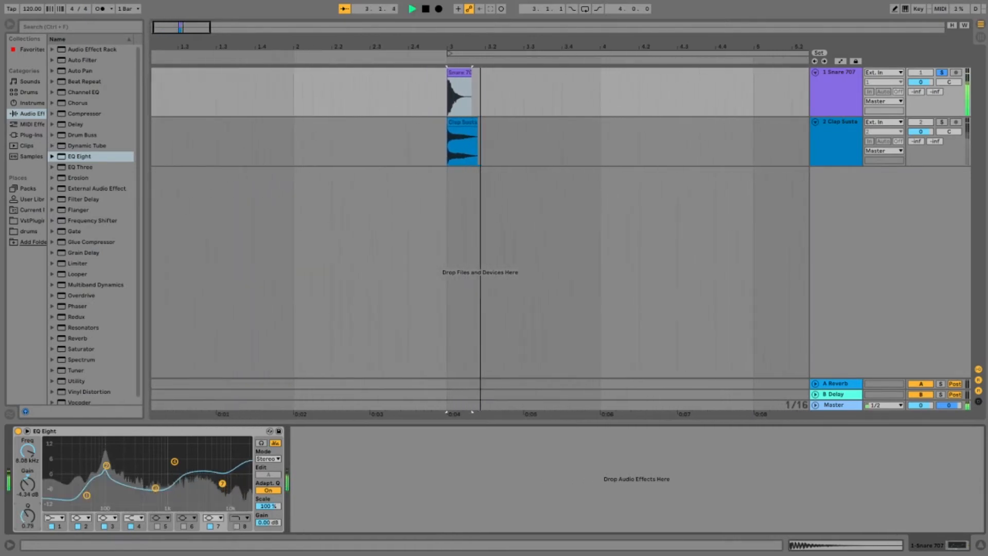
pyautogui.press('space')
pyautogui.moveTo(222, 484); pyautogui.dragTo(230, 483)
pyautogui.press('space')
pyautogui.press('space')
pyautogui.press('space')
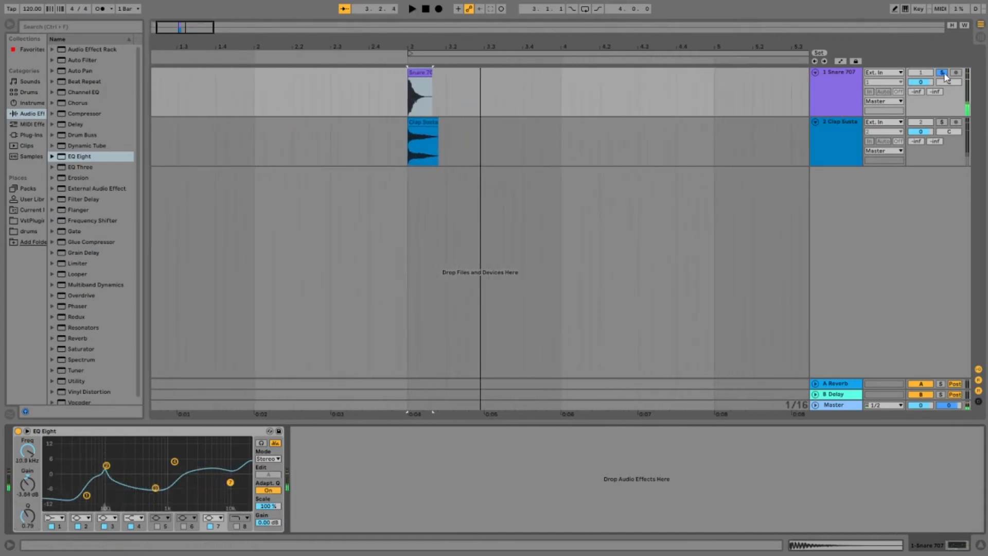
# Step: Unsolo the Snare 707 track and listen to the snare and clap layers together
pyautogui.click(941, 72)
pyautogui.press('space')
# Step: Insert two new audio tracks below the Clap Sustain track
pyautogui.press('space')
pyautogui.press('space')
pyautogui.press('space')
pyautogui.press('space')
pyautogui.press('space')
pyautogui.press('space')
pyautogui.press('space')
pyautogui.click(848, 121)
pyautogui.press('space')
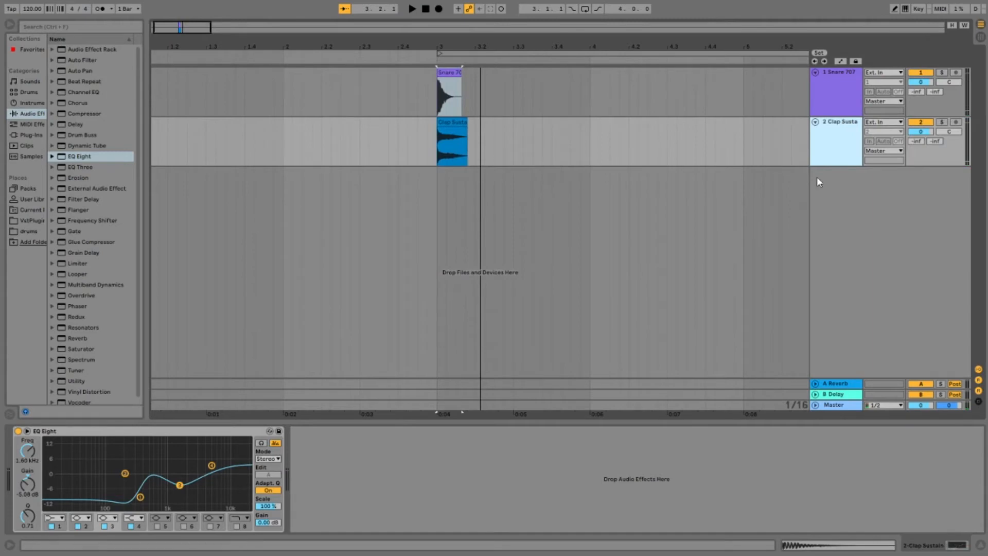
pyautogui.hotkey('ctrl', 't')
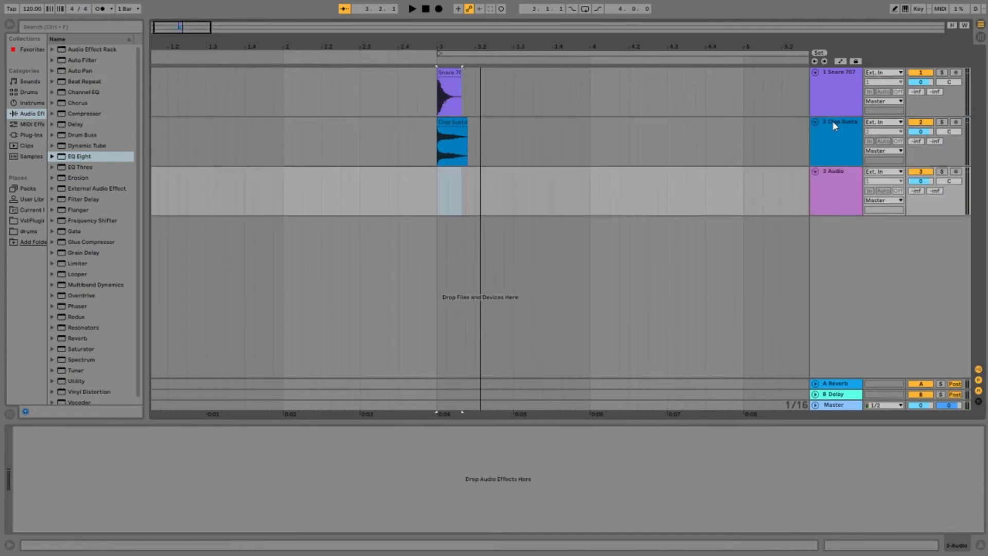
pyautogui.hotkey('ctrl', 't')
# Step: Audition clap samples in the sample library, including Clap White Noise, Clap Wood Block, Clap Woody and Clap Flange Hint, for the next layer
pyautogui.click(847, 173)
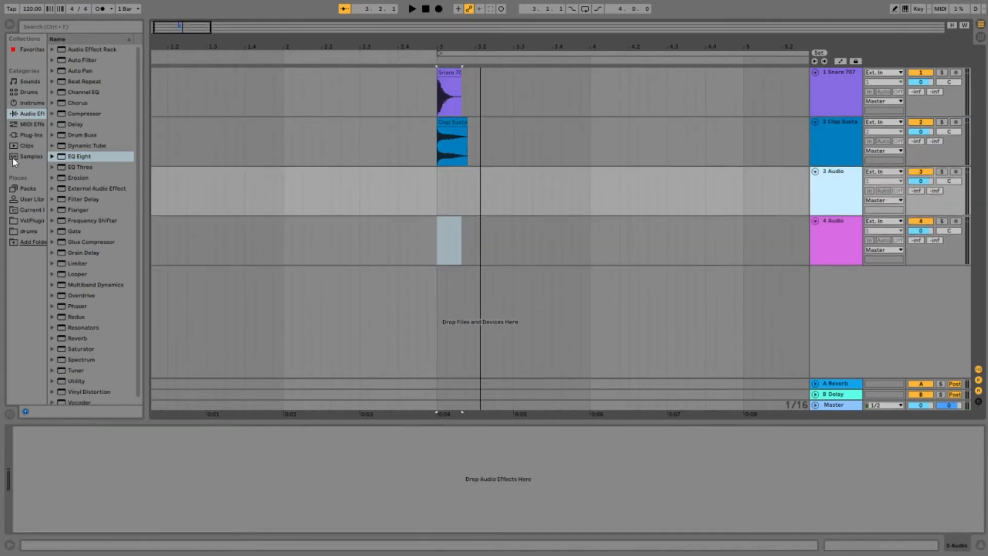
pyautogui.click(26, 155)
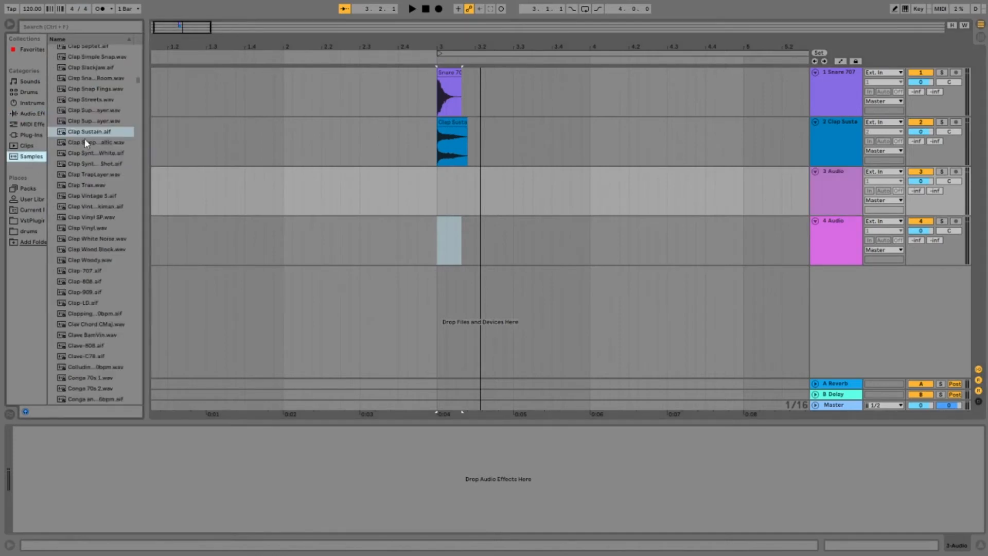
pyautogui.click(81, 153)
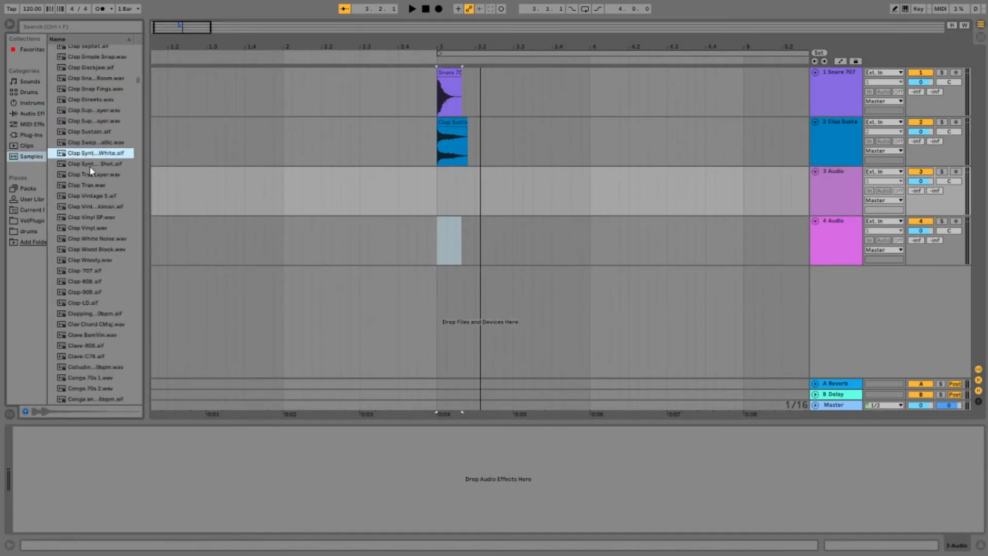
pyautogui.click(91, 240)
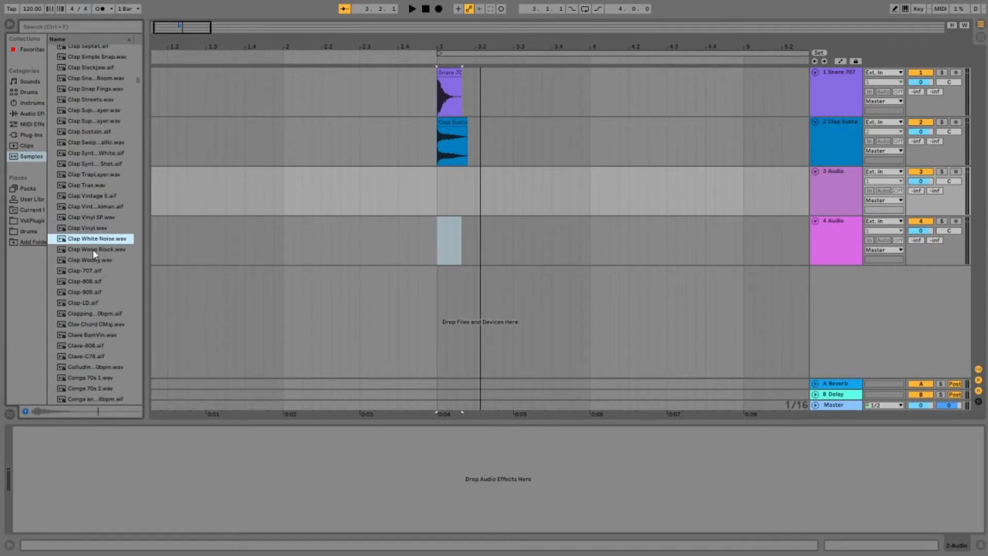
pyautogui.click(93, 249)
pyautogui.click(91, 259)
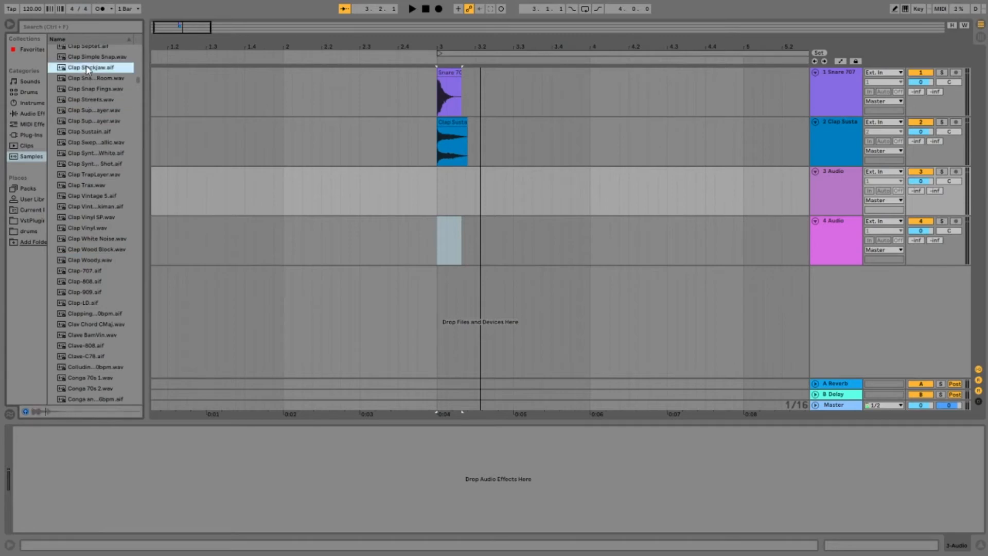
pyautogui.scroll(3, 94, 205)
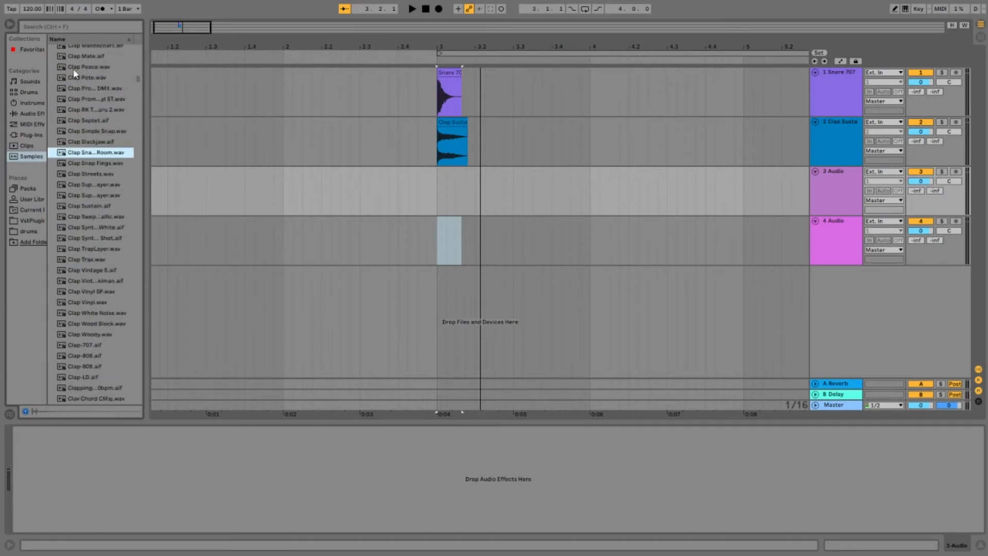
pyautogui.scroll(2, 104, 151)
pyautogui.scroll(3, 106, 173)
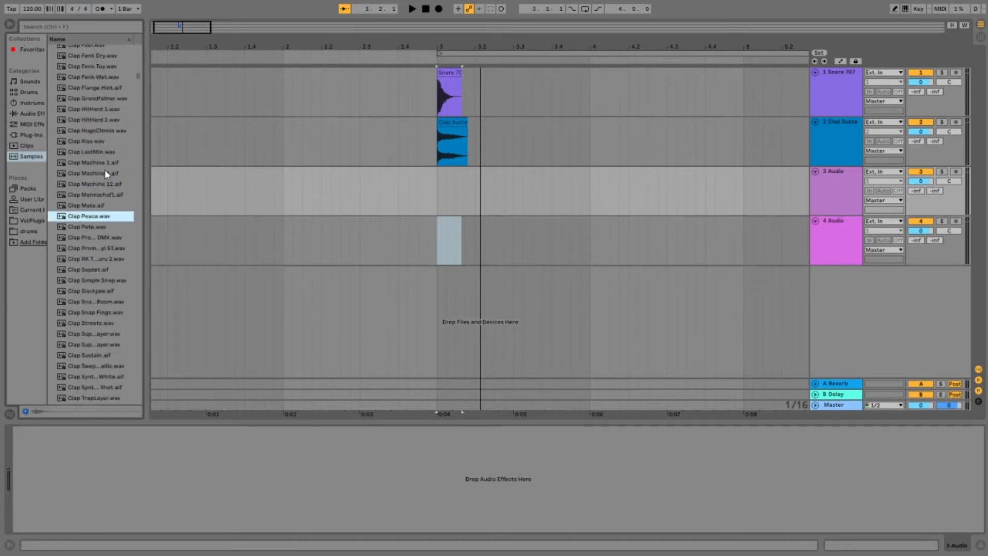
pyautogui.click(91, 125)
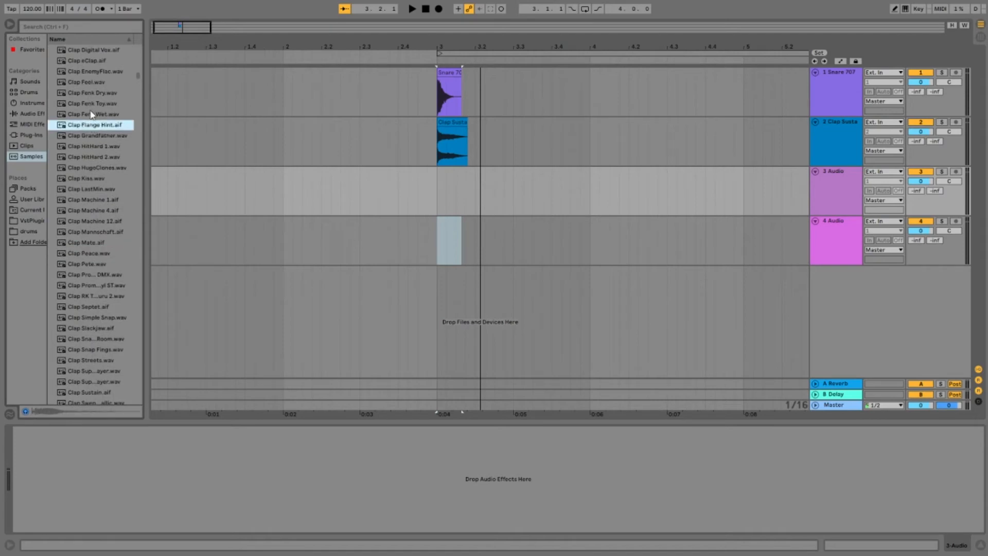
# Step: Place the Clap Flange Hint sample on track 3 at the start of bar 3 and play all three layers
pyautogui.moveTo(412, 212); pyautogui.dragTo(432, 211)
pyautogui.press('space')
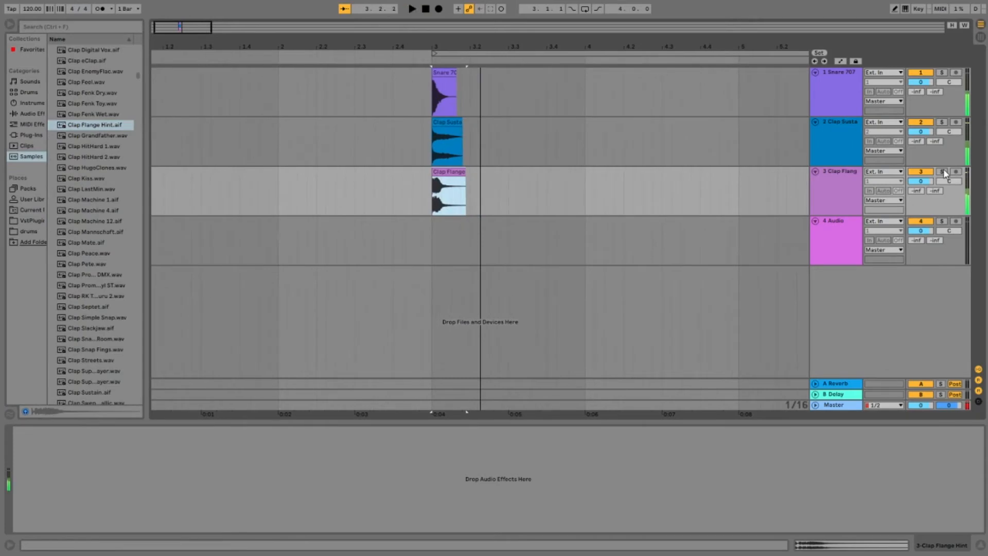
pyautogui.press('space')
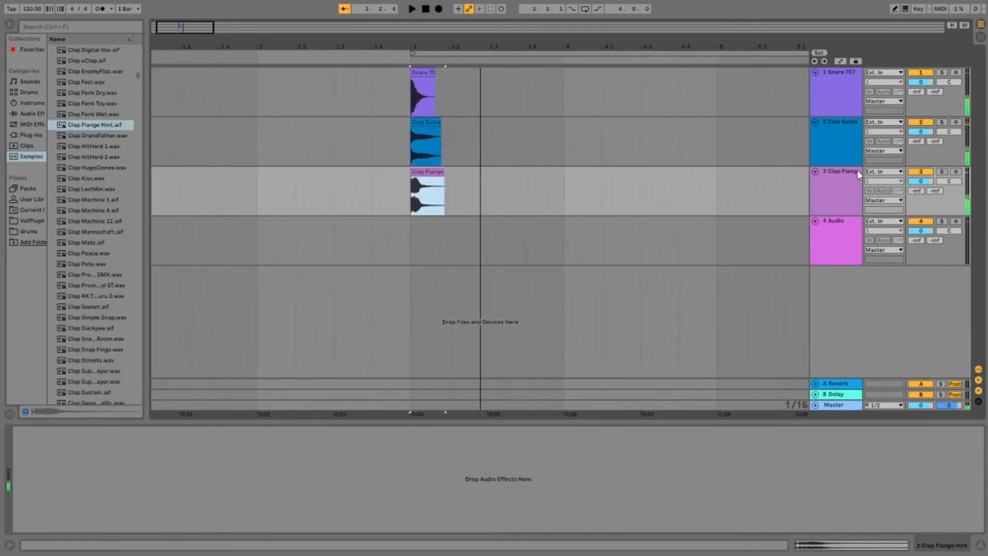
# Step: Add an EQ Eight to the Clap Flange Hint track and play the layers
pyautogui.click(857, 170)
pyautogui.click(28, 136)
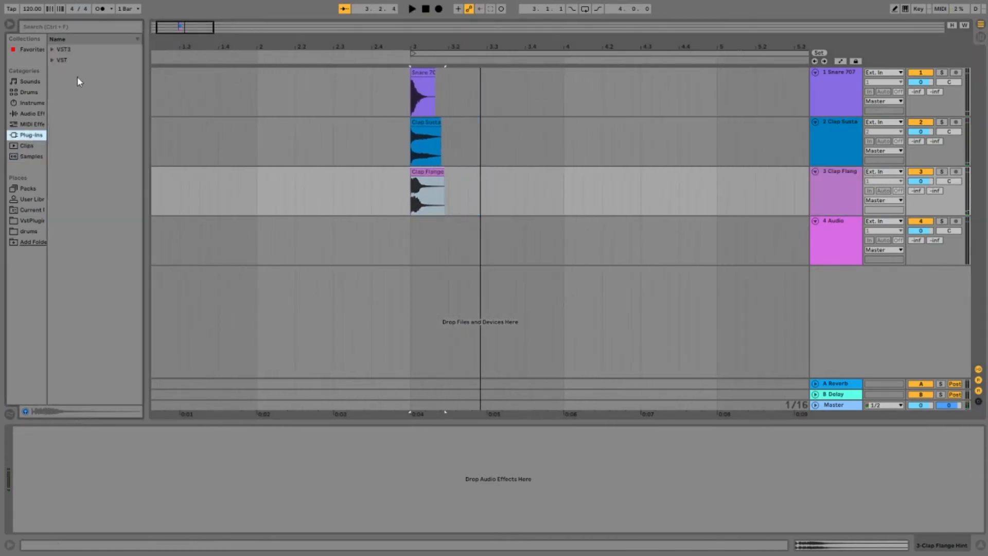
pyautogui.click(29, 116)
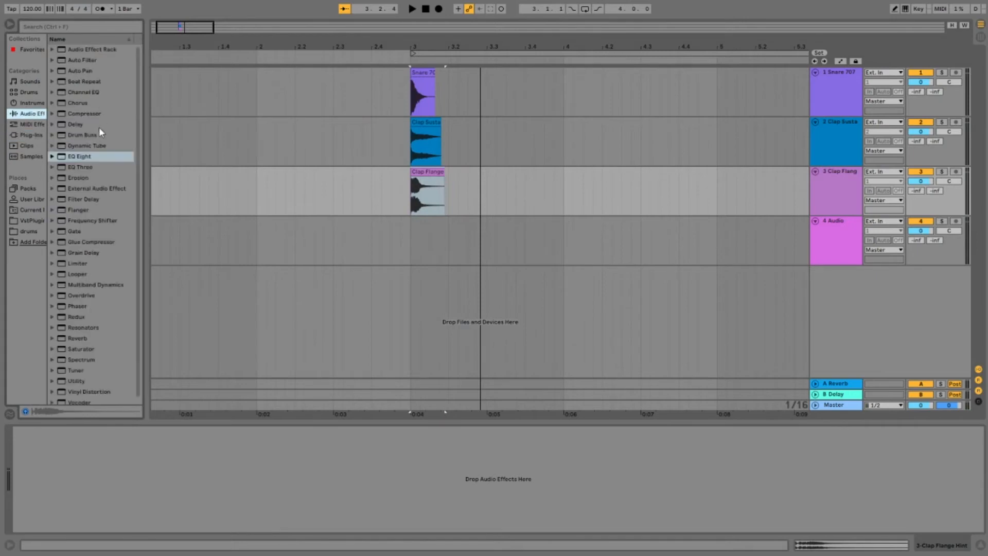
pyautogui.doubleClick(88, 159)
pyautogui.press('space')
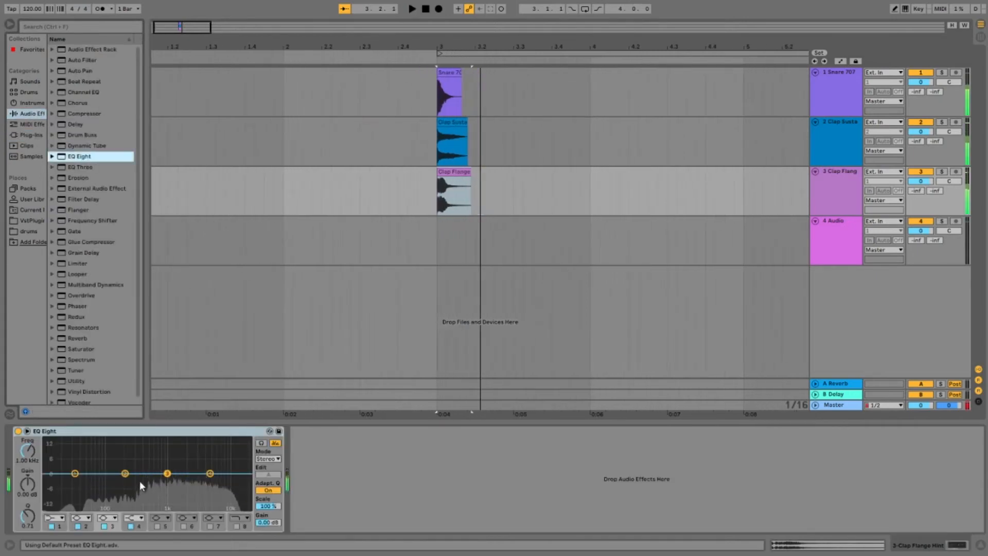
# Step: Shape the Clap Flange Hint EQ while listening: cut the lows, set band 2 to 527 Hz at -5.33 dB, dip band 3 and slightly raise band 4
pyautogui.moveTo(121, 472); pyautogui.dragTo(150, 486)
pyautogui.press('space')
pyautogui.press('space')
pyautogui.press('space')
pyautogui.click(166, 477)
pyautogui.press('space')
pyautogui.press('space')
pyautogui.press('space')
pyautogui.press('space')
pyautogui.press('space')
pyautogui.press('space')
pyautogui.press('space')
pyautogui.press('space')
# Step: Solo the Clap Flange Hint track and compare its sound with the EQ Eight on and bypassed
pyautogui.press('space')
pyautogui.press('space')
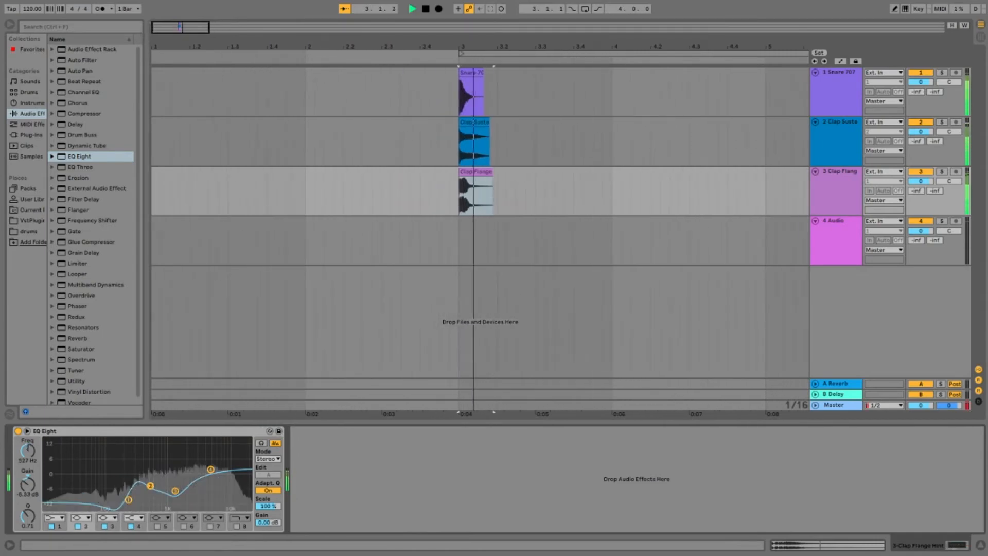
pyautogui.press('space')
pyautogui.click(942, 171)
pyautogui.press('space')
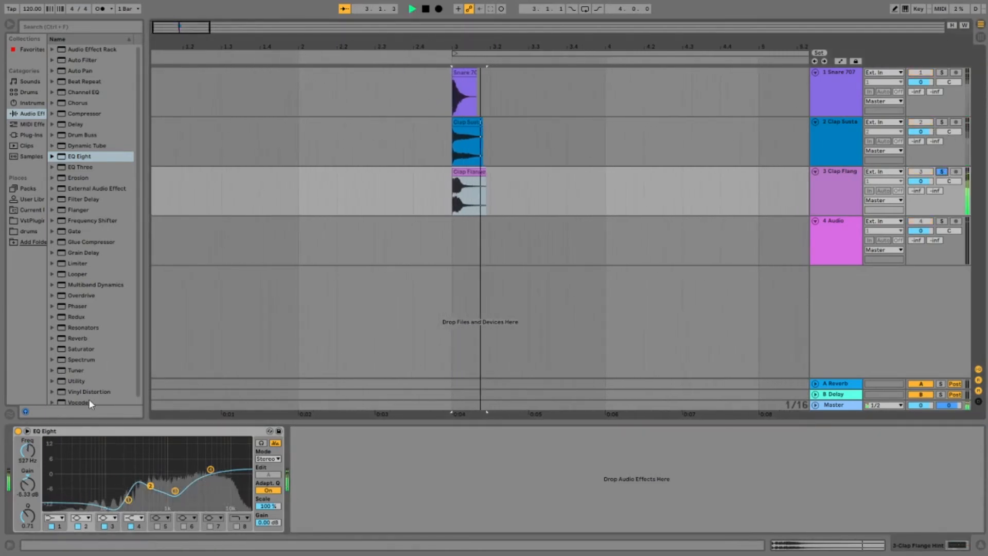
pyautogui.click(18, 431)
pyautogui.press('space')
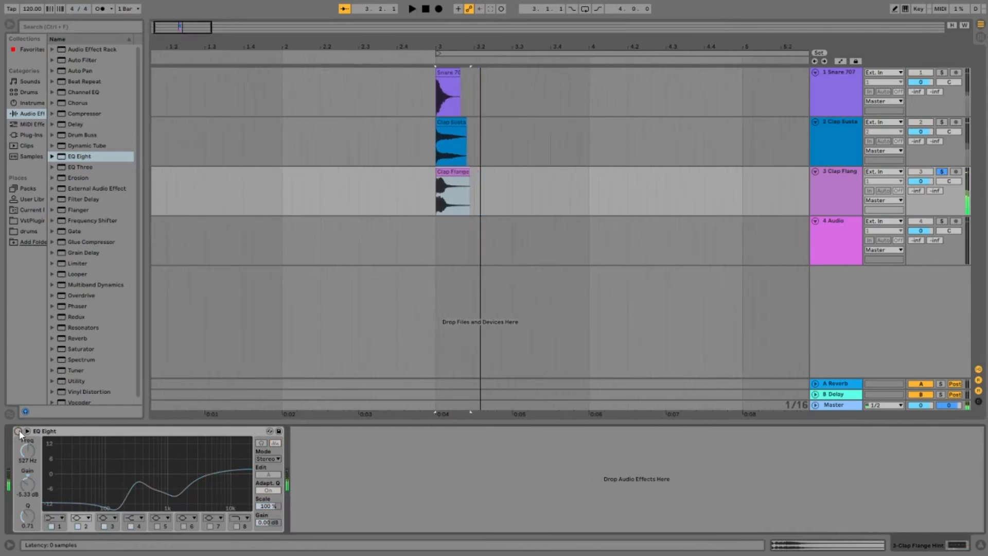
pyautogui.click(18, 431)
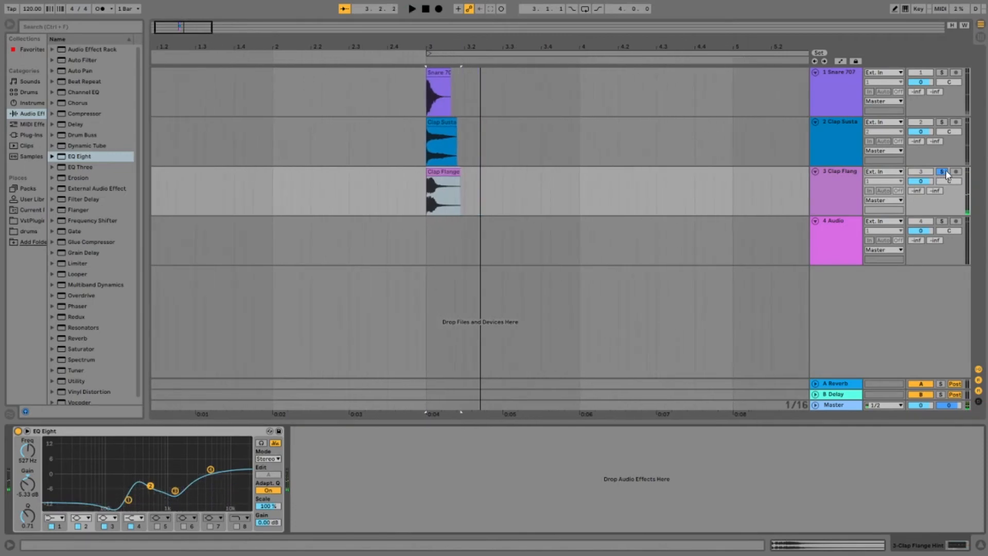
# Step: Clear the solos and set the track volumes to -4.0 dB for Snare 707, -3.7 dB for Clap Sustain and -2.2 dB for Clap Flange Hint
pyautogui.click(941, 122)
pyautogui.click(941, 73)
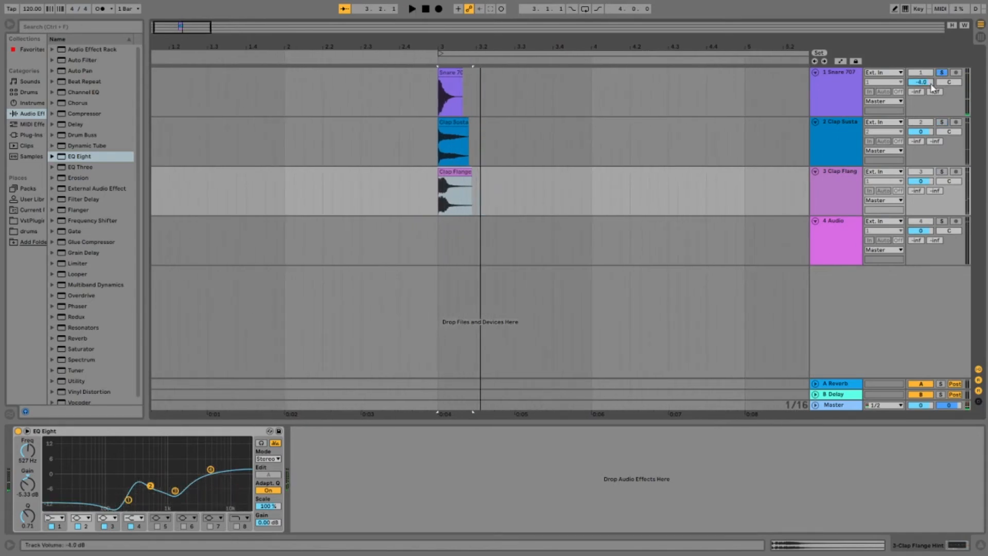
pyautogui.click(942, 73)
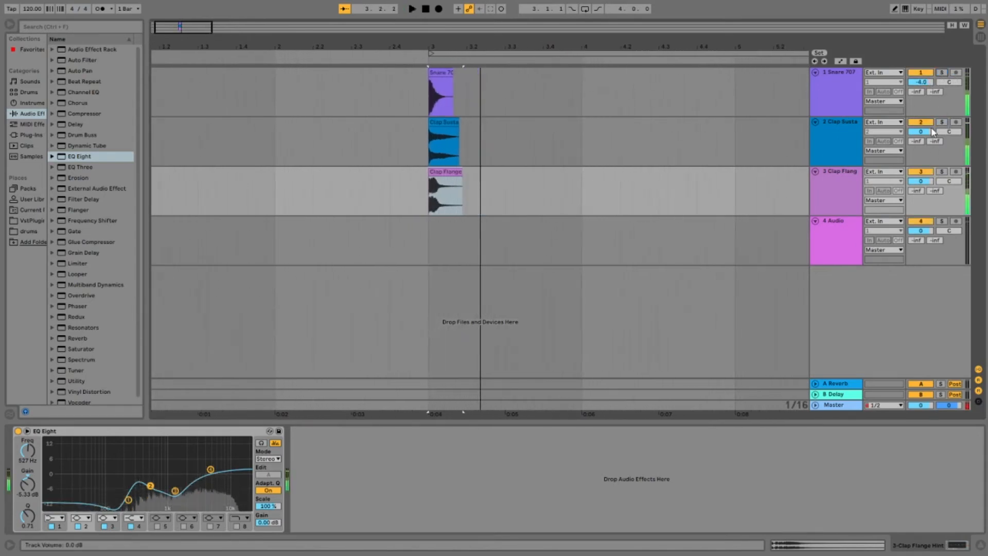
pyautogui.moveTo(923, 132); pyautogui.dragTo(926, 185)
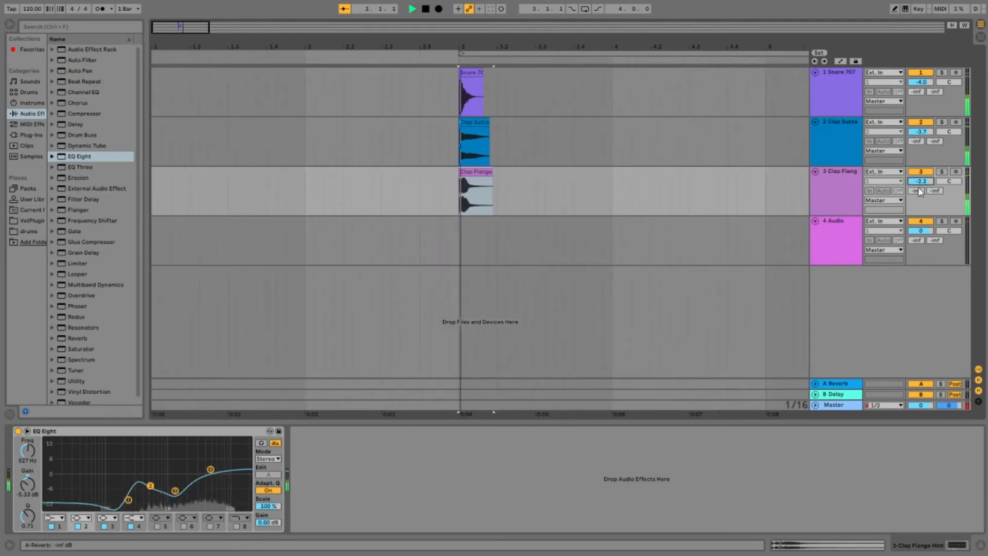
# Step: Audition tom samples in the sample library for track 4, from Tom 70s MPC 1 through the Tom 505 ASR sounds
pyautogui.click(841, 221)
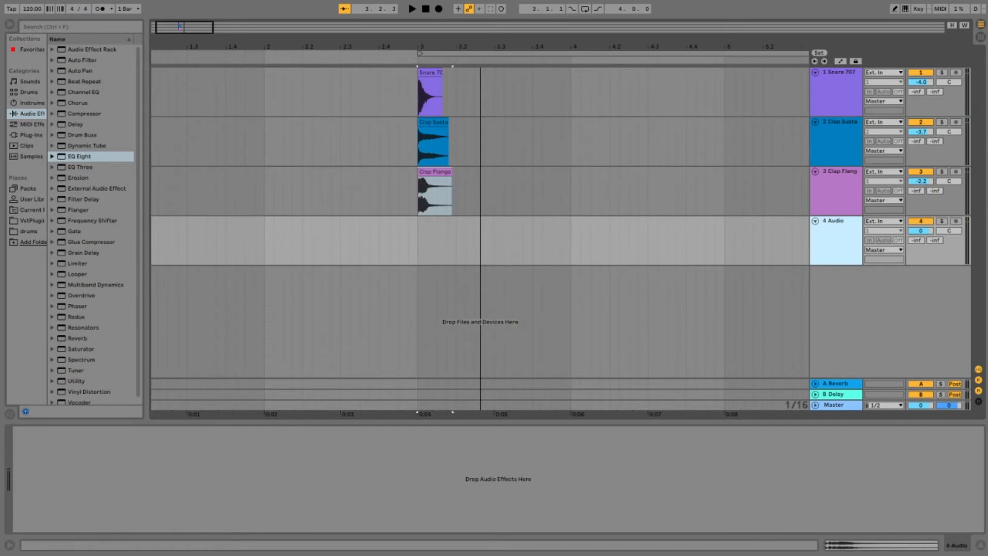
pyautogui.click(31, 156)
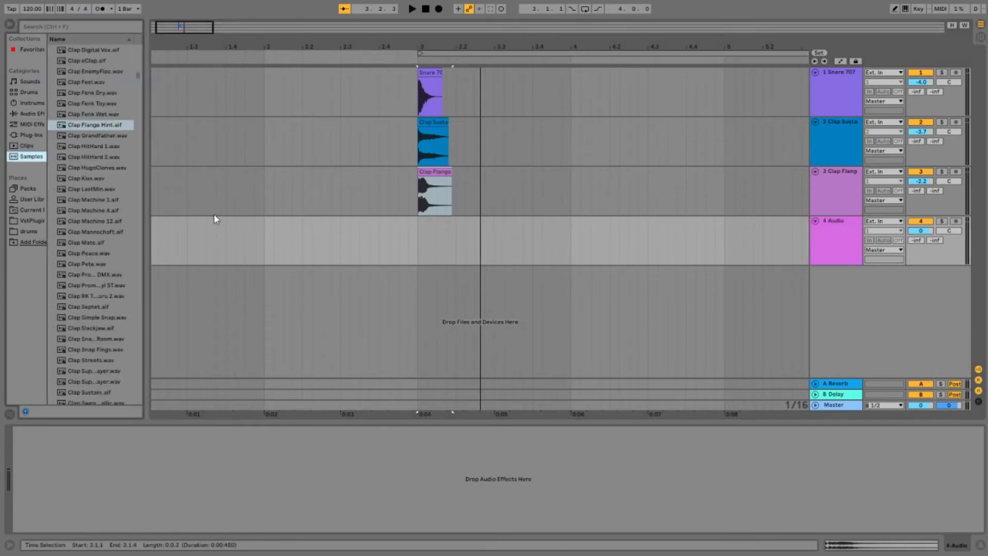
pyautogui.scroll(-20, 112, 316)
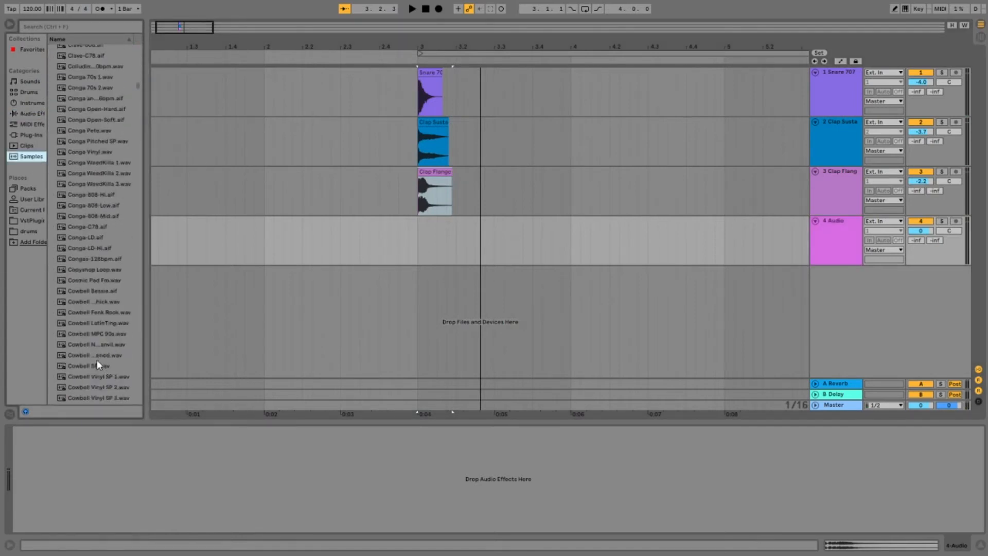
pyautogui.scroll(-10, 96, 366)
pyautogui.moveTo(137, 107); pyautogui.dragTo(146, 348)
pyautogui.scroll(-5, 90, 346)
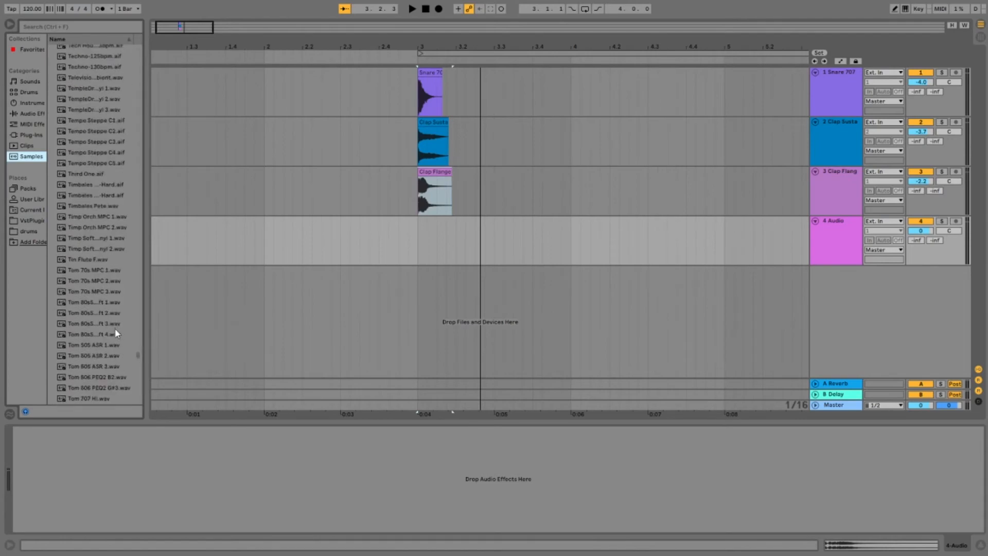
pyautogui.click(82, 272)
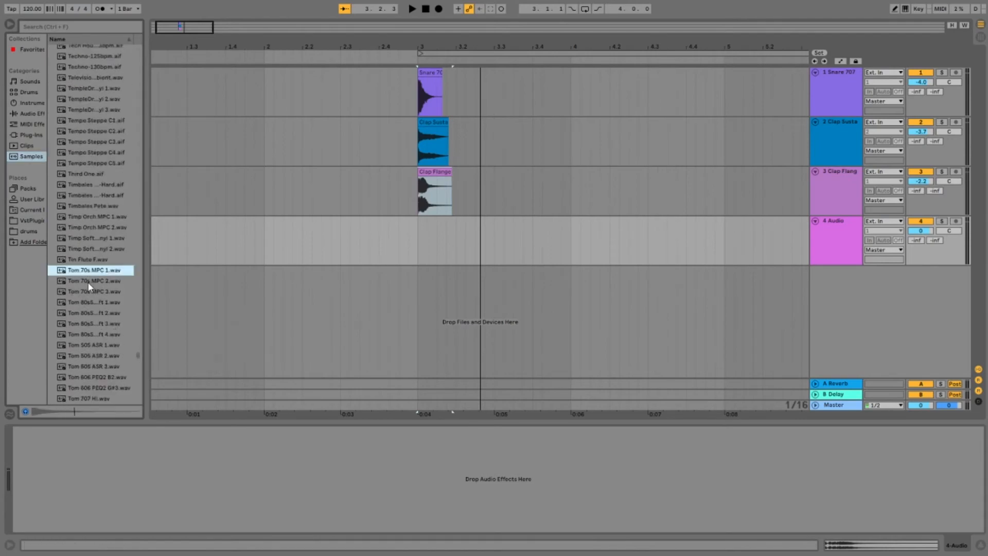
pyautogui.click(86, 281)
pyautogui.click(85, 292)
pyautogui.click(86, 303)
pyautogui.click(85, 313)
pyautogui.click(85, 323)
pyautogui.click(84, 334)
pyautogui.click(82, 344)
pyautogui.scroll(-2, 102, 344)
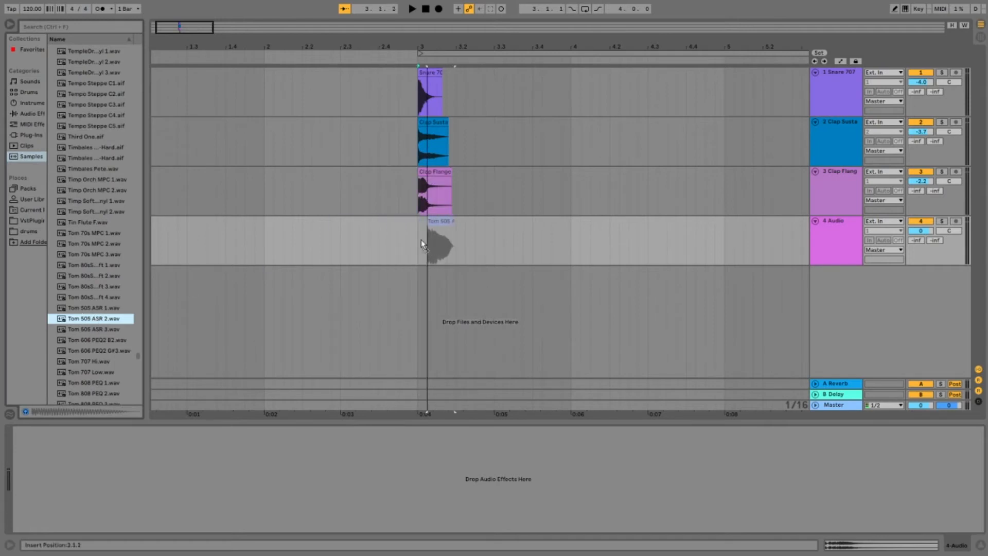
# Step: Place the Tom 505 ASR 2 sample on track 4 at the start of bar 3 and play it soloed
pyautogui.moveTo(421, 239); pyautogui.dragTo(420, 239)
pyautogui.press('space')
pyautogui.click(943, 221)
pyautogui.press('space')
pyautogui.press('space')
pyautogui.press('space')
pyautogui.press('space')
pyautogui.press('space')
pyautogui.press('space')
pyautogui.press('space')
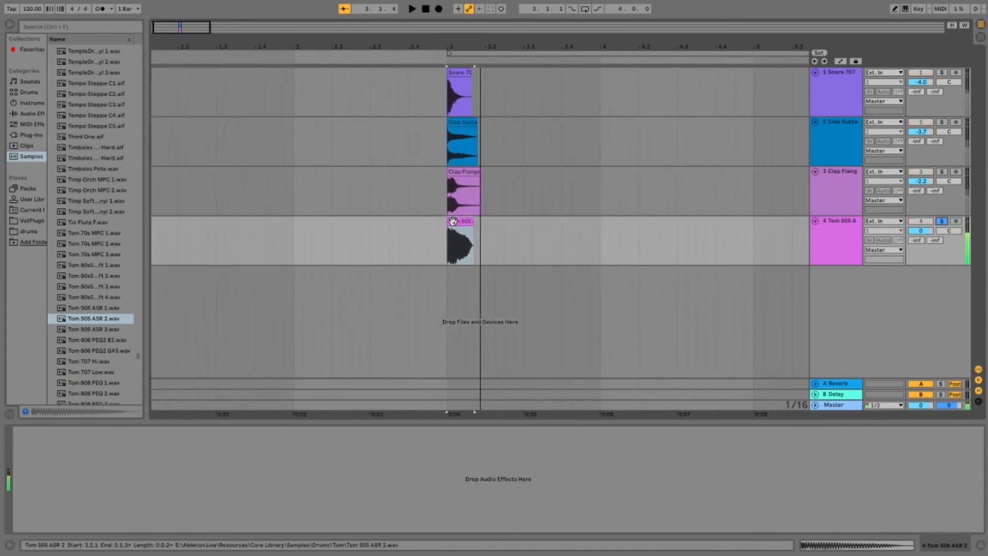
# Step: Add an EQ Eight followed by a Spectrum to the Tom 505 ASR 2 track and collapse the EQ Eight
pyautogui.doubleClick(453, 221)
pyautogui.click(858, 222)
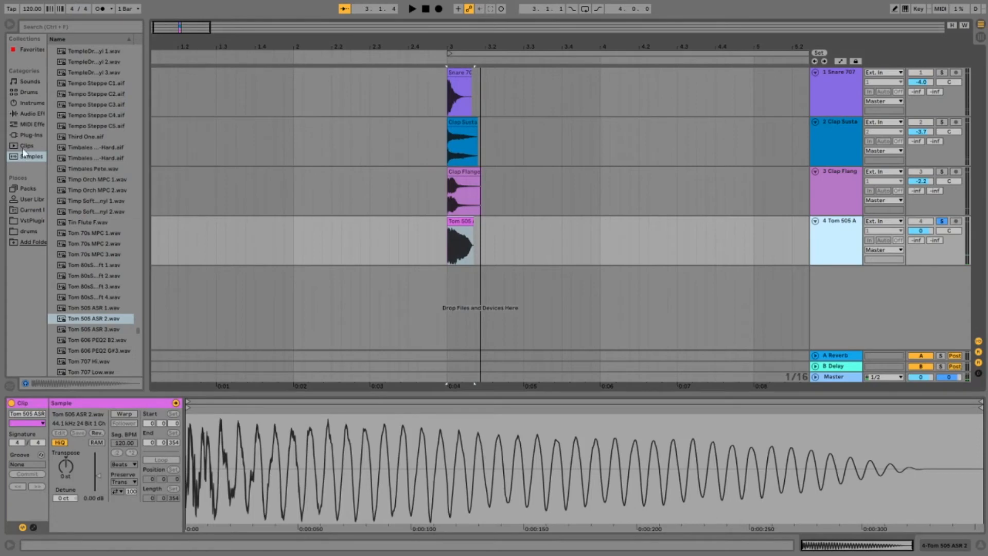
pyautogui.click(29, 124)
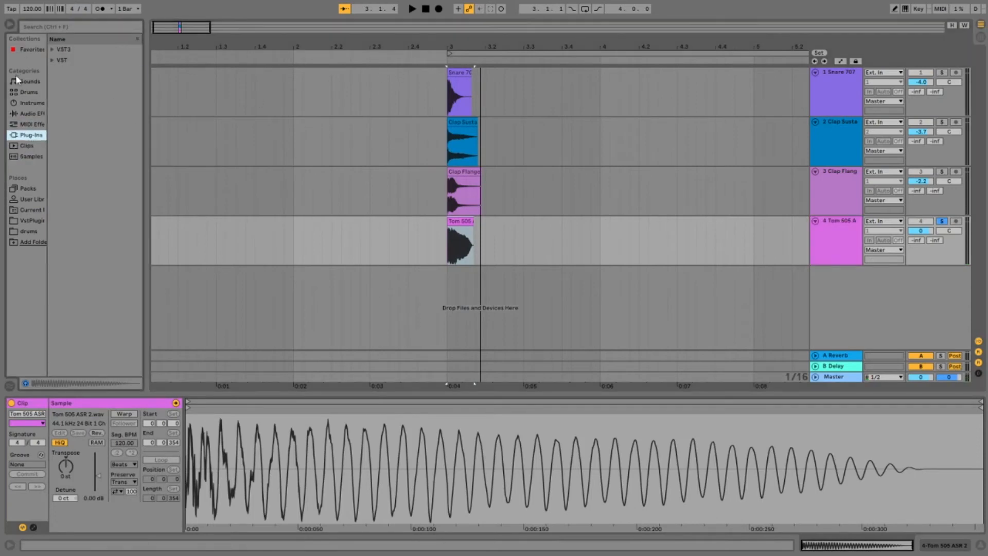
pyautogui.click(32, 114)
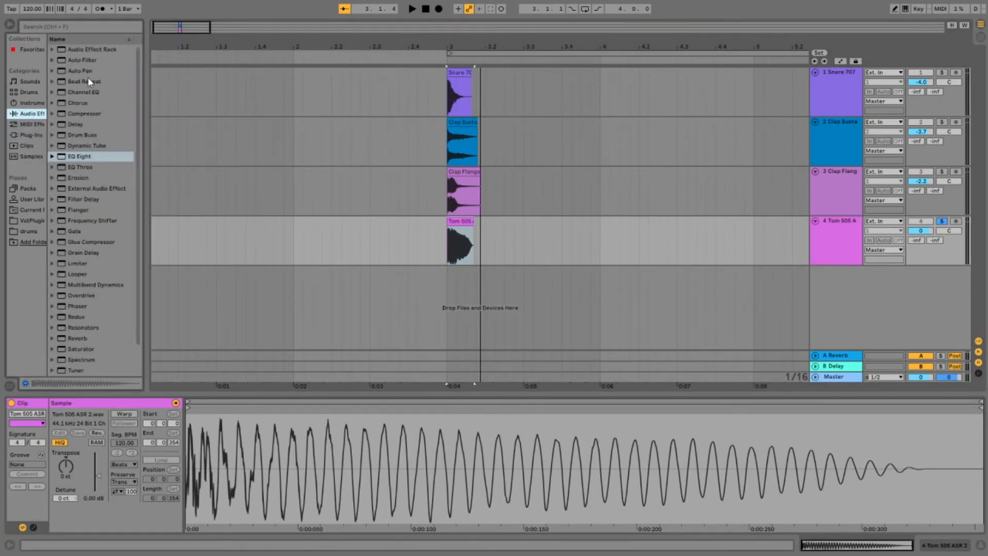
pyautogui.doubleClick(79, 157)
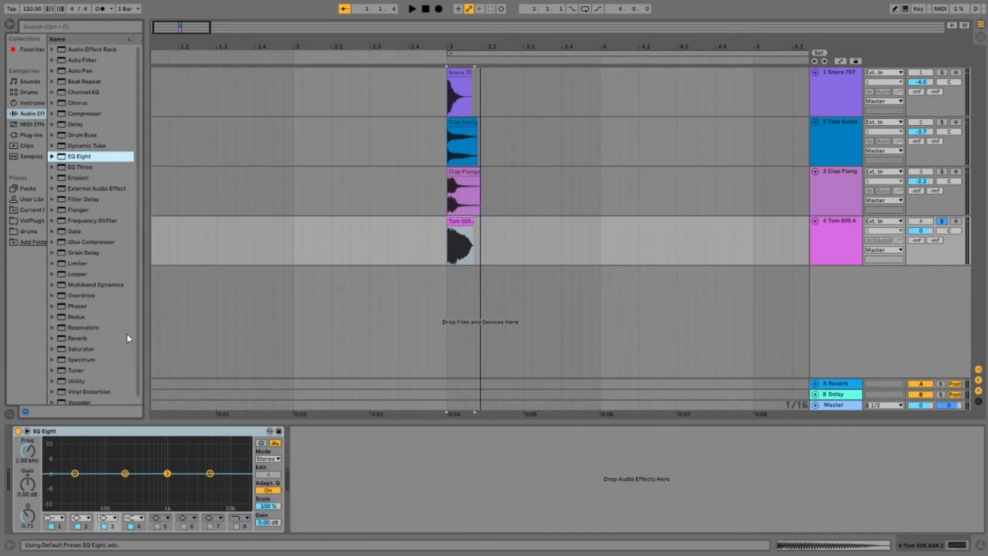
pyautogui.doubleClick(79, 359)
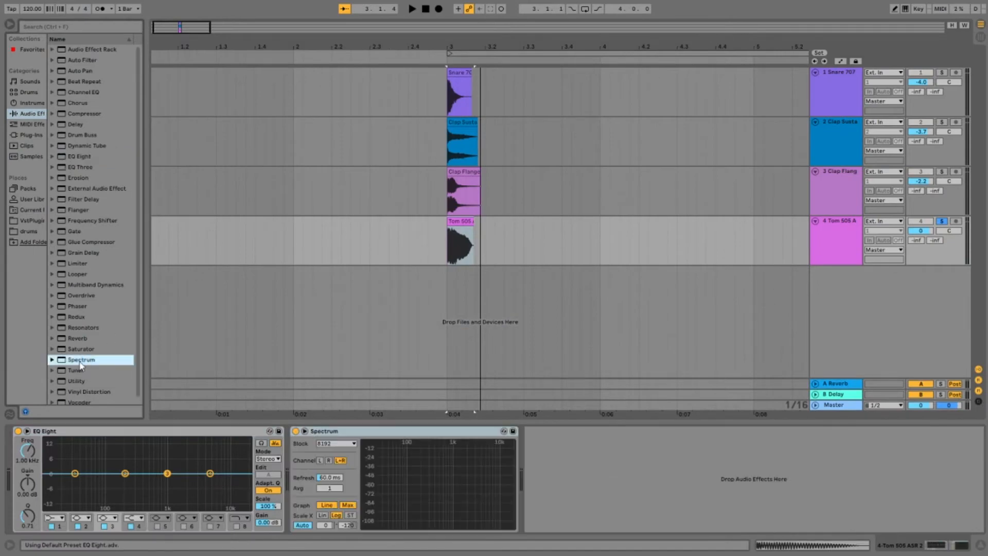
pyautogui.doubleClick(76, 433)
# Step: Play the soloed tom and read the frequency and note of its main peak in Spectrum
pyautogui.press('space')
pyautogui.moveTo(153, 452)
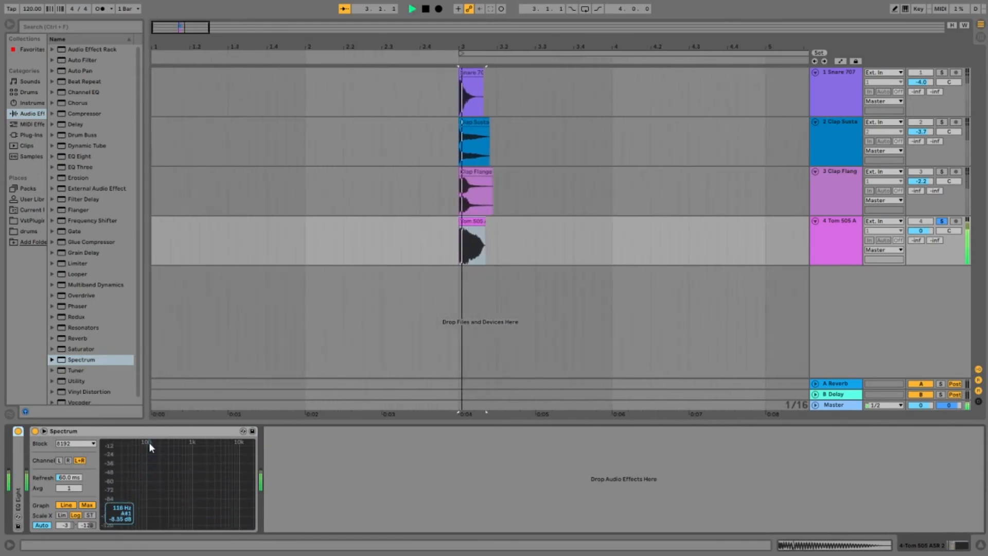
pyautogui.press('space')
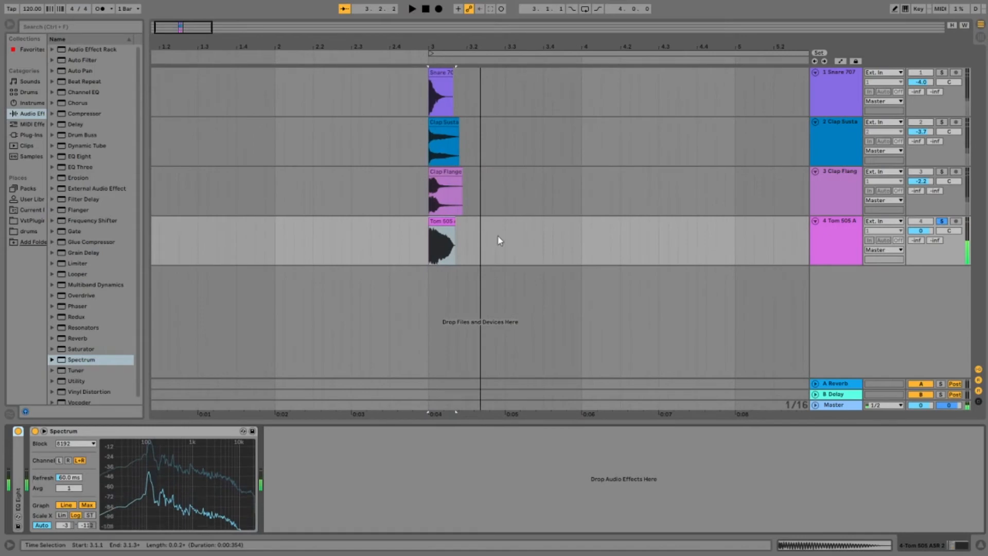
# Step: Transpose the Tom 505 ASR 2 clip to -5 st and check its main peak in Spectrum
pyautogui.click(441, 222)
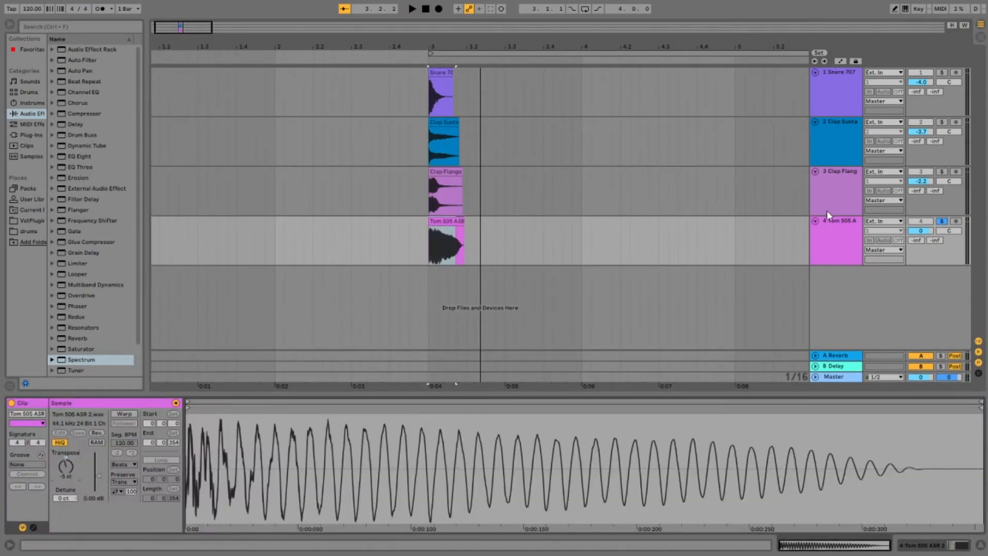
pyautogui.click(838, 223)
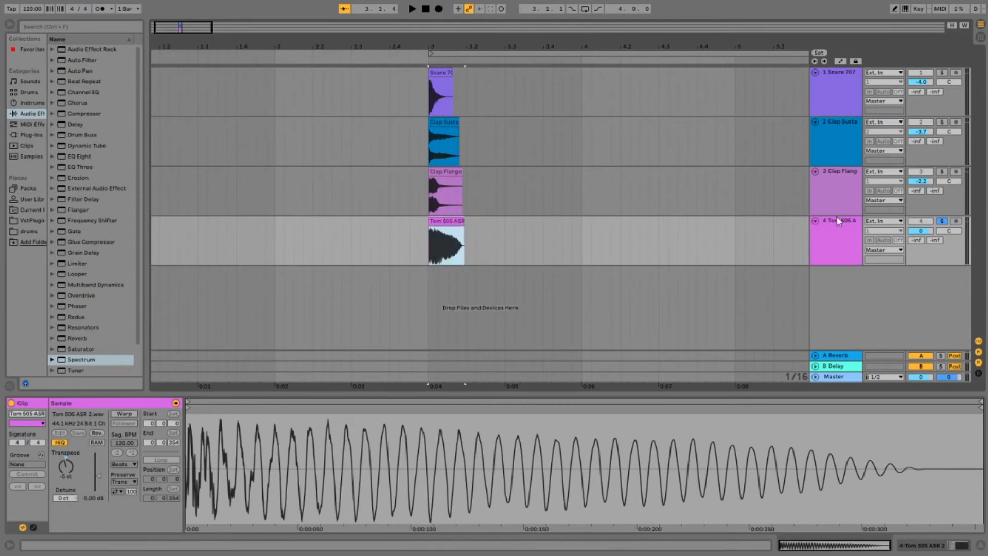
pyautogui.click(838, 221)
pyautogui.press('space')
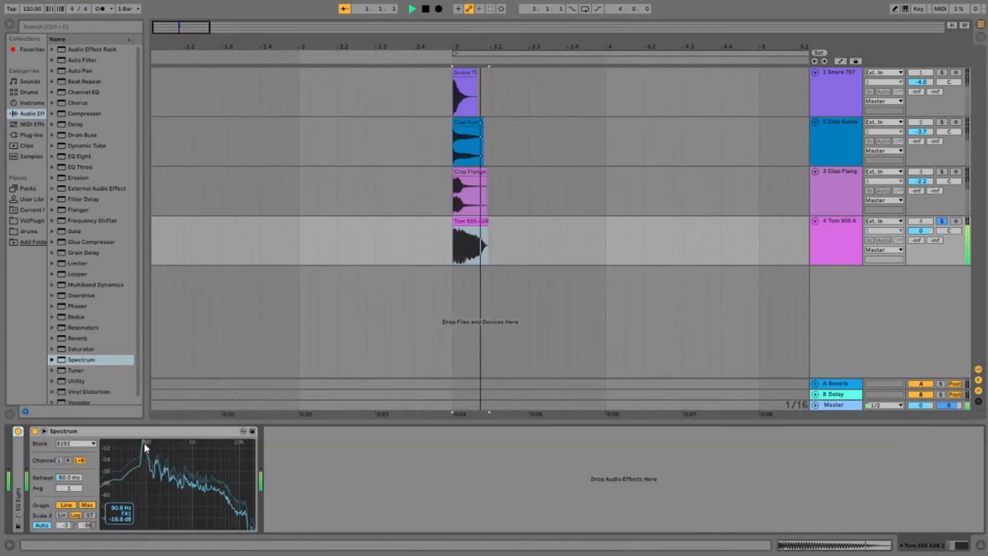
pyautogui.press('space')
# Step: Set the Tom 505 ASR 2 clip's transposition to -3 st and check its main peak in Spectrum
pyautogui.click(463, 222)
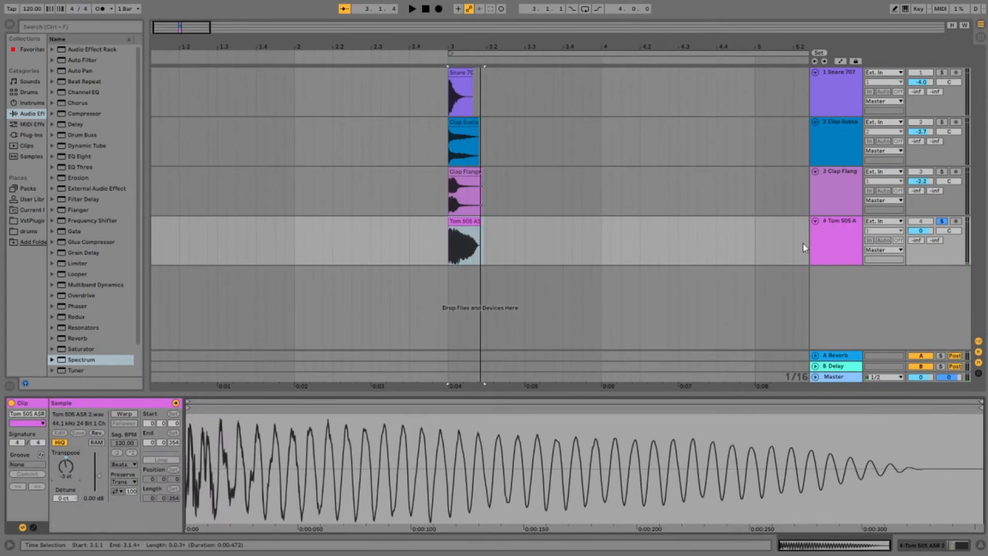
pyautogui.click(842, 222)
pyautogui.click(848, 221)
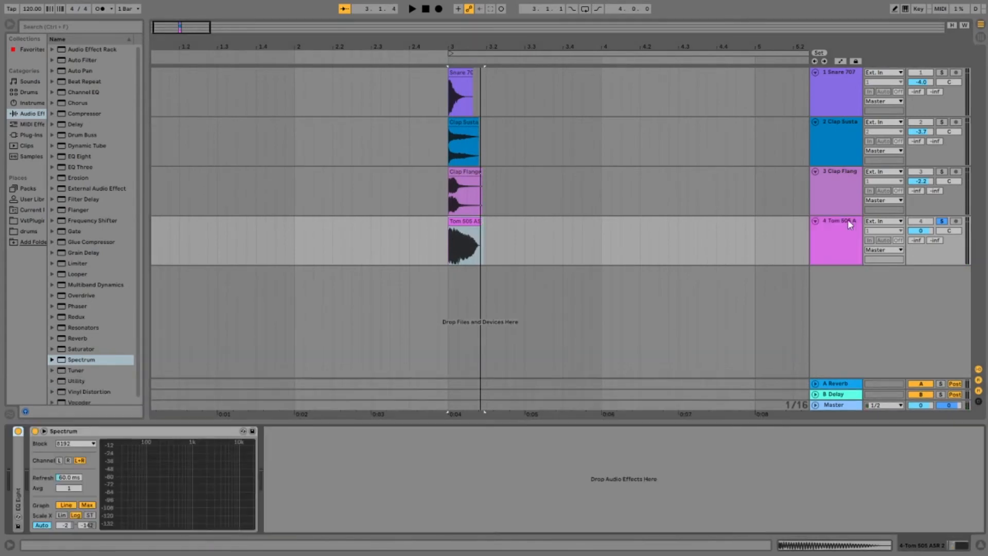
pyautogui.press('space')
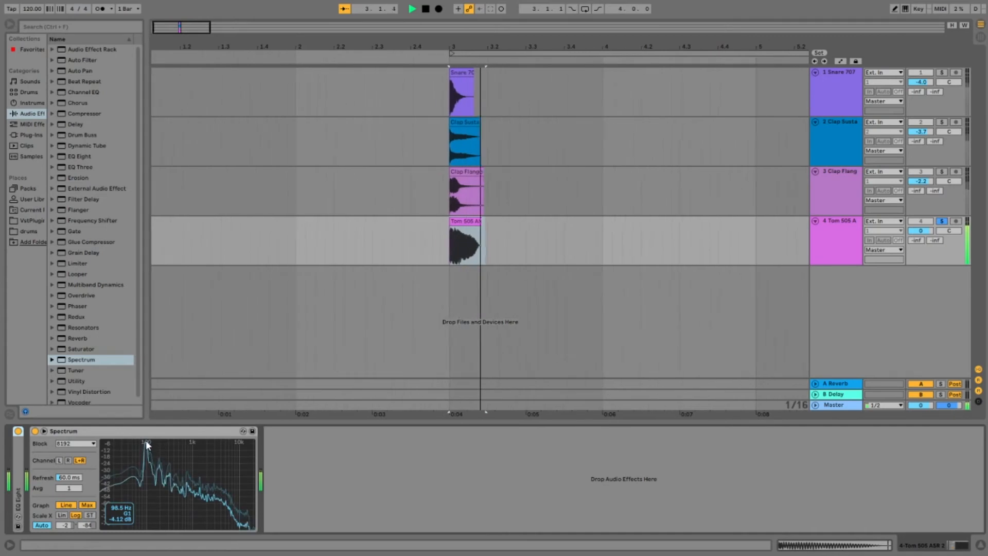
pyautogui.press('space')
pyautogui.press('space')
pyautogui.press('space')
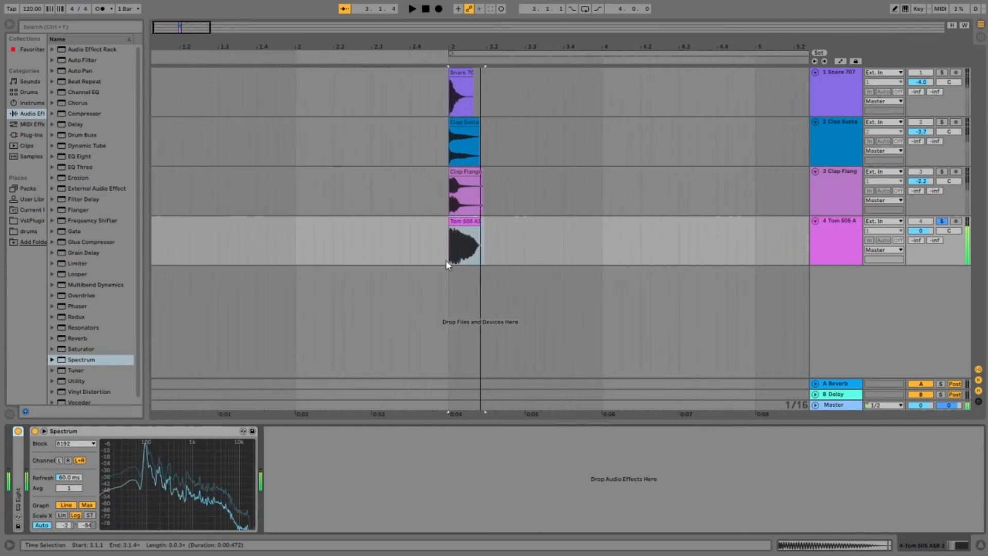
# Step: Open the sample settings of the Tom 505 ASR 2 clip
pyautogui.doubleClick(465, 223)
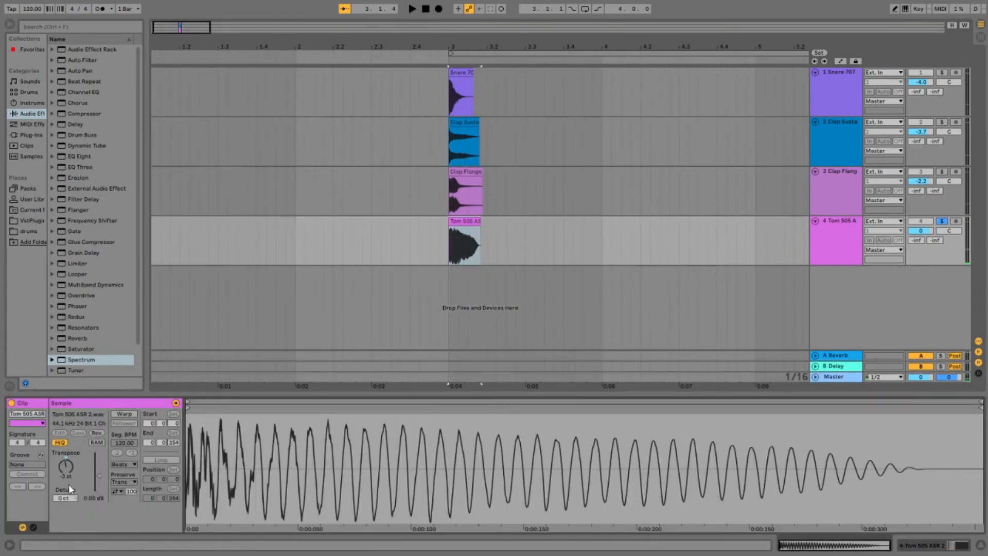
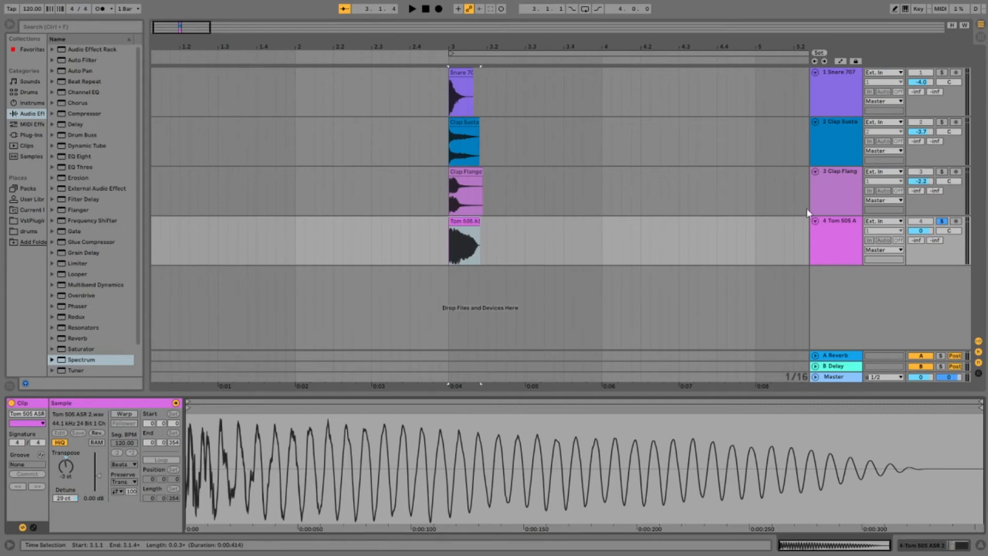
# Step: Play the soloed tom and check the frequency and note of its main peak in Spectrum
pyautogui.click(840, 218)
pyautogui.doubleClick(834, 226)
pyautogui.press('space')
pyautogui.press('space')
pyautogui.press('space')
pyautogui.moveTo(147, 443)
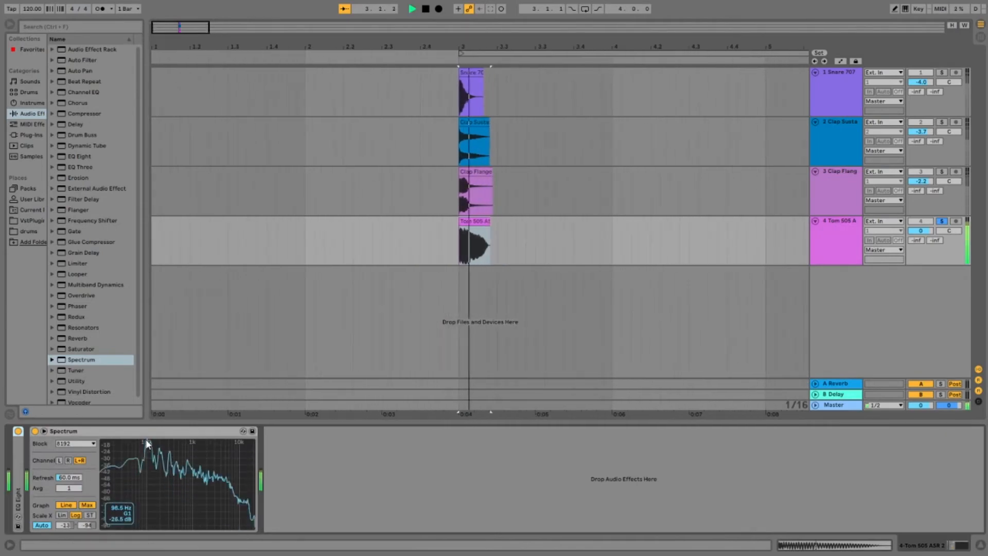
pyautogui.press('space')
pyautogui.press('space')
pyautogui.press('space')
pyautogui.press('space')
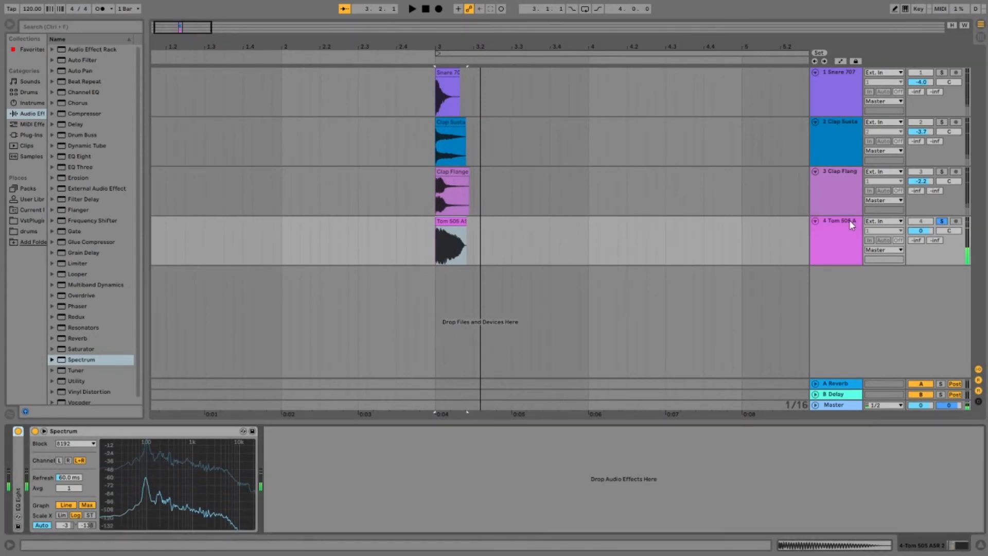
# Step: Unsolo the tom track, play it with the other layers and remove Spectrum from its device chain
pyautogui.click(30, 125)
pyautogui.click(942, 221)
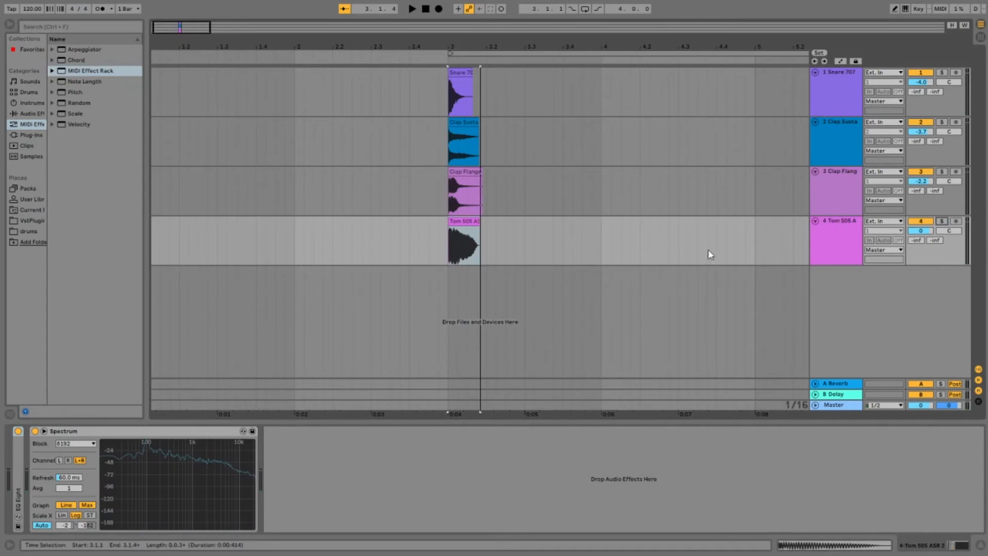
pyautogui.click(130, 434)
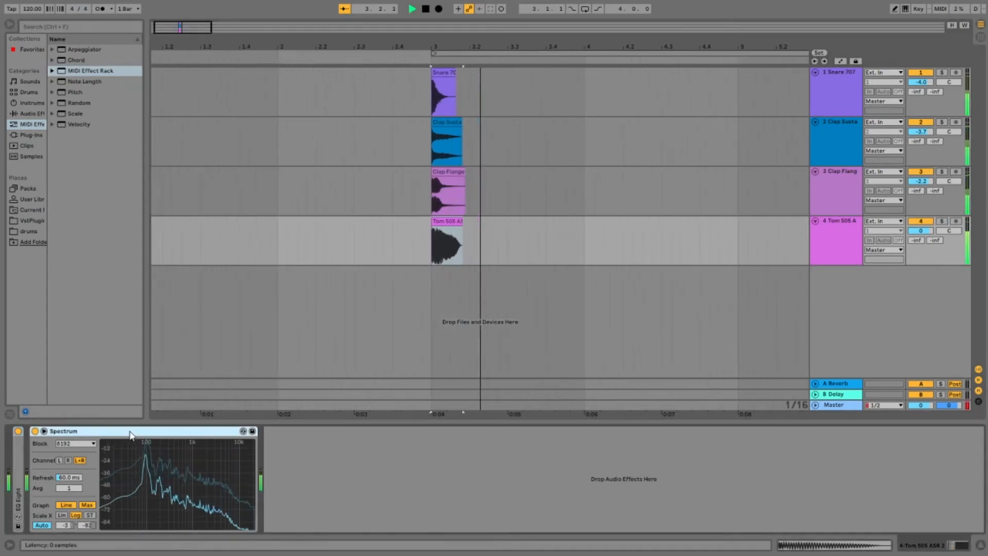
pyautogui.press('space')
pyautogui.press('Delete')
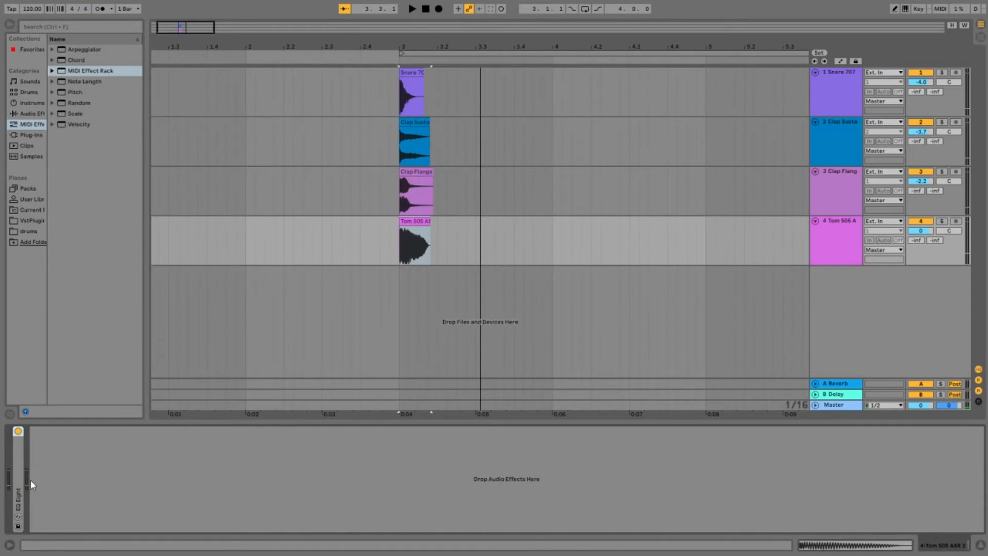
# Step: Set band 3 of the tom's EQ Eight to 100 Hz with a narrow 6.87 dB boost
pyautogui.doubleClick(17, 481)
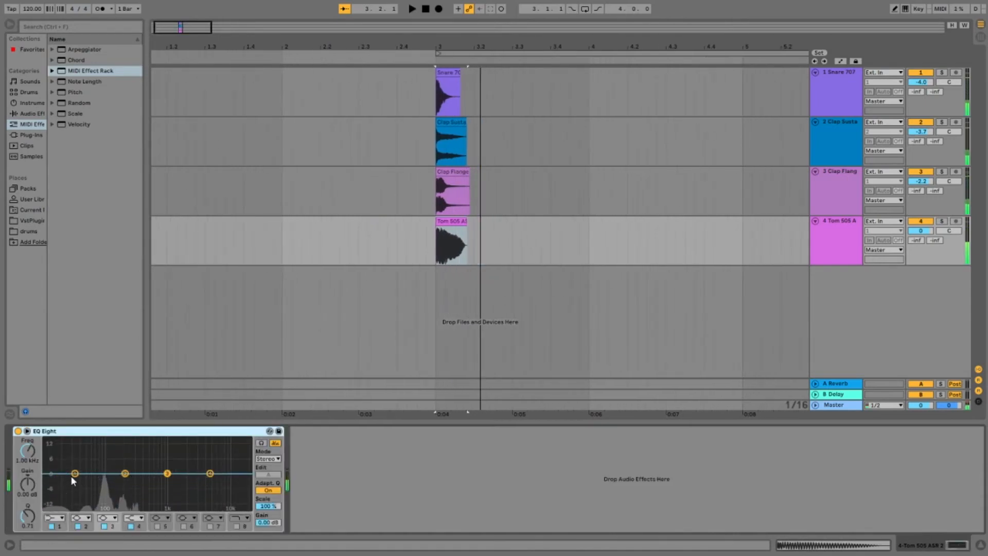
pyautogui.click(30, 452)
pyautogui.write('10')
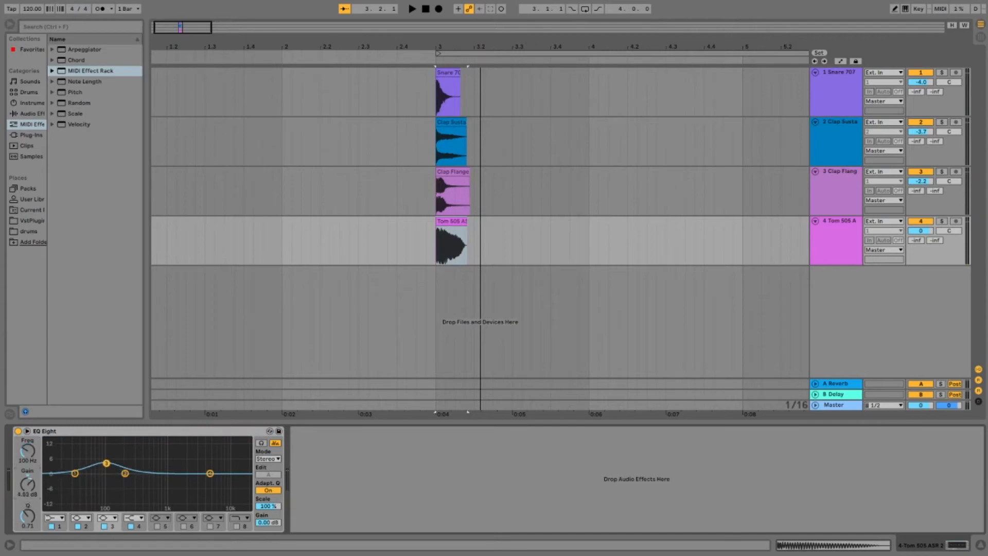
pyautogui.press('space')
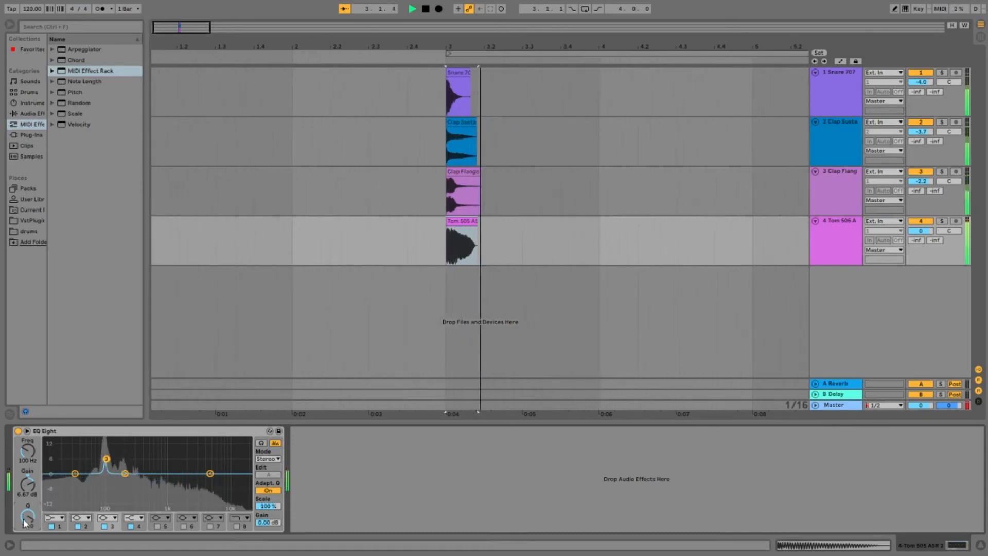
# Step: Cut the tom's lows below 100 Hz with band 1 and set band 2 to 267 Hz, -9.30 dB and Q 0.22
pyautogui.moveTo(73, 474); pyautogui.dragTo(132, 494)
pyautogui.moveTo(27, 515); pyautogui.dragTo(28, 525)
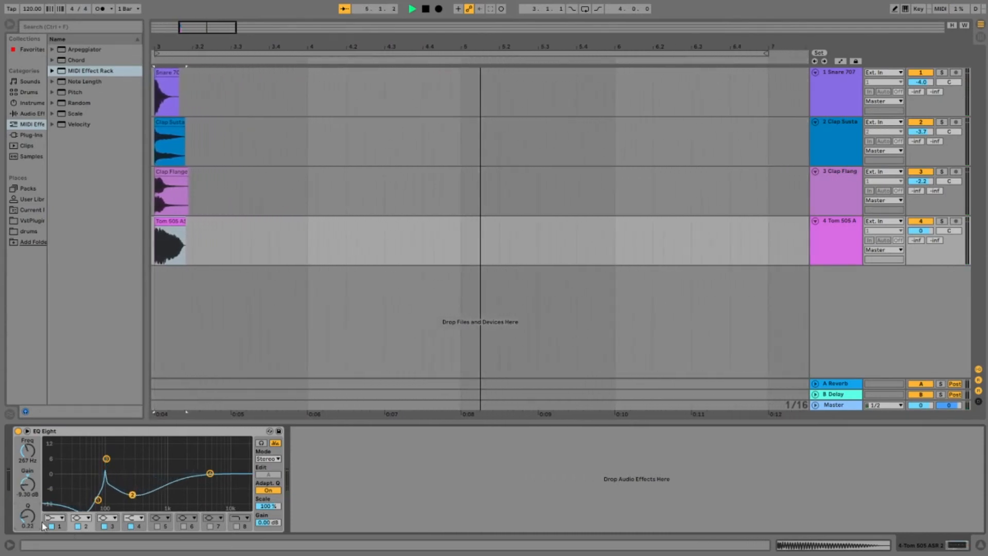
pyautogui.press('space')
pyautogui.press('space')
# Step: Lower the tom track's volume to -23.2 dB while auditioning it with the other layers
pyautogui.press('space')
# Step: Soften the tom's low cut in band 1 and set EQ band 2 to 272 Hz and -7.06 dB
pyautogui.press('space')
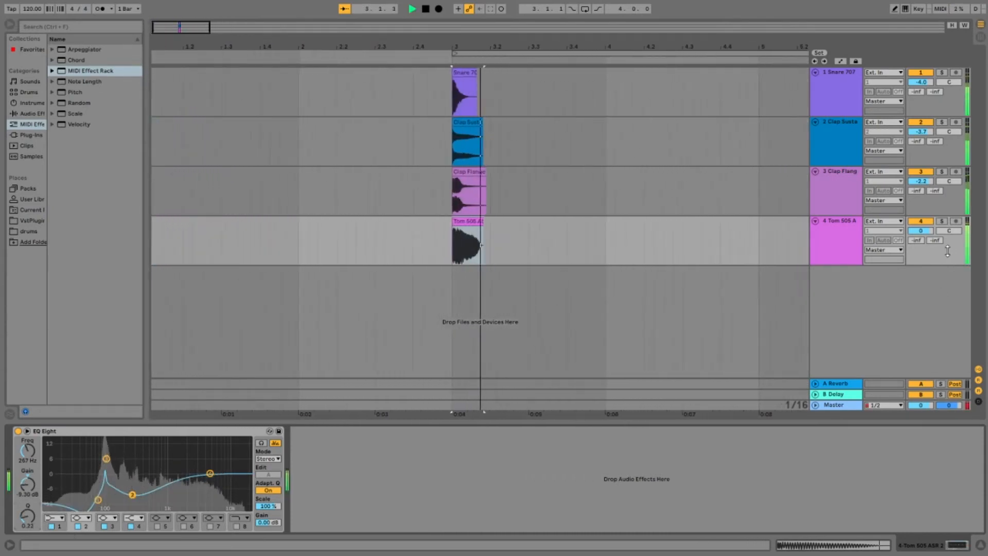
pyautogui.moveTo(921, 231); pyautogui.dragTo(920, 245)
pyautogui.press('space')
pyautogui.press('space')
pyautogui.press('space')
pyautogui.press('space')
pyautogui.press('space')
pyautogui.press('space')
pyautogui.press('space')
pyautogui.press('space')
pyautogui.press('space')
pyautogui.press('space')
pyautogui.press('space')
pyautogui.press('space')
pyautogui.press('space')
pyautogui.press('space')
pyautogui.press('space')
pyautogui.press('space')
pyautogui.press('space')
pyautogui.press('space')
pyautogui.press('space')
pyautogui.press('space')
pyautogui.press('space')
pyautogui.press('space')
pyautogui.press('space')
pyautogui.press('space')
pyautogui.press('space')
pyautogui.press('space')
pyautogui.moveTo(98, 500); pyautogui.dragTo(133, 491)
pyautogui.press('space')
pyautogui.press('space')
pyautogui.press('space')
pyautogui.press('space')
# Step: Reduce the tom's 100 Hz boost in EQ band 3 to 2.62 dB while auditioning the layered snare
pyautogui.press('space')
pyautogui.press('space')
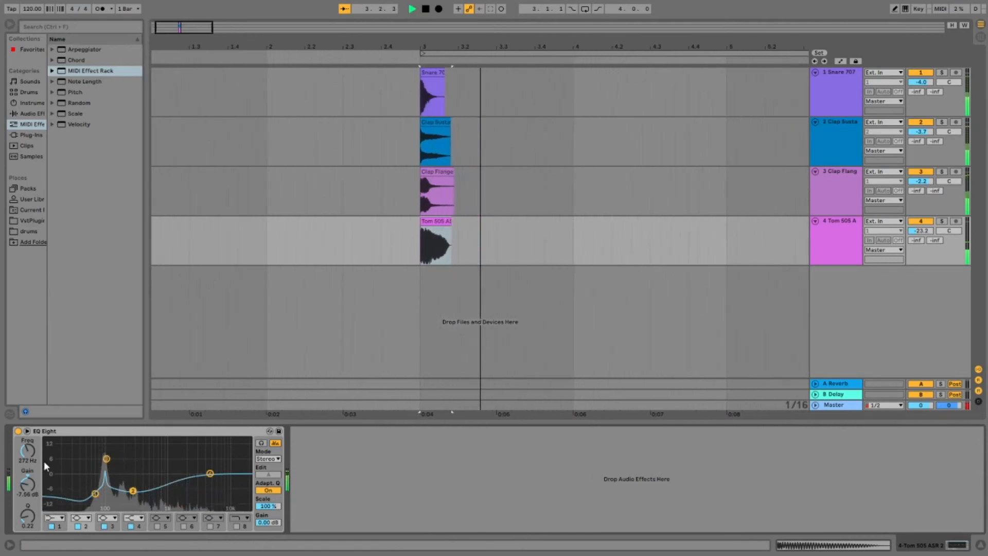
pyautogui.click(112, 525)
pyautogui.press('space')
pyautogui.moveTo(30, 482); pyautogui.dragTo(29, 487)
pyautogui.press('space')
pyautogui.press('space')
pyautogui.press('space')
pyautogui.press('space')
pyautogui.press('space')
pyautogui.press('space')
pyautogui.press('space')
pyautogui.press('space')
pyautogui.press('space')
pyautogui.press('space')
pyautogui.press('space')
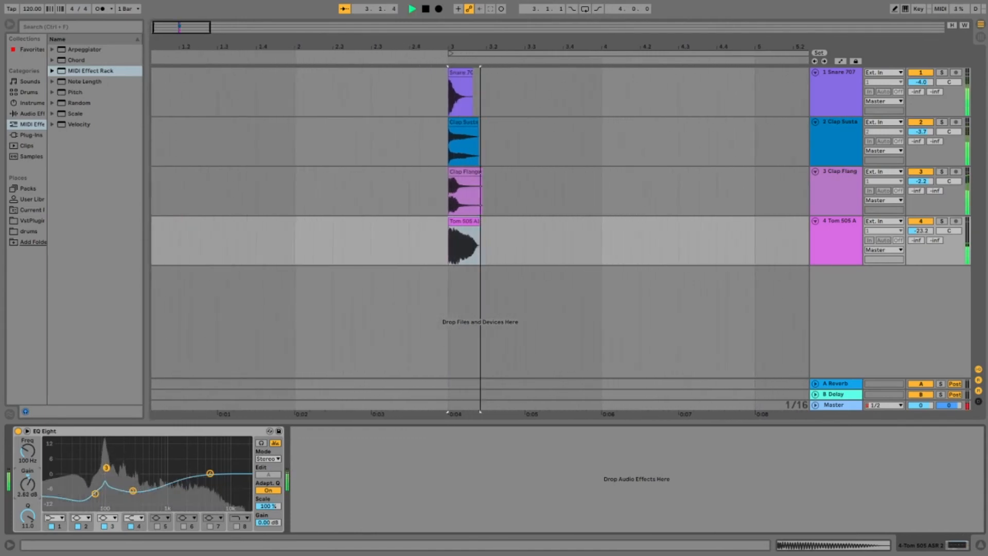
pyautogui.press('space')
pyautogui.press('space')
# Step: Set band 4 of the tom's EQ Eight to 582 Hz and -6.57 dB while auditioning the layers
pyautogui.press('space')
pyautogui.press('space')
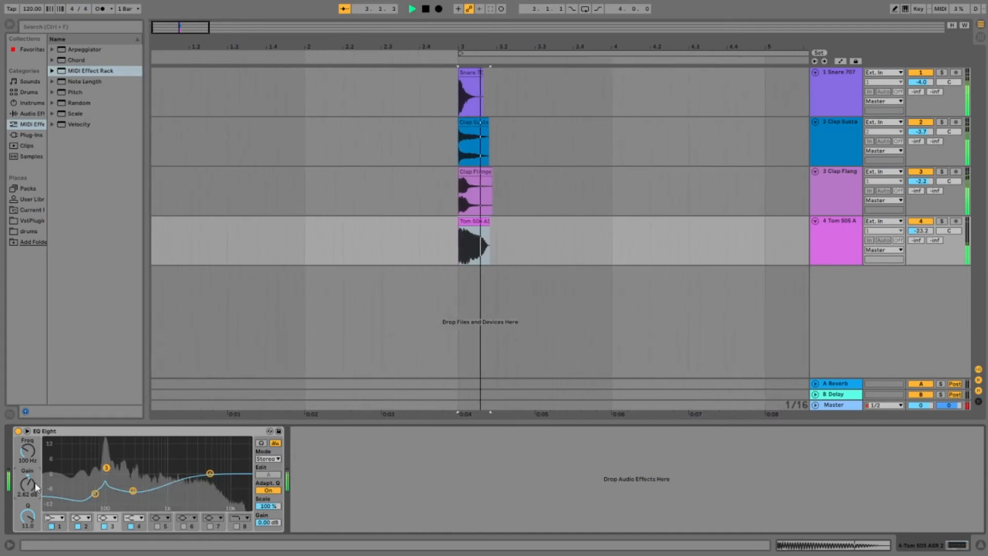
pyautogui.moveTo(210, 473); pyautogui.dragTo(152, 488)
pyautogui.press('space')
pyautogui.press('space')
pyautogui.press('space')
pyautogui.press('space')
pyautogui.press('space')
pyautogui.press('space')
pyautogui.press('space')
pyautogui.press('space')
pyautogui.press('space')
pyautogui.press('space')
pyautogui.press('space')
pyautogui.press('space')
pyautogui.press('space')
pyautogui.press('space')
pyautogui.press('space')
pyautogui.press('space')
# Step: Group the Snare 707, Clap Sustain, Clap Flange Hint and Tom 505 ASR 2 tracks
pyautogui.click(833, 226)
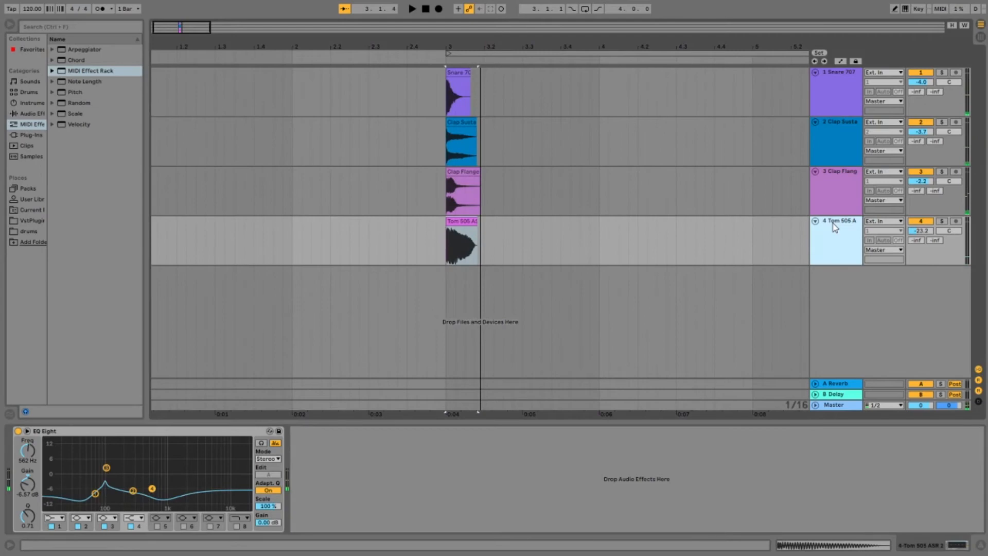
pyautogui.hotkey('shift', 'Up')
pyautogui.hotkey('shift', 'Up')
pyautogui.hotkey('shift', 'Up')
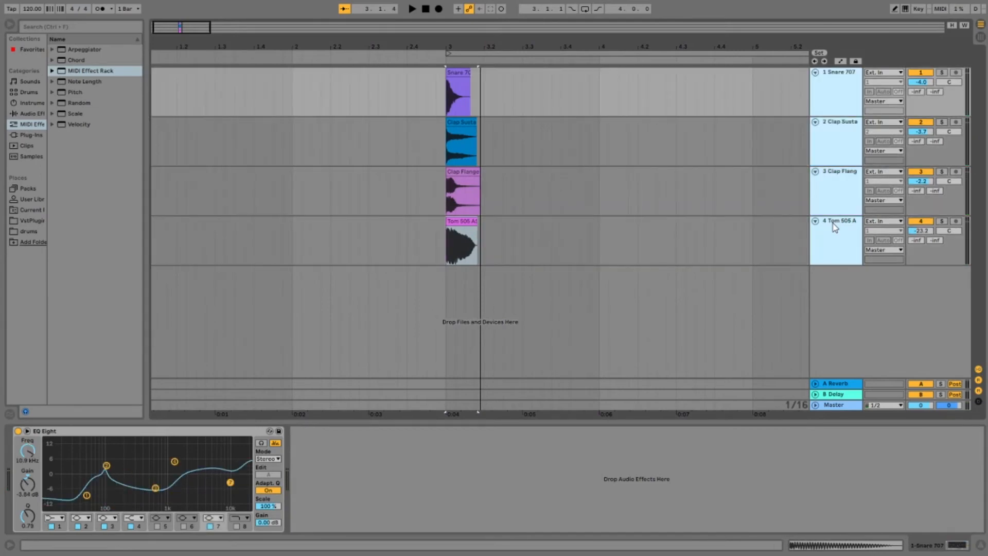
pyautogui.hotkey('ctrl', 'g')
# Step: Add an EQ Eight to the group track and set its band 3 to a 2.82 dB boost at 100 Hz
pyautogui.click(847, 75)
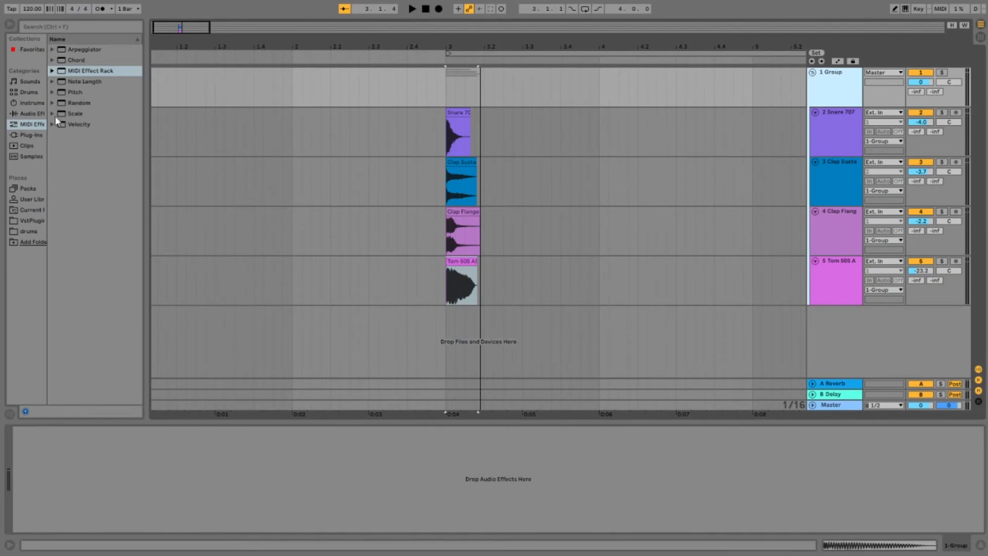
pyautogui.click(29, 115)
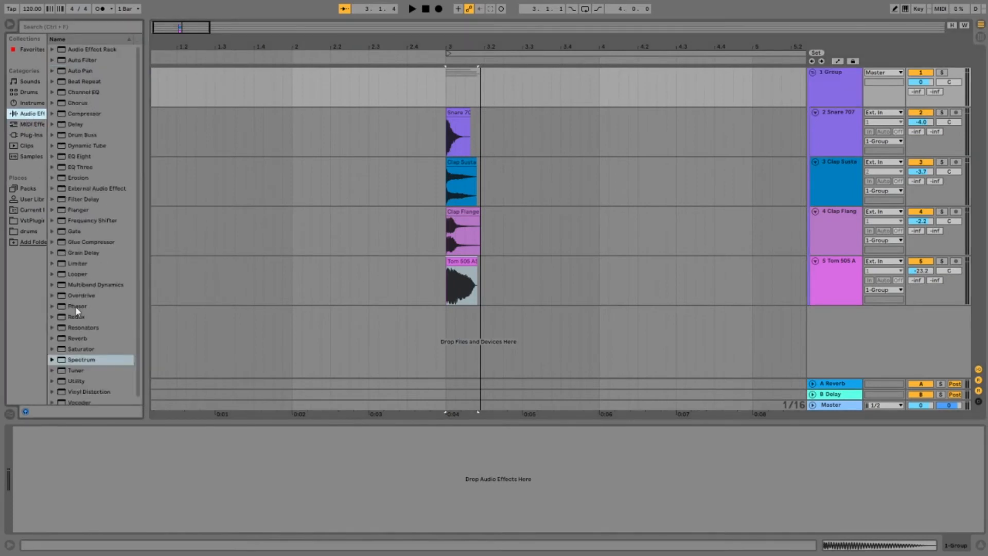
pyautogui.doubleClick(91, 160)
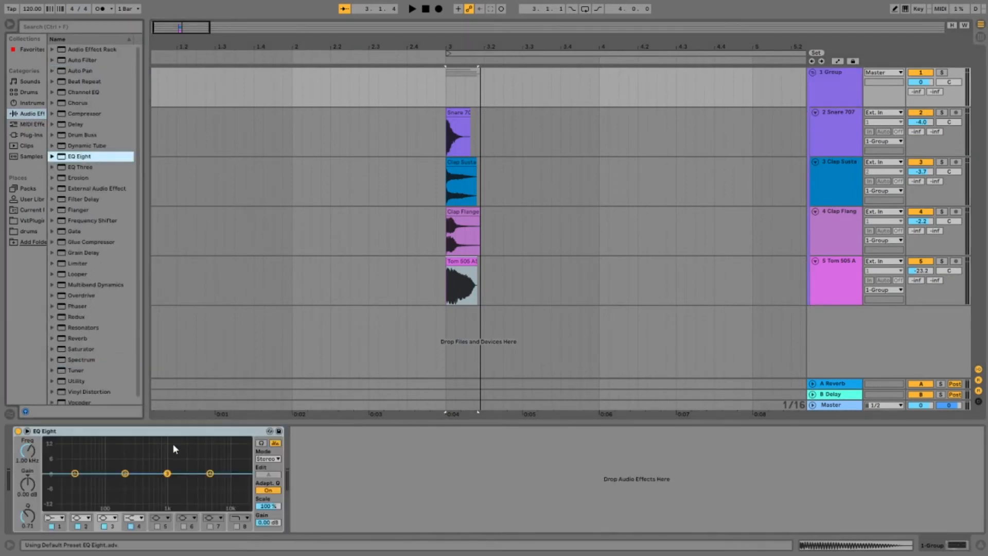
pyautogui.press('space')
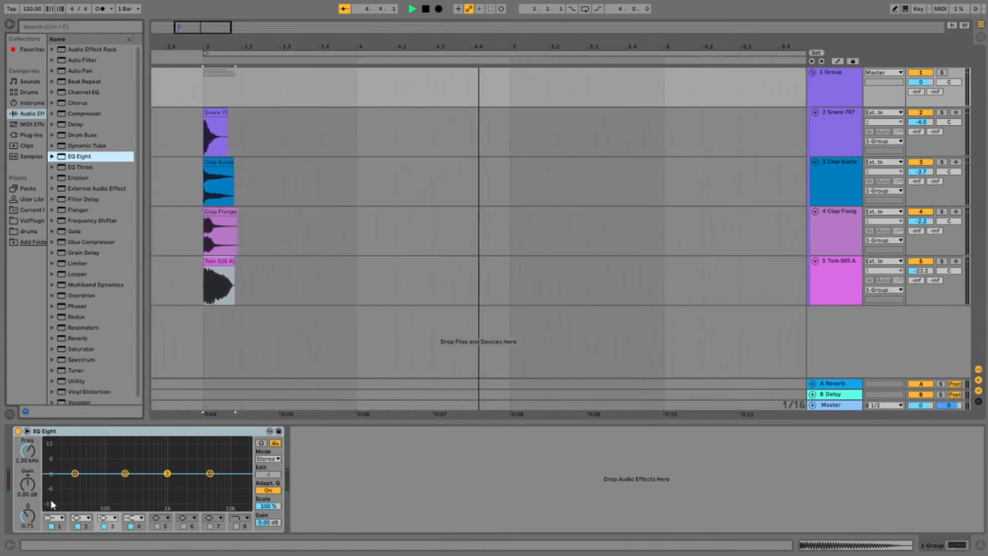
pyautogui.click(27, 460)
pyautogui.write('1')
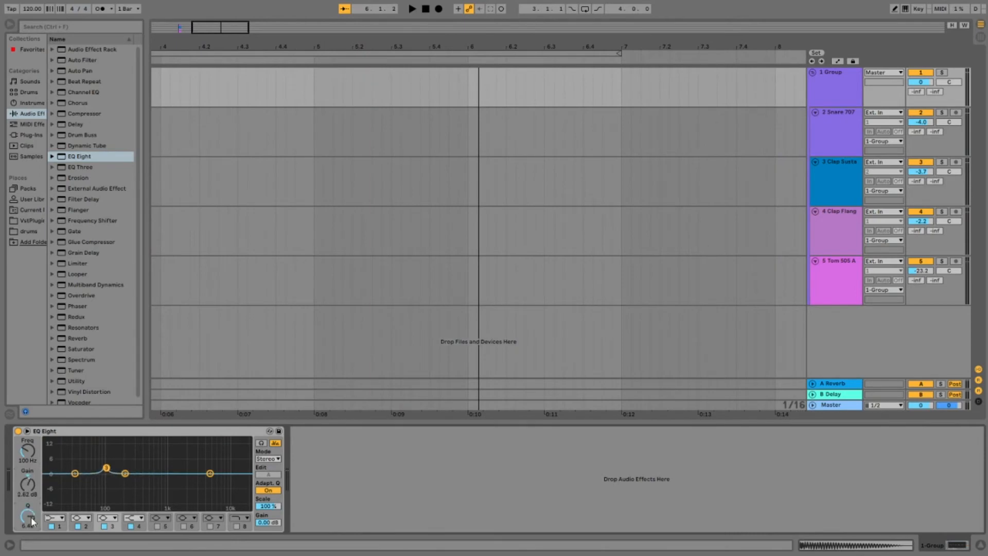
# Step: Shape the group's EQ Eight with a low cut, a slight mid dip and a 1.86 dB high boost at 5.05 kHz
pyautogui.press('space')
pyautogui.moveTo(76, 486); pyautogui.dragTo(211, 472)
pyautogui.press('space')
pyautogui.press('space')
pyautogui.press('space')
pyautogui.press('space')
pyautogui.press('space')
pyautogui.press('space')
pyautogui.press('space')
pyautogui.press('space')
pyautogui.press('space')
pyautogui.press('space')
pyautogui.press('space')
pyautogui.press('space')
pyautogui.press('space')
pyautogui.press('space')
pyautogui.press('space')
pyautogui.press('space')
pyautogui.press('space')
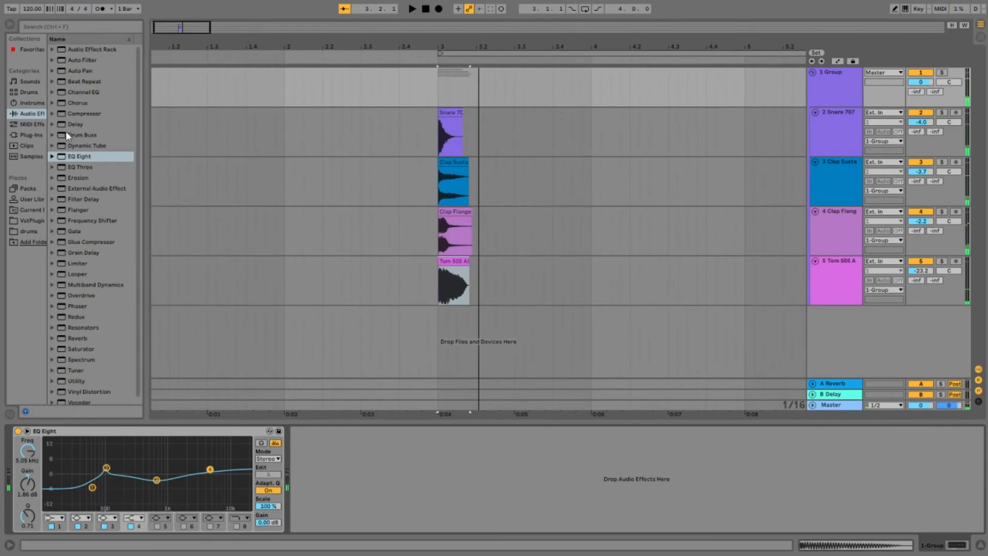
# Step: Try the Compressor's Gentle Squeeze preset on the group, compare it bypassed and active, and remove it
pyautogui.click(52, 114)
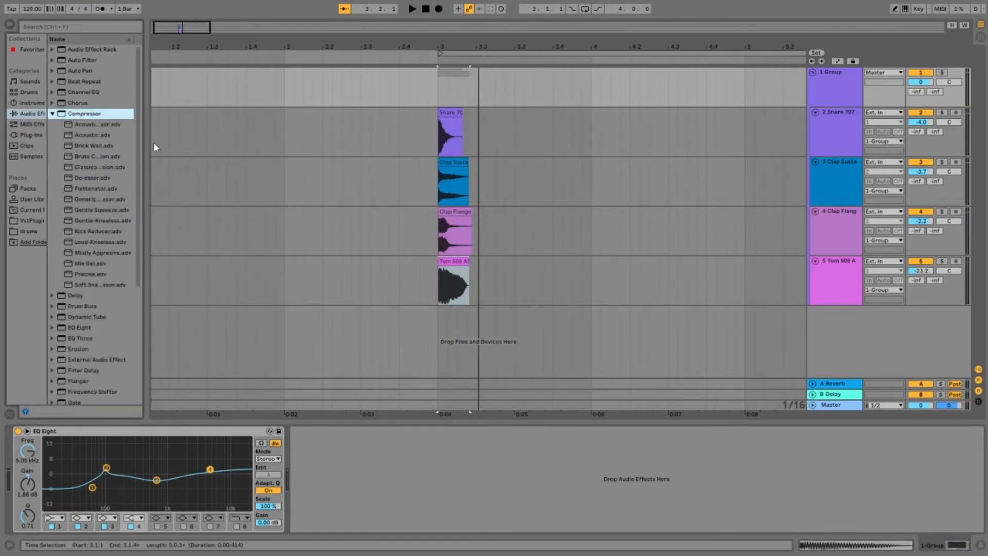
pyautogui.doubleClick(88, 210)
pyautogui.press('space')
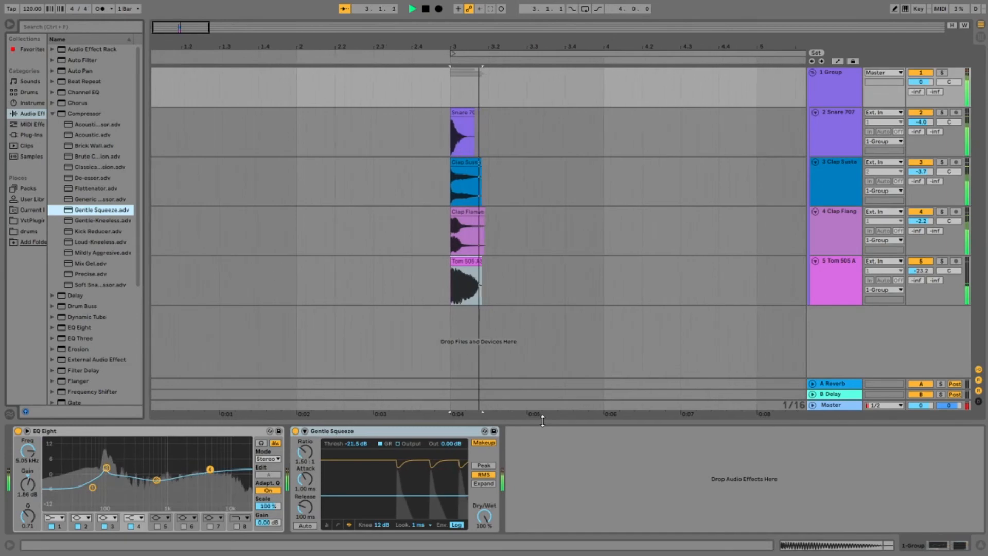
pyautogui.click(295, 430)
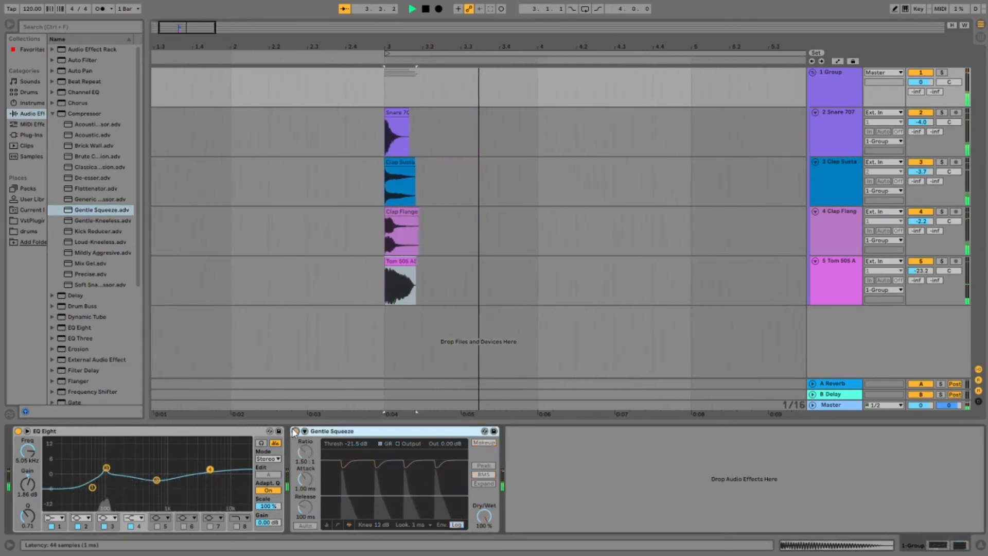
pyautogui.click(296, 430)
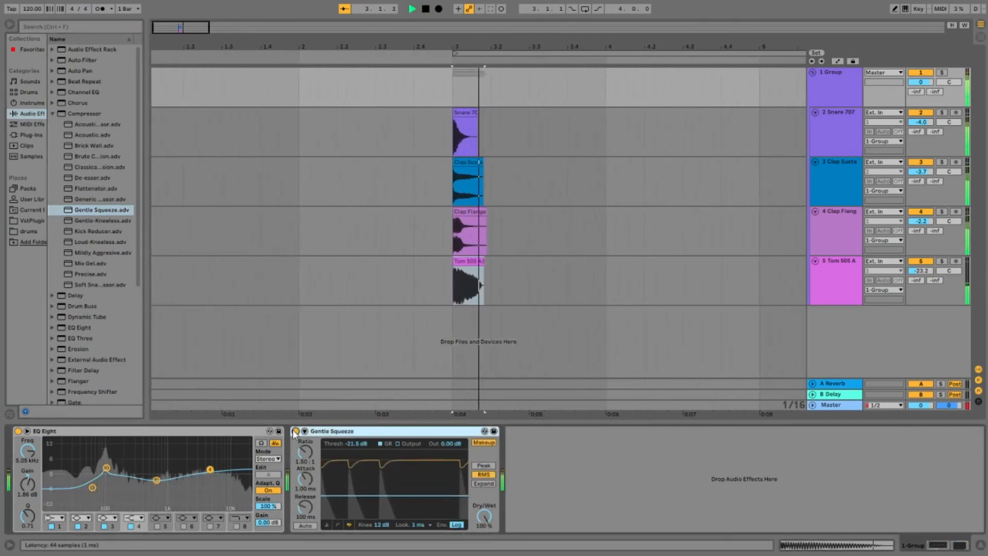
pyautogui.press('Delete')
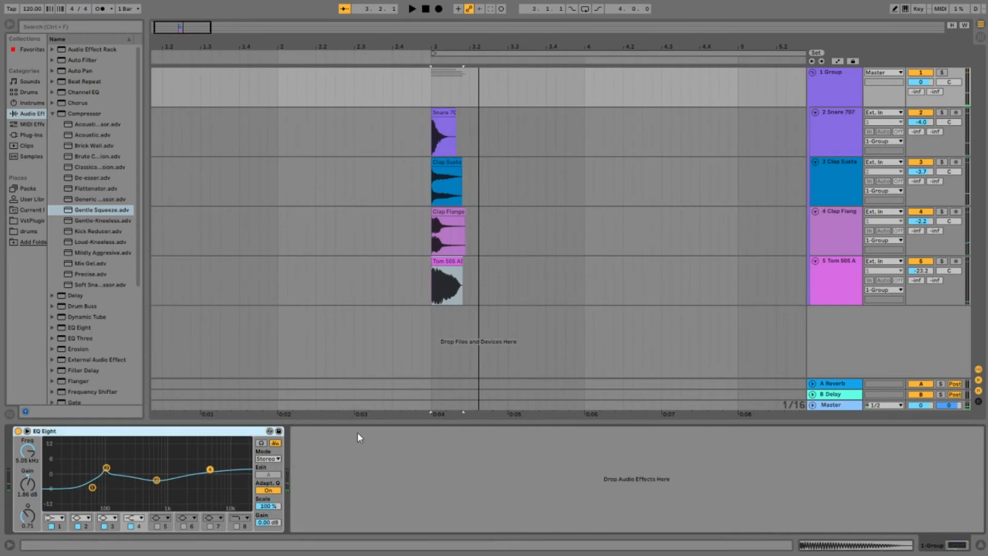
# Step: Add a default Compressor to the group with a 6:1 ratio, 0 dB knee, -13.8 dB threshold and -6.28 dB output
pyautogui.doubleClick(83, 112)
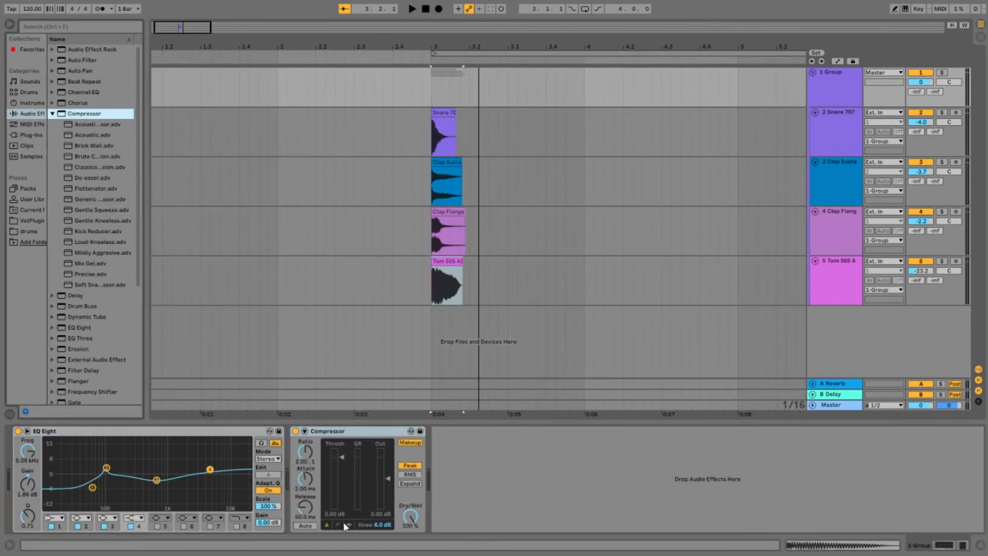
pyautogui.click(353, 521)
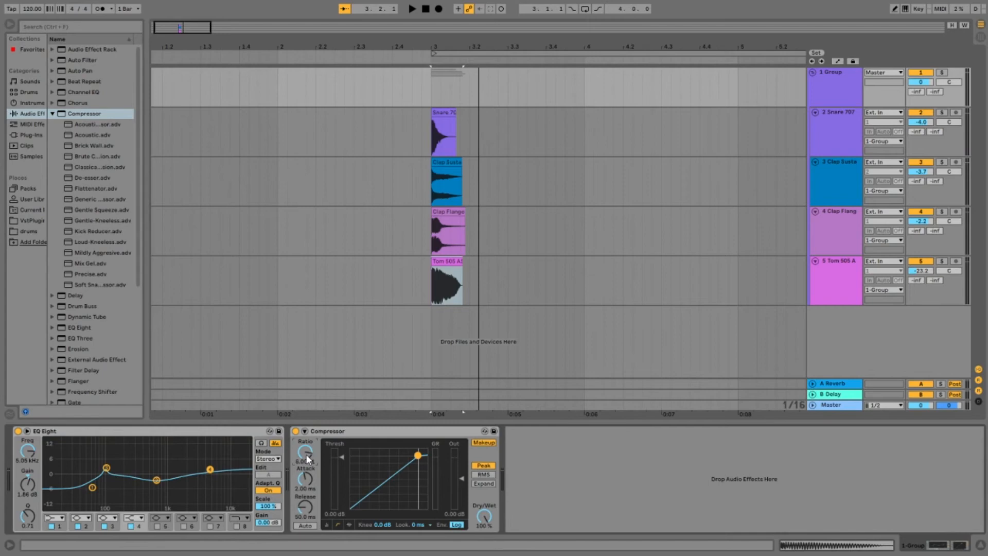
pyautogui.press('space')
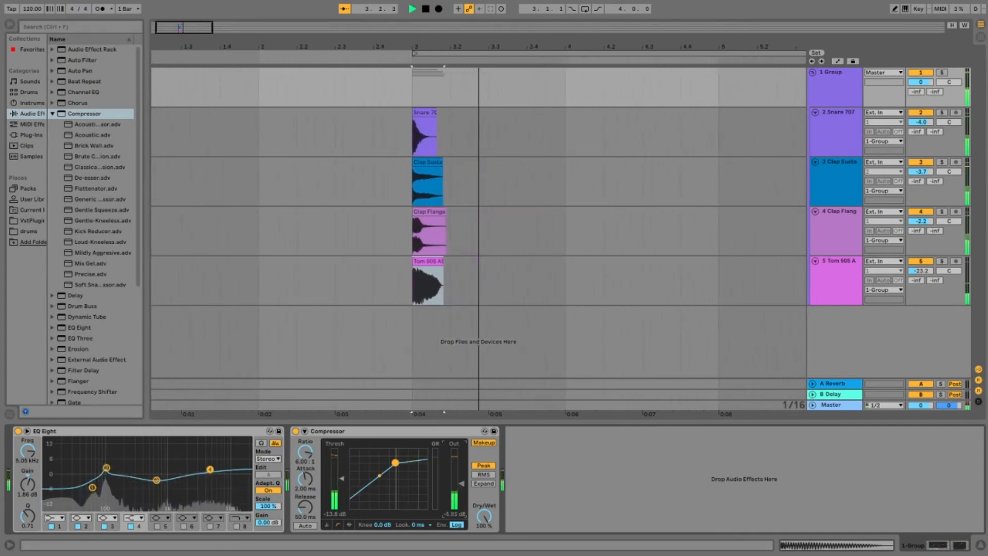
pyautogui.press('space')
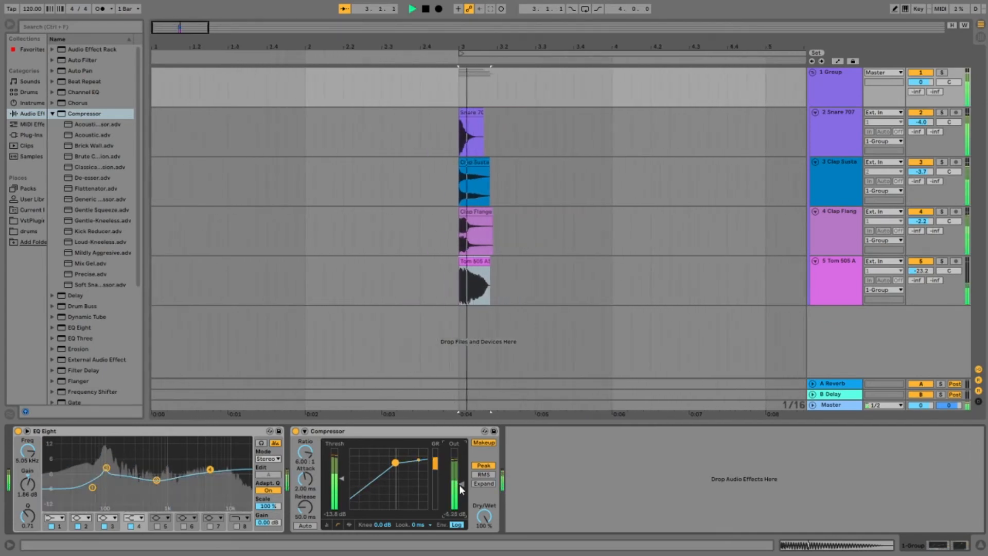
pyautogui.press('space')
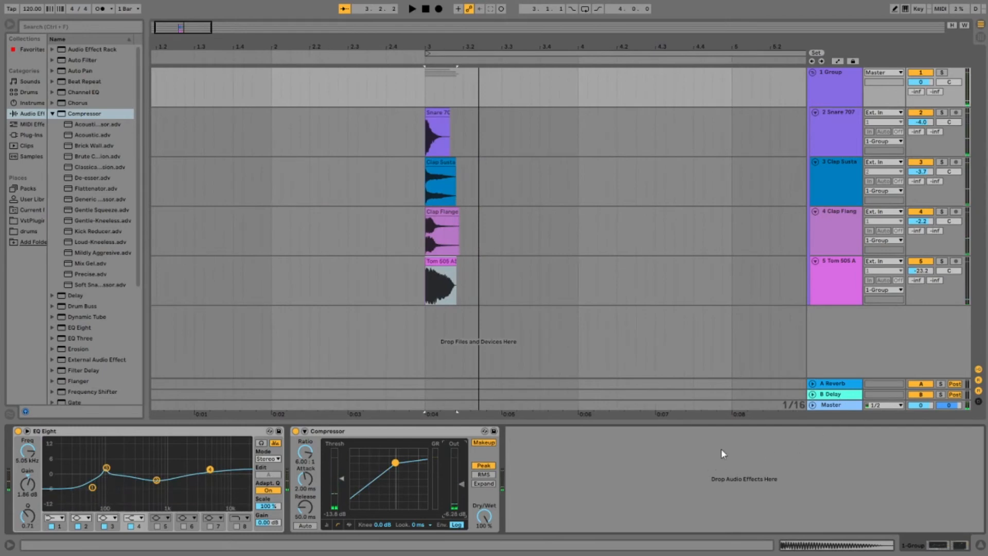
# Step: Create an armed audio track with Resampling as its input and record the layered snare onto it
pyautogui.press('Tab')
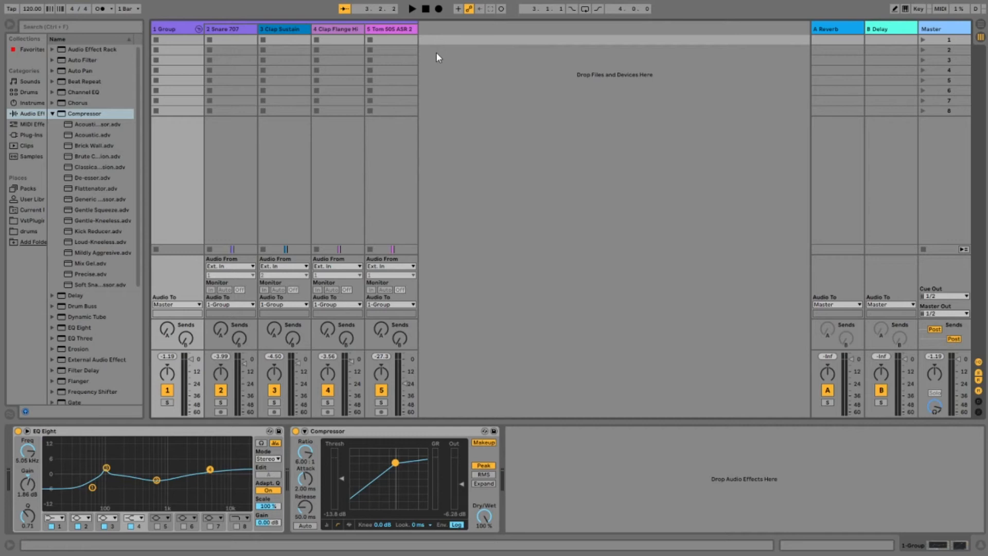
pyautogui.hotkey('ctrl', 't')
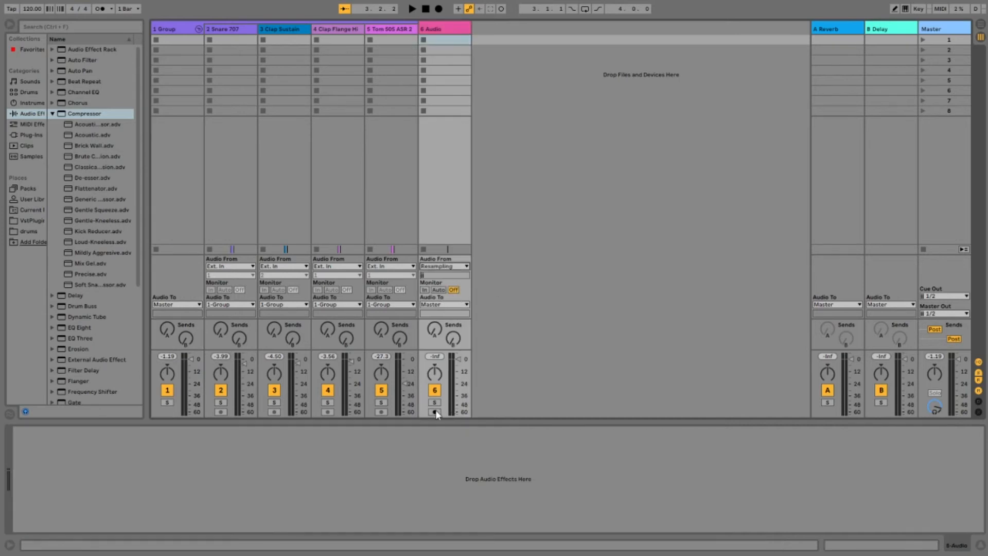
pyautogui.press('Tab')
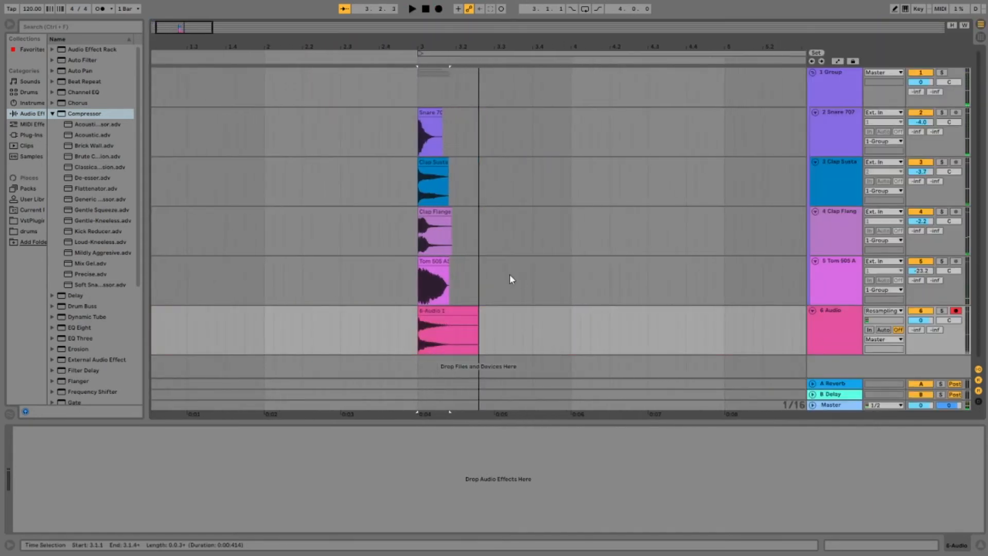
# Step: Delete the group with its four layer tracks, keeping only the resampled audio track
pyautogui.click(848, 74)
pyautogui.press('Delete')
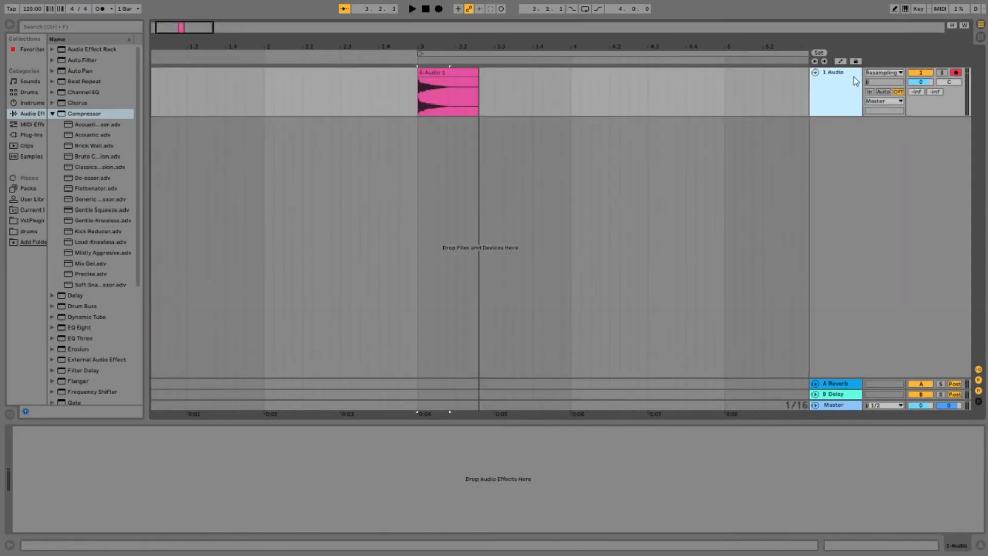
# Step: Play back the resampled snare clip at bar 3 to check its sound
pyautogui.press('Tab')
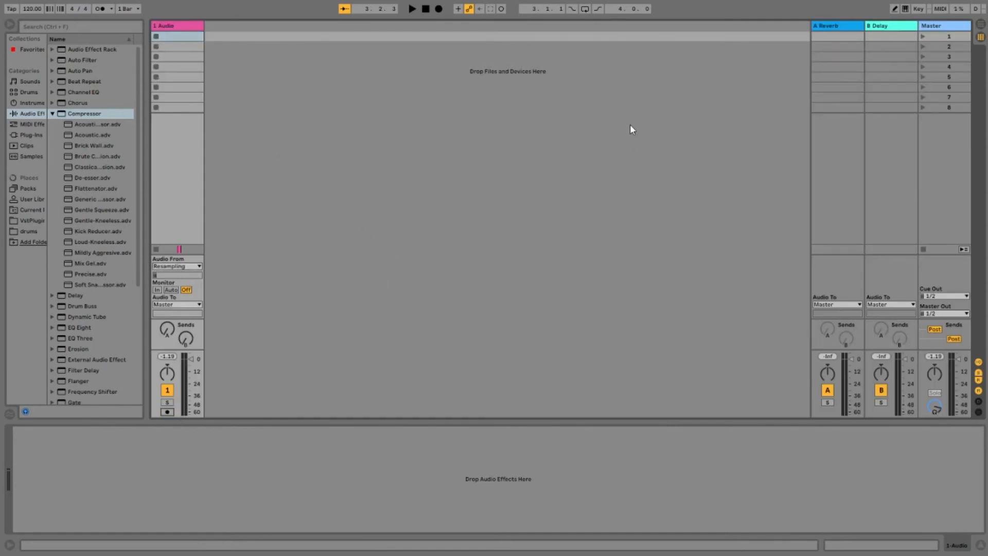
pyautogui.press('Tab')
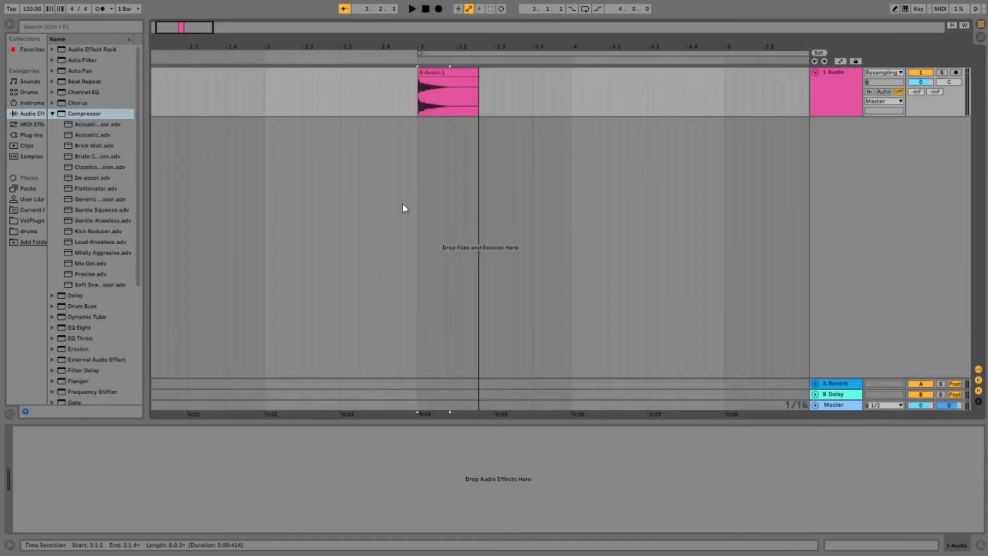
pyautogui.click(455, 71)
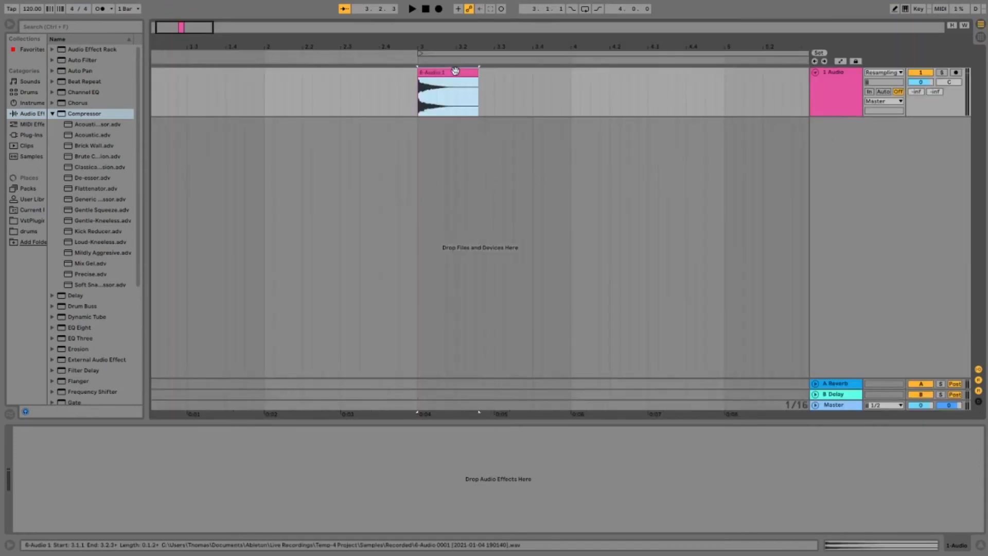
pyautogui.press('space')
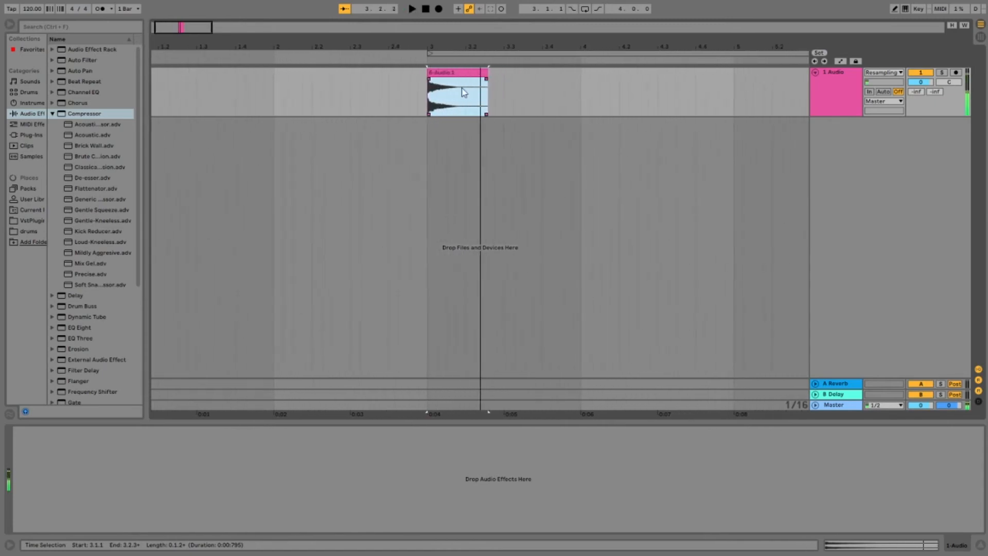
pyautogui.press('space')
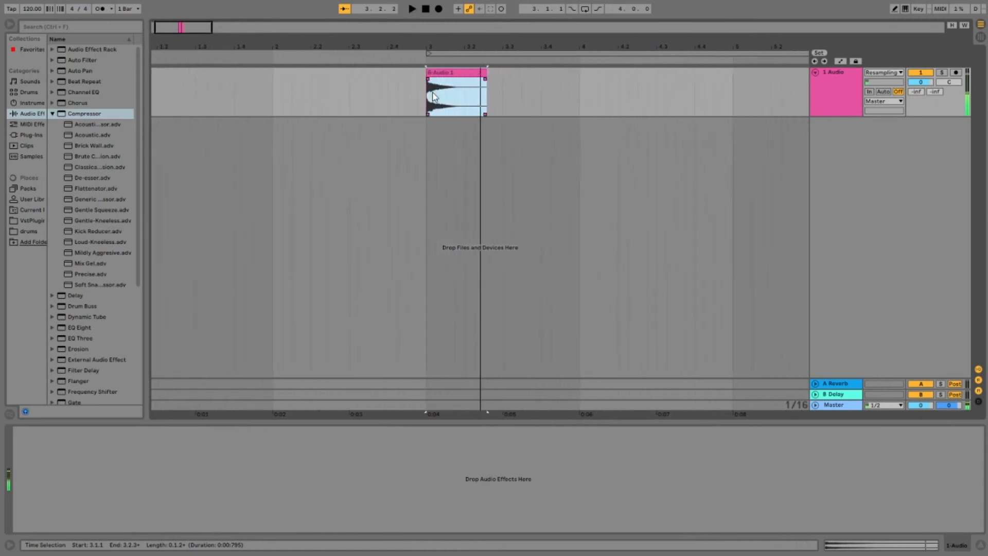
pyautogui.press('space')
# Step: Try sending the snare track to the A Reverb return at 0 dB, audition it, and reset the send to -inf
pyautogui.click(834, 76)
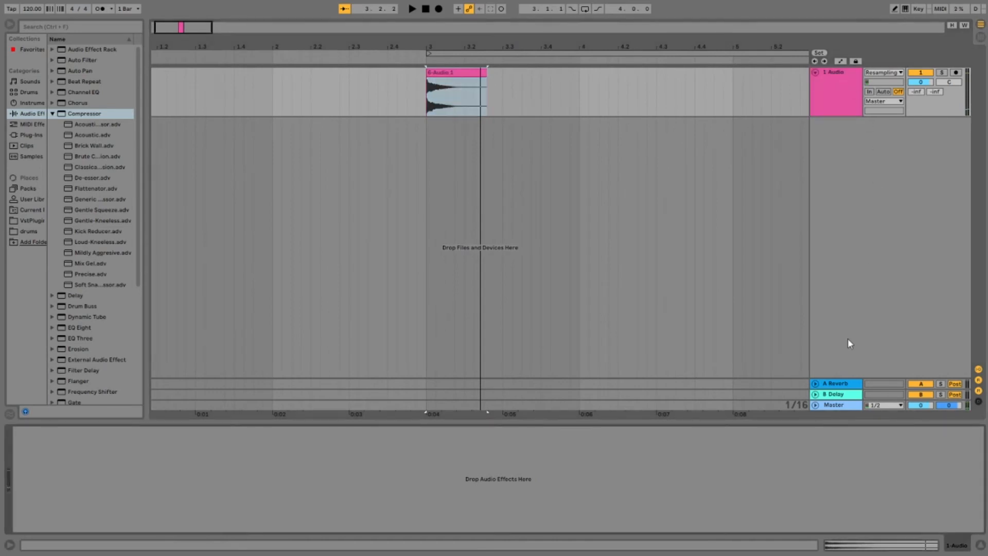
pyautogui.click(841, 384)
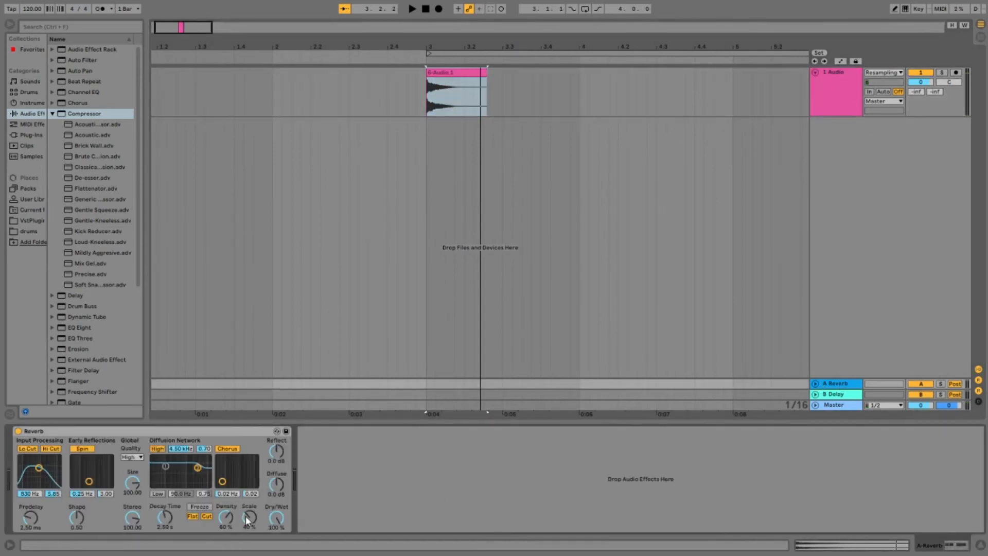
pyautogui.moveTo(916, 91); pyautogui.dragTo(917, 88)
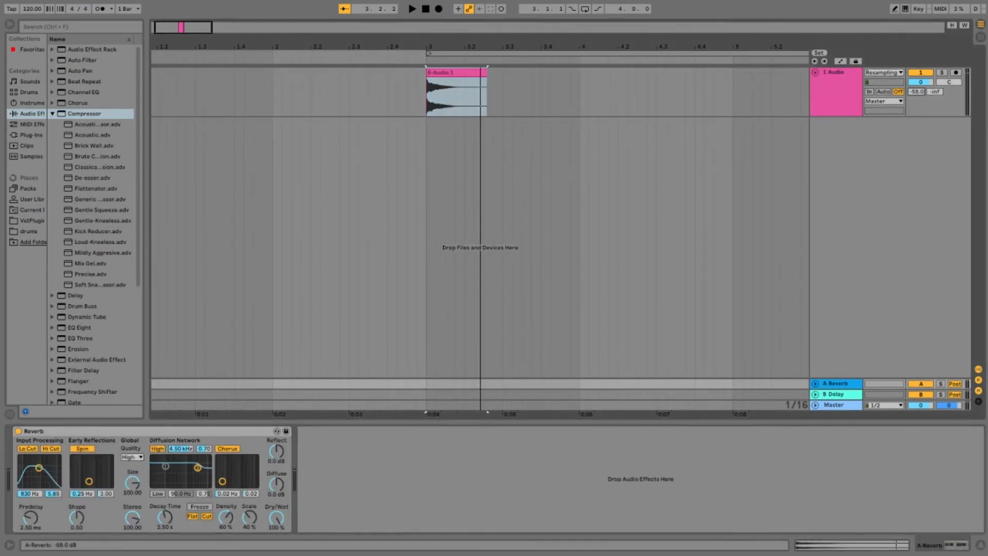
pyautogui.press('space')
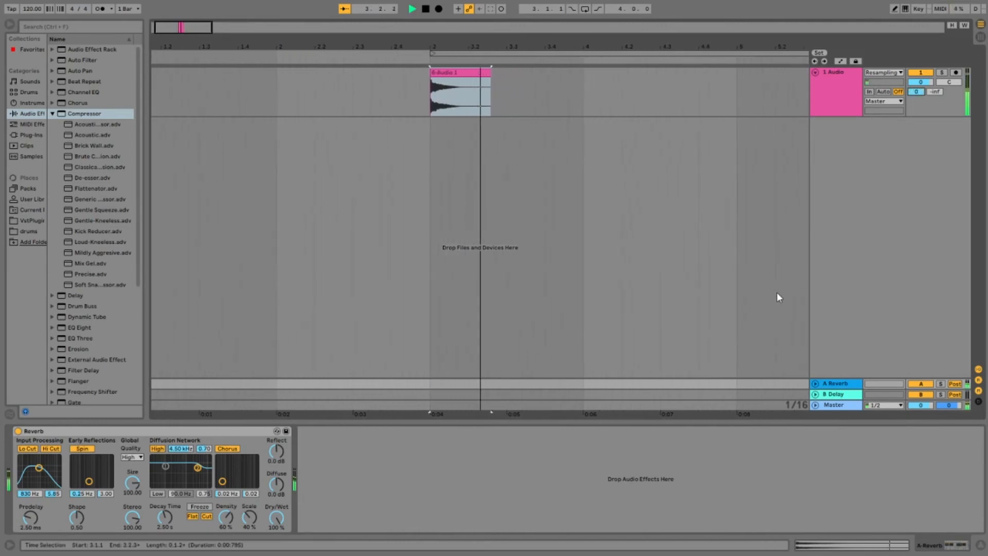
pyautogui.press('space')
pyautogui.press('space')
pyautogui.press('space')
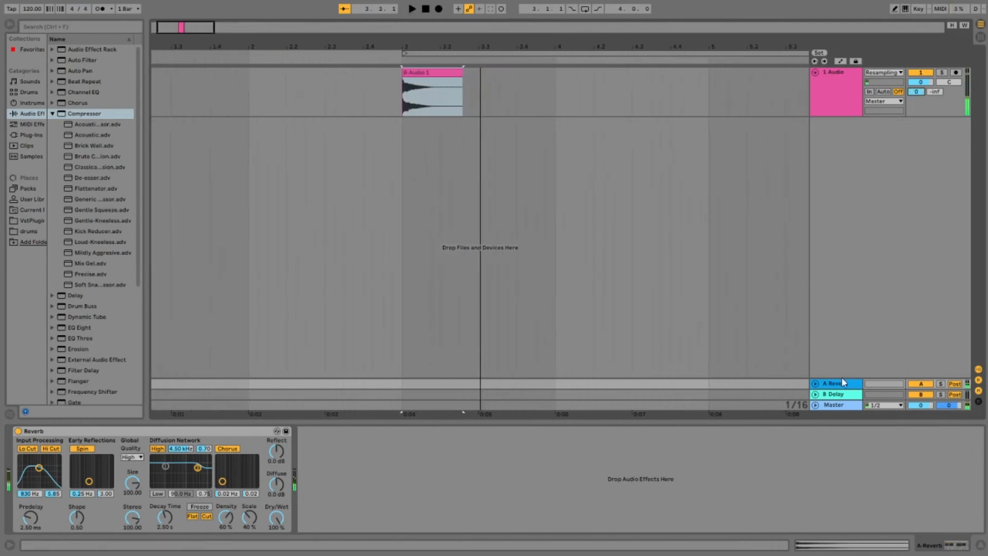
pyautogui.moveTo(918, 94); pyautogui.dragTo(918, 154)
# Step: Add a default Reverb audio effect directly to the resampled snare track
pyautogui.click(849, 75)
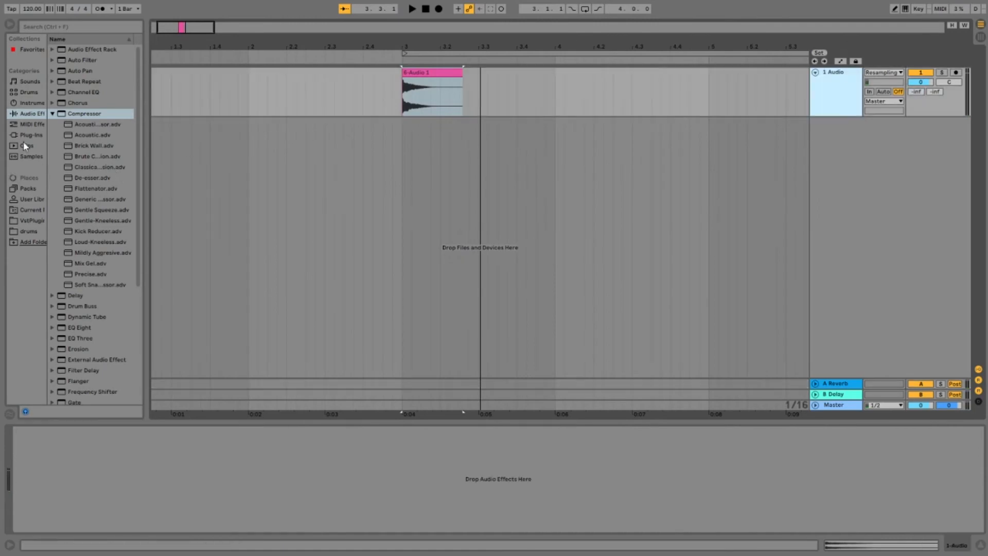
pyautogui.click(28, 115)
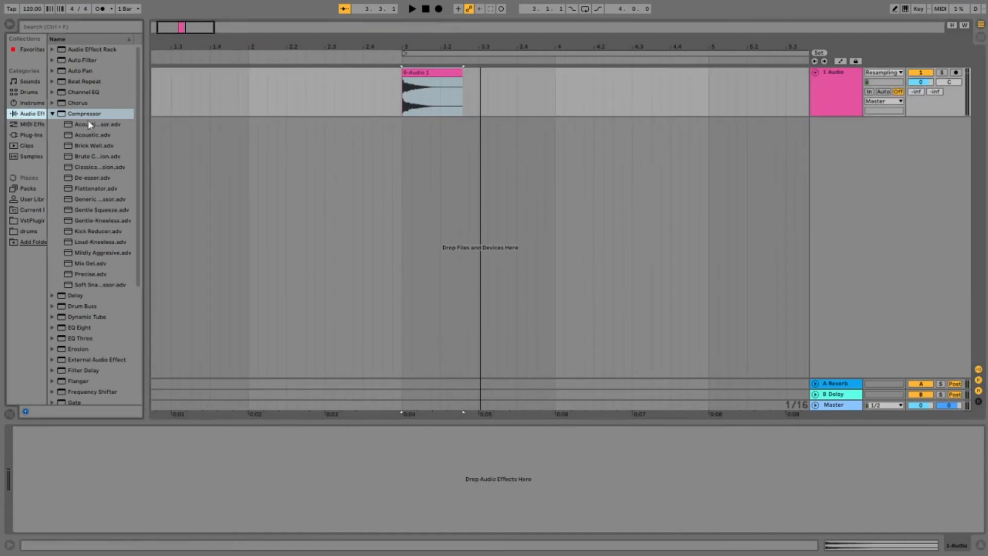
pyautogui.click(53, 115)
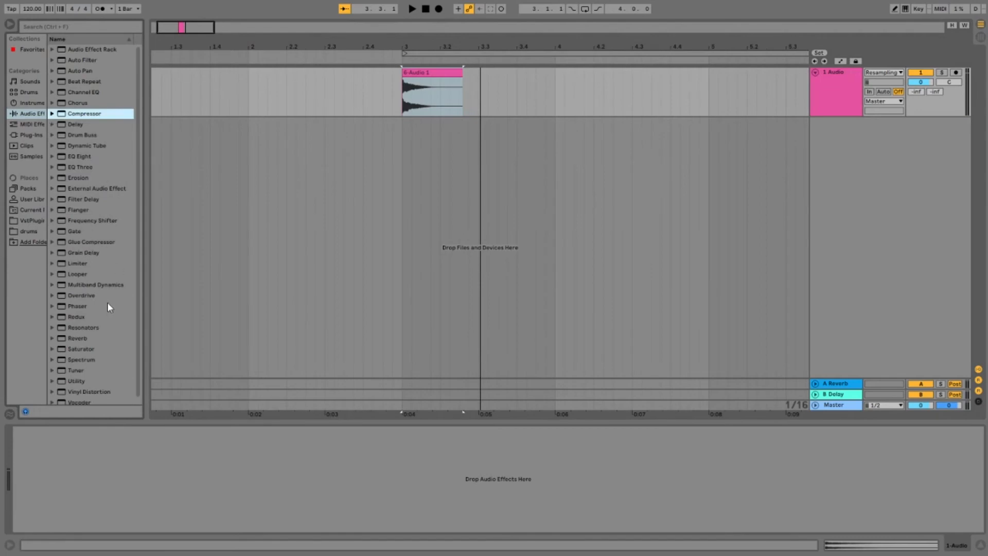
pyautogui.click(74, 337)
pyautogui.moveTo(822, 73); pyautogui.dragTo(823, 83)
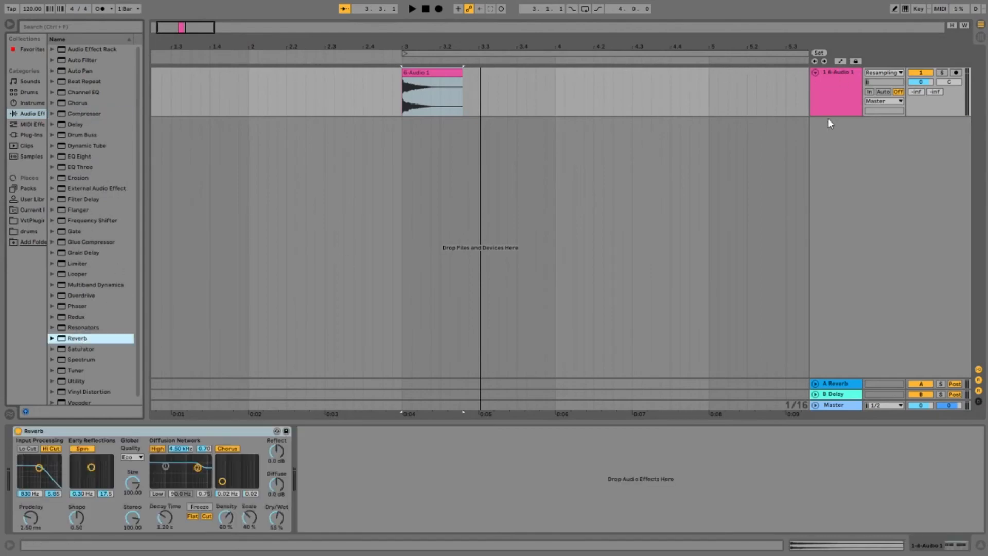
# Step: Set the Reverb's Dry/Wet to 33% while auditioning the snare
pyautogui.press('space')
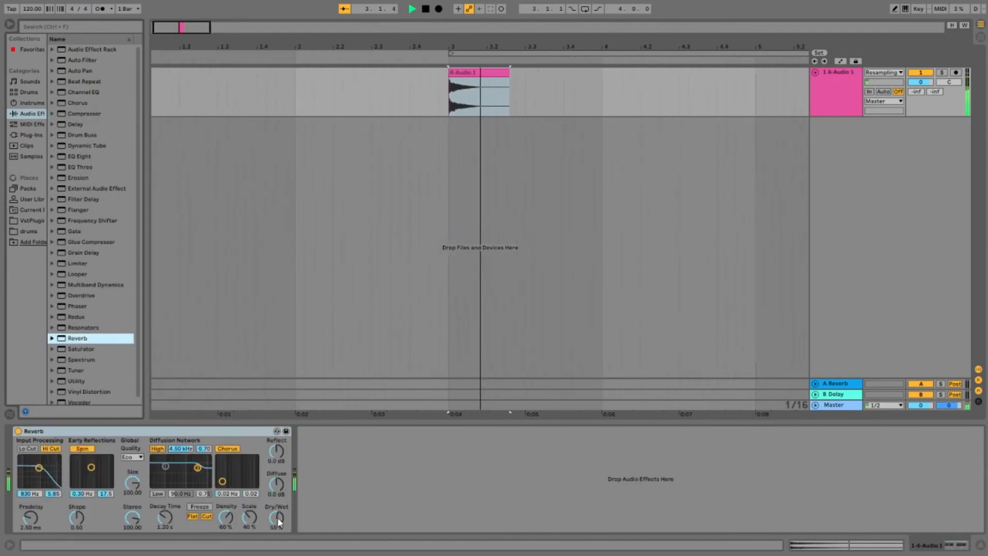
pyautogui.moveTo(277, 517); pyautogui.dragTo(276, 530)
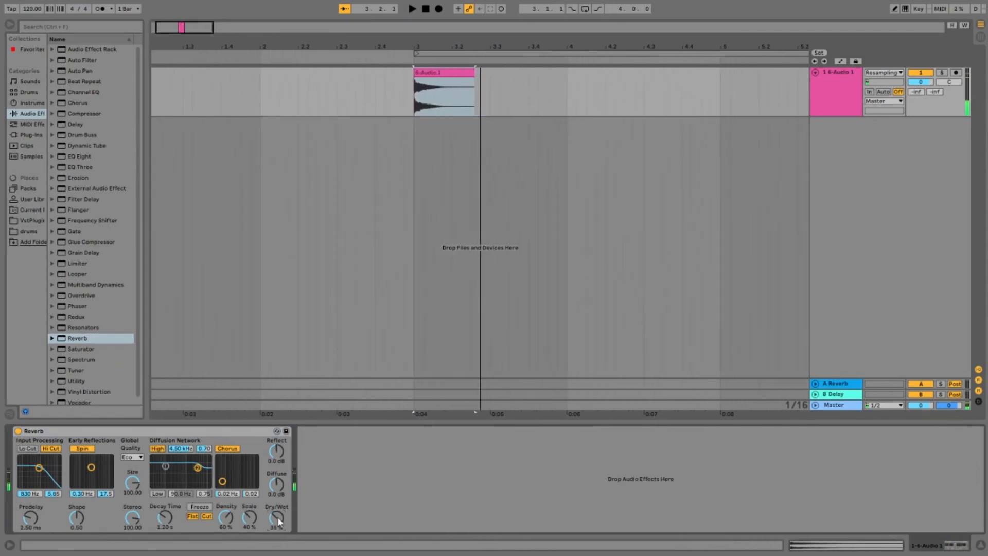
pyautogui.press('space')
pyautogui.moveTo(277, 516); pyautogui.dragTo(277, 518)
pyautogui.press('space')
pyautogui.press('space')
pyautogui.press('space')
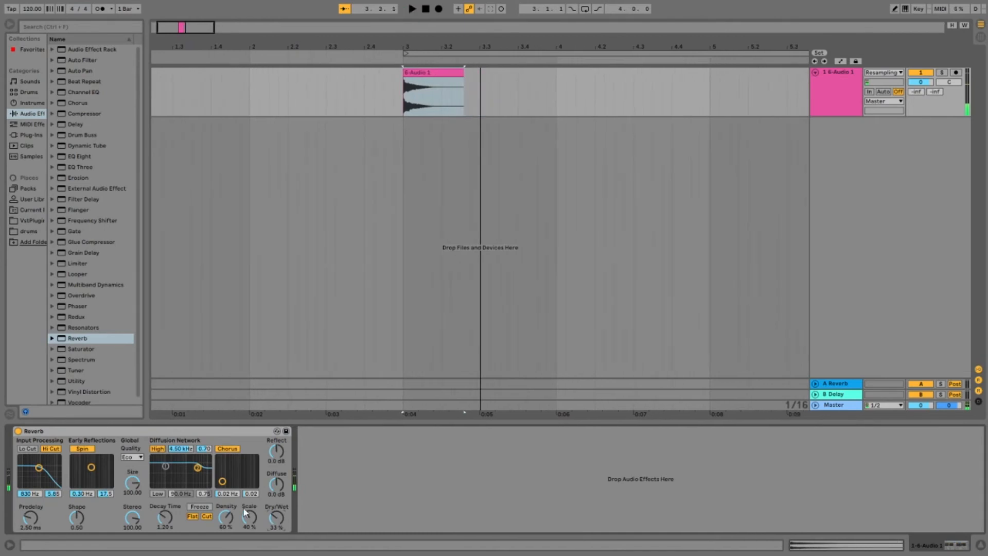
# Step: In the Reverb, enable the low cut, disable Spin and Chorus, and set the quality to High and the size to 25
pyautogui.click(20, 448)
pyautogui.click(229, 449)
pyautogui.click(83, 450)
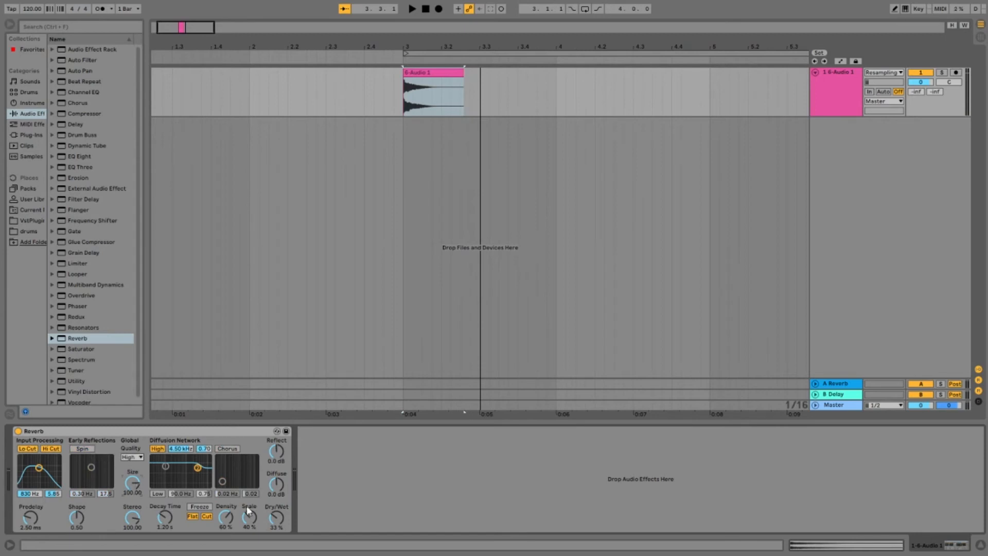
pyautogui.write('245')
pyautogui.press('Return')
# Step: Play the snare repeatedly to judge the Reverb with its smaller room size
pyautogui.press('space')
pyautogui.press('space')
pyautogui.press('space')
pyautogui.press('space')
pyautogui.press('space')
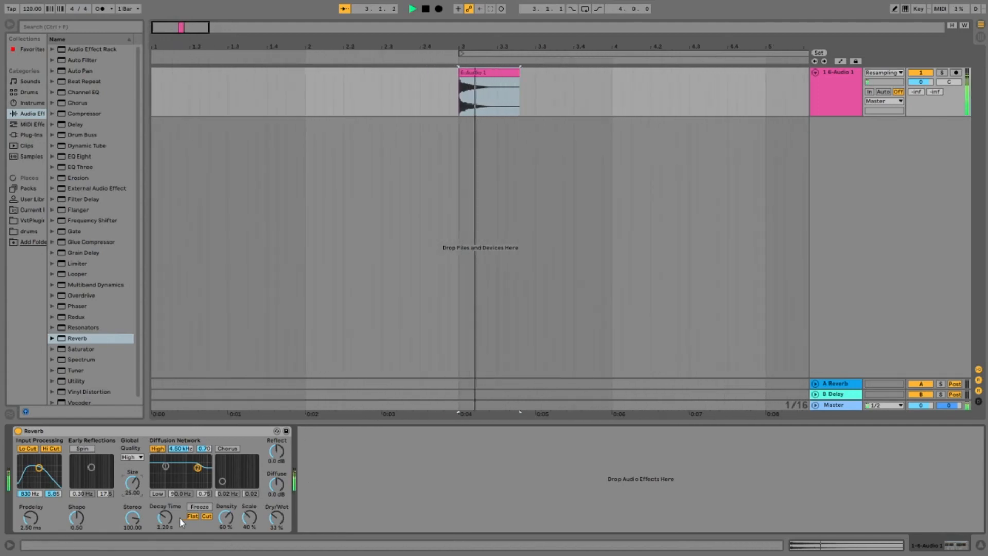
pyautogui.press('space')
pyautogui.press('space')
pyautogui.press('space')
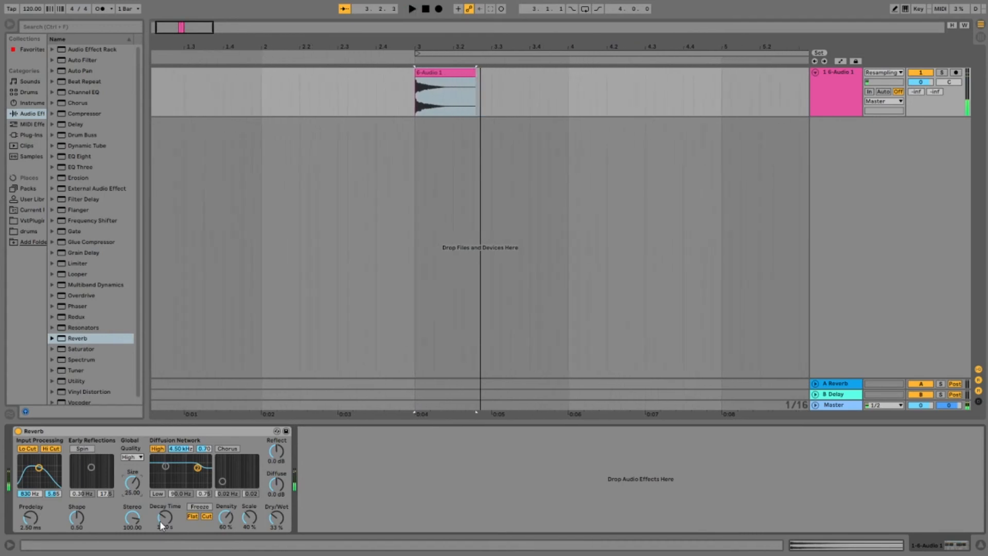
pyautogui.press('space')
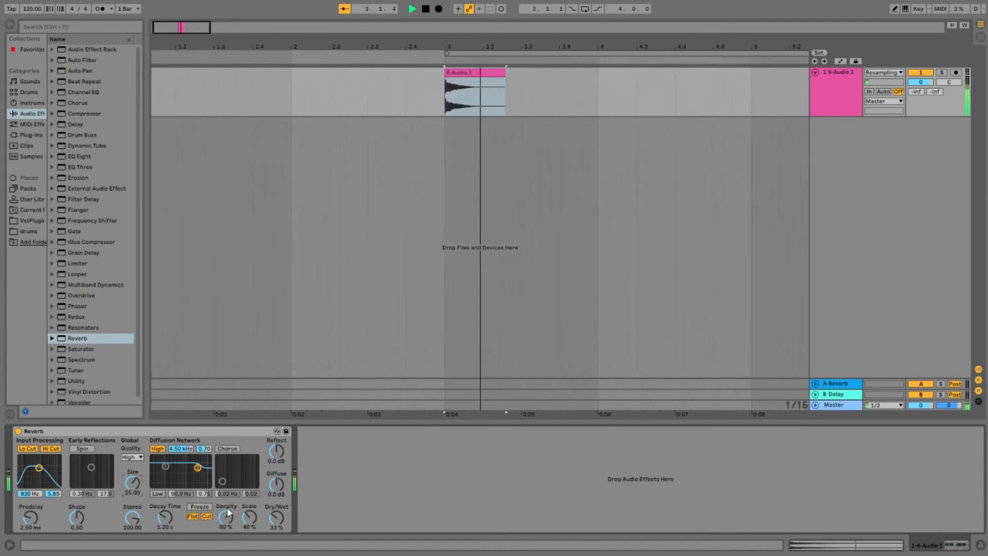
pyautogui.press('space')
pyautogui.press('space')
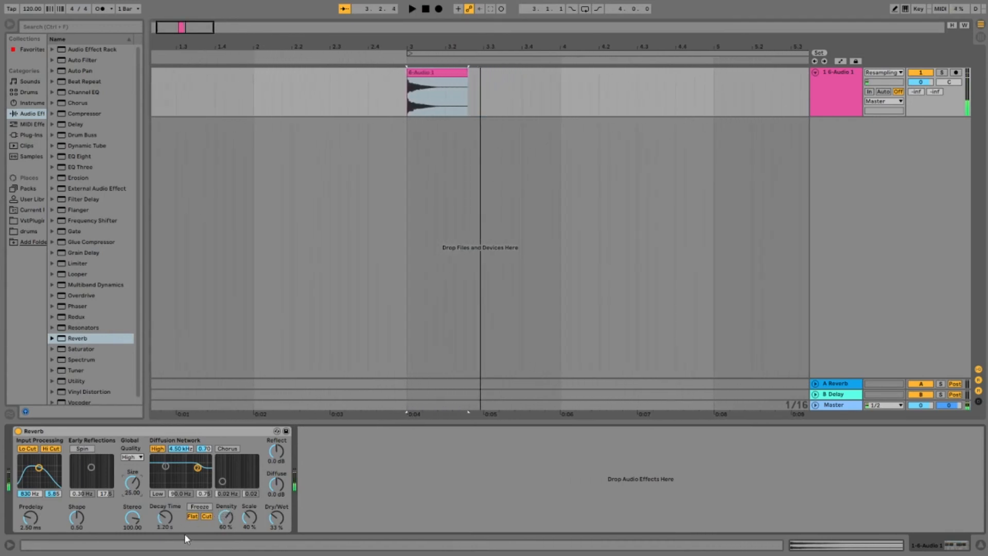
# Step: Shorten the Reverb's decay time to 814 ms and audition the snare
pyautogui.press('space')
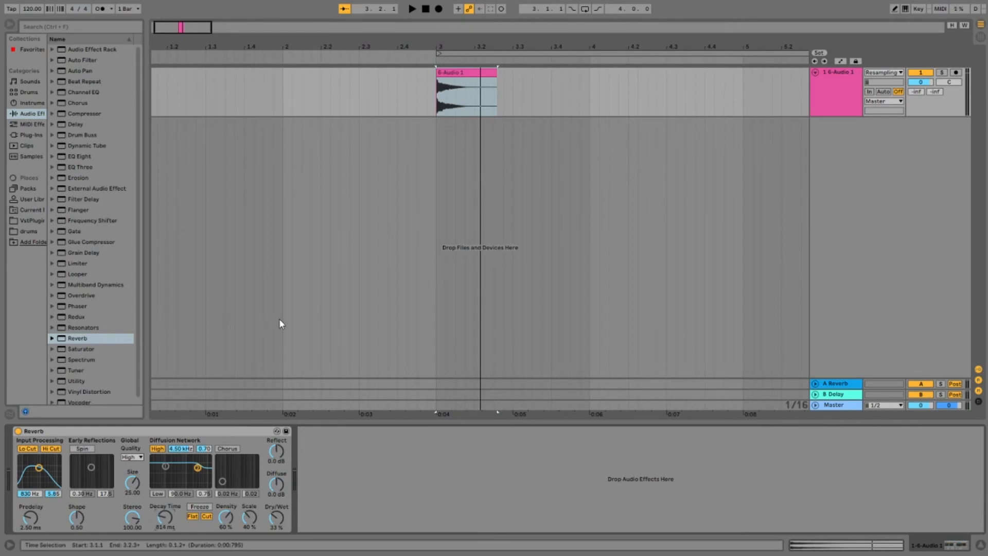
pyautogui.press('space')
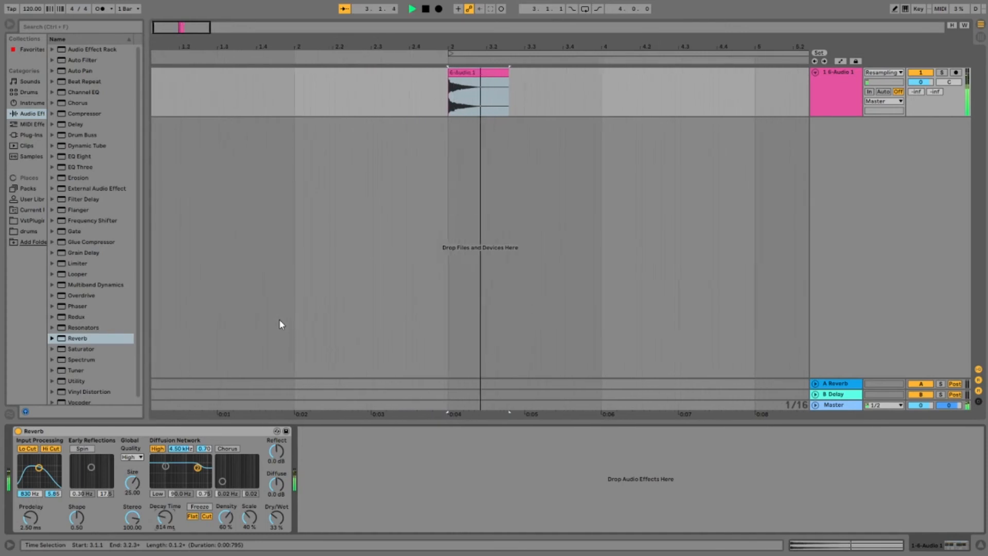
pyautogui.press('space')
pyautogui.press('space')
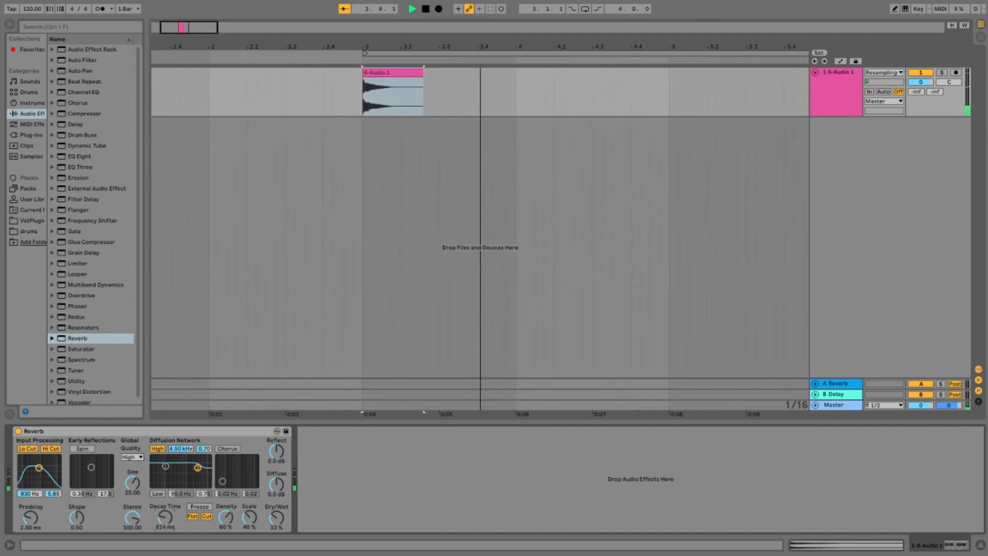
# Step: Lengthen the Reverb's decay time to 1.68 s and audition the snare
pyautogui.moveTo(169, 526)
pyautogui.mouseDown()
pyautogui.moveTo(165, 508)
pyautogui.moveTo(158, 520)
pyautogui.mouseUp()
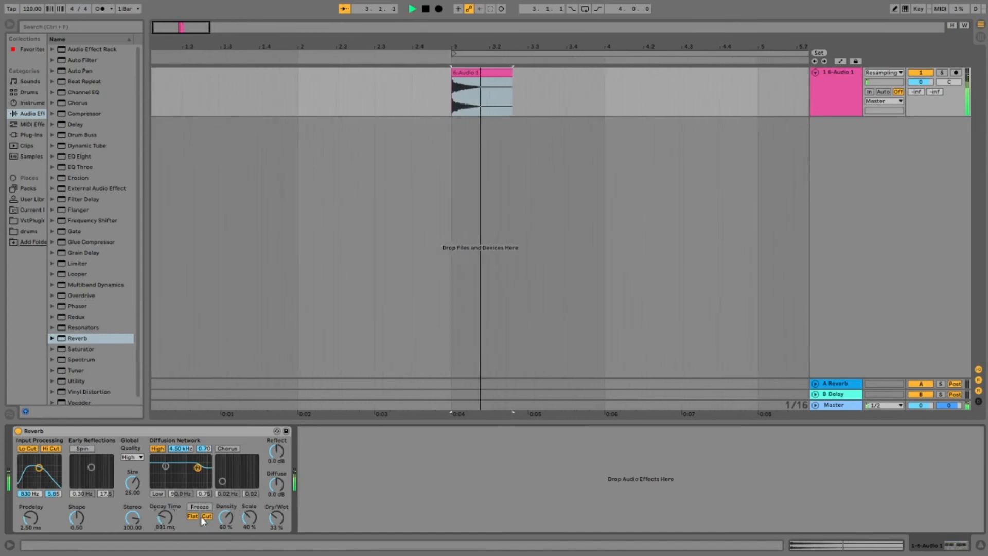
pyautogui.moveTo(168, 515)
pyautogui.mouseDown()
pyautogui.moveTo(169, 530)
pyautogui.moveTo(166, 507)
pyautogui.moveTo(165, 516)
pyautogui.mouseUp()
pyautogui.press('space')
pyautogui.press('space')
pyautogui.press('space')
pyautogui.press('space')
pyautogui.press('space')
pyautogui.press('space')
pyautogui.press('space')
pyautogui.press('space')
pyautogui.press('space')
pyautogui.press('space')
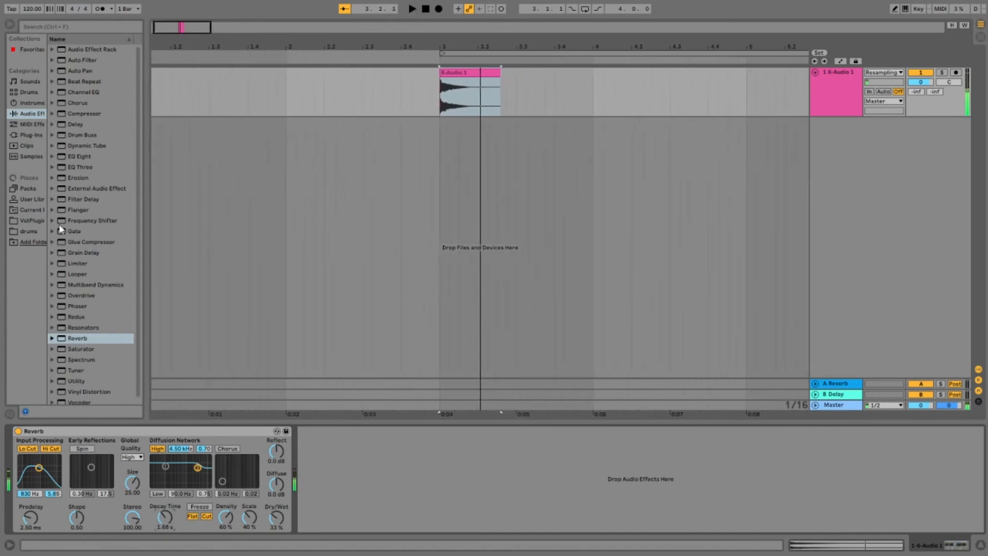
# Step: Add a Gate after the Reverb on the snare track and adjust its Return while auditioning
pyautogui.click(842, 73)
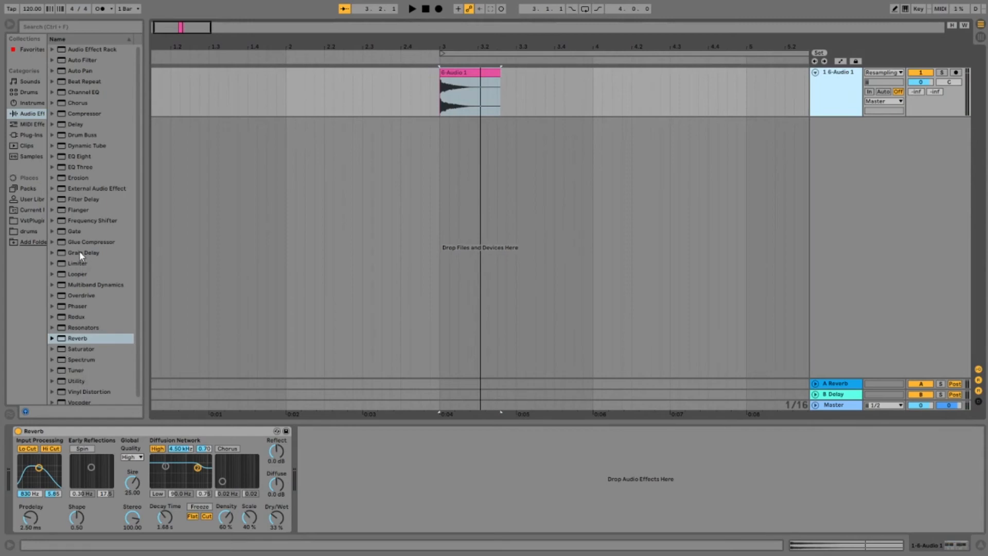
pyautogui.moveTo(76, 231); pyautogui.dragTo(412, 439)
pyautogui.press('space')
pyautogui.moveTo(313, 484); pyautogui.dragTo(314, 465)
pyautogui.press('space')
pyautogui.press('space')
pyautogui.press('space')
pyautogui.press('space')
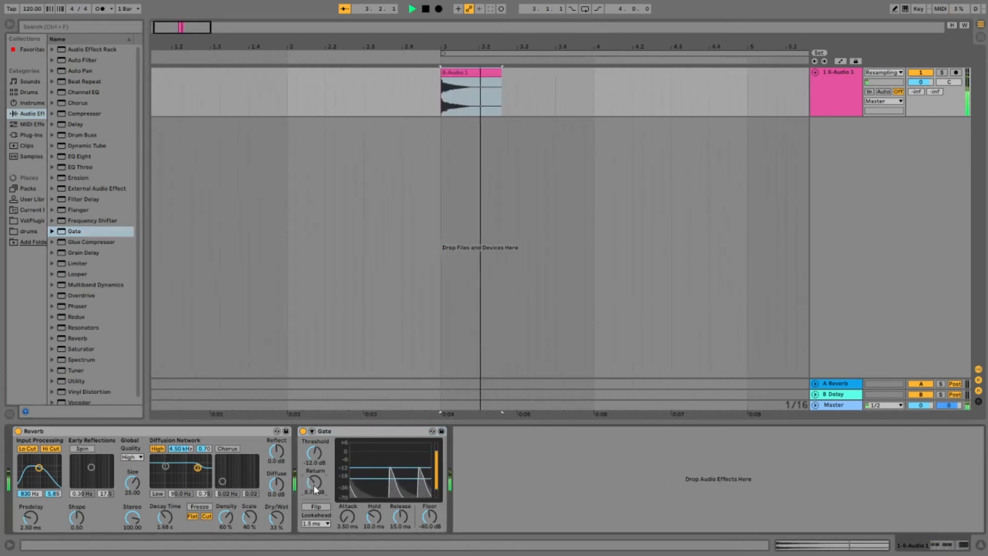
# Step: Raise the Gate's Return to 19.8 dB while repeatedly auditioning the reverb tail
pyautogui.moveTo(314, 487); pyautogui.dragTo(314, 477)
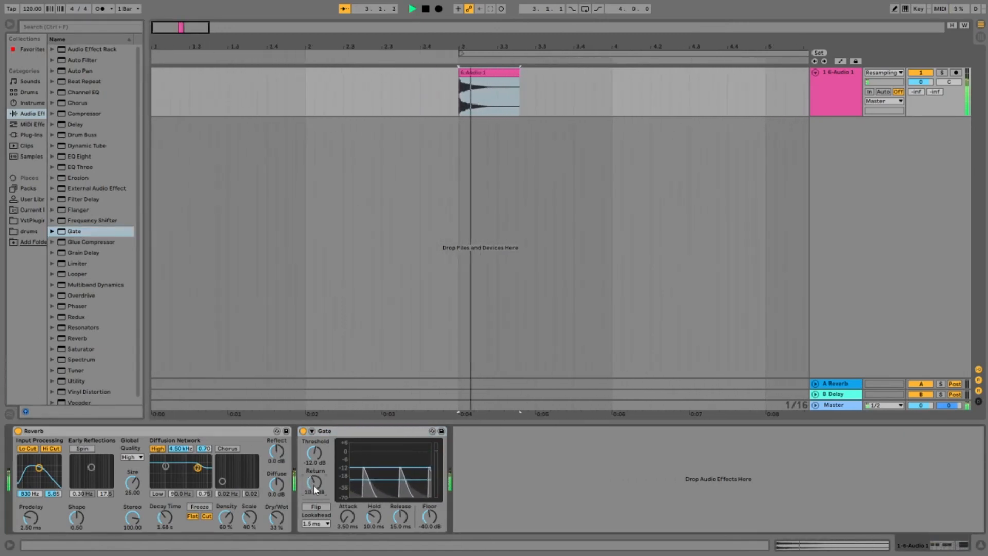
pyautogui.press('space')
pyautogui.press('space')
pyautogui.moveTo(314, 485); pyautogui.dragTo(314, 476)
pyautogui.press('space')
pyautogui.press('space')
pyautogui.press('space')
pyautogui.press('space')
pyautogui.press('space')
pyautogui.press('space')
pyautogui.moveTo(314, 485); pyautogui.dragTo(314, 486)
pyautogui.press('space')
pyautogui.press('space')
pyautogui.press('space')
pyautogui.press('space')
pyautogui.press('space')
pyautogui.press('space')
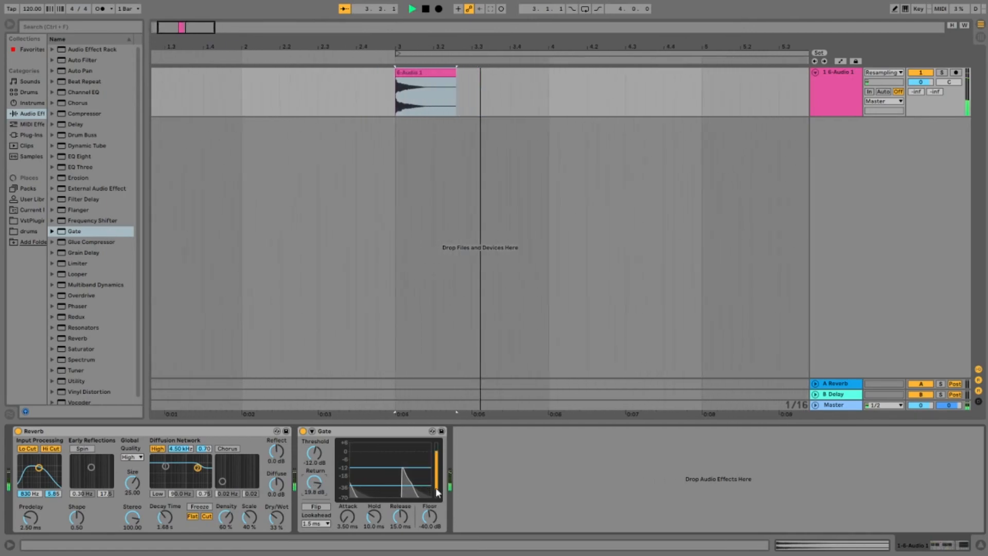
# Step: Fine-tune the Gate's Return to 20.4 dB and play the snare
pyautogui.press('space')
pyautogui.moveTo(314, 485); pyautogui.dragTo(314, 484)
pyautogui.press('space')
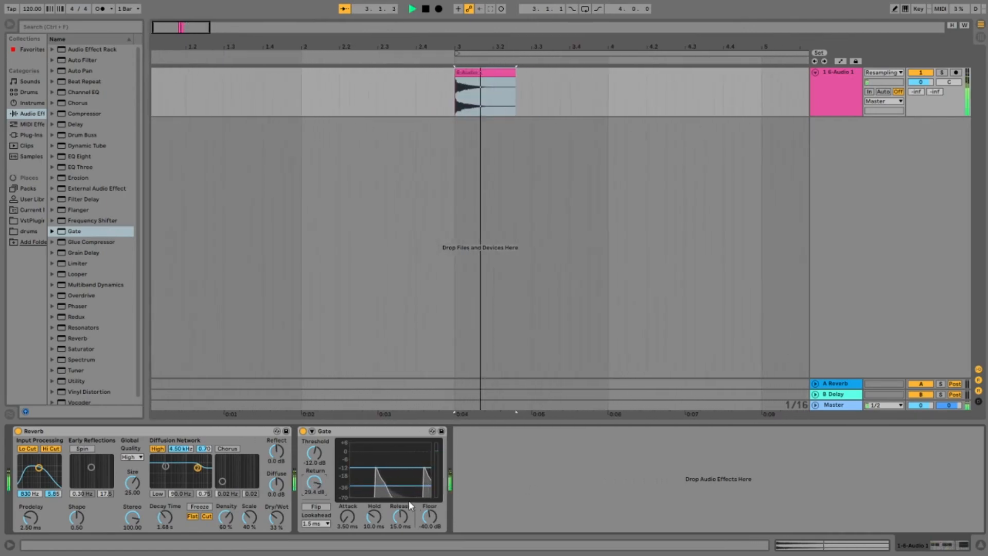
# Step: Remove the Gate and the Reverb from the snare track
pyautogui.click(383, 436)
pyautogui.press('Delete')
pyautogui.press('Delete')
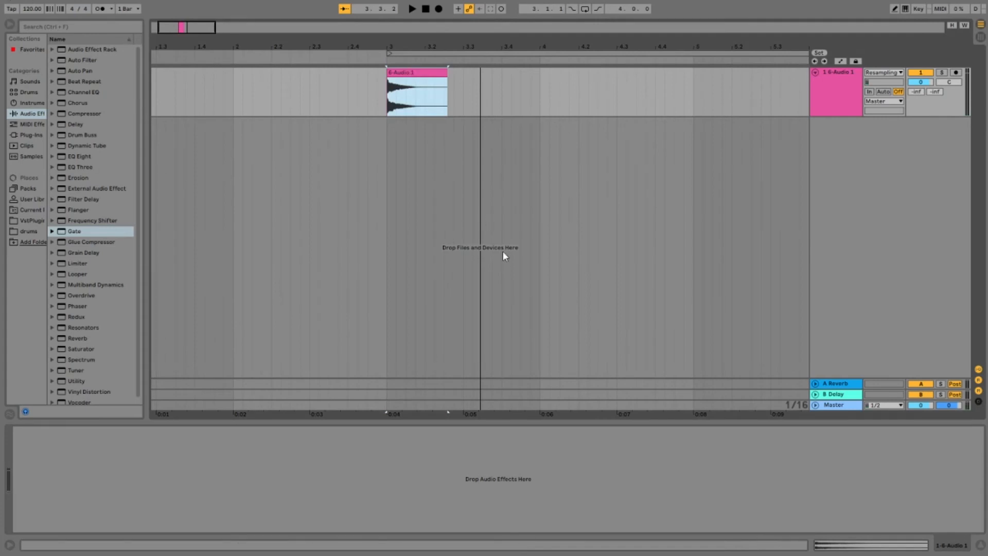
# Step: Create a new Live set and delete its second MIDI track
pyautogui.hotkey('ctrl', 'n')
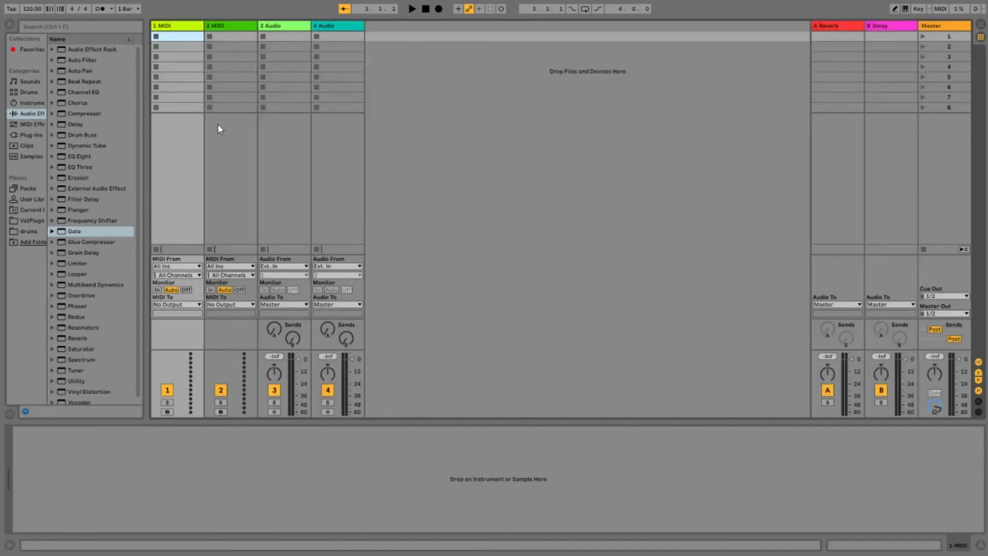
pyautogui.click(240, 24)
pyautogui.press('Delete')
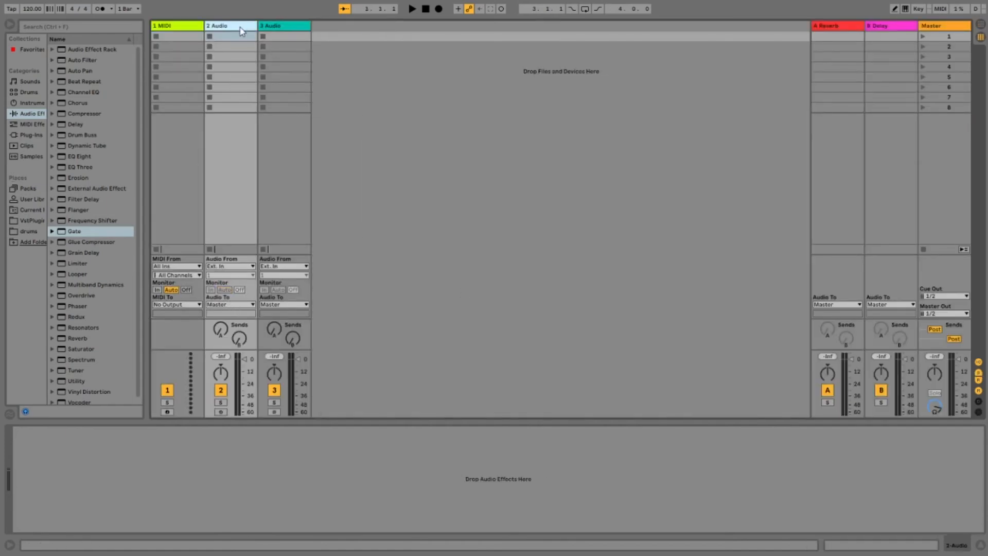
# Step: Delete the two audio tracks so only the MIDI track remains, and switch to the Arrangement view
pyautogui.press('Delete')
pyautogui.press('Delete')
pyautogui.press('Tab')
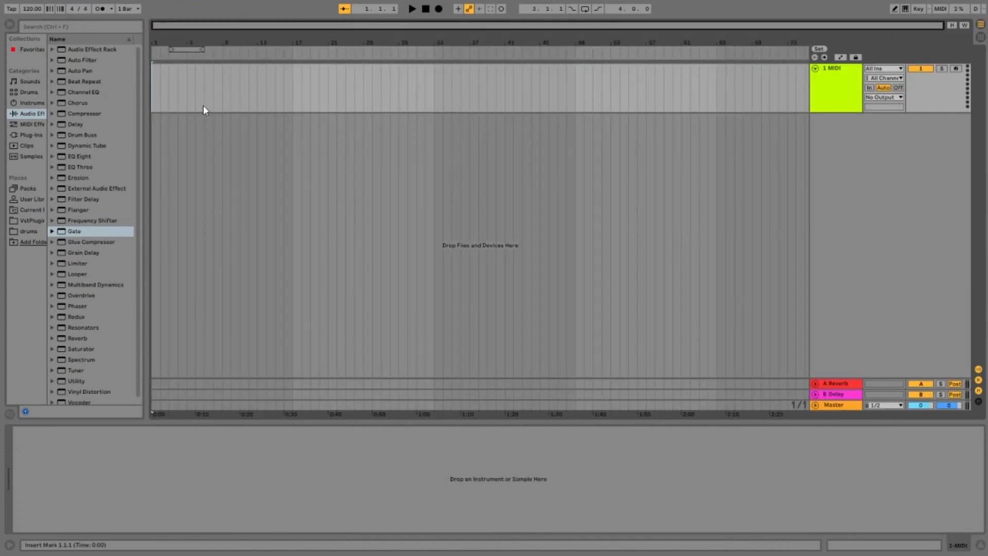
# Step: Load the Analog instrument onto the MIDI track and display the settings of its first oscillator
pyautogui.click(34, 127)
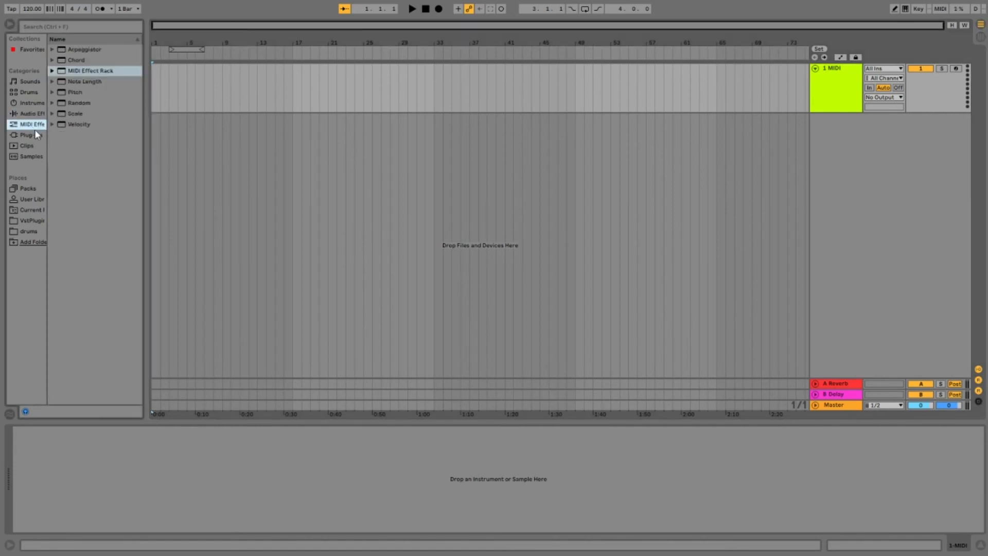
pyautogui.click(28, 104)
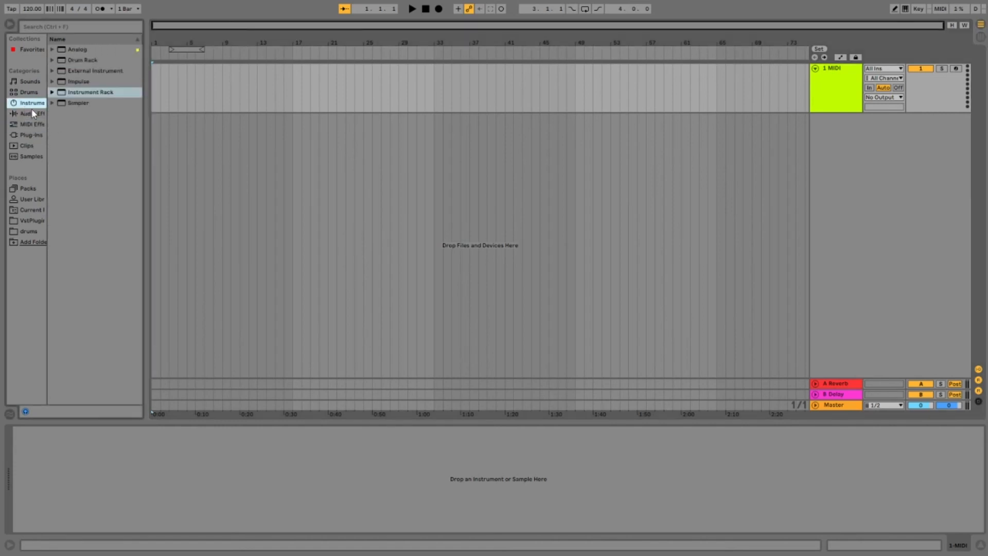
pyautogui.moveTo(90, 93); pyautogui.dragTo(832, 73)
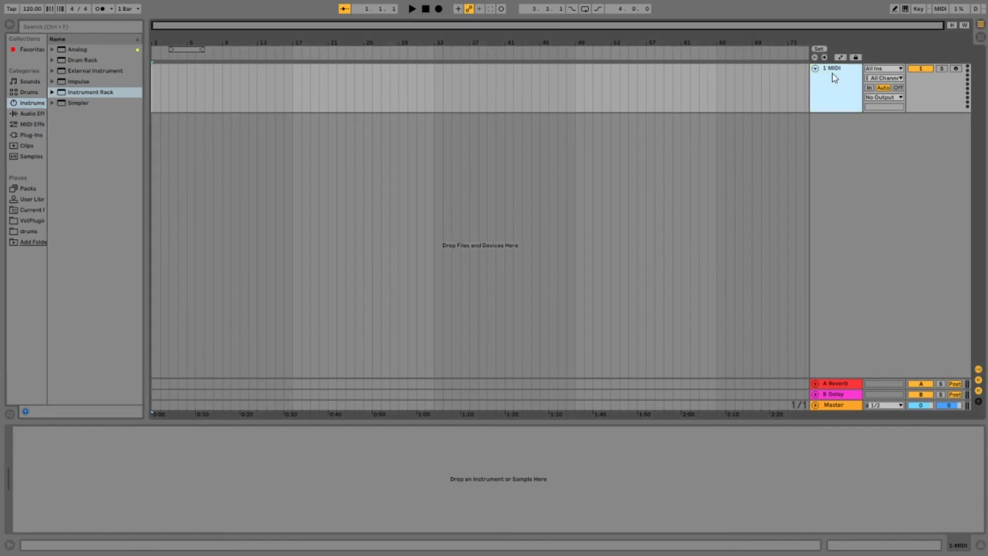
pyautogui.click(82, 50)
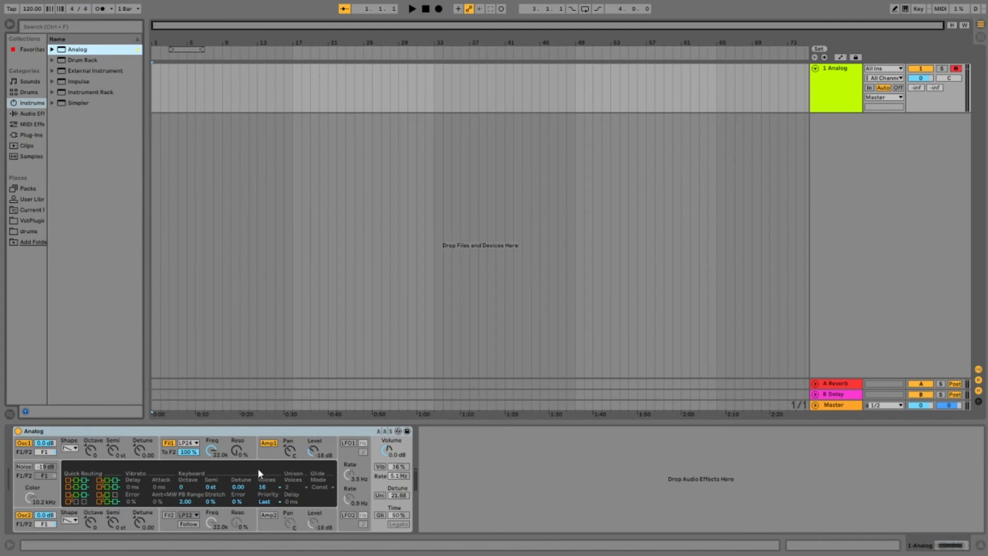
pyautogui.click(79, 456)
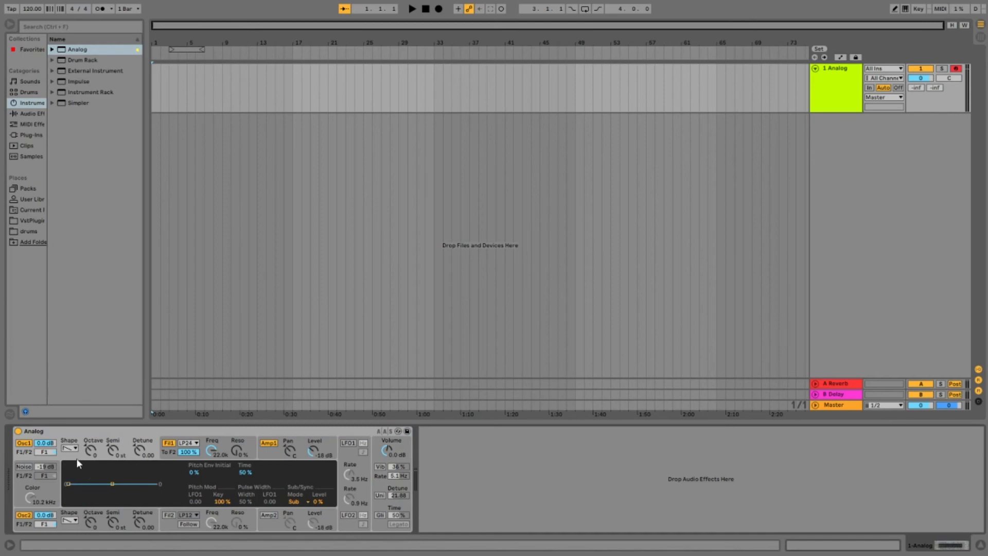
# Step: Insert a three-bar MIDI clip starting at bar 3 and draw a C3 note from 1.1.1 to 1.1.3
pyautogui.click(197, 149)
pyautogui.moveTo(173, 69); pyautogui.dragTo(196, 70)
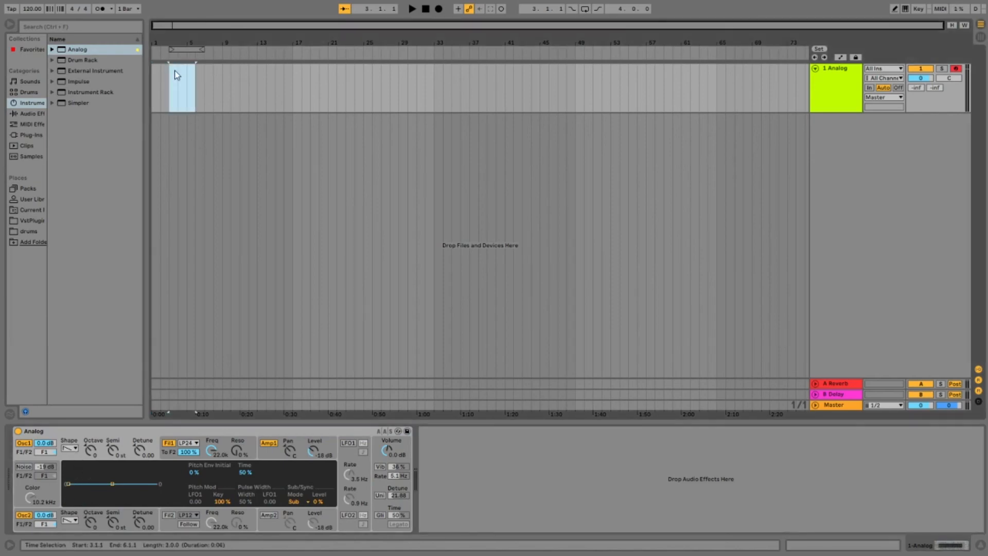
pyautogui.hotkey('ctrl', 'shift', 'm')
pyautogui.click(167, 482)
pyautogui.doubleClick(167, 480)
pyautogui.moveTo(189, 479); pyautogui.dragTo(197, 480)
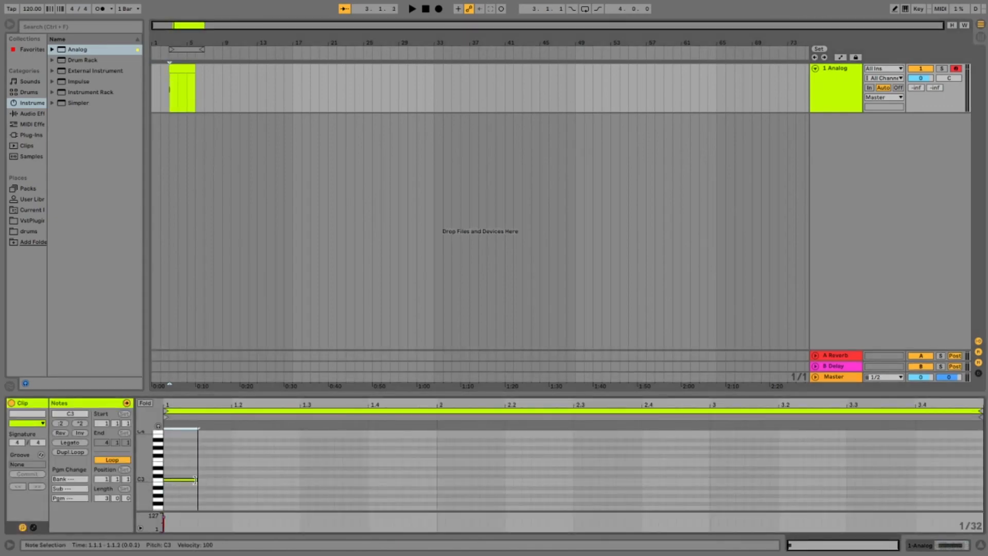
# Step: Add a short C3 note on beat 1.2 and extend the clip's end to bar 7
pyautogui.doubleClick(234, 476)
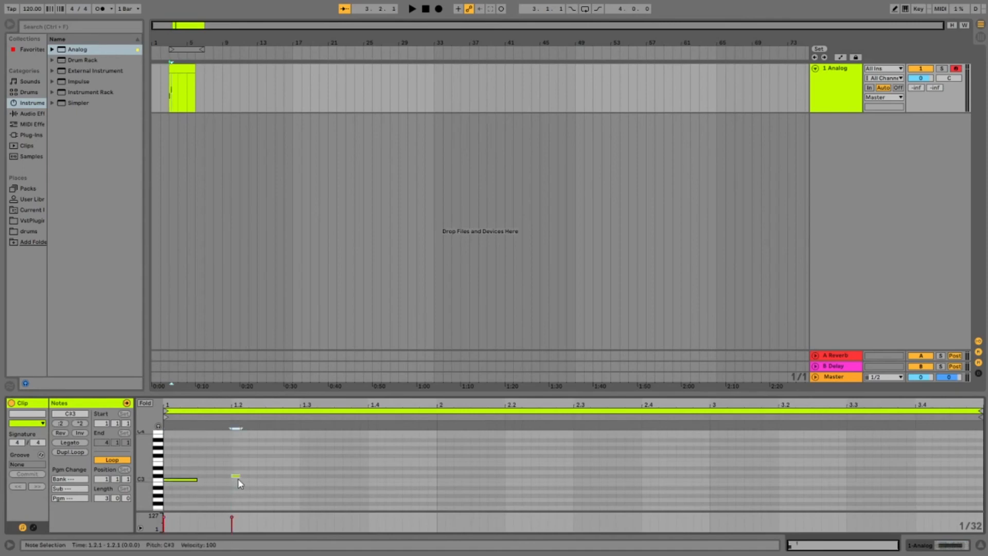
pyautogui.click(197, 68)
pyautogui.moveTo(198, 69); pyautogui.dragTo(206, 68)
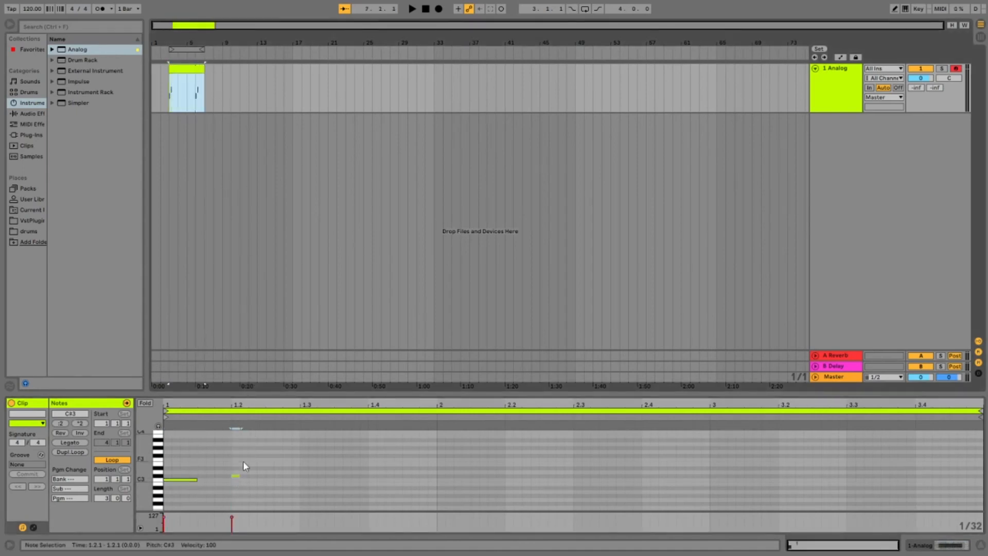
pyautogui.press('Down')
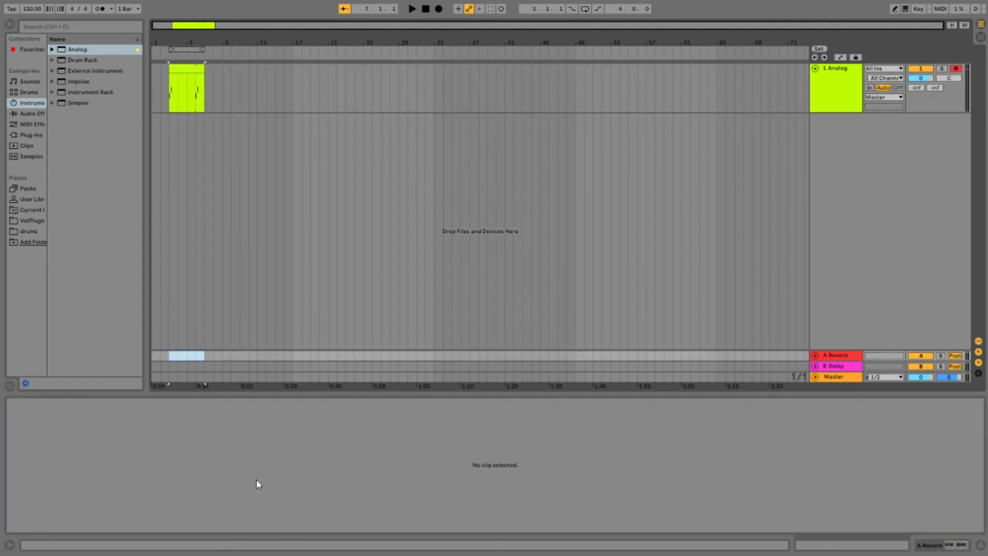
pyautogui.hotkey('ctrl', 'z')
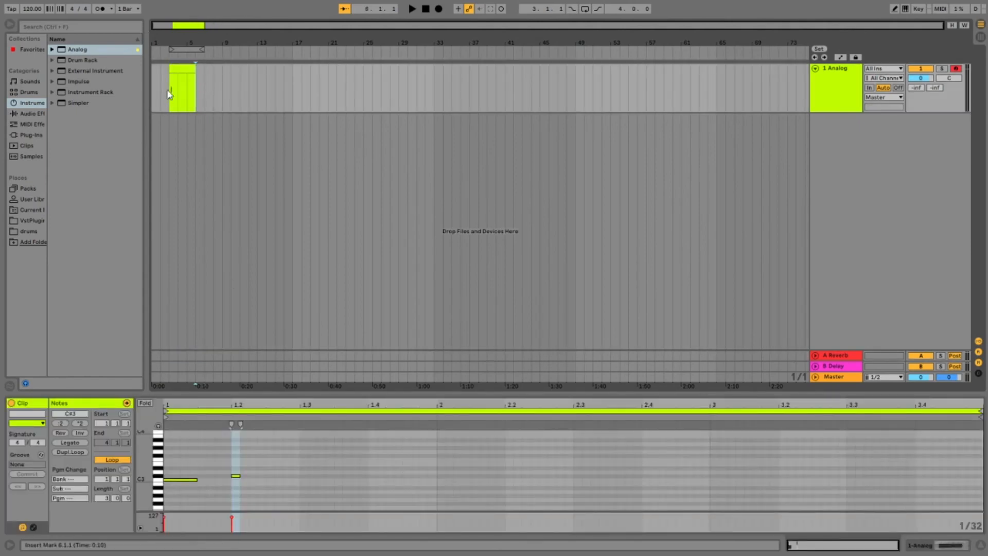
pyautogui.moveTo(193, 72); pyautogui.dragTo(210, 72)
pyautogui.hotkey('ctrl', 'z')
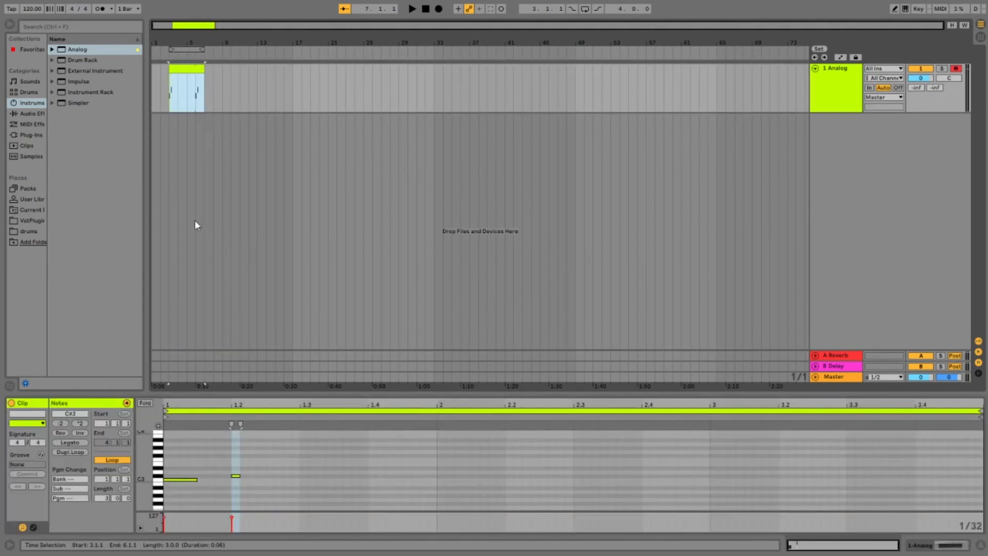
pyautogui.click(236, 475)
pyautogui.press('Down')
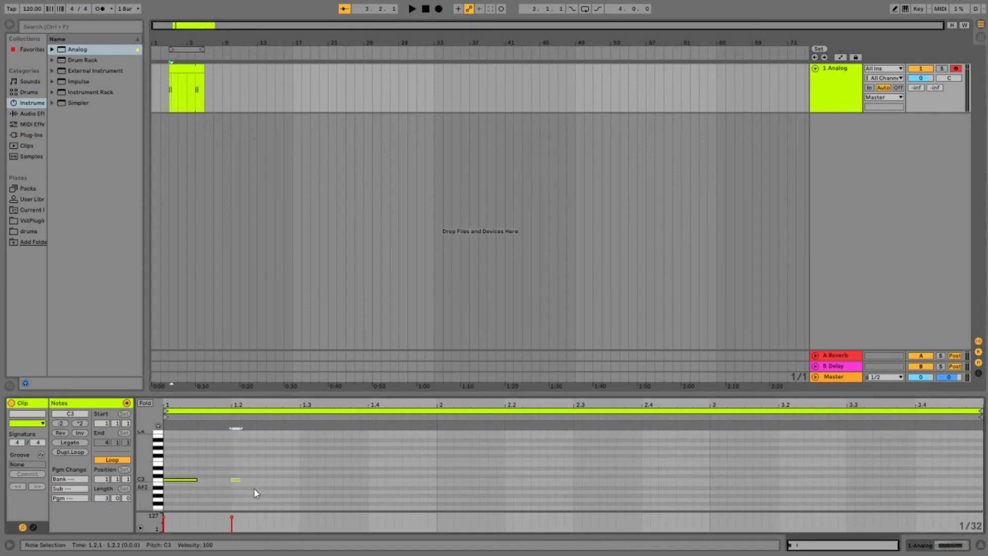
# Step: Fill the clip with equally long C3 notes on every beat and play it with the arrangement loop on
pyautogui.moveTo(239, 482); pyautogui.dragTo(114, 445)
pyautogui.moveTo(181, 481); pyautogui.dragTo(321, 481)
pyautogui.moveTo(419, 489); pyautogui.dragTo(451, 482)
pyautogui.moveTo(685, 496); pyautogui.dragTo(160, 436)
pyautogui.moveTo(195, 479); pyautogui.dragTo(740, 481)
pyautogui.press('space')
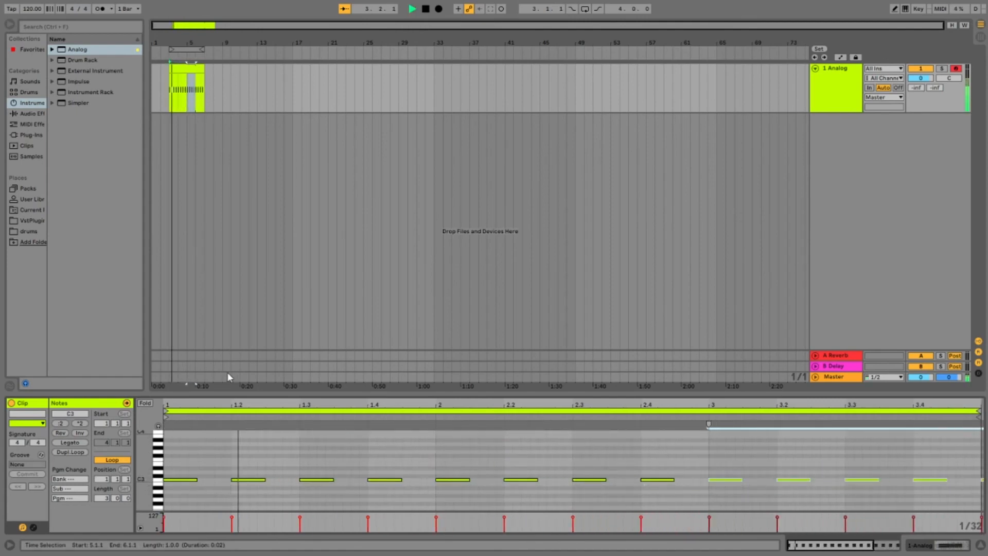
pyautogui.click(585, 9)
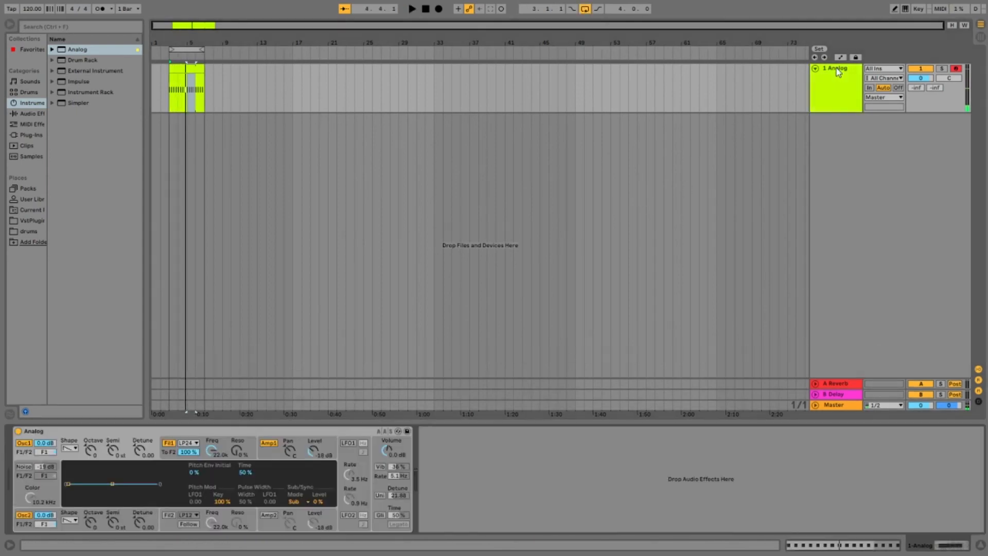
# Step: Set Analog's oscillator 1 to a sine wave at octave -3 and switch off oscillator 2
pyautogui.doubleClick(836, 75)
pyautogui.moveTo(94, 451); pyautogui.dragTo(94, 465)
pyautogui.click(24, 514)
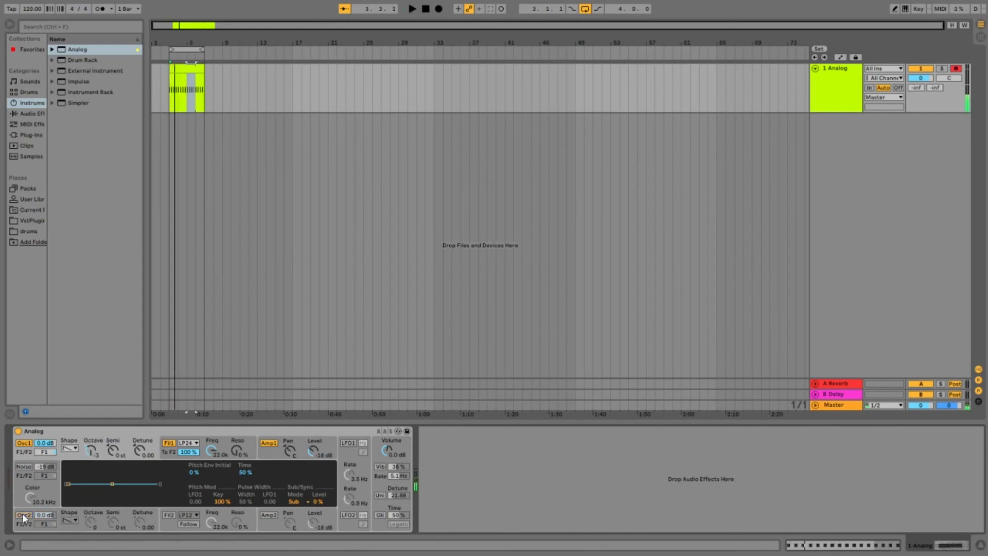
pyautogui.click(69, 448)
pyautogui.click(73, 446)
pyautogui.moveTo(96, 451); pyautogui.dragTo(96, 446)
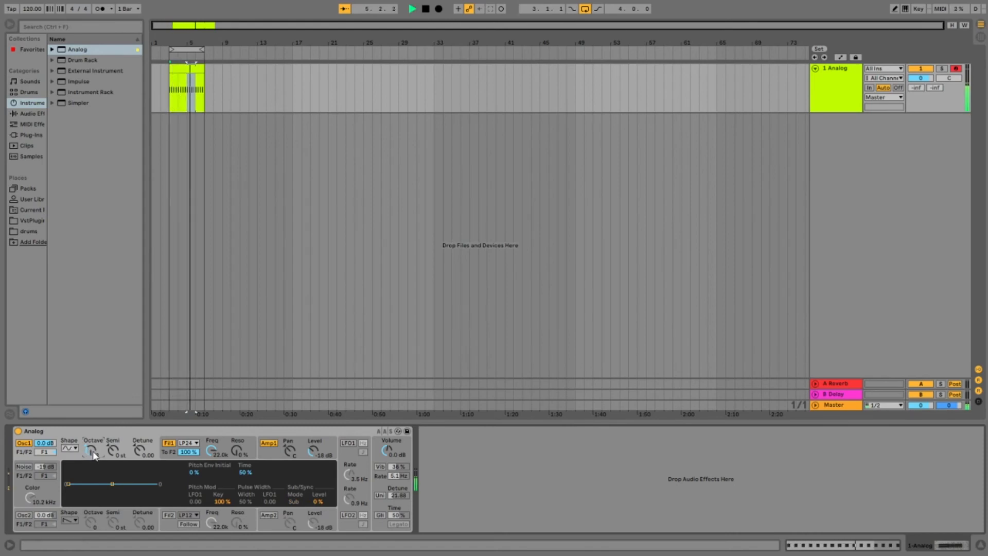
# Step: Set oscillator 1's pitch envelope to 100 % initial and 13 % time while auditioning the notes
pyautogui.press('space')
pyautogui.press('space')
pyautogui.press('space')
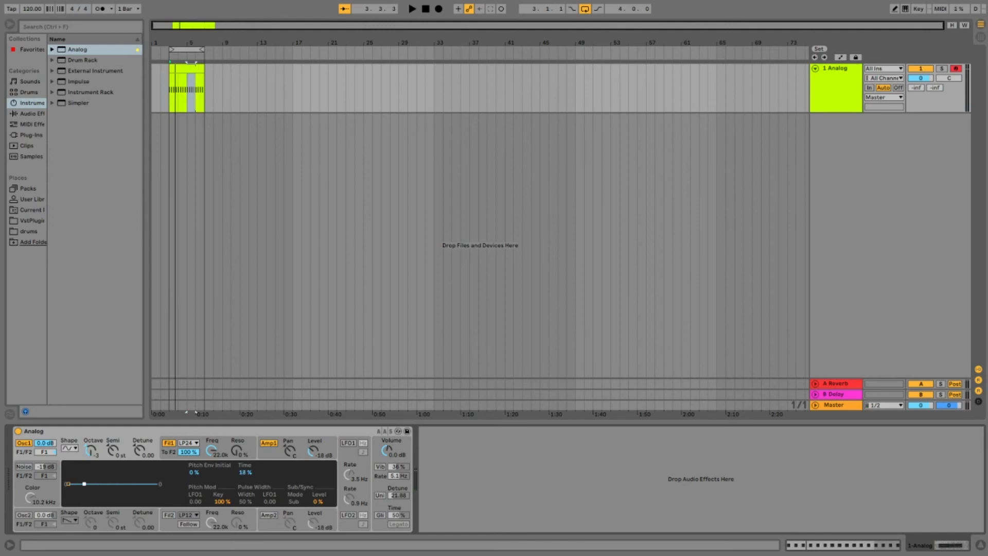
pyautogui.moveTo(194, 473); pyautogui.dragTo(194, 422)
pyautogui.press('space')
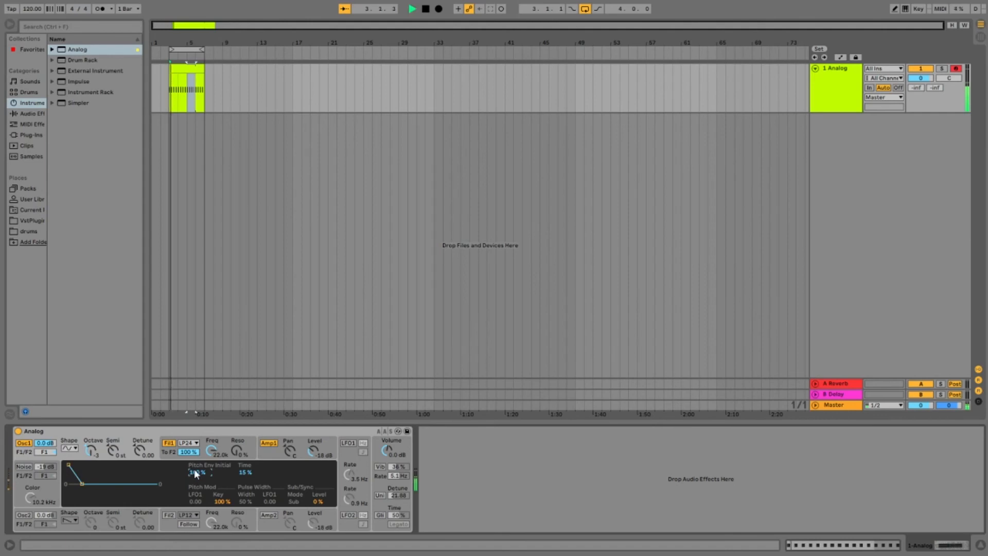
pyautogui.press('space')
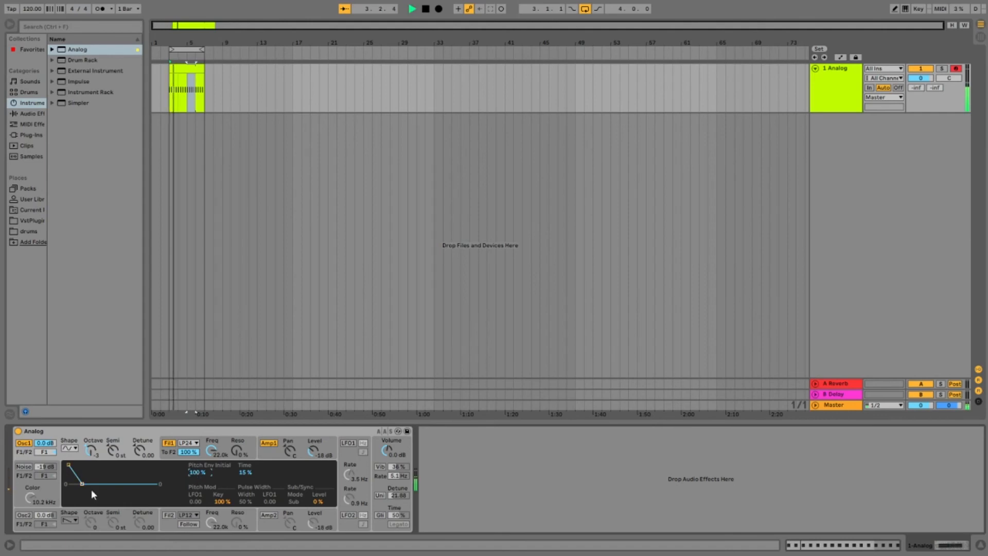
pyautogui.moveTo(82, 480)
pyautogui.mouseDown()
pyautogui.moveTo(94, 481)
pyautogui.moveTo(72, 481)
pyautogui.mouseUp()
pyautogui.press('space')
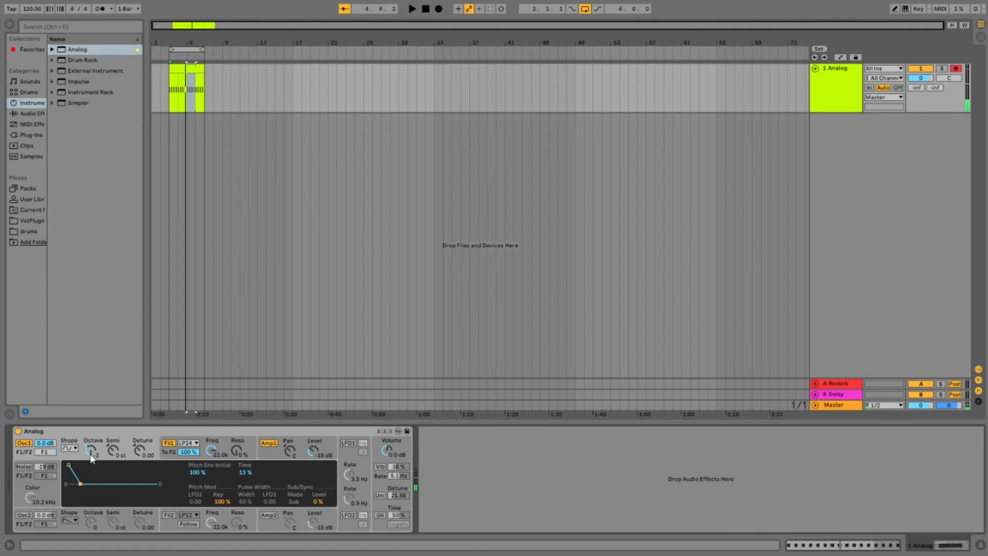
# Step: Audition the Analog kick pattern with its pitch envelope and stop playback
pyautogui.press('space')
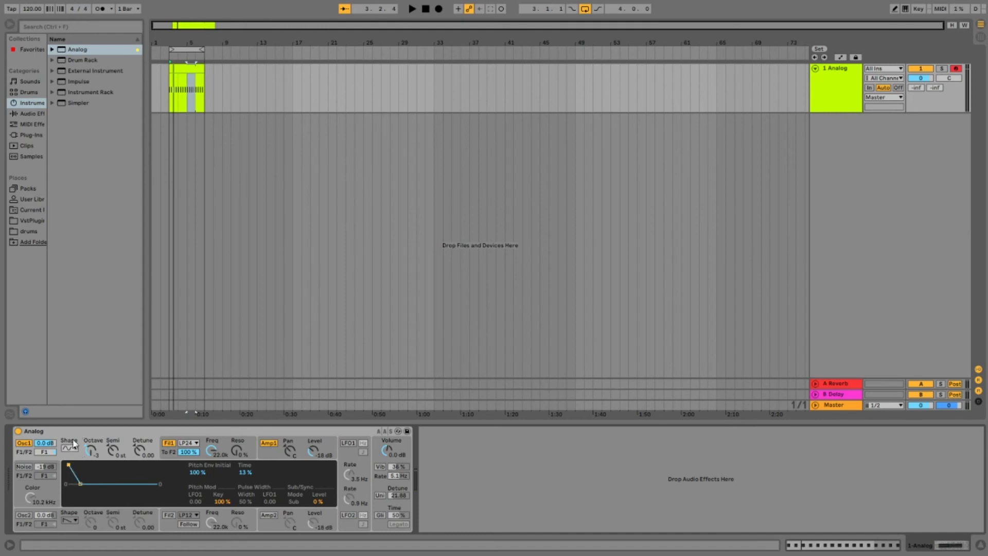
pyautogui.press('space')
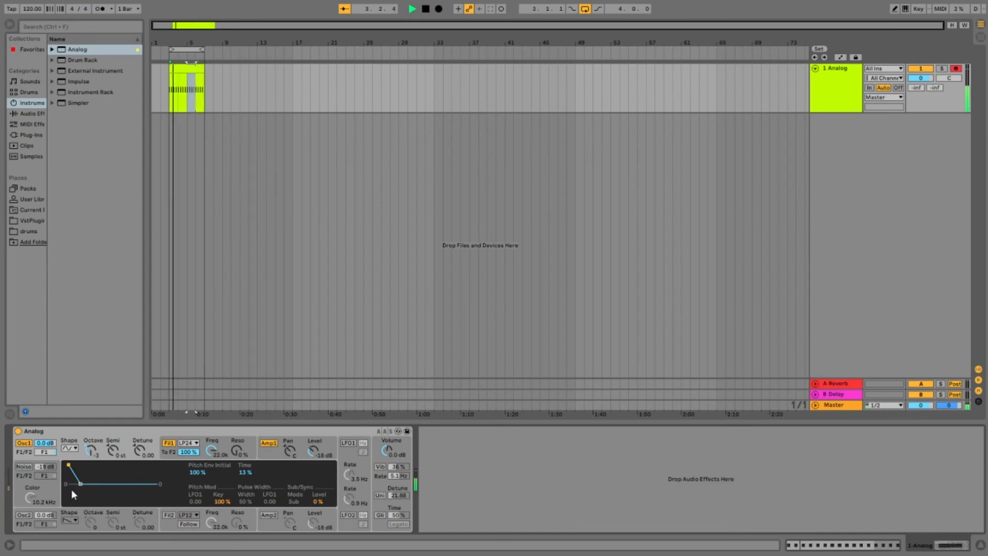
pyautogui.press('space')
pyautogui.click(836, 89)
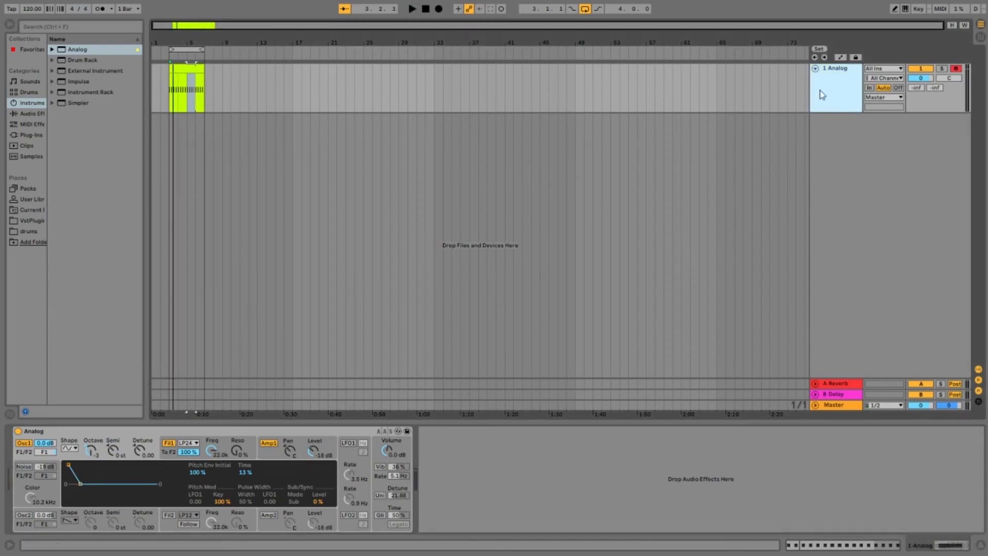
pyautogui.click(827, 76)
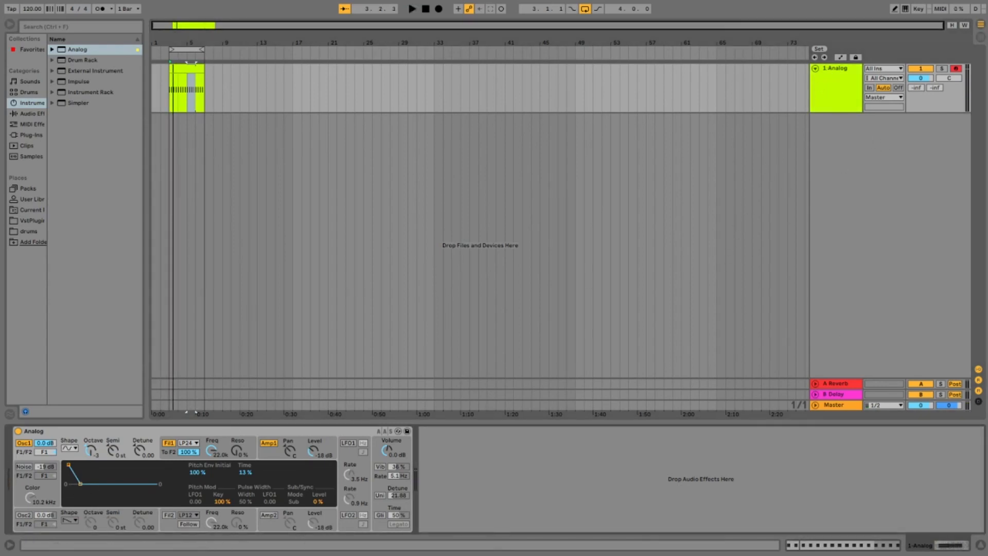
# Step: Try to load the VST2 version of Massive onto the Analog track
pyautogui.click(37, 135)
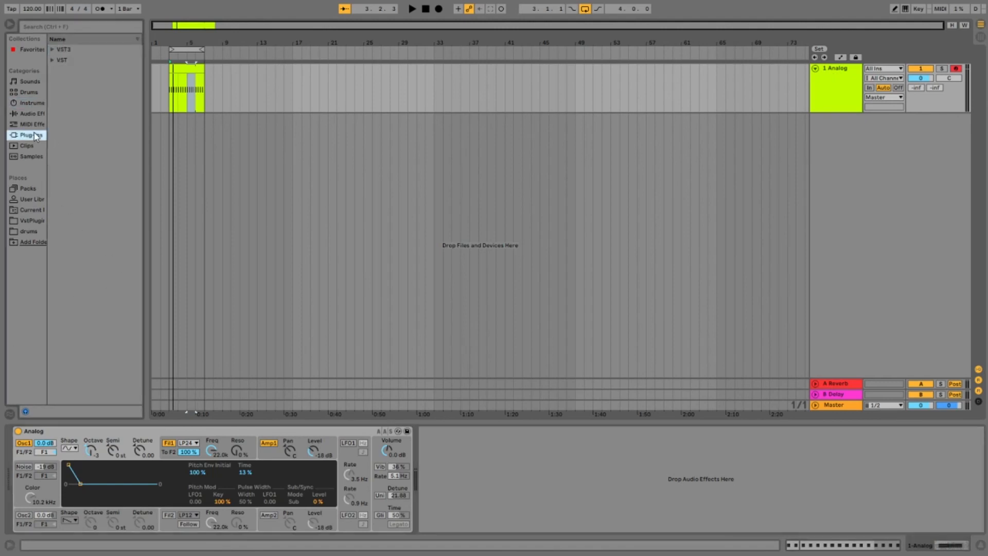
pyautogui.click(52, 60)
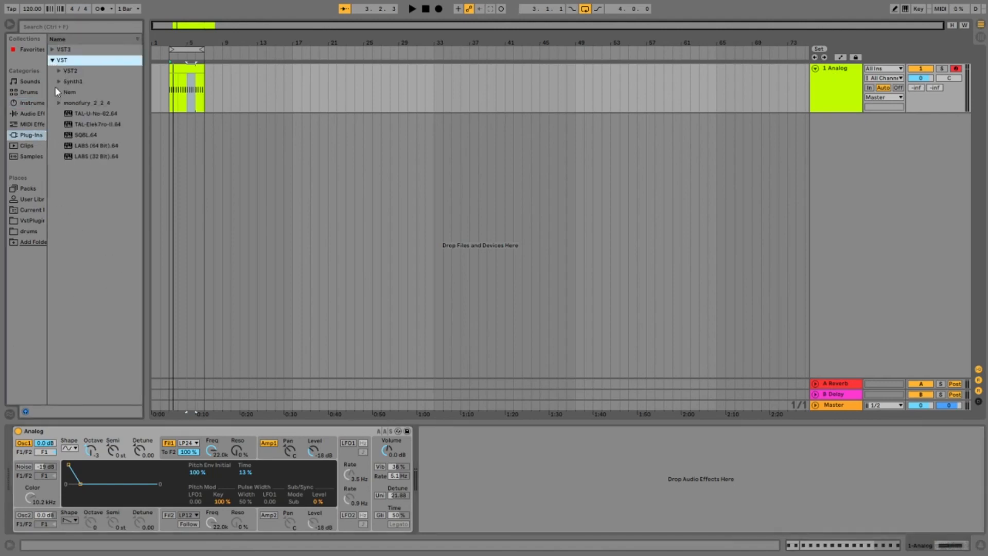
pyautogui.click(59, 71)
pyautogui.doubleClick(80, 93)
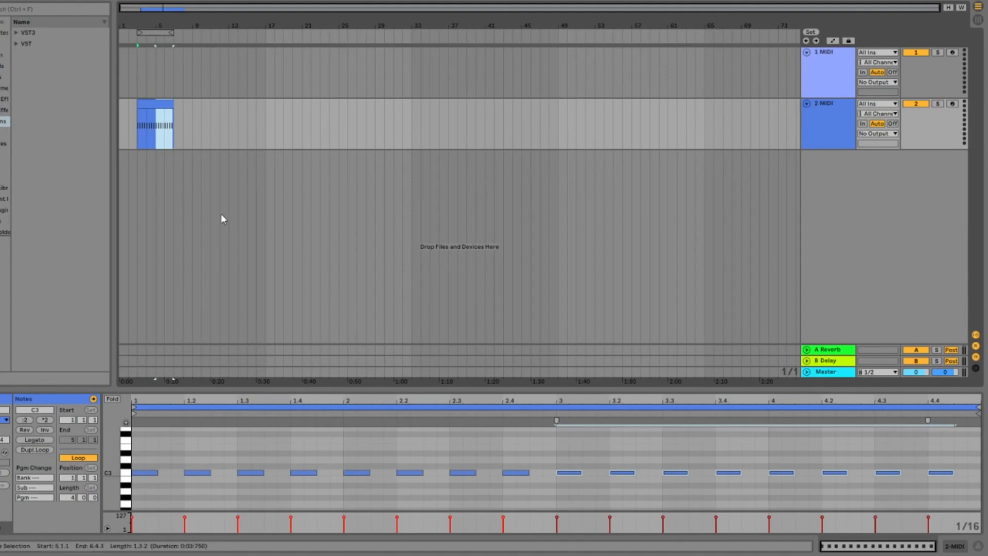
# Step: Load Massive.64 from the VST2 plug-ins onto the second MIDI track, which holds the C3 pattern
pyautogui.click(4, 88)
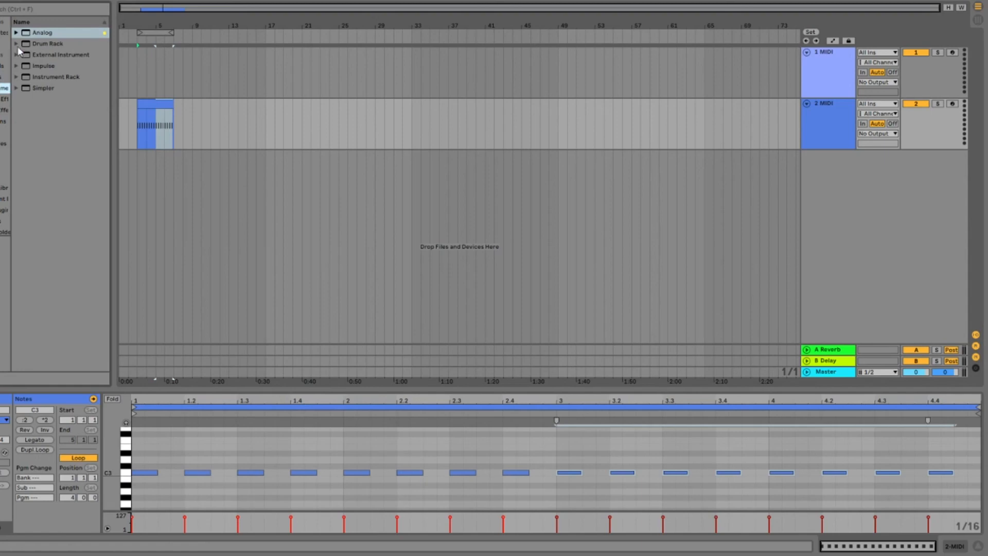
pyautogui.click(4, 121)
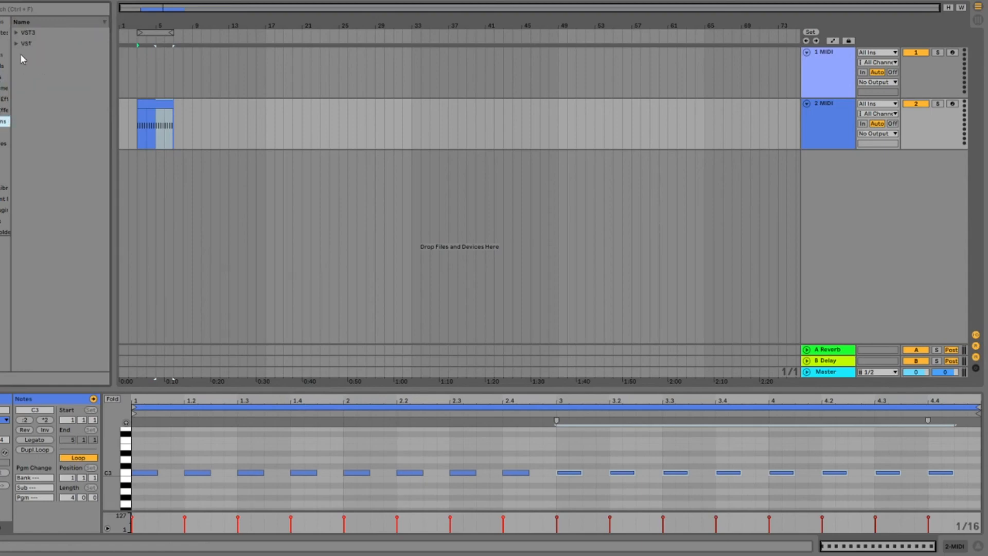
pyautogui.click(17, 44)
pyautogui.click(23, 55)
pyautogui.doubleClick(62, 77)
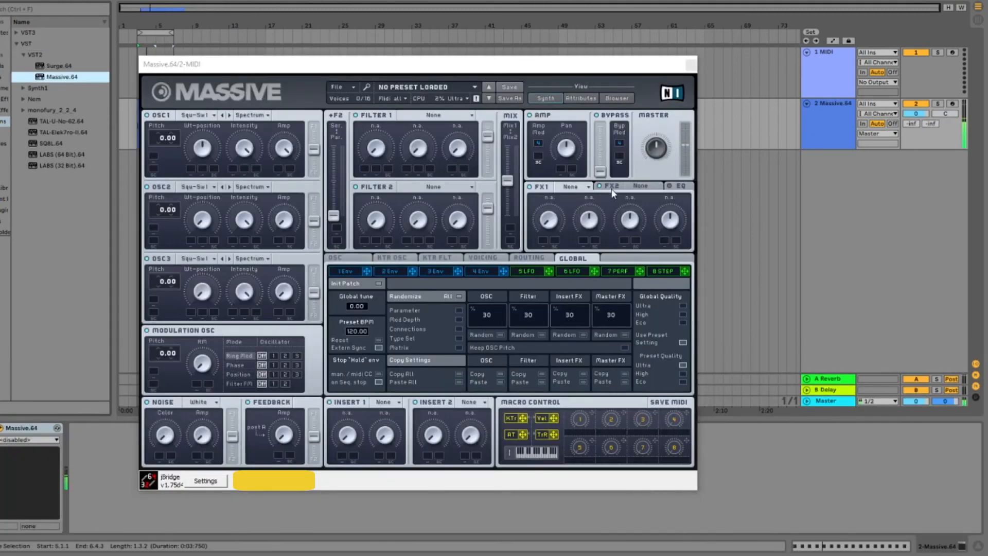
# Step: Shape envelope 4 with a shorter attack and full sustain level, and audition the pattern
pyautogui.click(483, 271)
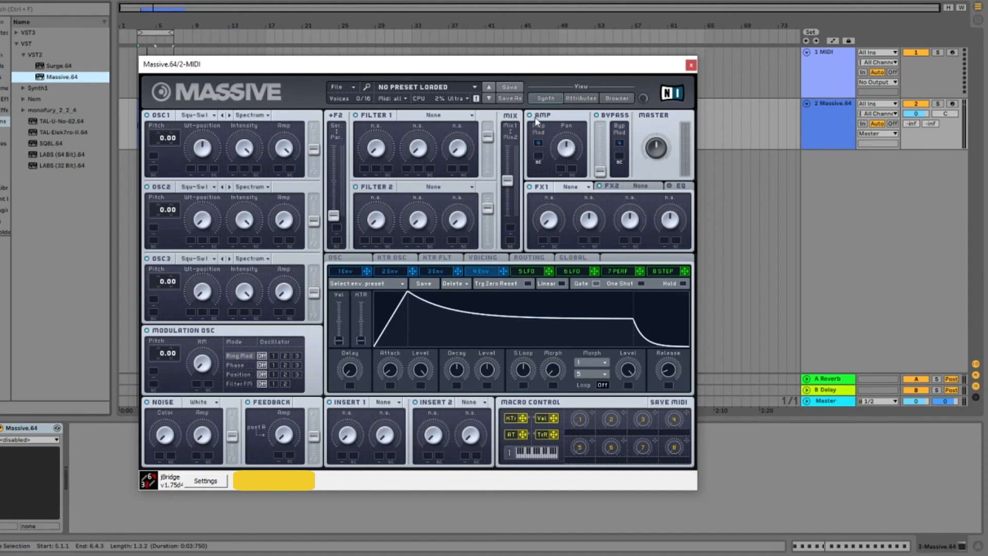
pyautogui.moveTo(392, 369); pyautogui.dragTo(399, 408)
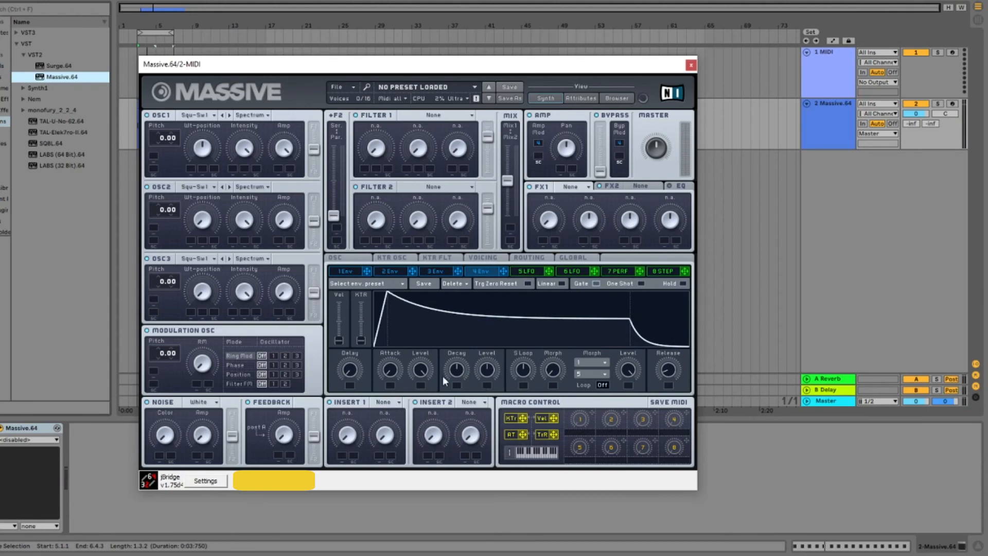
pyautogui.moveTo(498, 374); pyautogui.dragTo(498, 330)
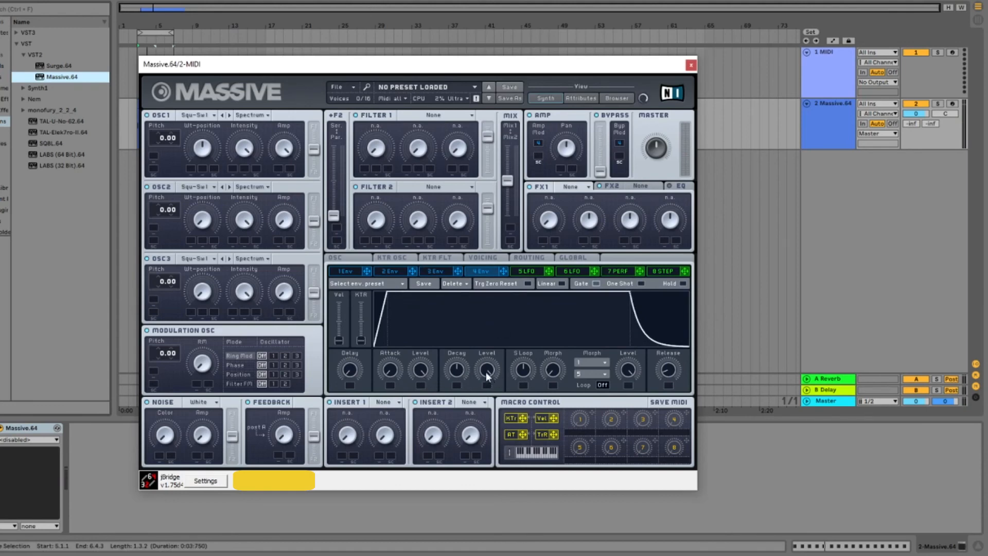
pyautogui.click(354, 13)
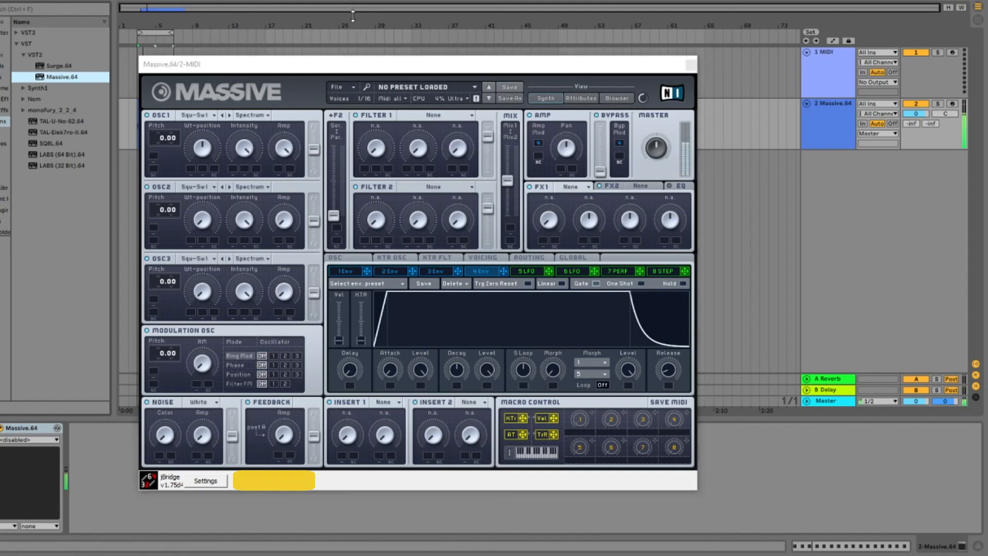
# Step: Switch oscillator 1 to the Sin-Square wavetable with its Wt-position fully down, and audition the pattern
pyautogui.click(206, 150)
pyautogui.click(215, 114)
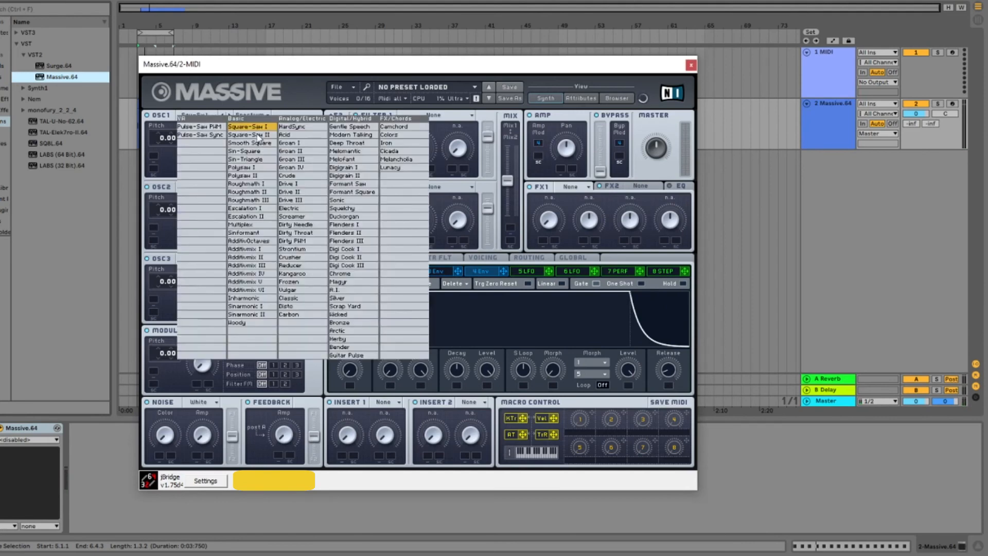
pyautogui.click(262, 151)
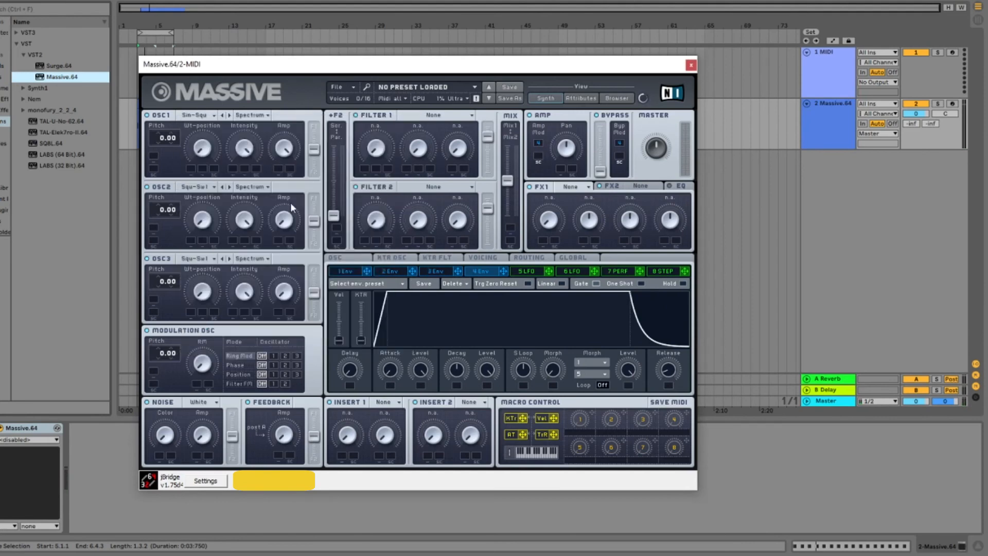
pyautogui.click(171, 19)
pyautogui.press('space')
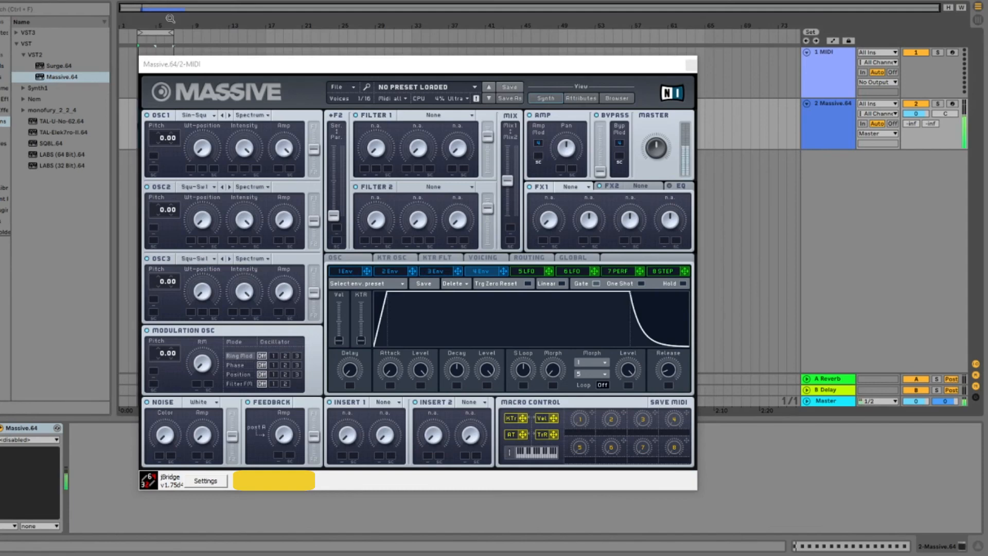
# Step: Set oscillator 1's pitch to -36.00 semitones and audition the pattern
pyautogui.click(162, 139)
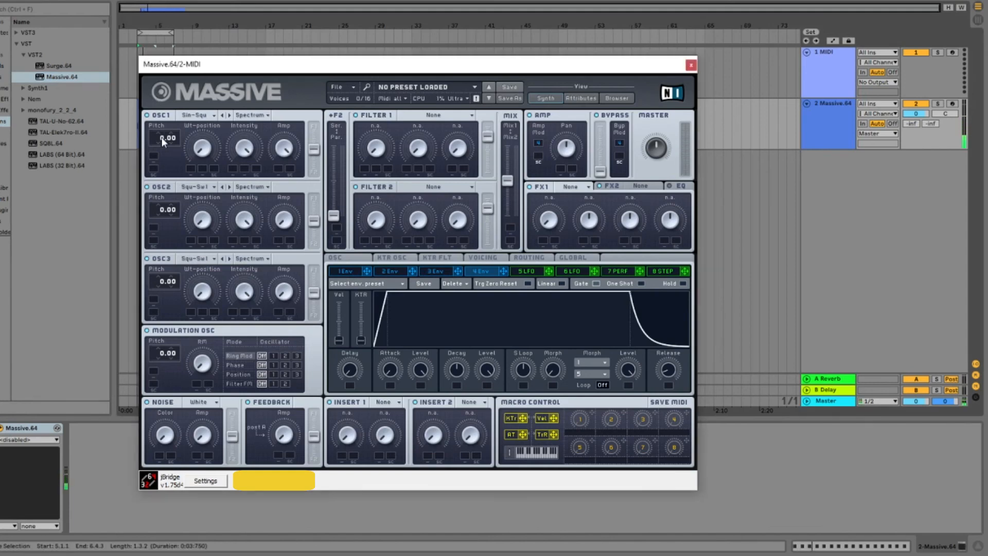
pyautogui.moveTo(165, 161); pyautogui.dragTo(165, 183)
pyautogui.click(151, 19)
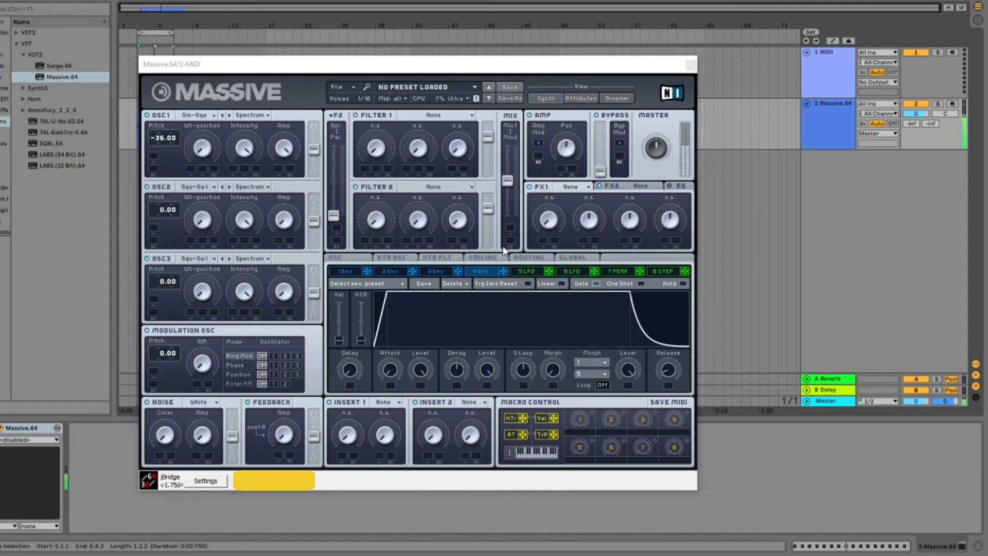
# Step: Assign envelope 3 to oscillator 1's pitch with a modulation amount of 36.00 and audition the pattern
pyautogui.click(438, 271)
pyautogui.click(438, 272)
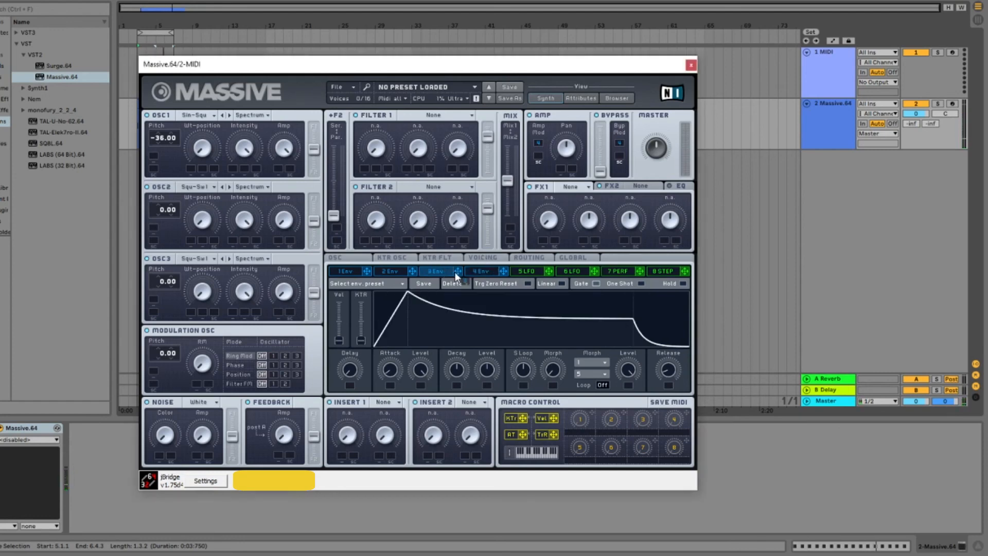
pyautogui.moveTo(217, 180); pyautogui.dragTo(192, 169)
pyautogui.rightClick(190, 168)
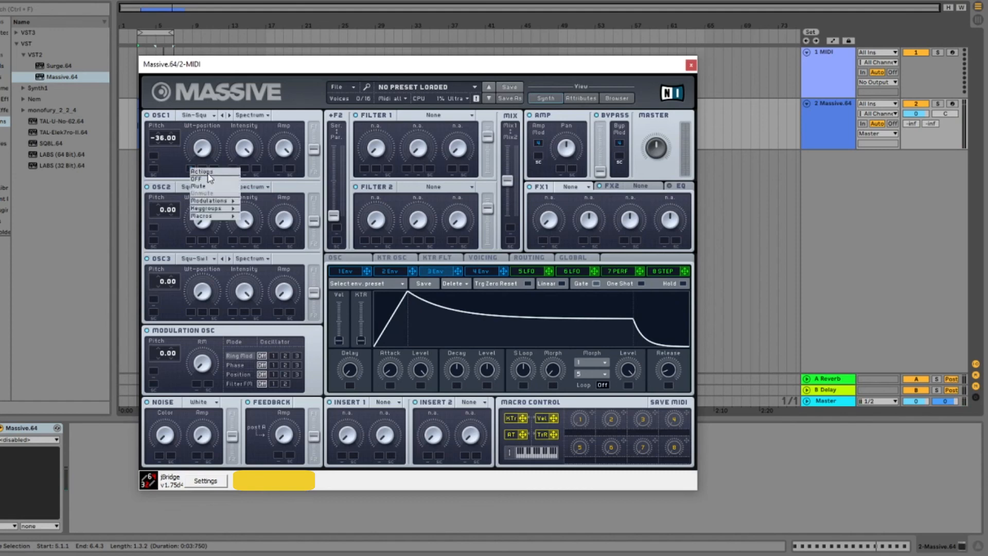
pyautogui.click(209, 184)
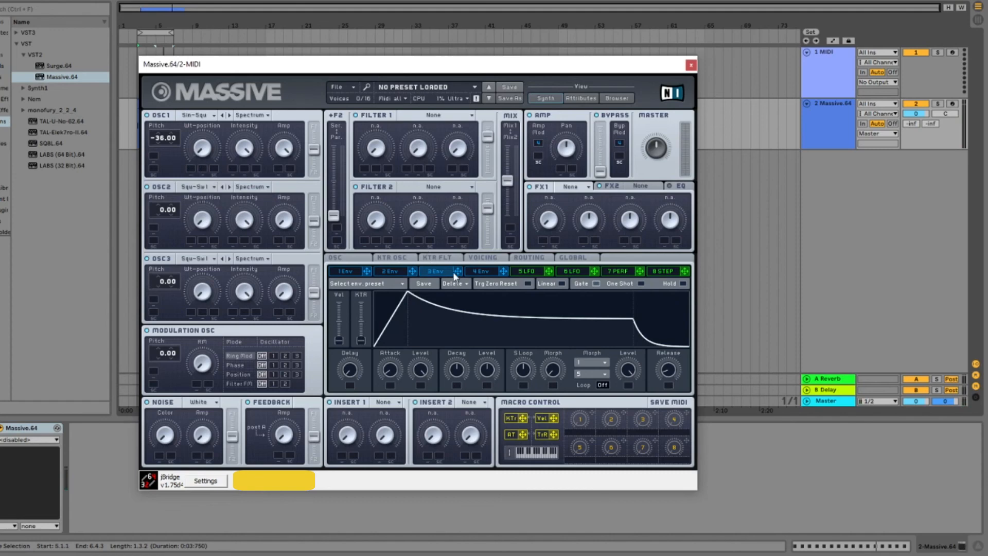
pyautogui.moveTo(459, 269); pyautogui.dragTo(156, 156)
pyautogui.moveTo(167, 154); pyautogui.dragTo(168, 114)
pyautogui.click(203, 24)
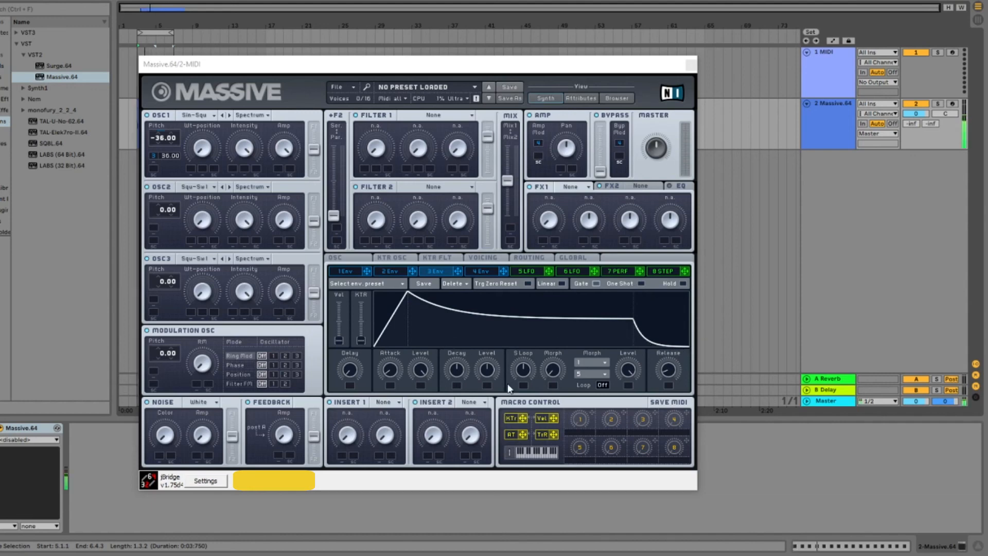
# Step: Lower envelope 3's decay level to zero so the pitch falls fully, and audition the pattern
pyautogui.moveTo(487, 370); pyautogui.dragTo(490, 481)
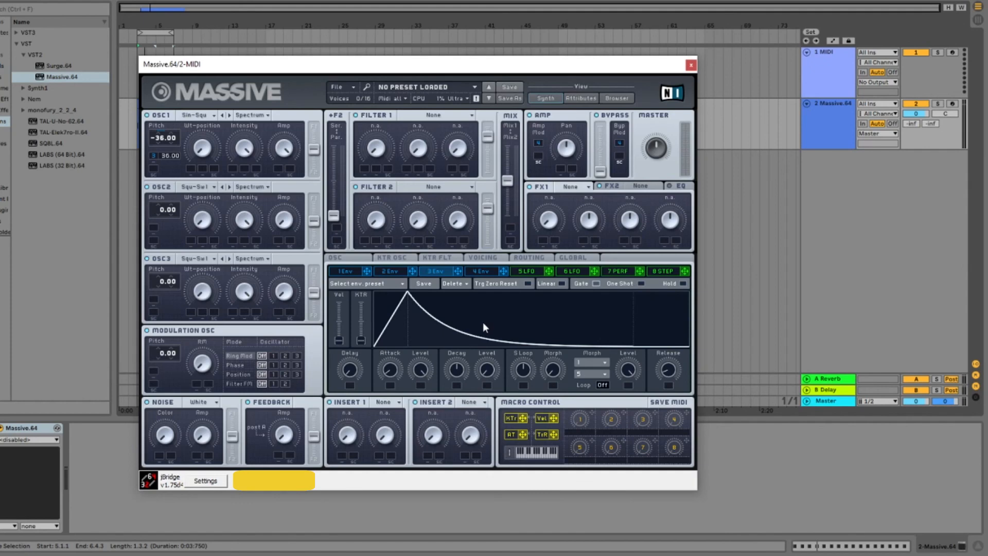
pyautogui.click(159, 15)
pyautogui.press('space')
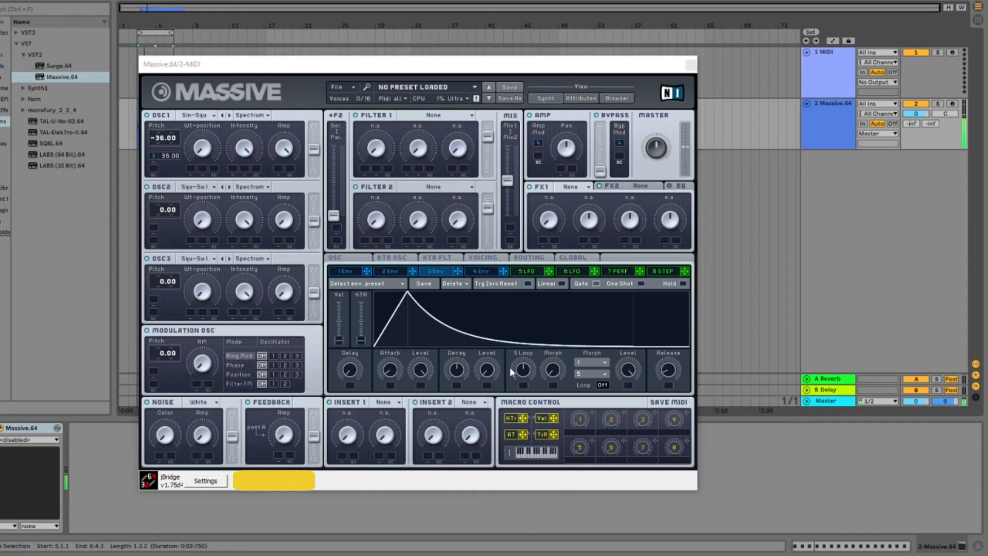
# Step: Shorten envelope 3's decay and attack while auditioning the pattern
pyautogui.click(459, 366)
pyautogui.moveTo(459, 366)
pyautogui.mouseDown()
pyautogui.moveTo(461, 379)
pyautogui.moveTo(456, 372)
pyautogui.mouseUp()
pyautogui.click(180, 49)
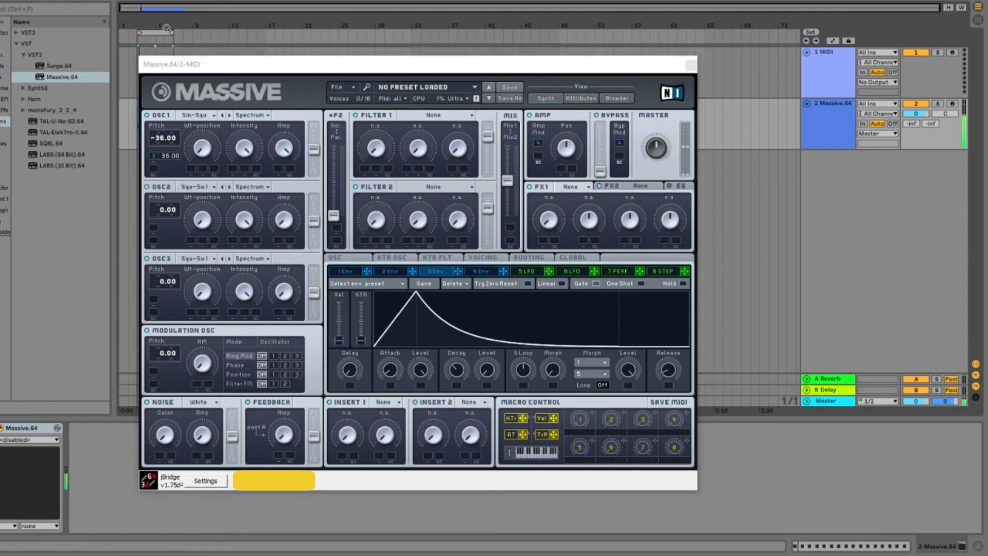
pyautogui.moveTo(458, 366)
pyautogui.mouseDown()
pyautogui.moveTo(460, 384)
pyautogui.moveTo(457, 377)
pyautogui.mouseUp()
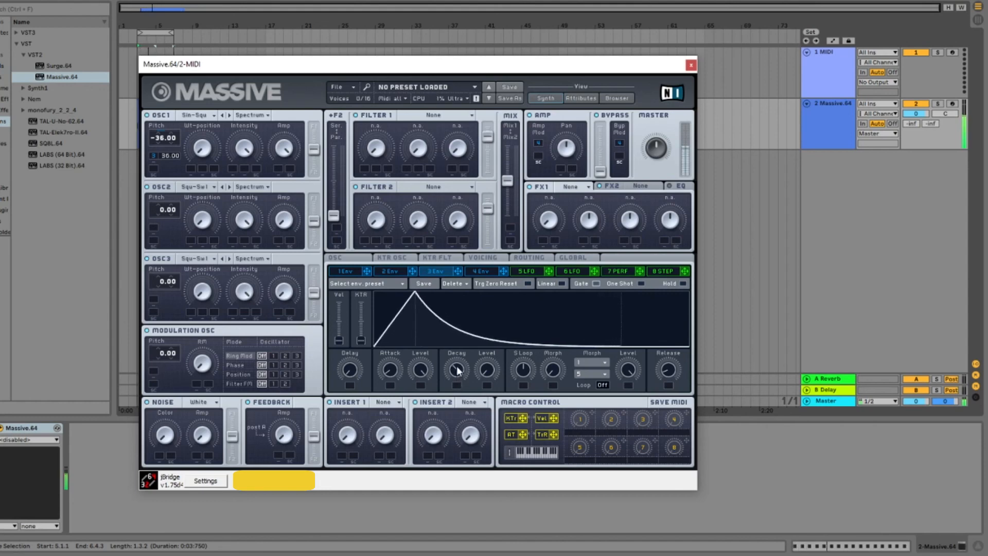
pyautogui.moveTo(391, 371); pyautogui.dragTo(452, 378)
pyautogui.moveTo(393, 379); pyautogui.dragTo(394, 374)
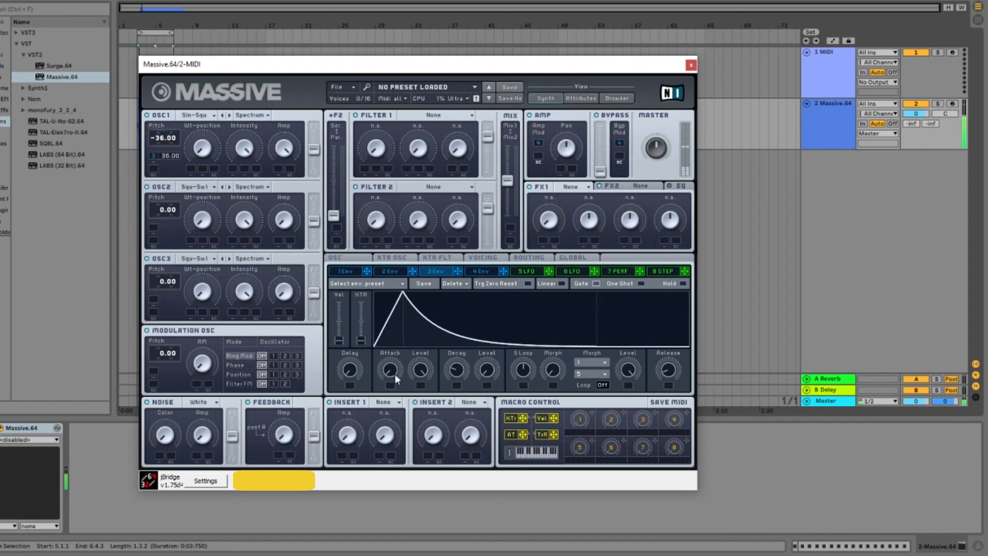
# Step: Adjust envelope 3's release, try a raised decay level, return the level to zero, and select the loop region
pyautogui.moveTo(487, 371)
pyautogui.mouseDown()
pyautogui.moveTo(486, 359)
pyautogui.moveTo(486, 375)
pyautogui.mouseUp()
pyautogui.moveTo(677, 367); pyautogui.dragTo(666, 356)
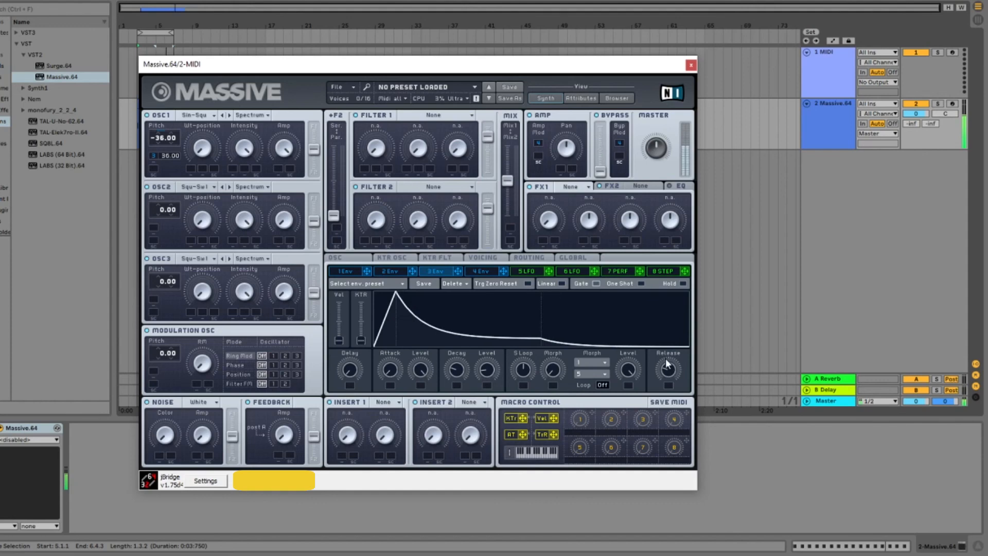
pyautogui.moveTo(492, 373); pyautogui.dragTo(489, 368)
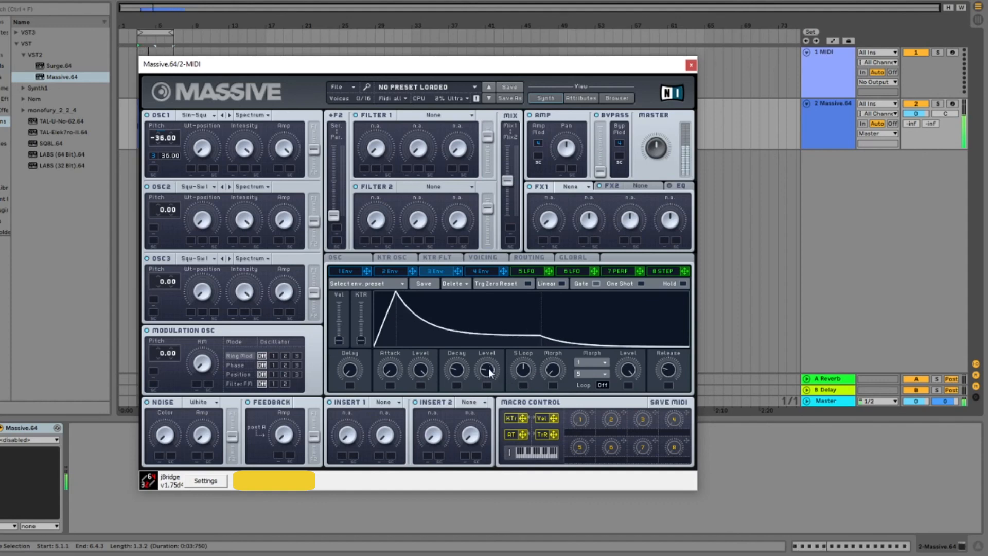
pyautogui.moveTo(488, 366); pyautogui.dragTo(490, 385)
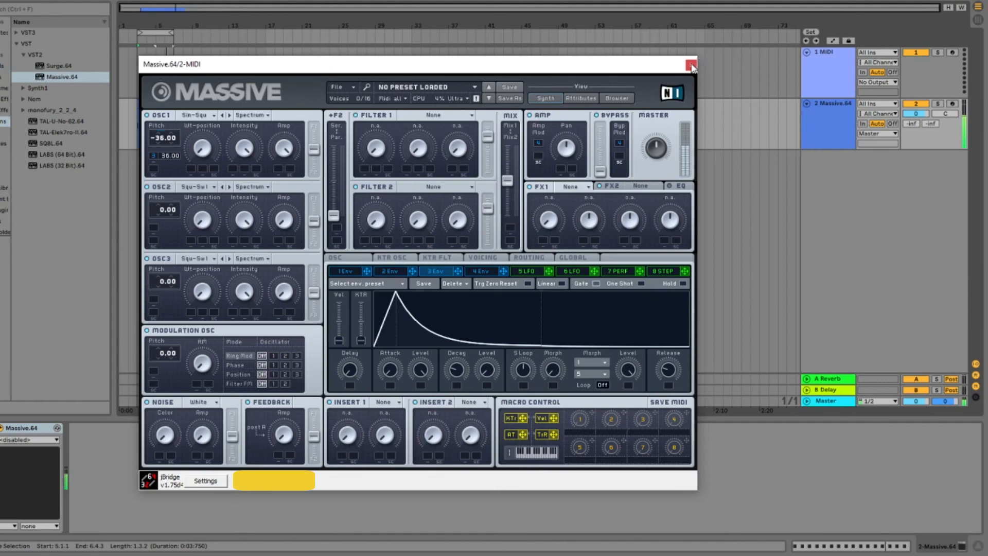
pyautogui.click(161, 31)
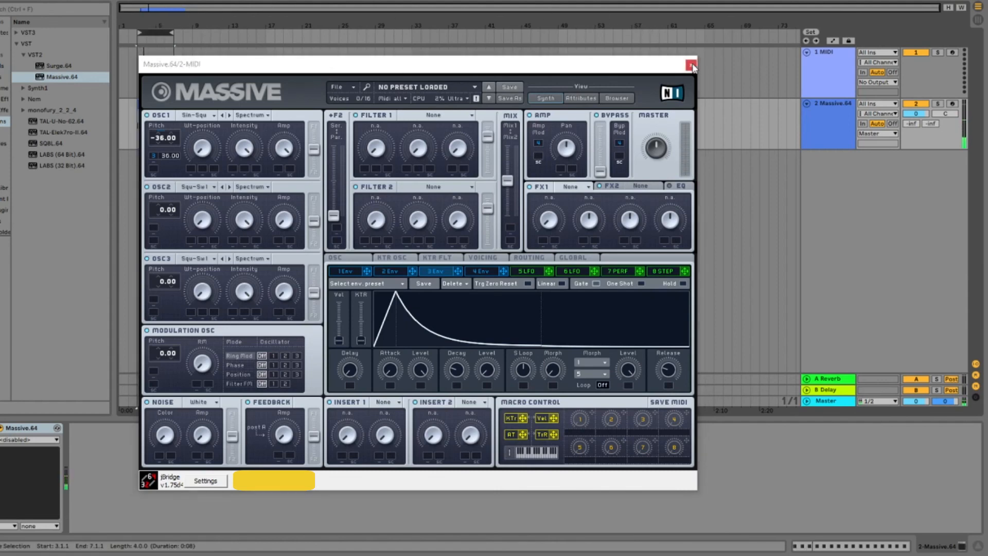